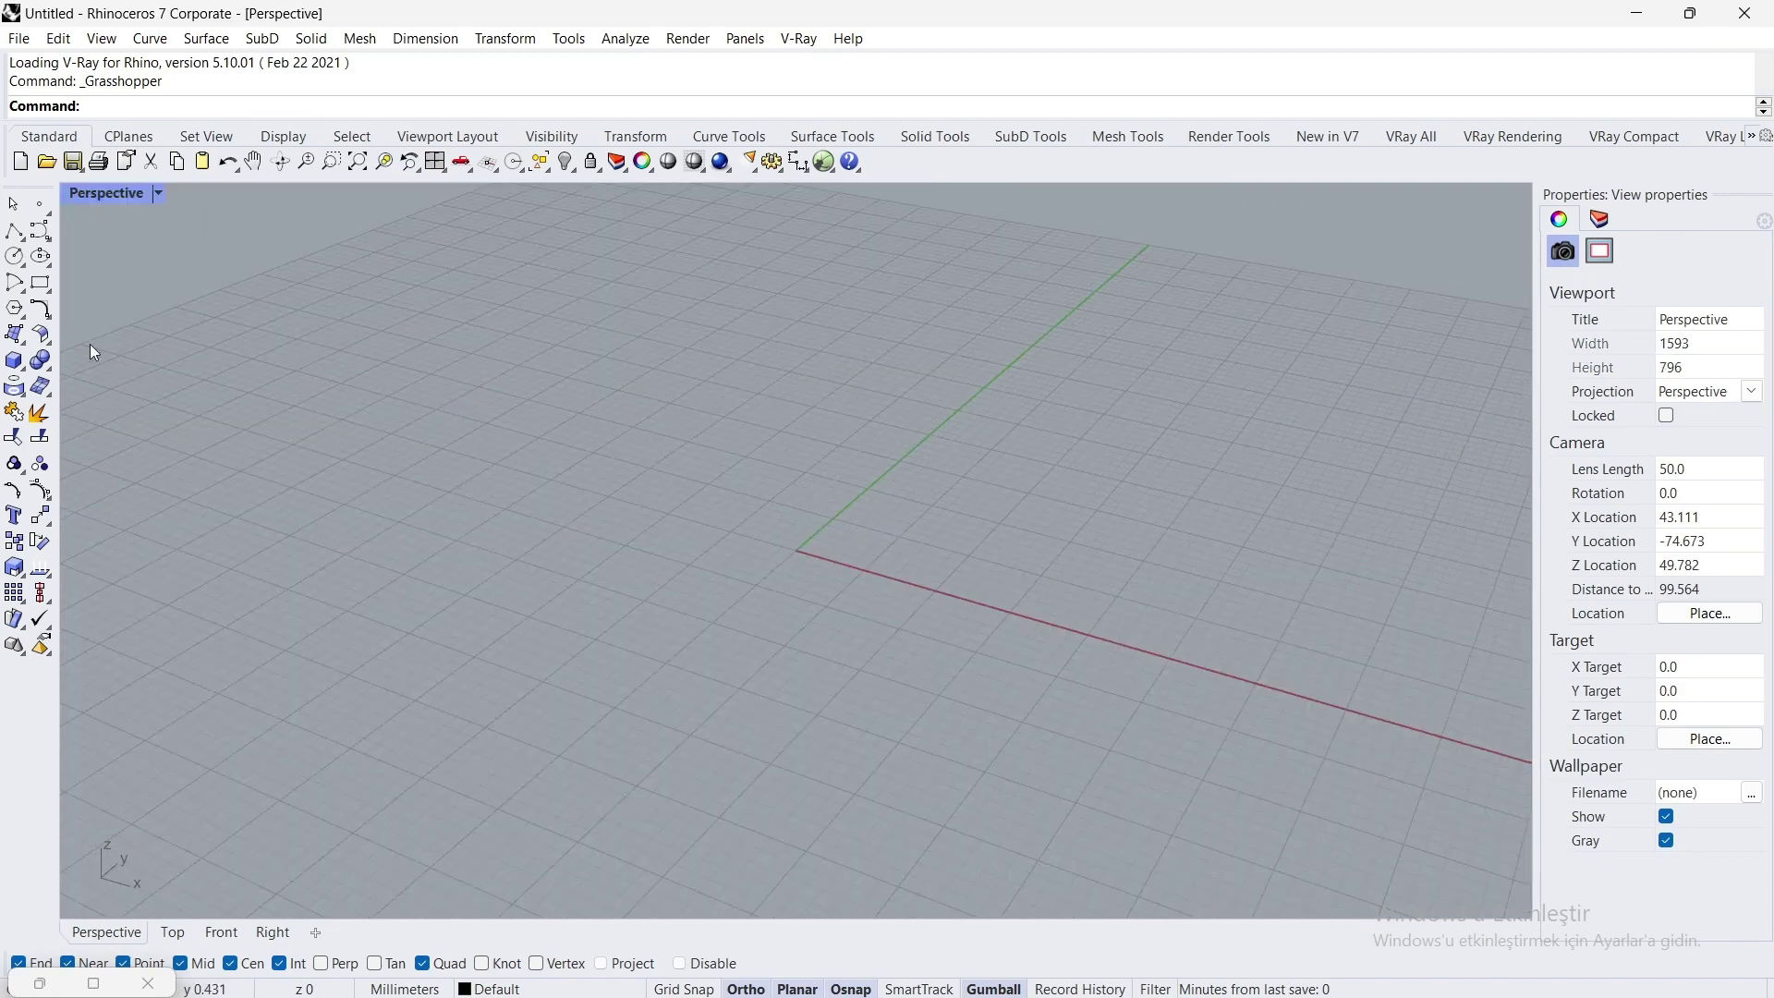
Step: Draw a straight 10 mm polyline starting at the origin and running along the Y axis
click(14, 231)
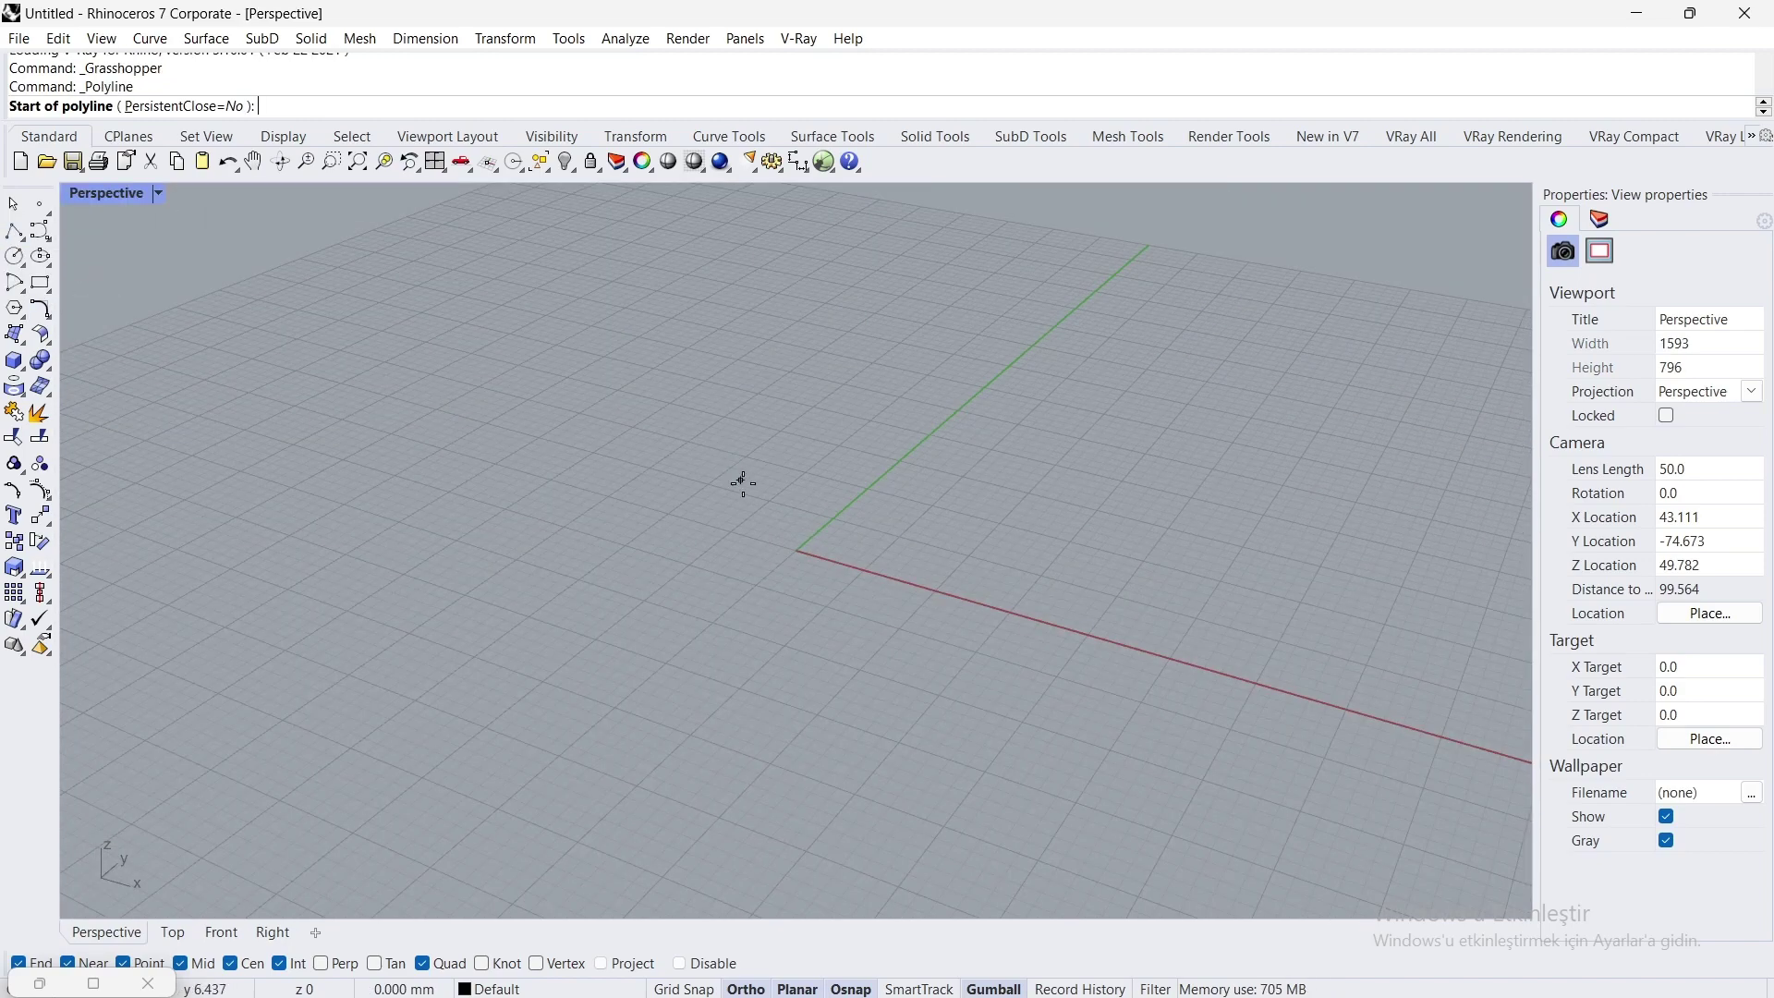
text(0)
key(Return)
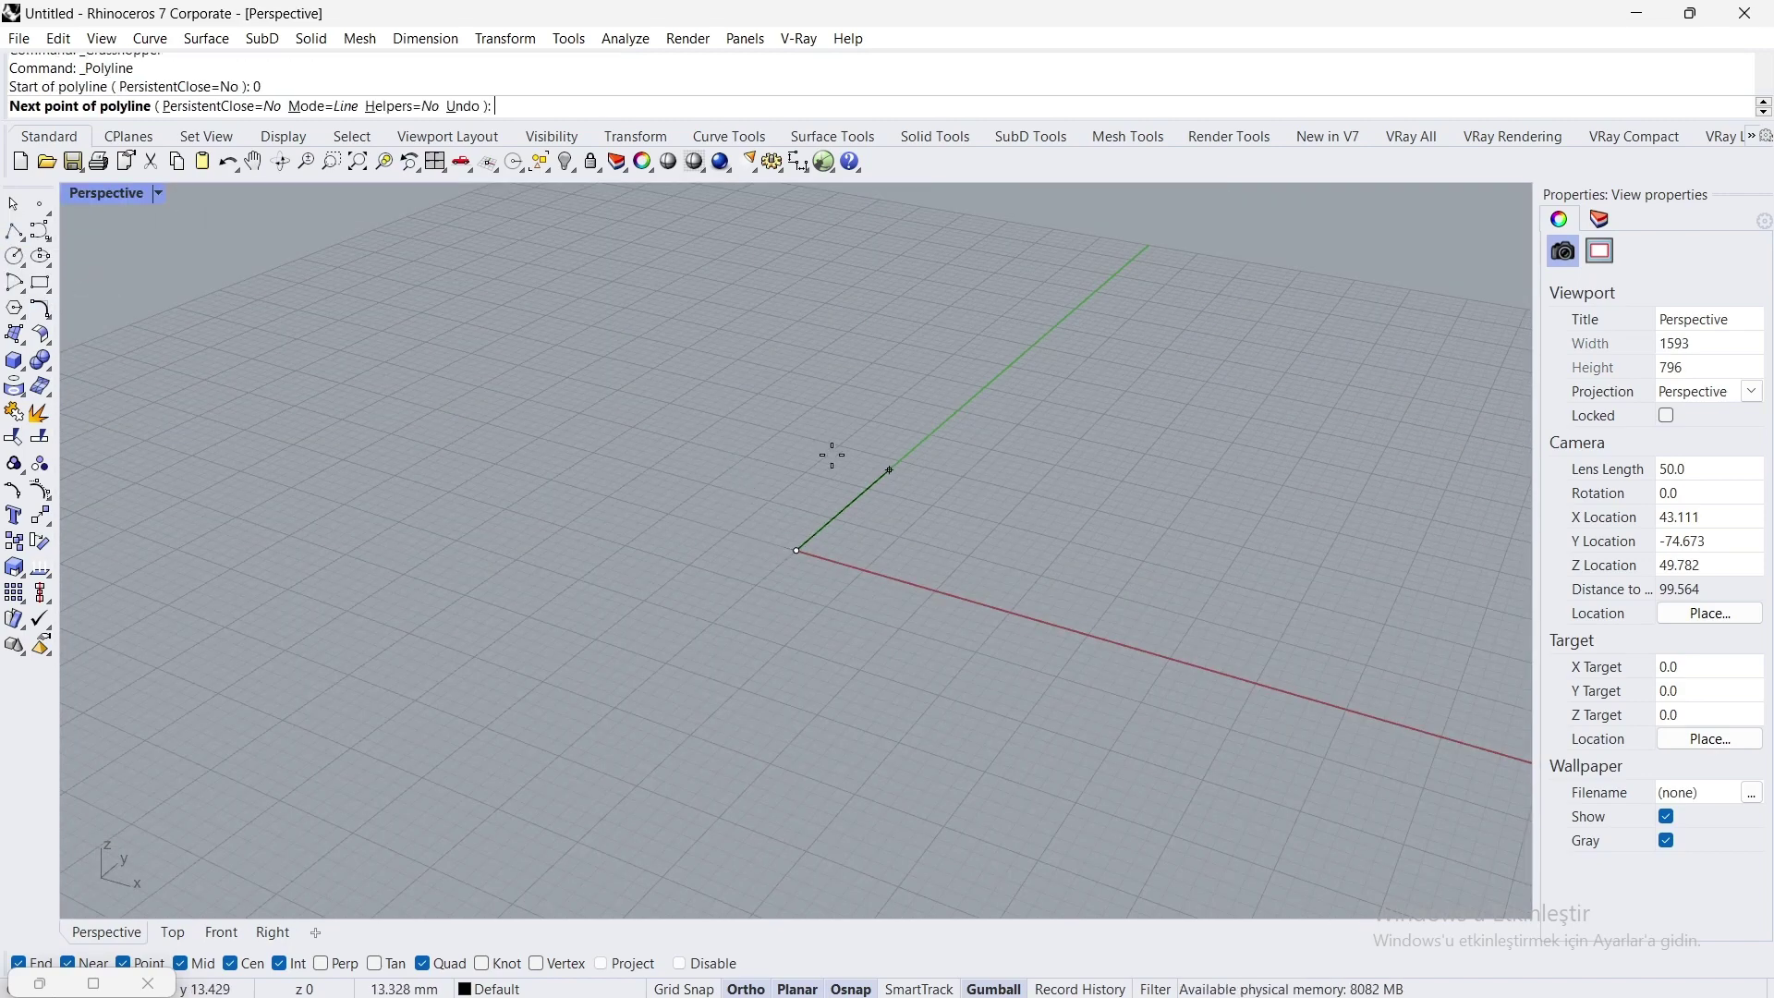
text(10)
key(Return)
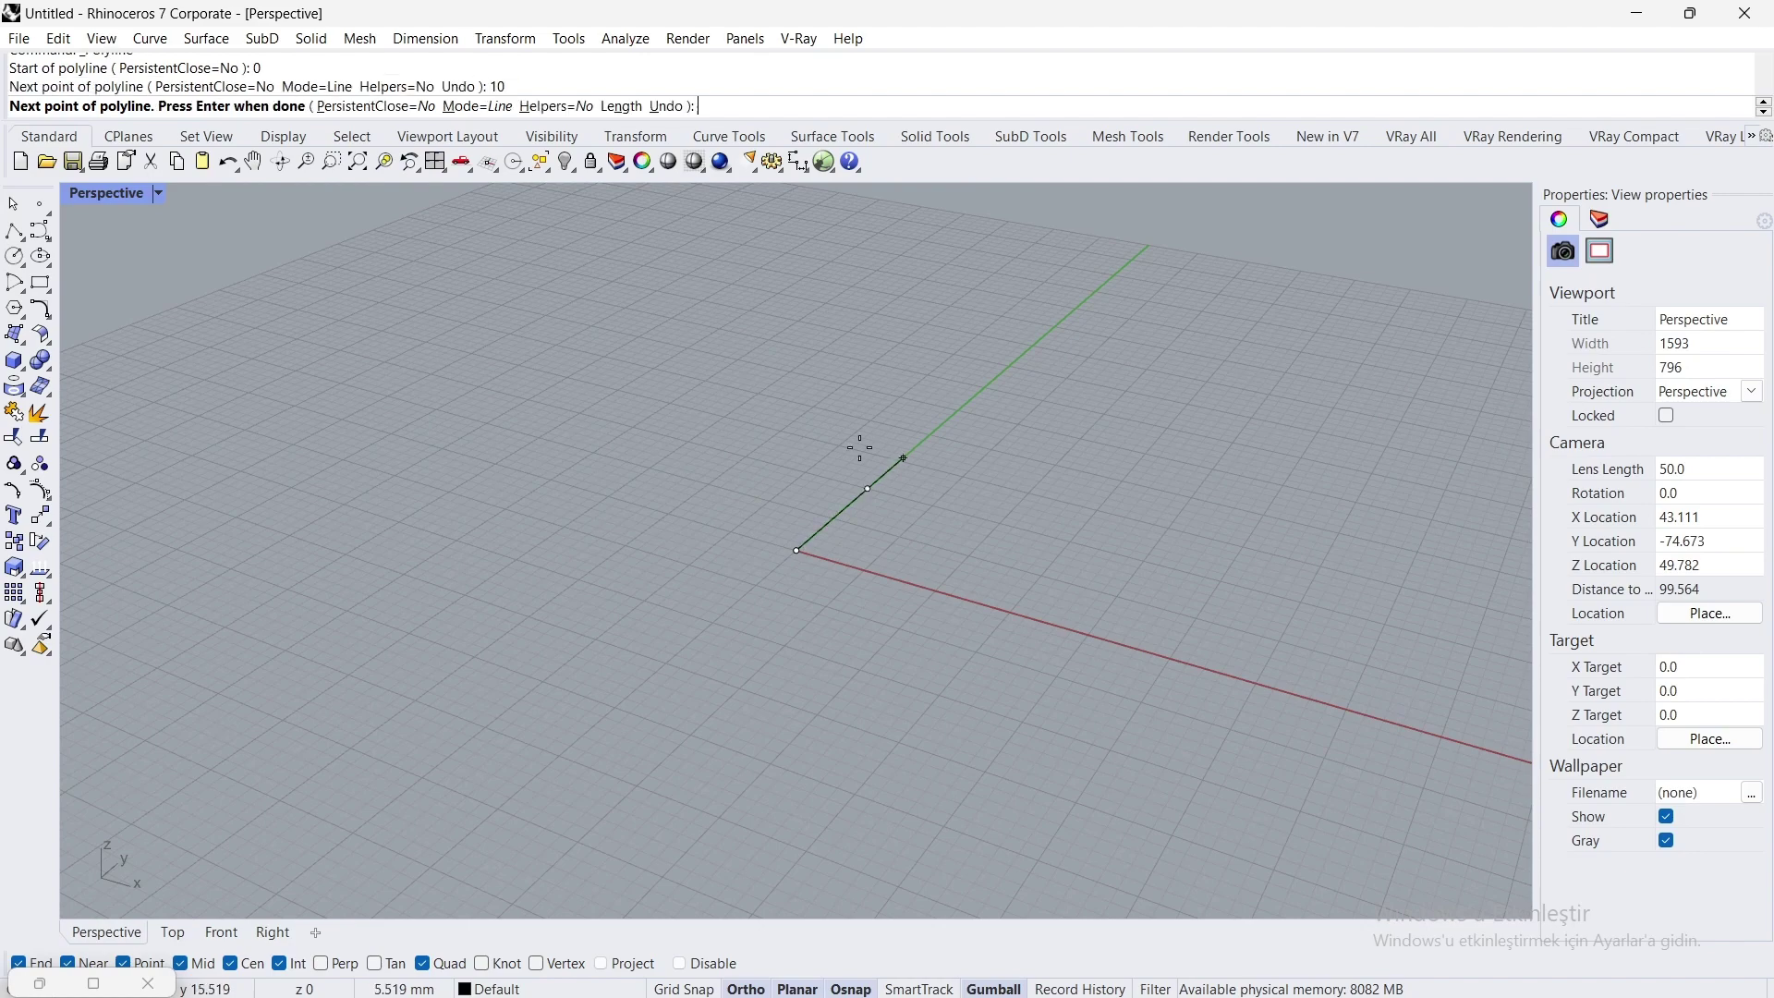
key(Return)
Step: Extrude the line 20 mm straight up along Z to form a vertical surface
drag(766, 681, 765, 681)
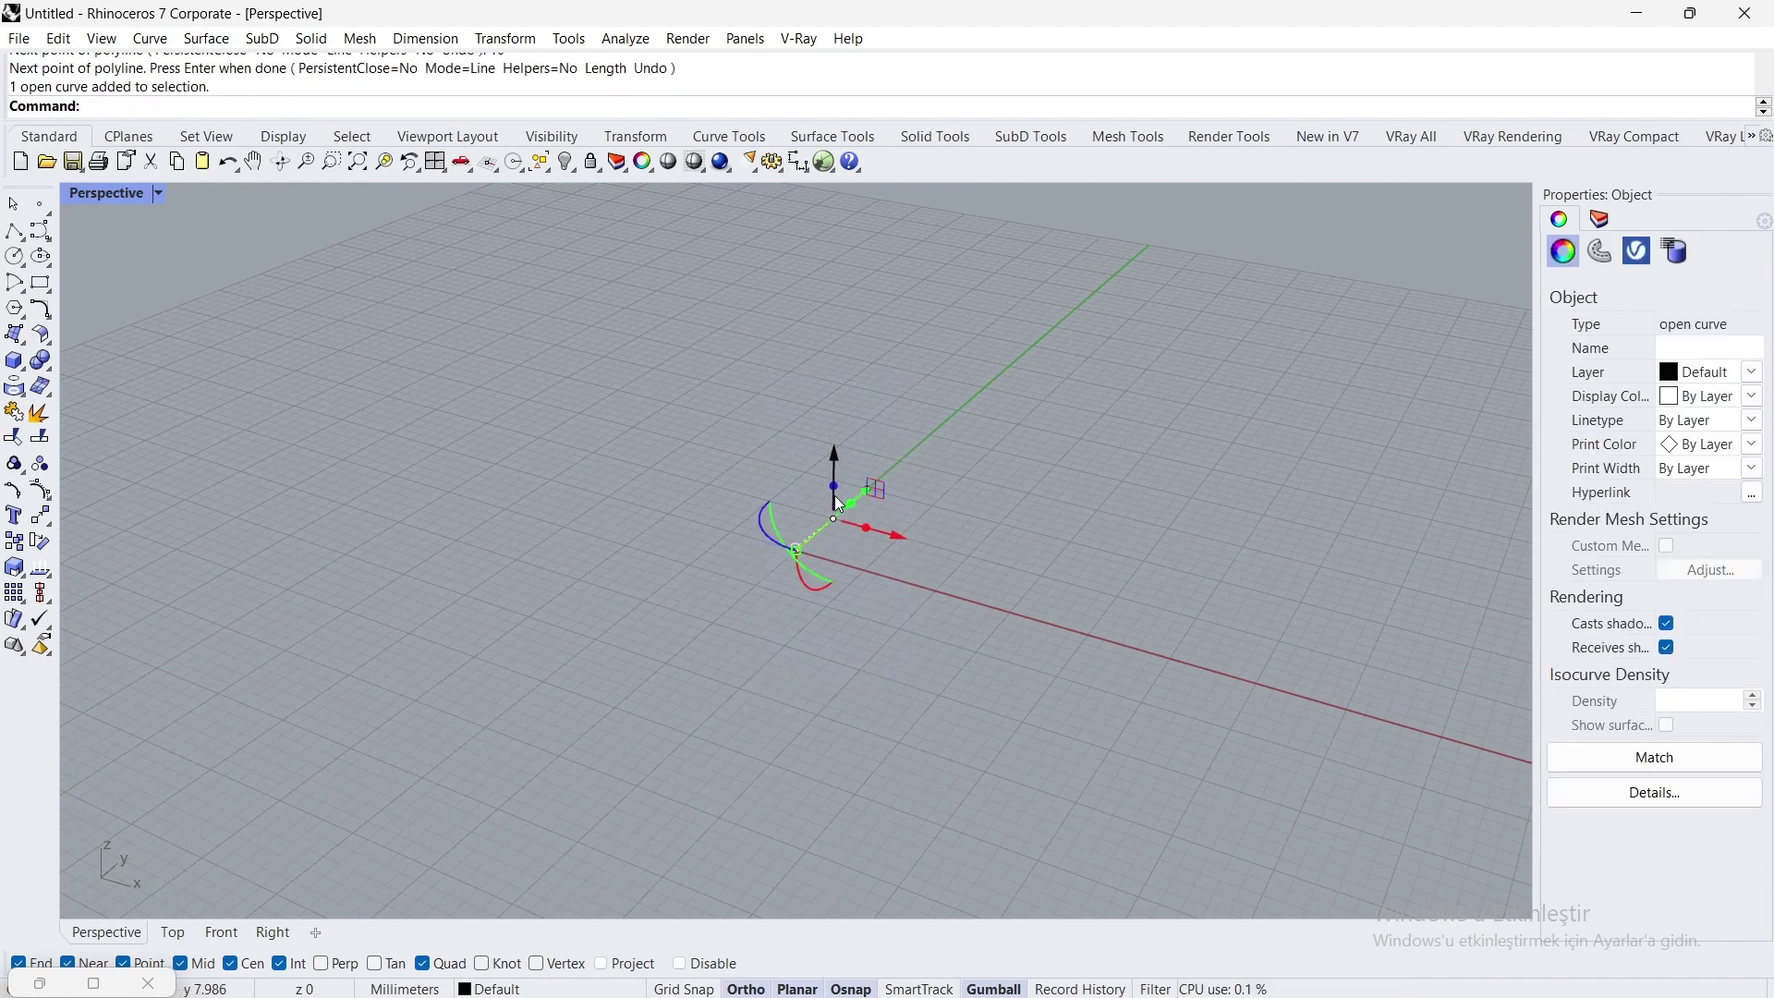
click(836, 491)
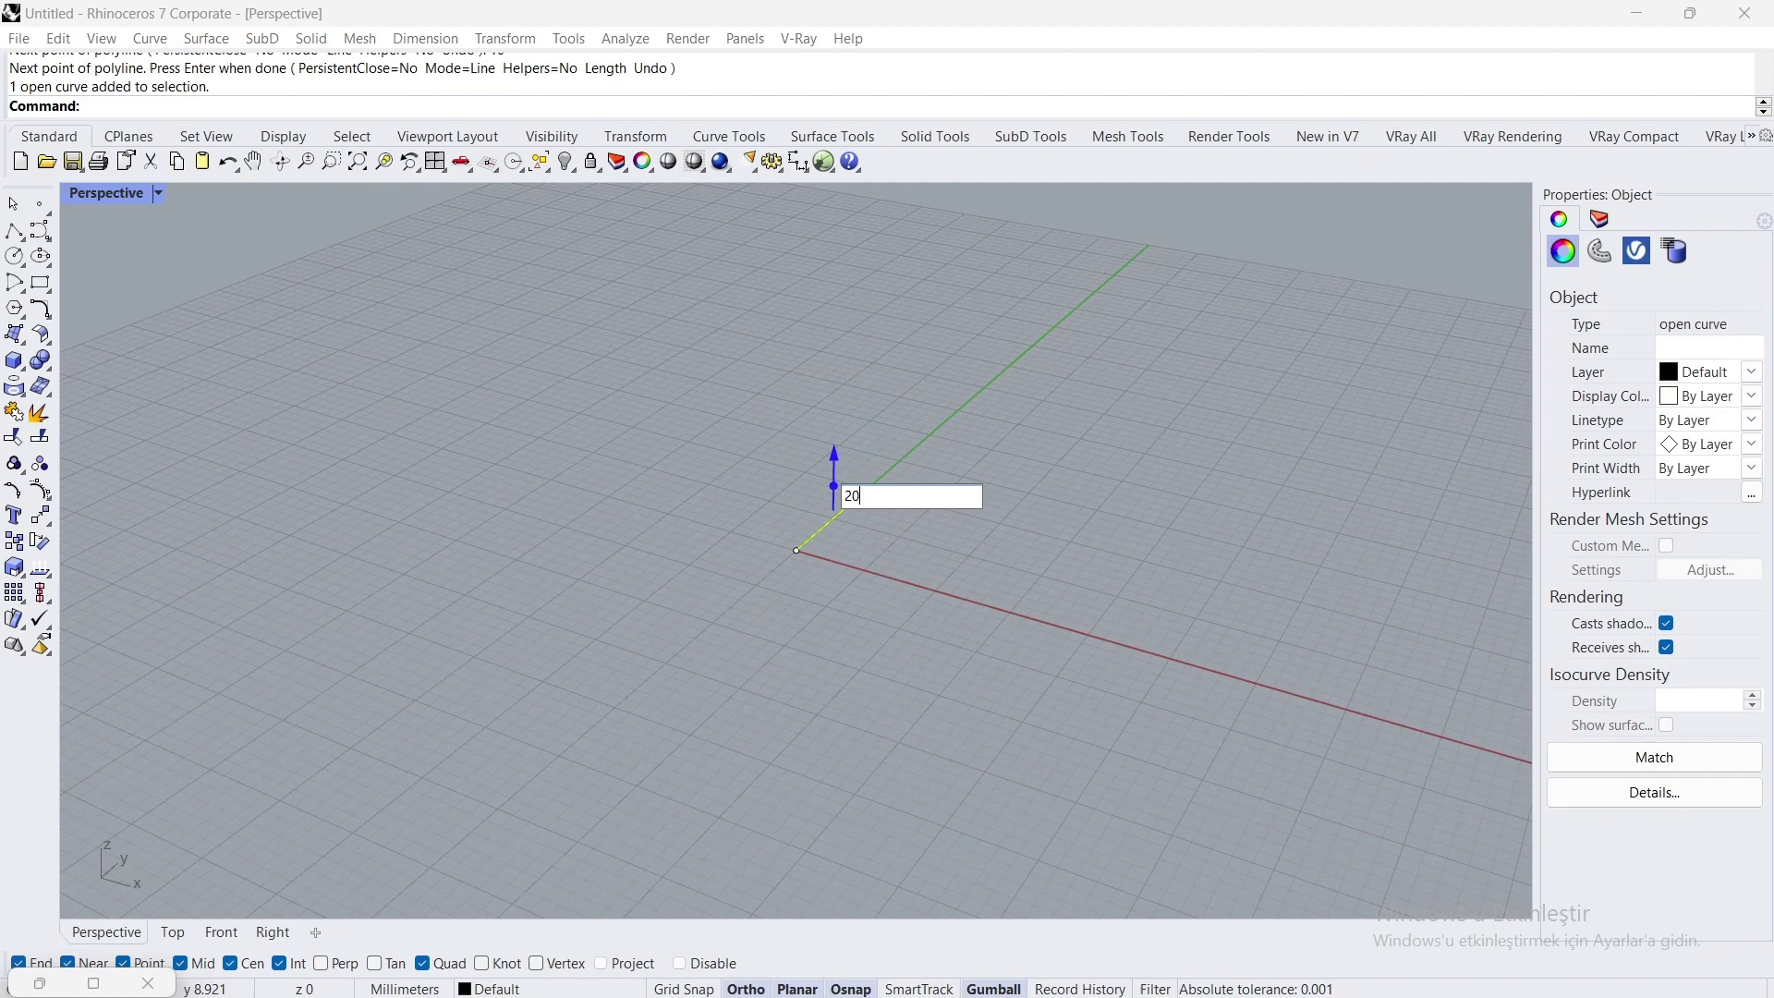
text(20)
key(Return)
click(617, 429)
scroll(597, 557, down, 4)
right_drag(686, 552, 682, 485)
Step: Maximize the Perspective viewport and set its display mode to Shaded
double_click(153, 196)
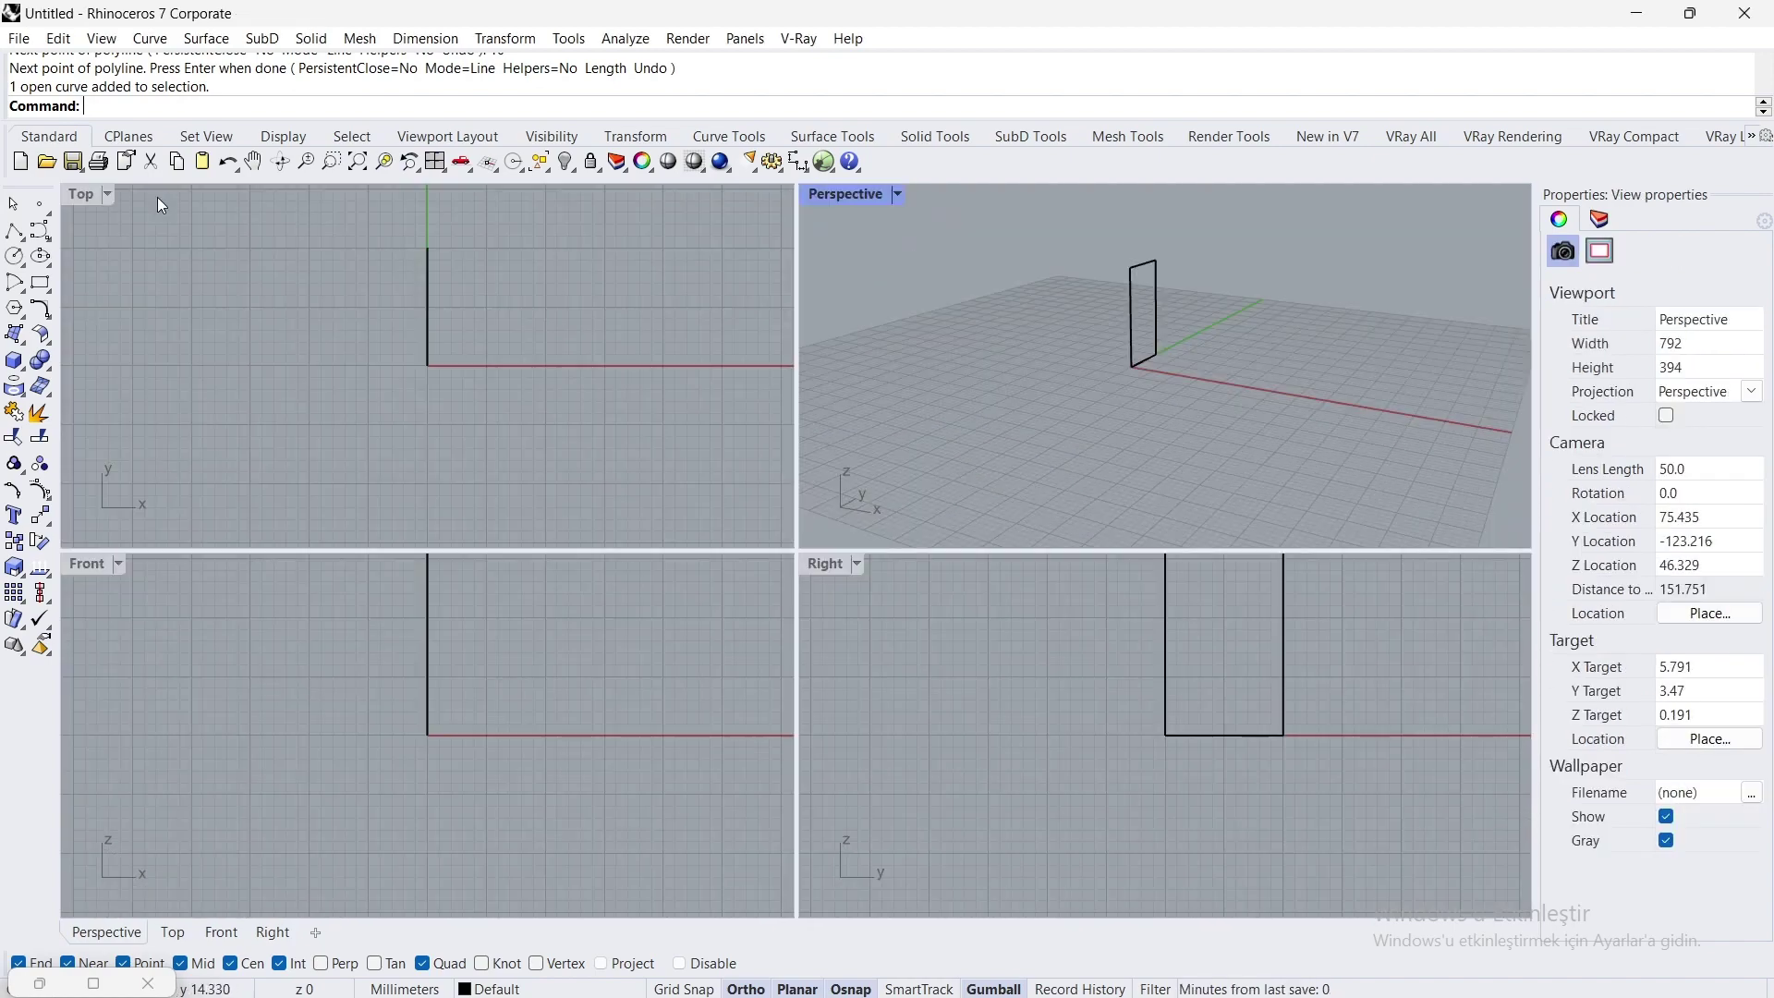
double_click(841, 197)
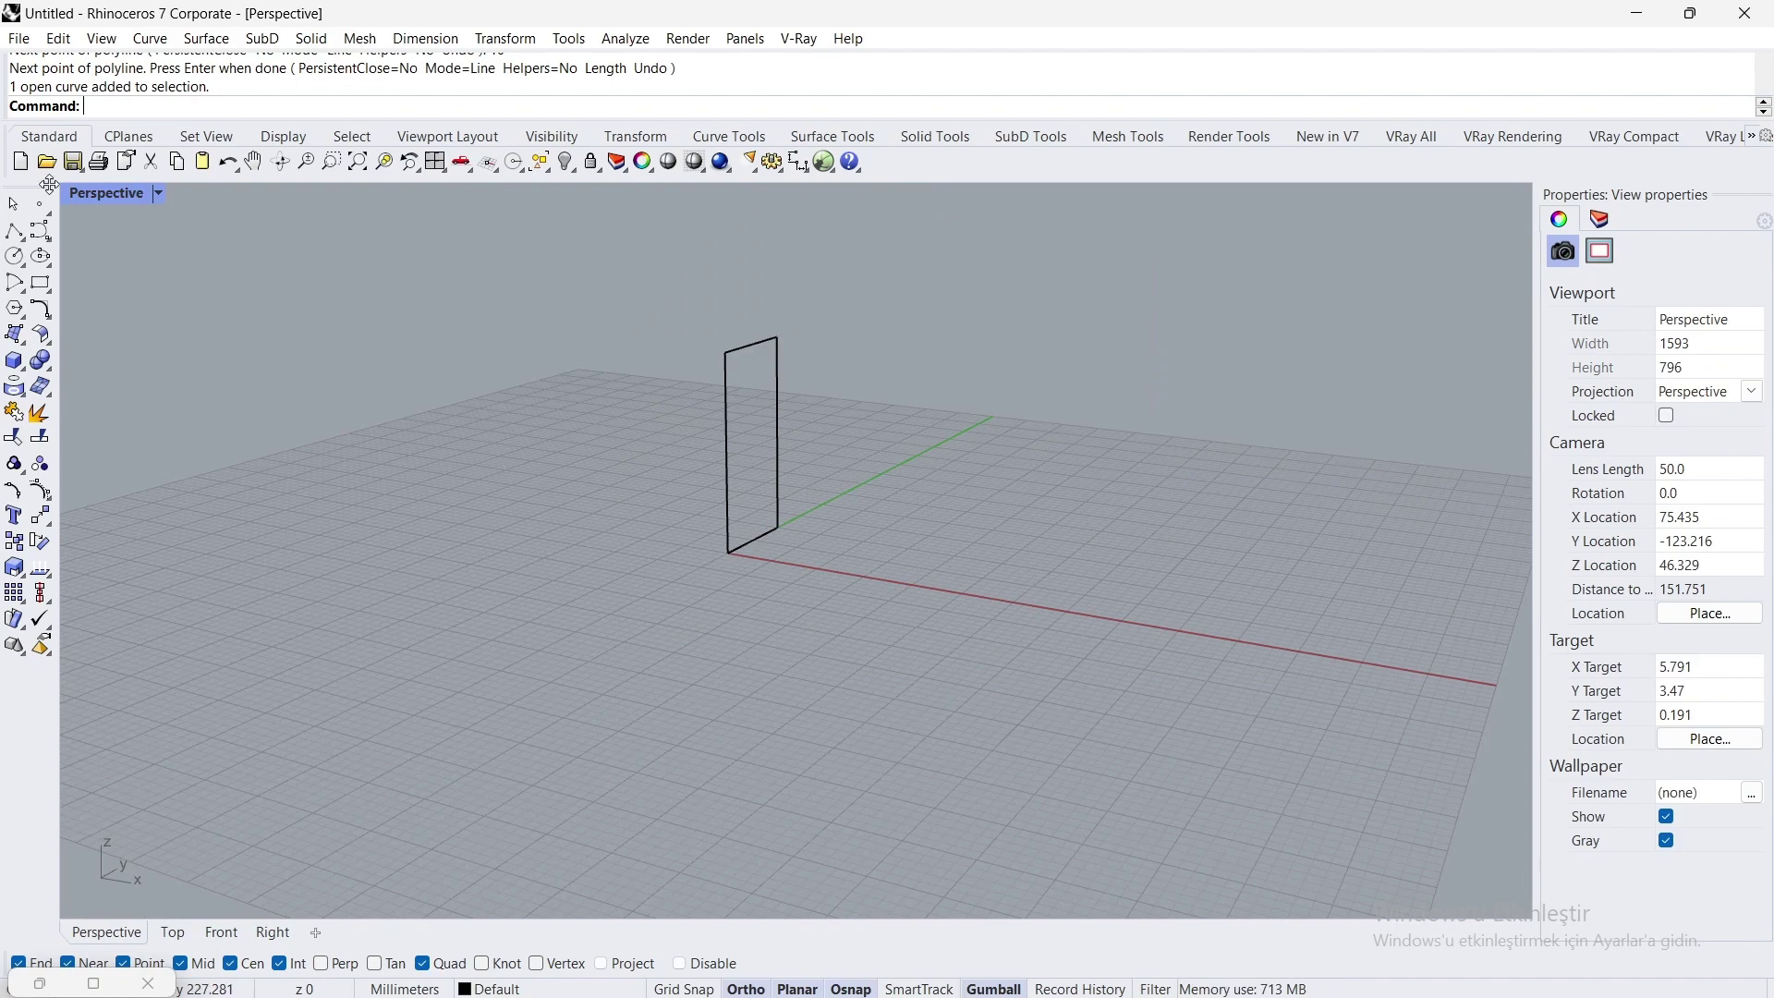
click(161, 195)
click(214, 231)
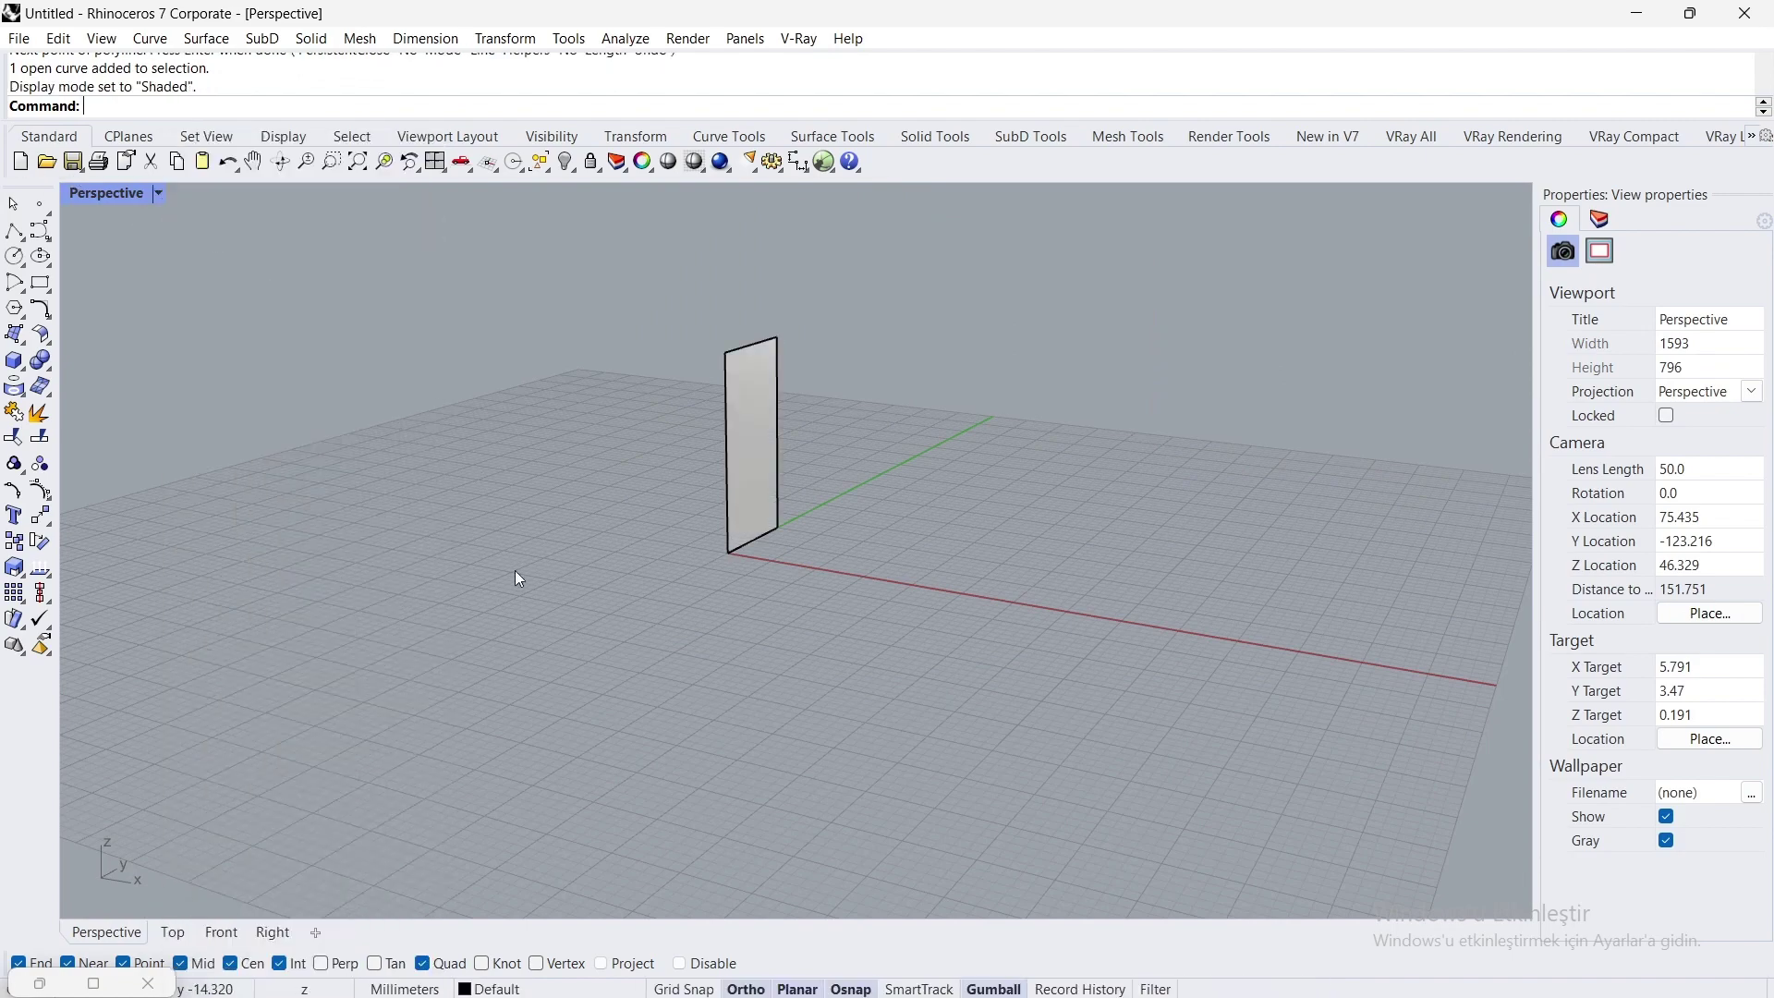
Step: Open the Grasshopper editor and leave the vertical surface deselected
scroll(780, 414, up, 5)
click(745, 551)
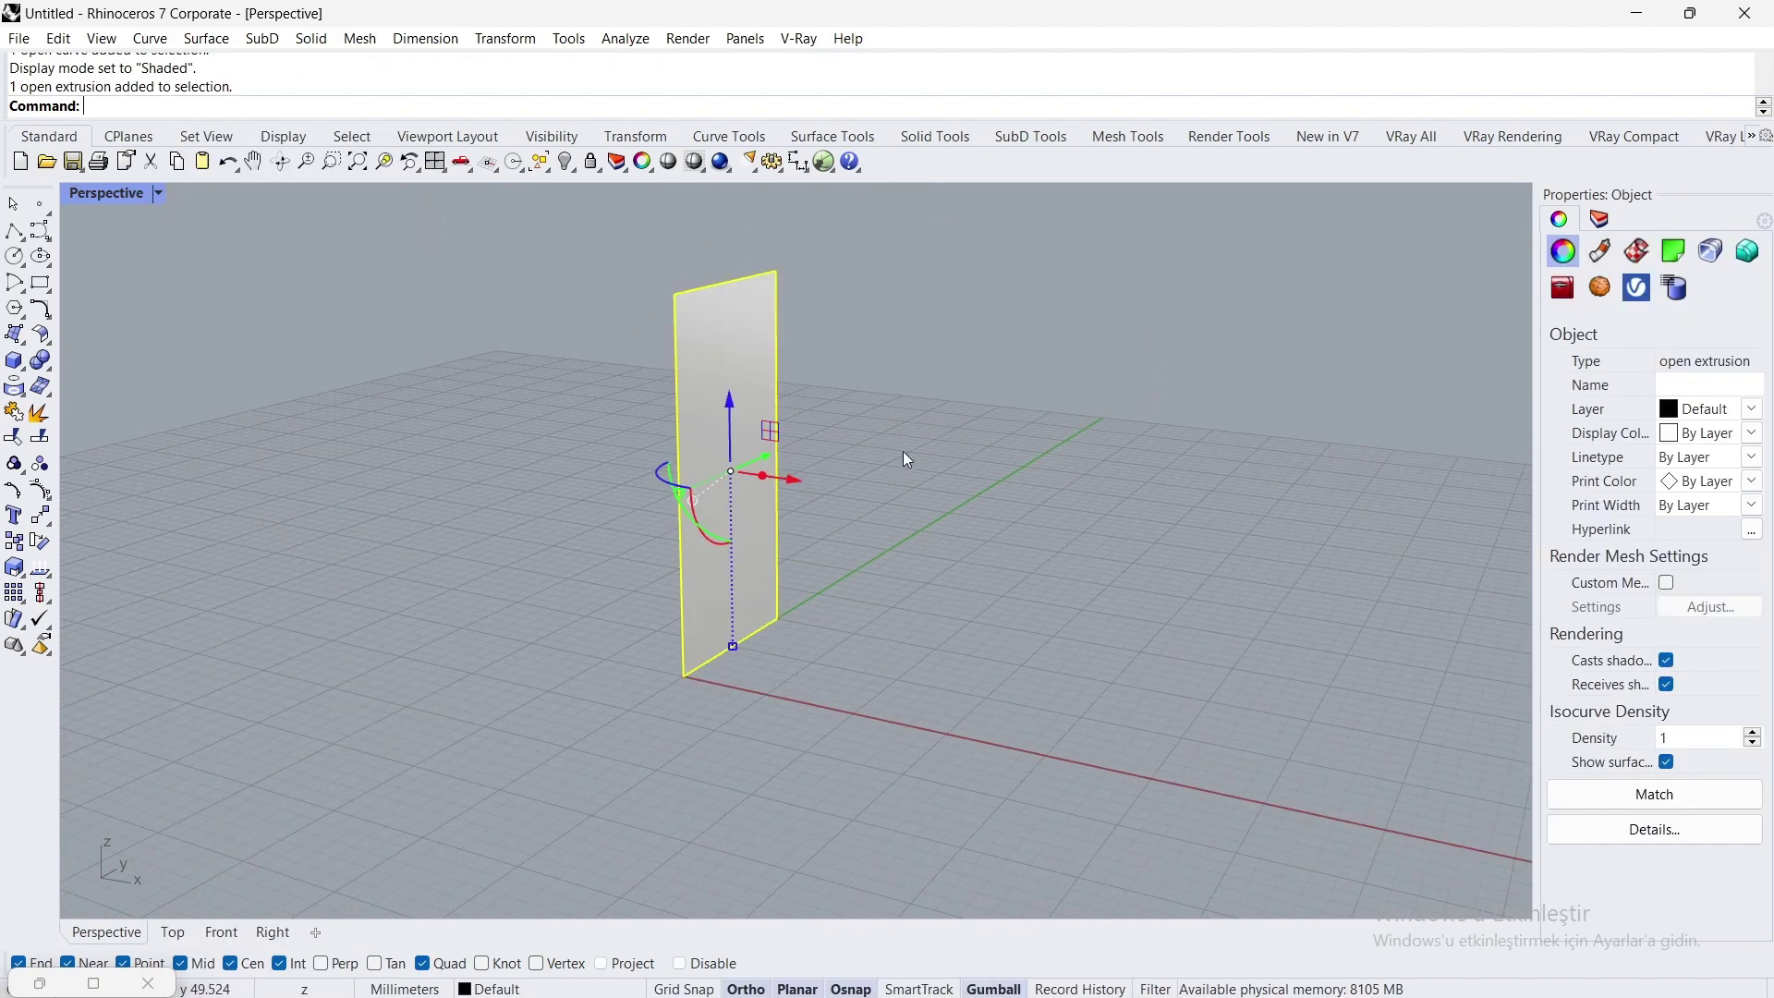
right_drag(907, 459, 555, 435)
click(824, 162)
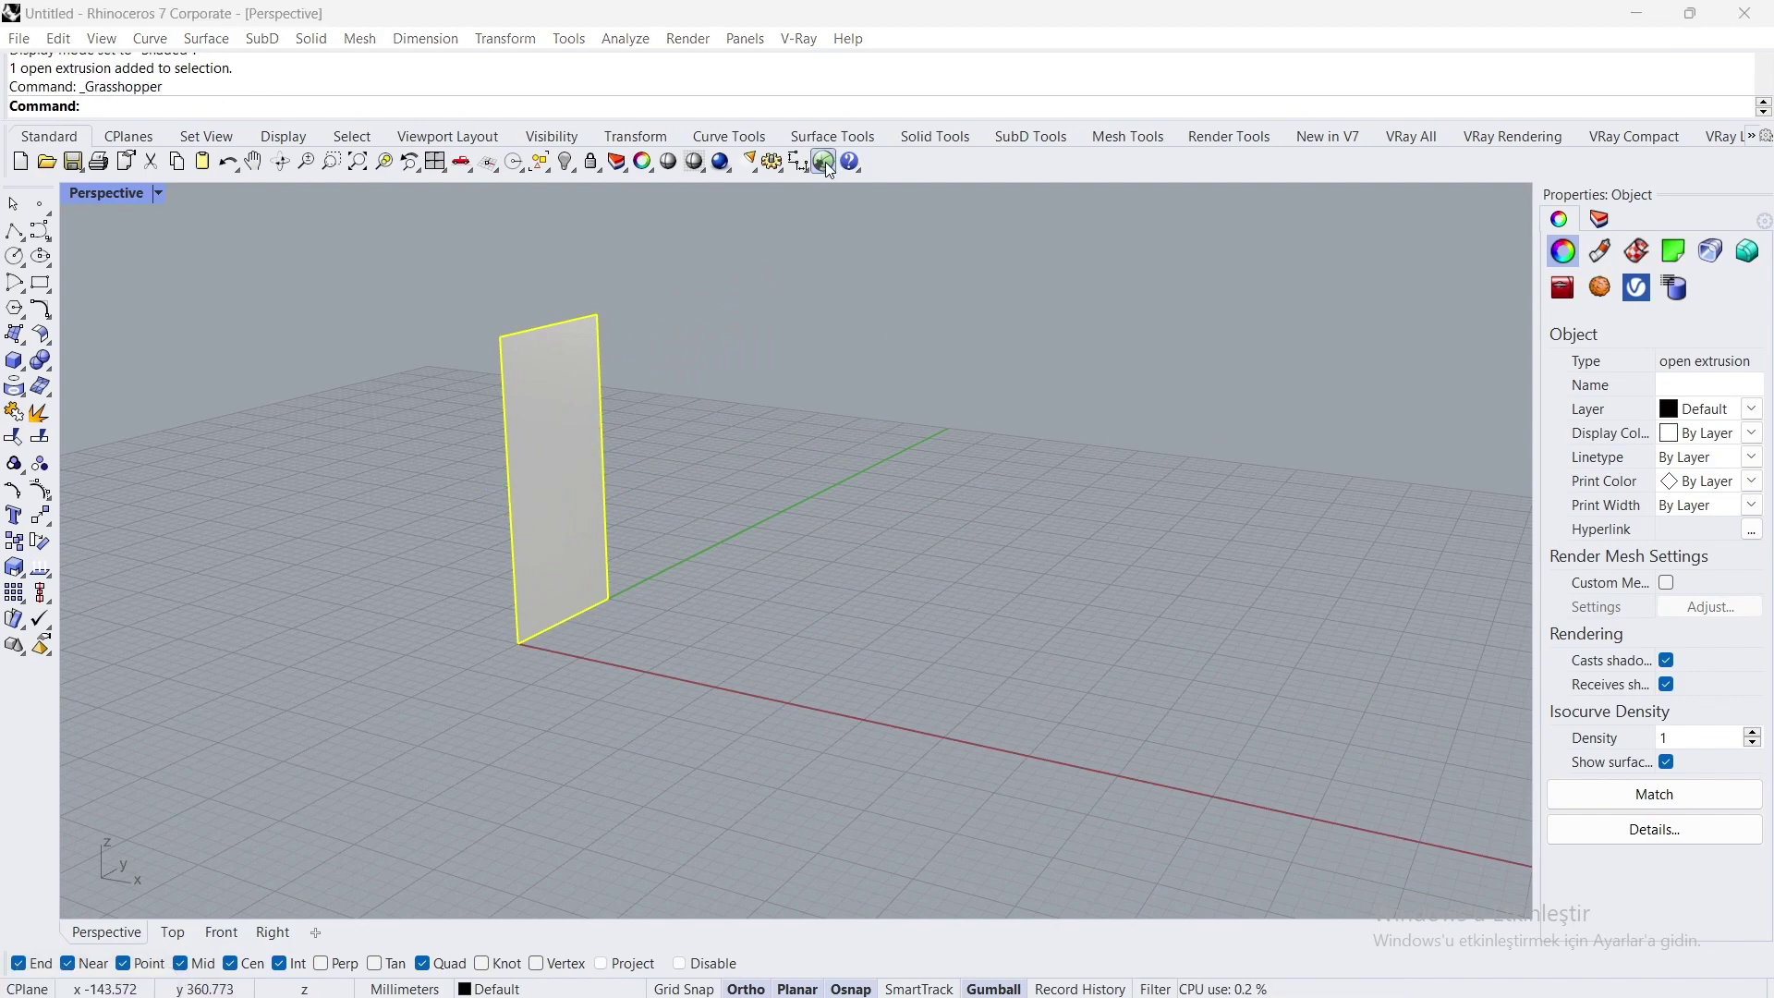
click(767, 476)
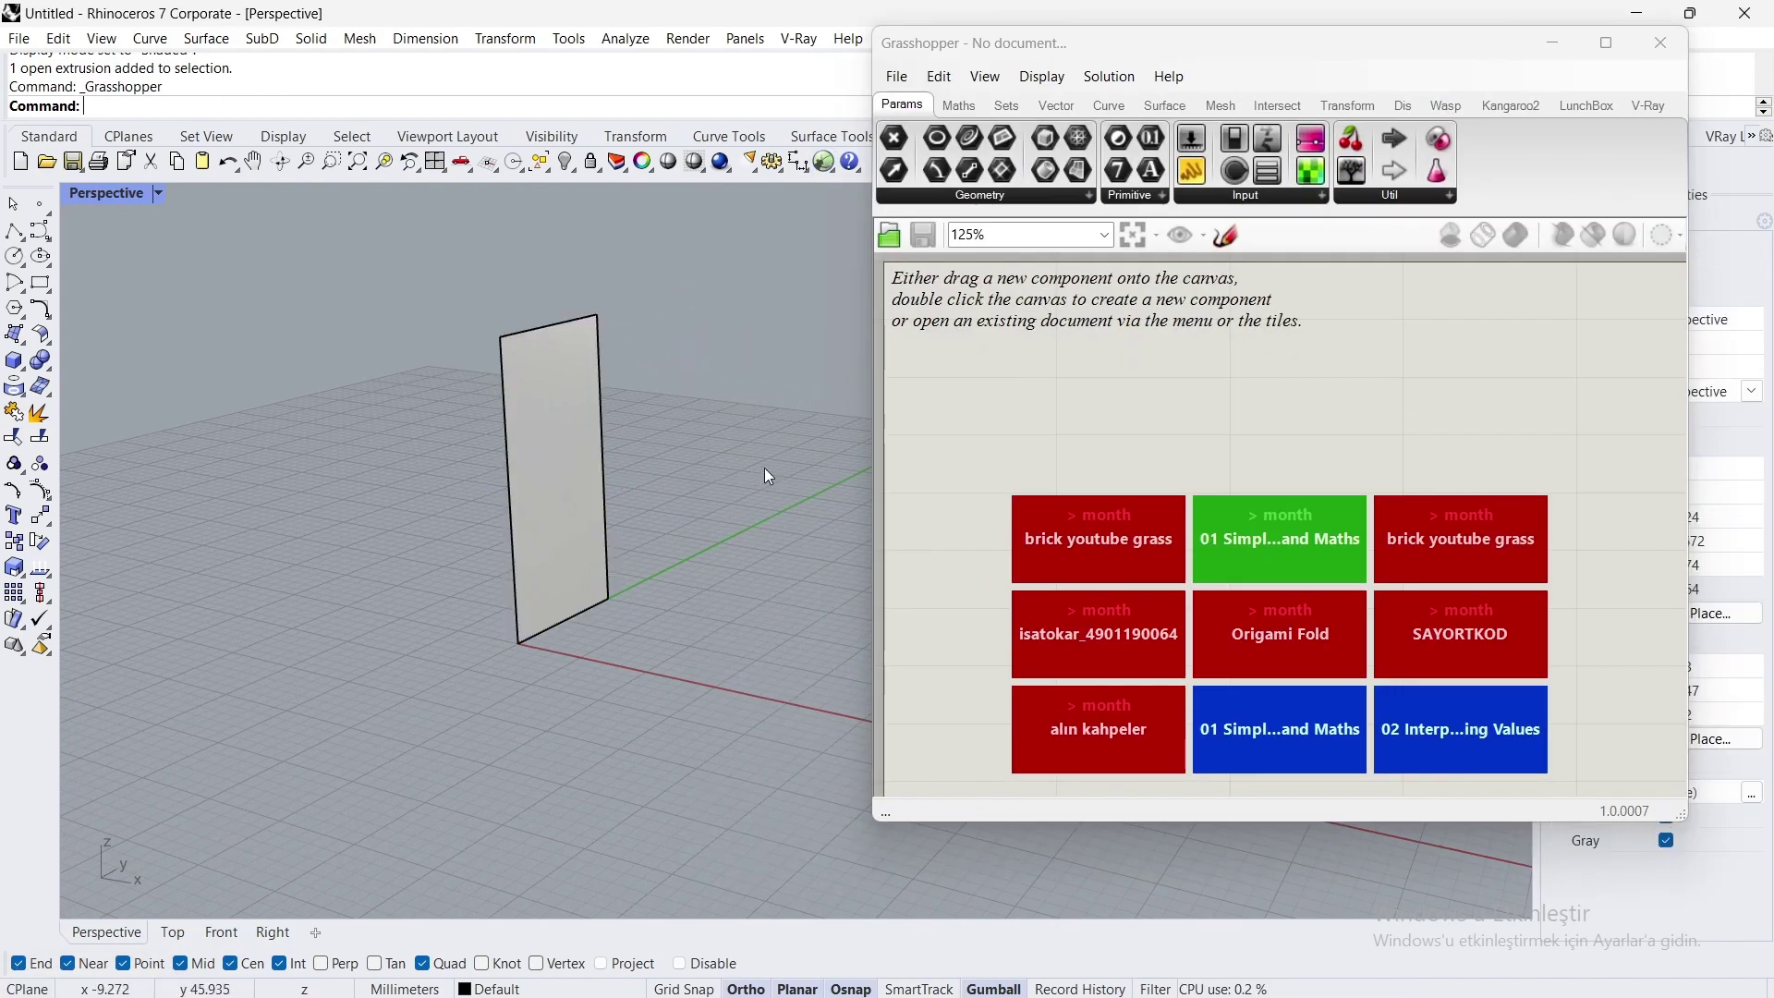
Step: Add a Surface parameter to the Grasshopper canvas and reference the vertical extruded surface as its single surface
double_click(1074, 399)
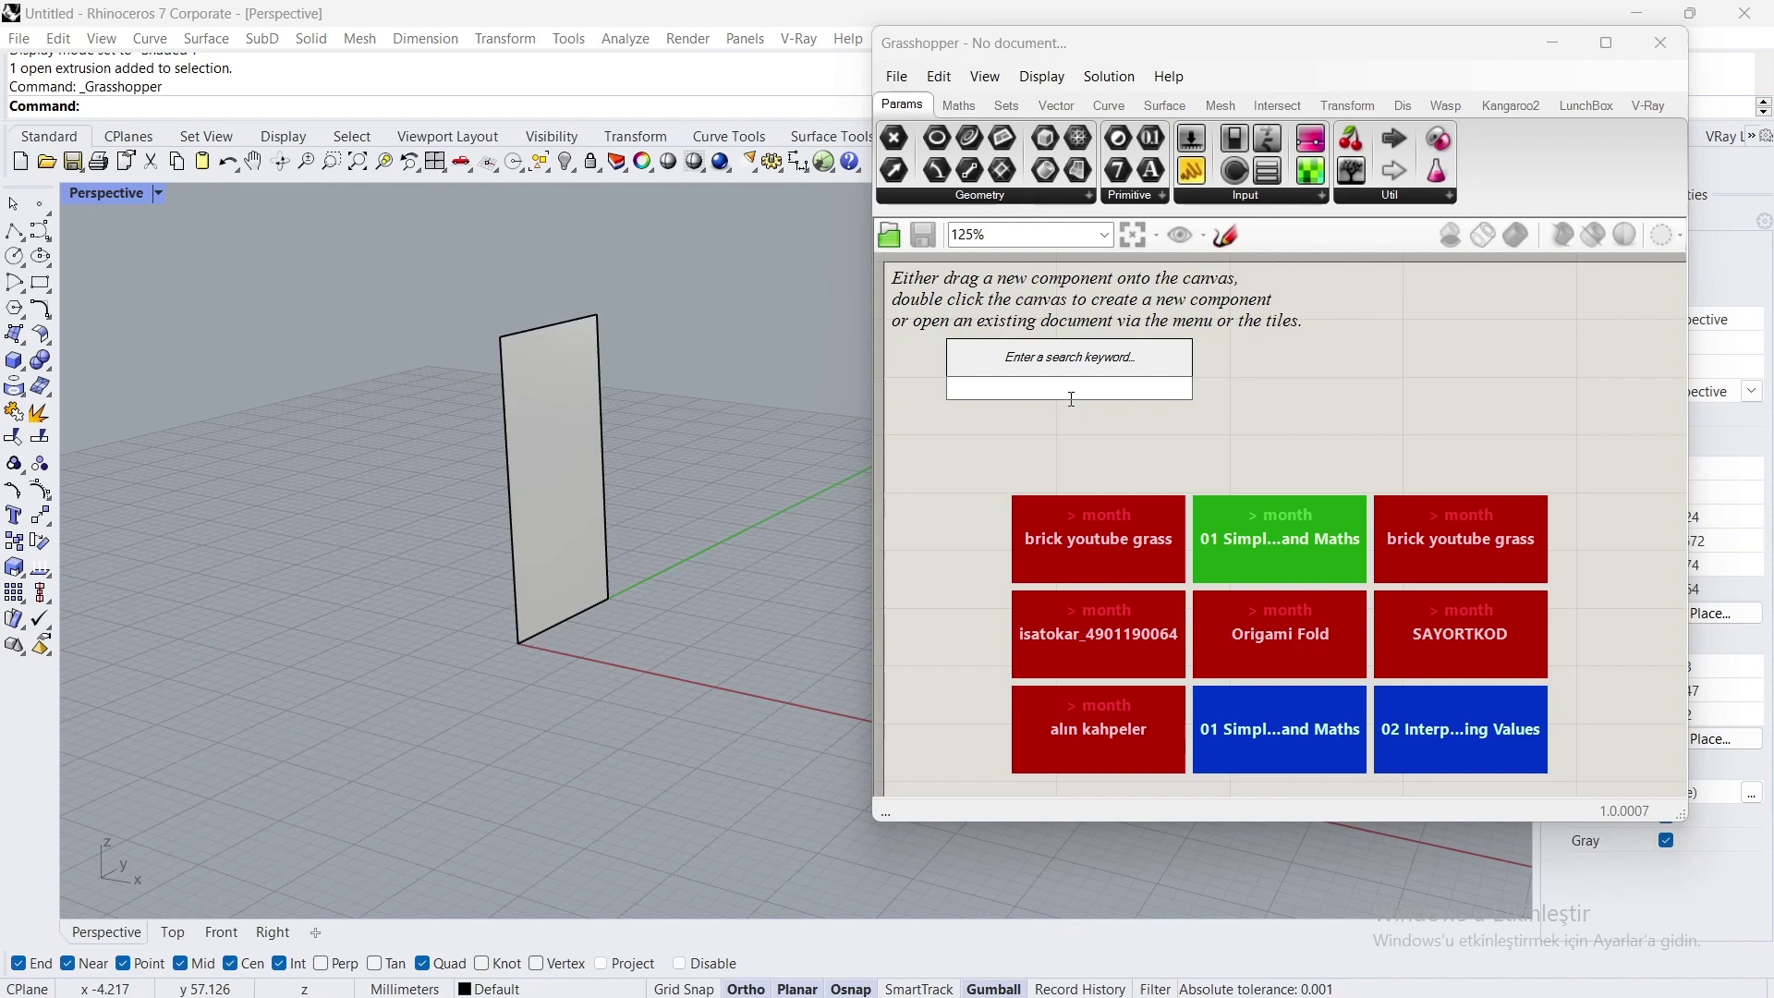
text(SR)
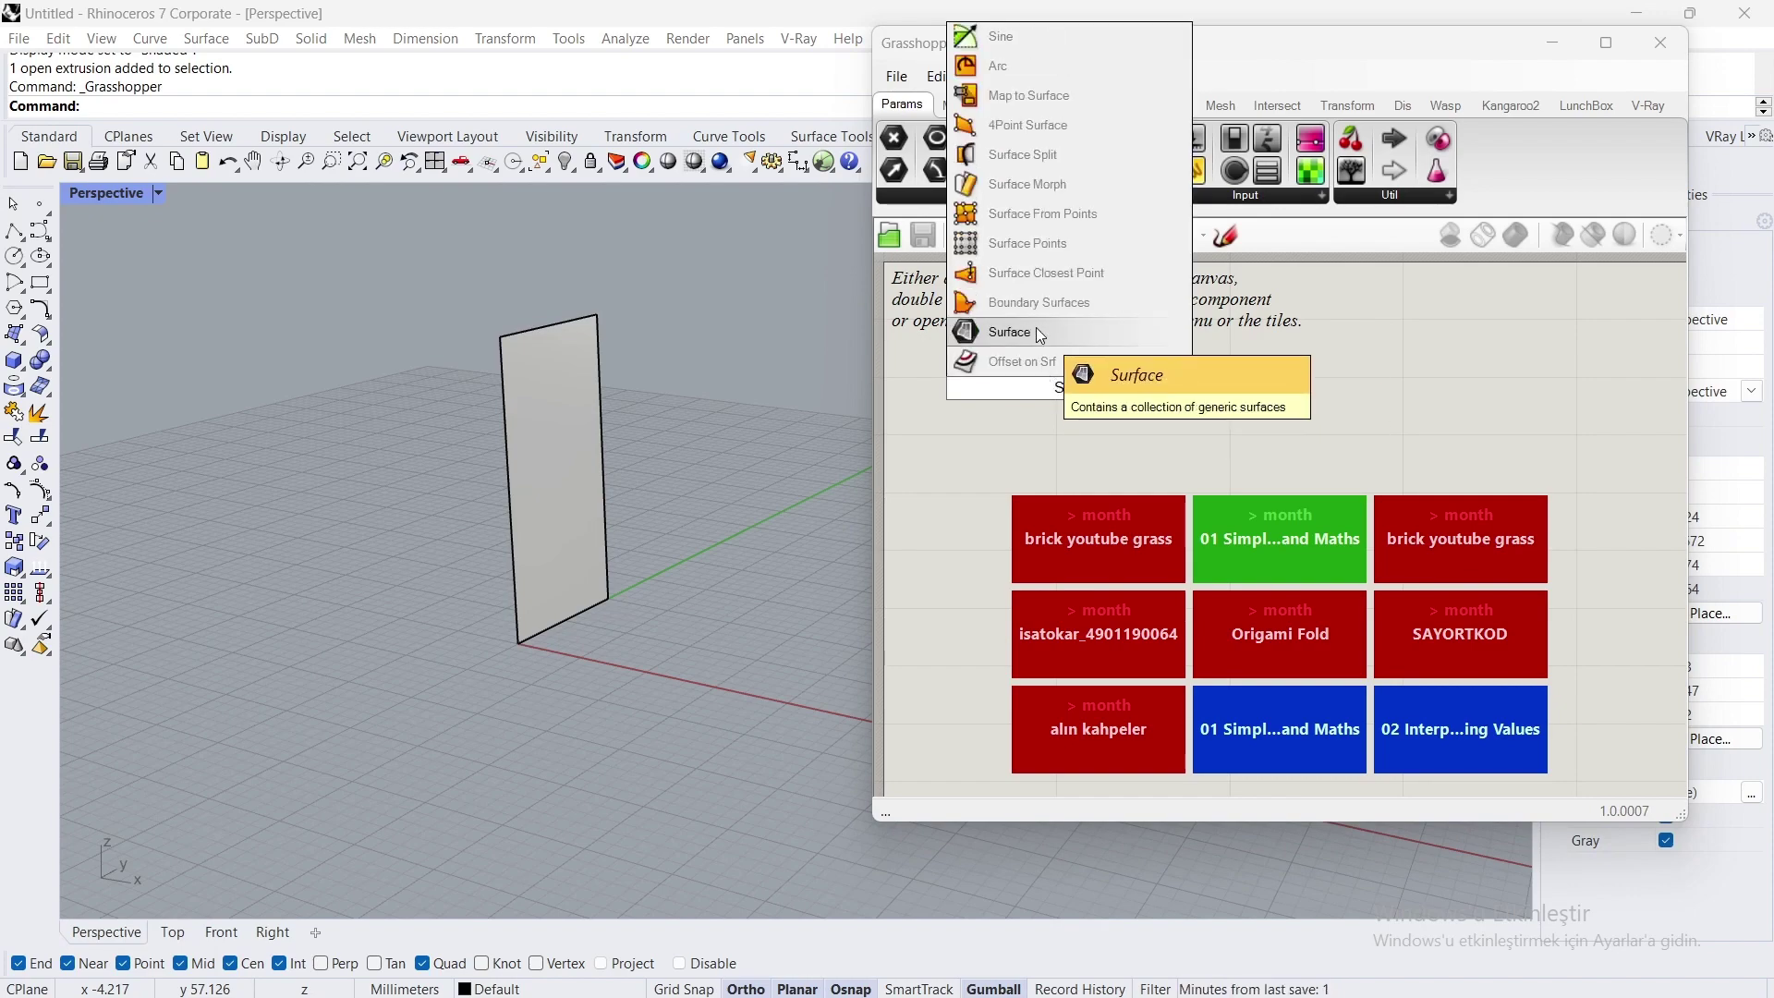
click(1035, 329)
right_click(1067, 395)
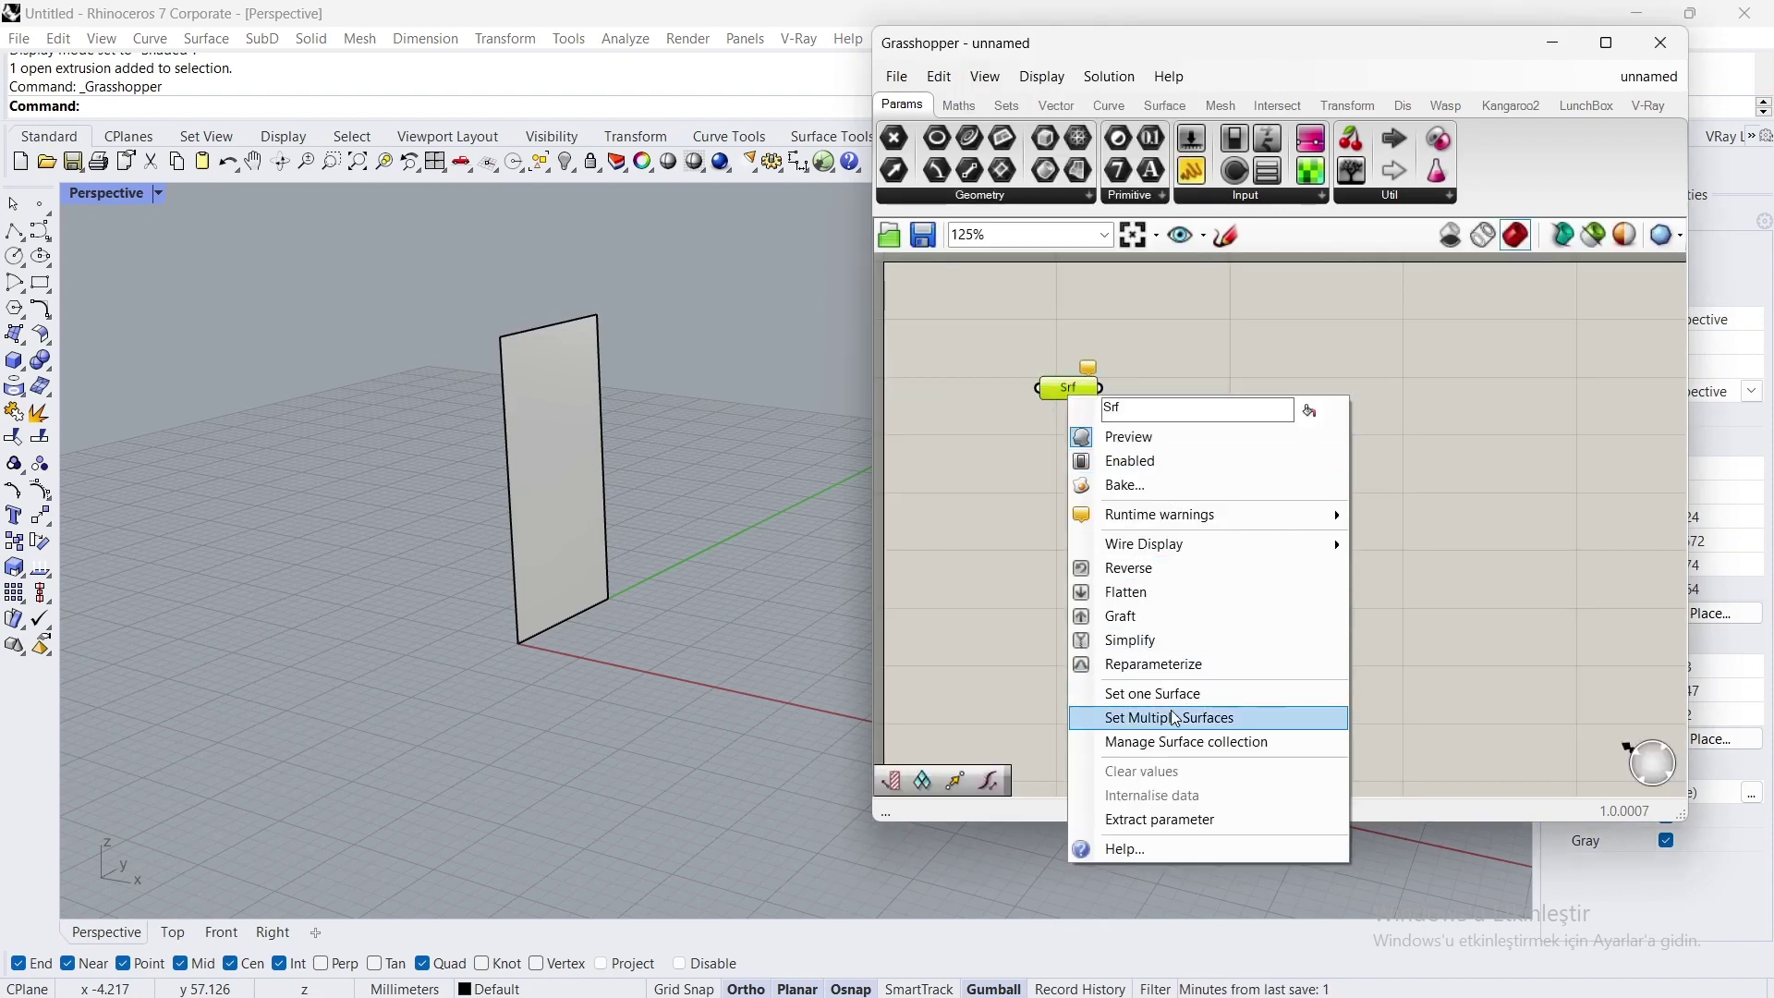
click(1150, 693)
click(586, 472)
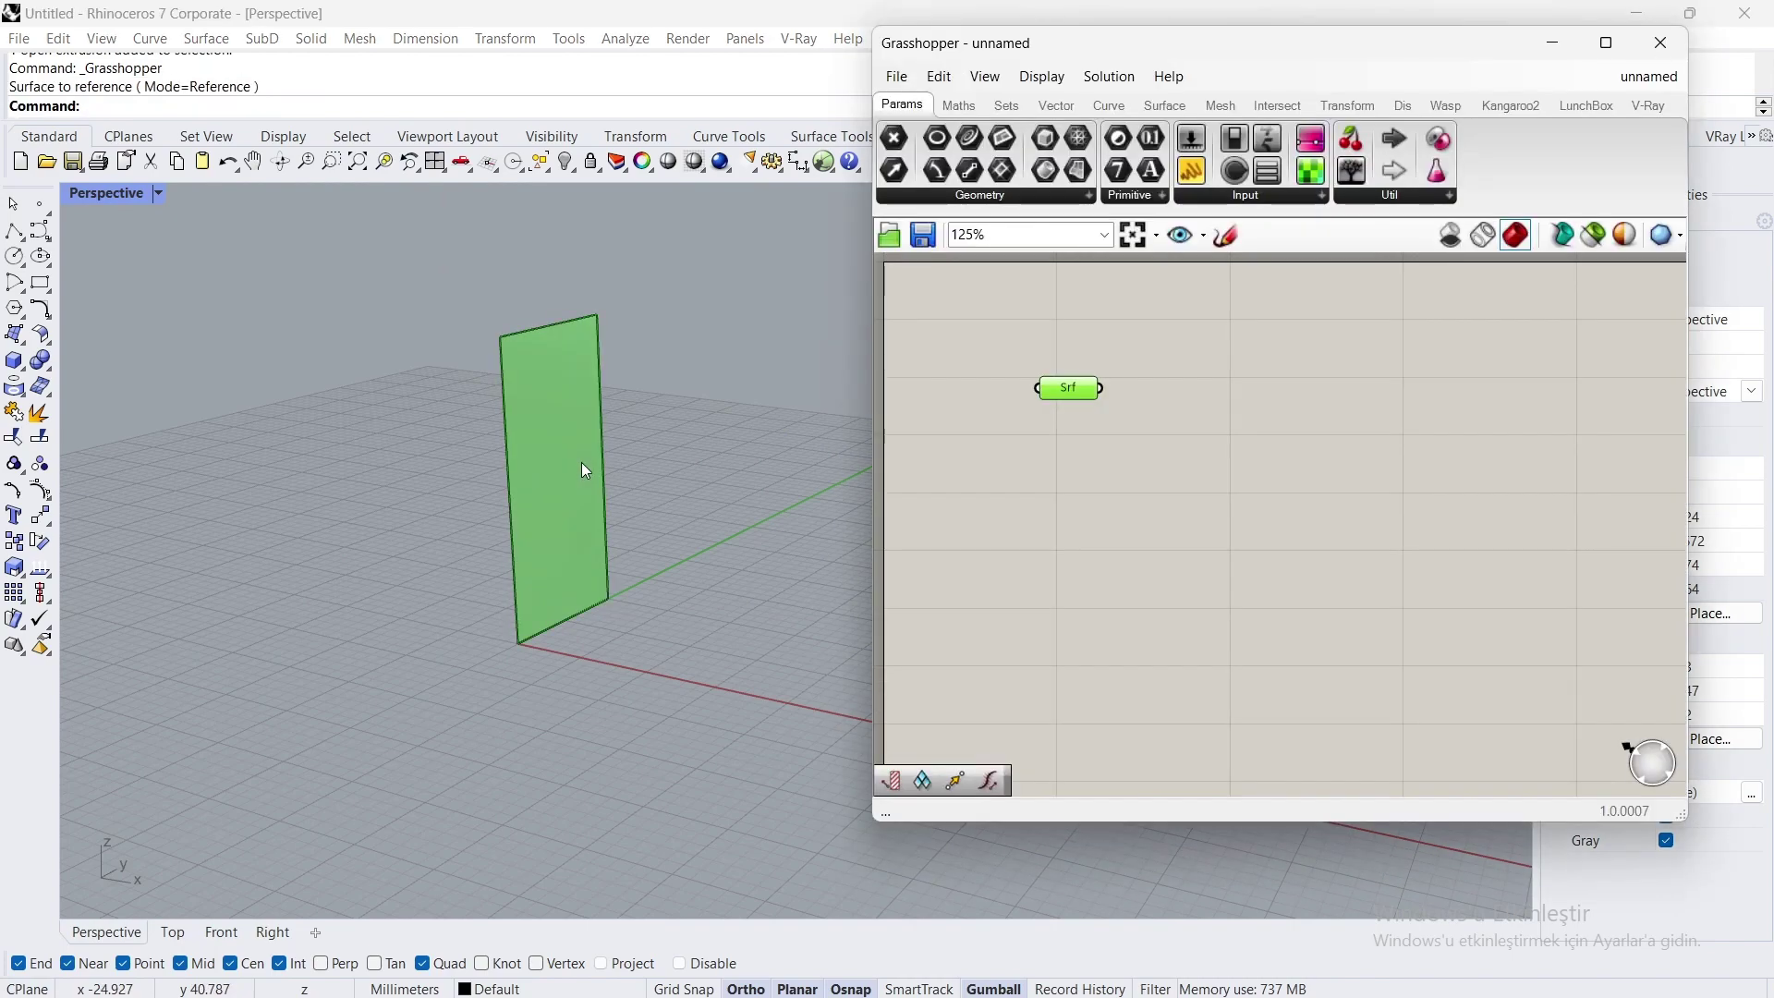
Step: Hide the original extruded surface and its base line in the Rhino model
click(586, 474)
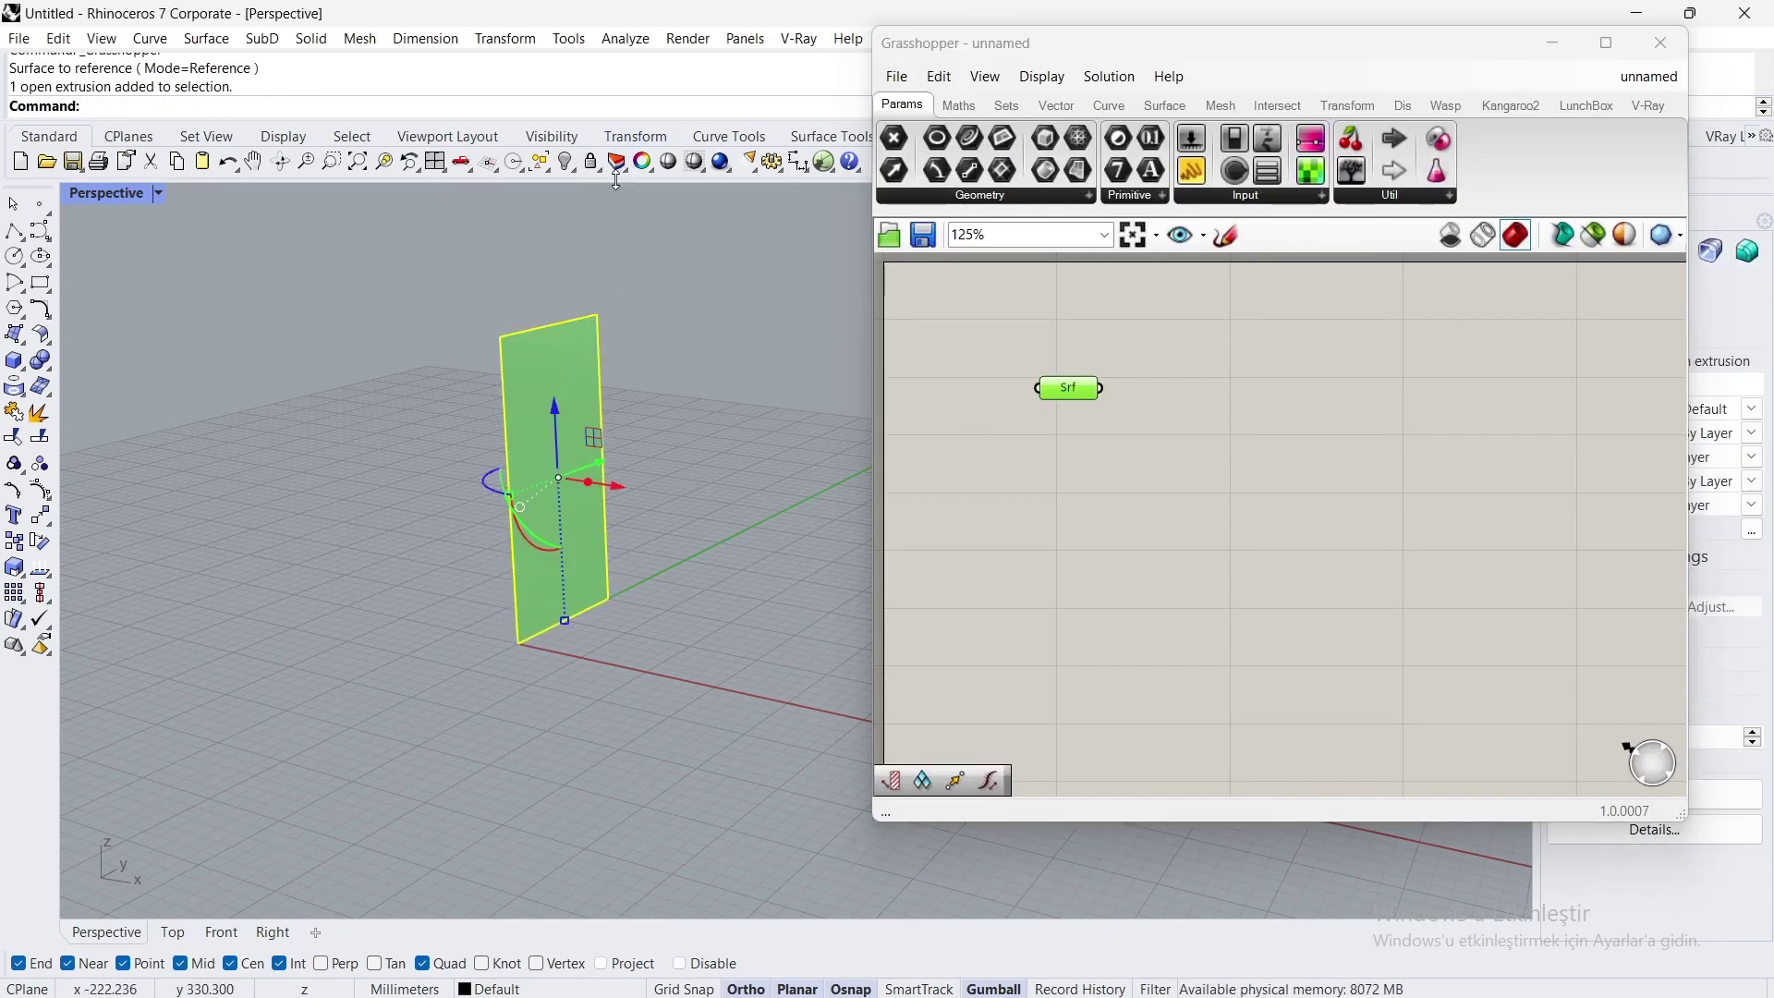
click(562, 169)
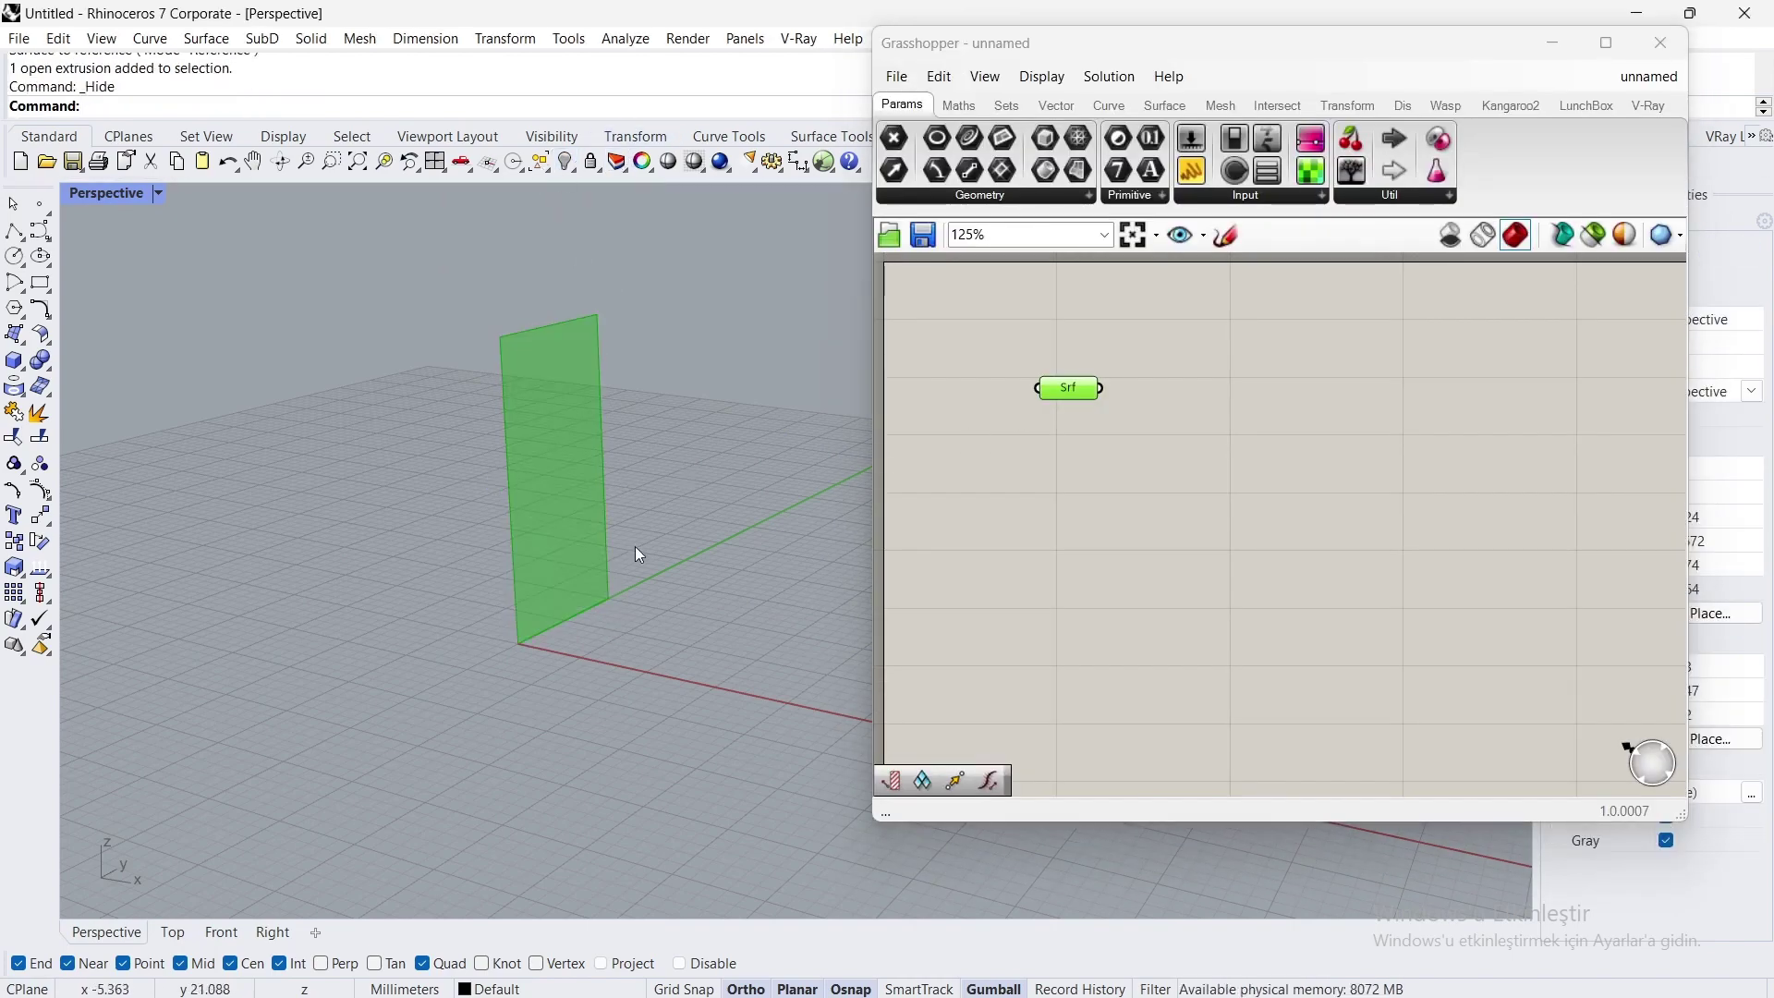
click(558, 679)
click(564, 169)
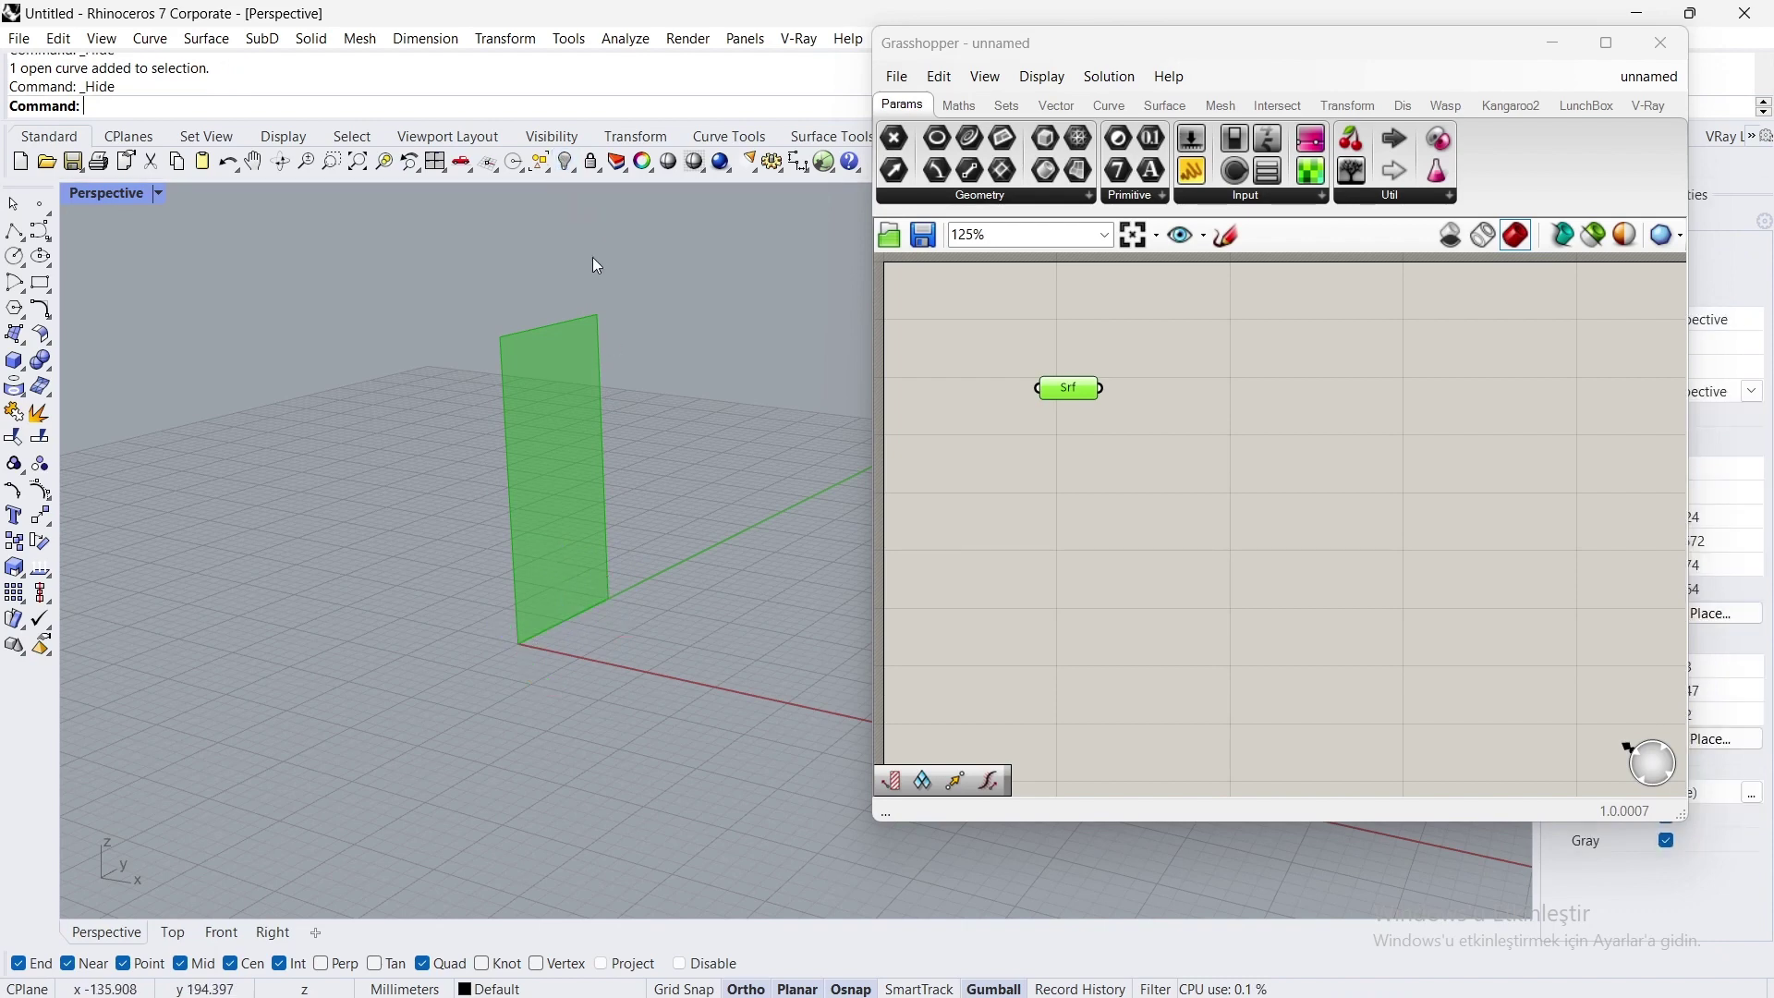
Step: Place the LunchBox Diamond Panels component beside the Surface parameter and a Hexagon Cells component below it
scroll(1155, 396, up, 2)
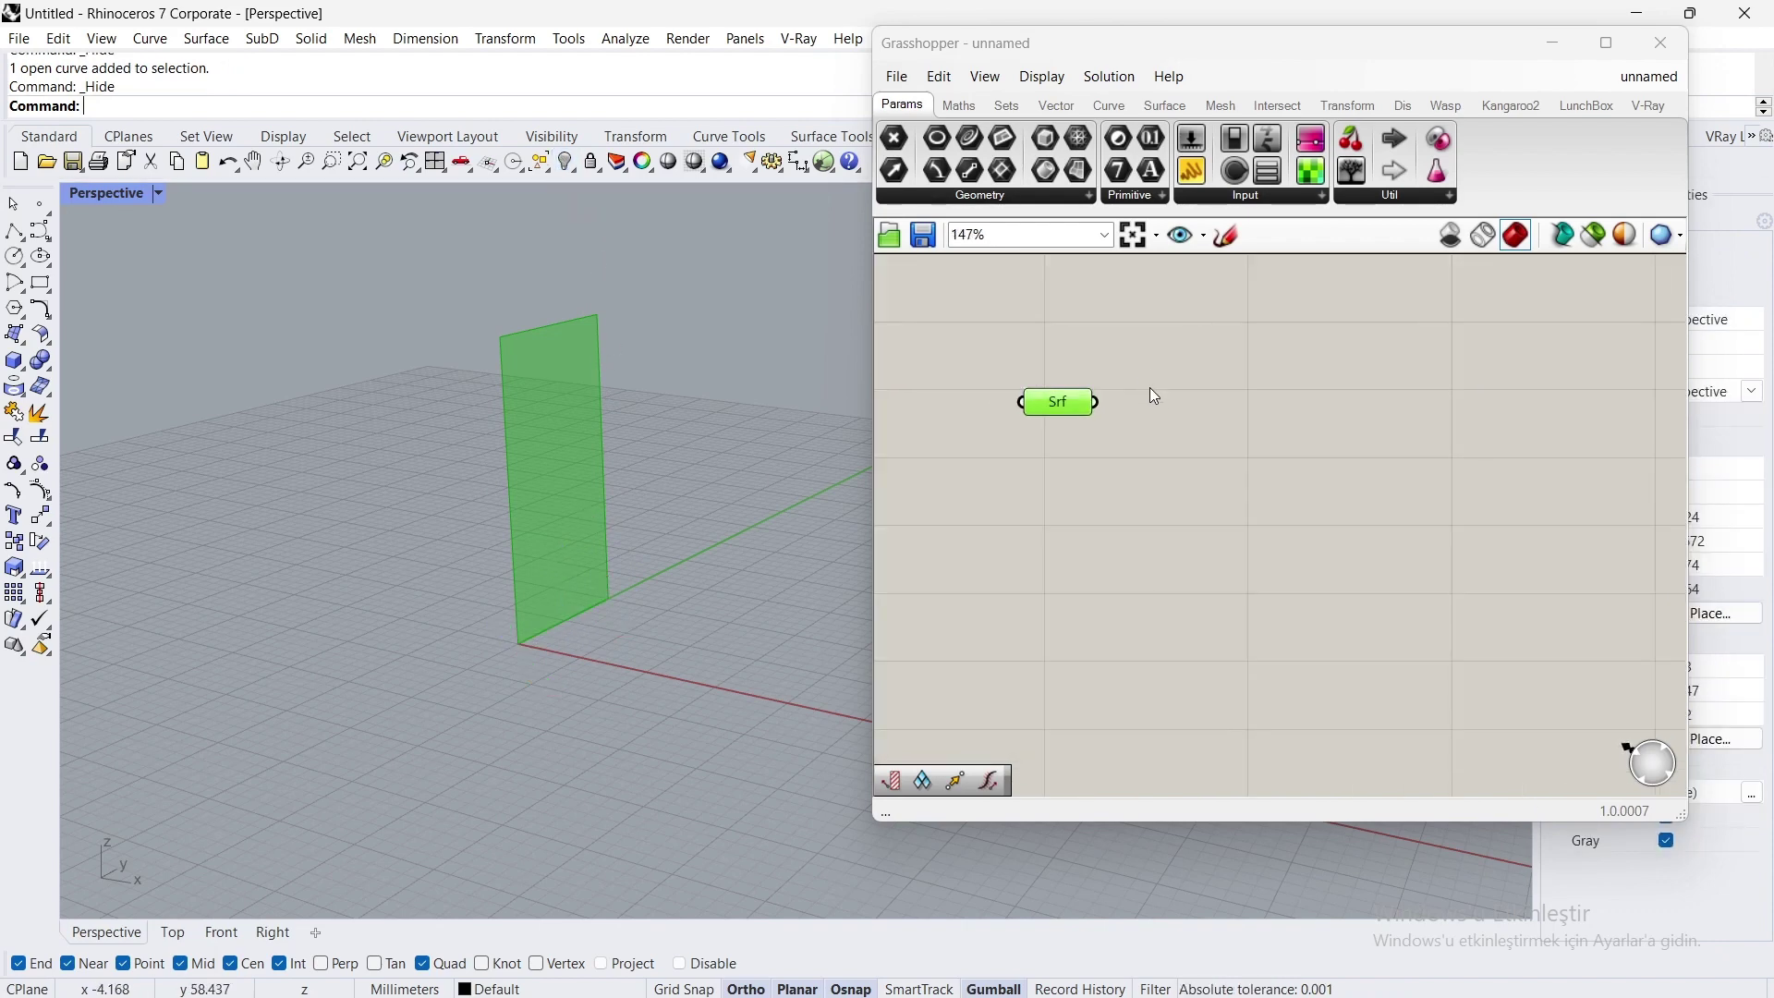
click(1566, 108)
click(1303, 203)
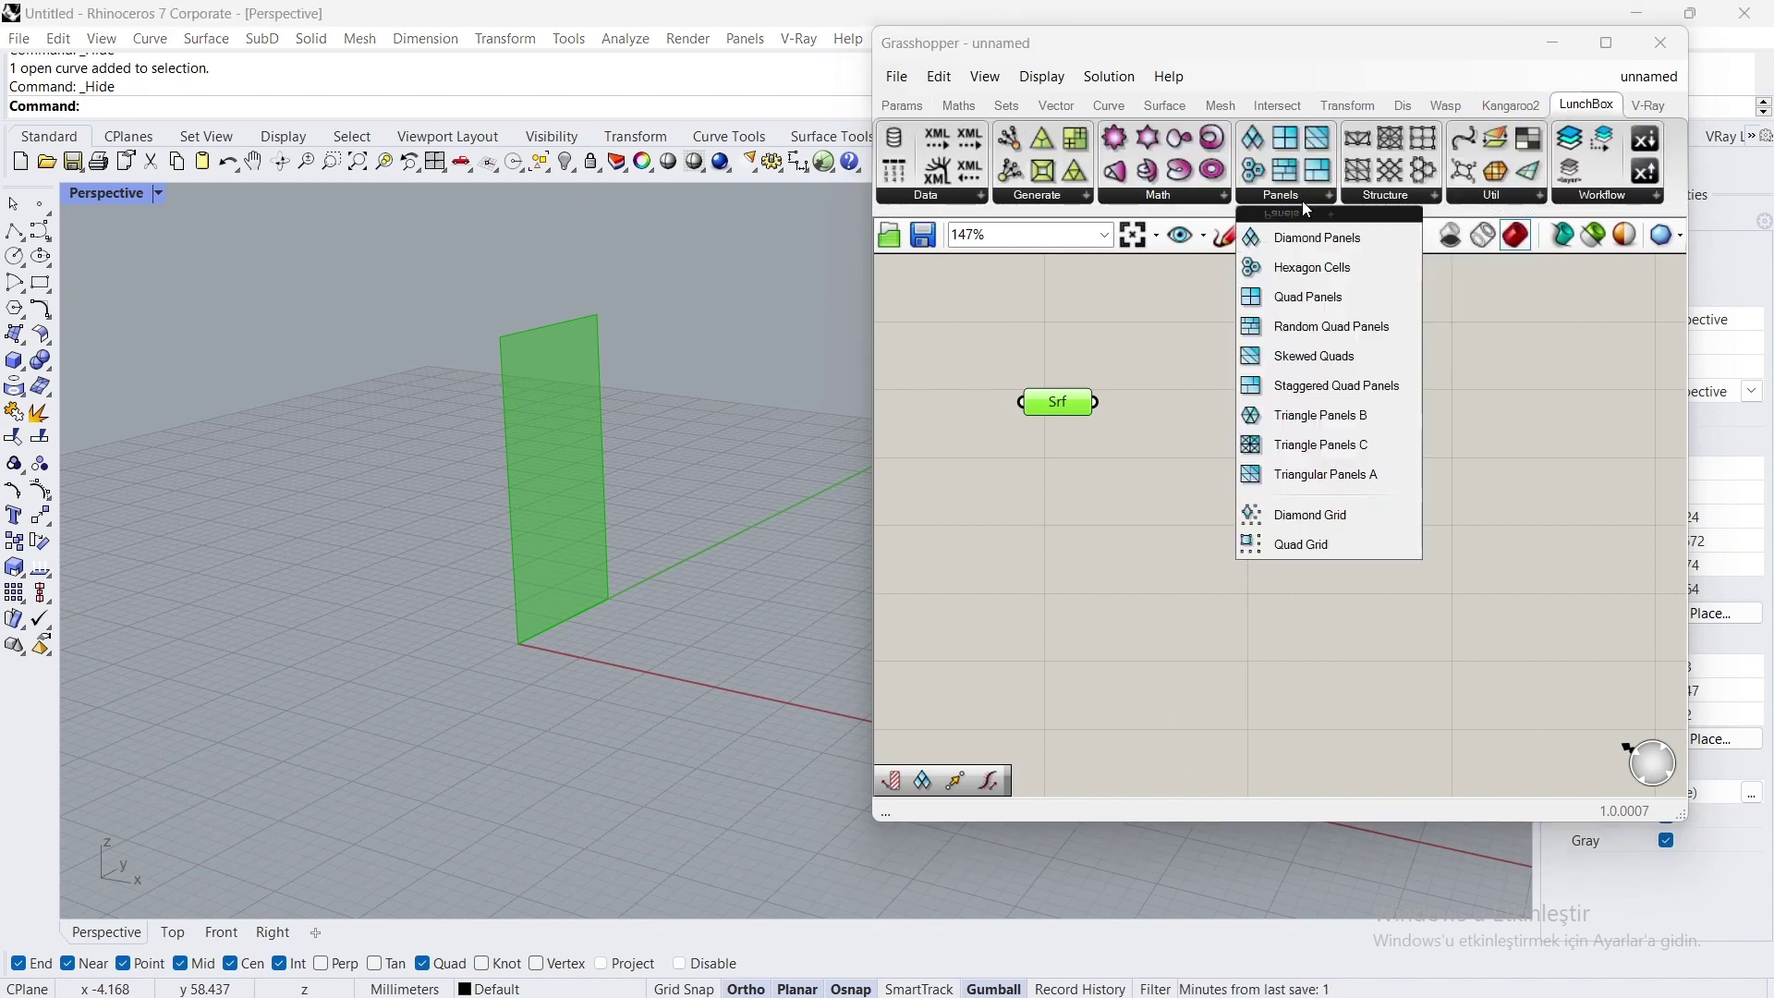
drag(1305, 242, 1257, 436)
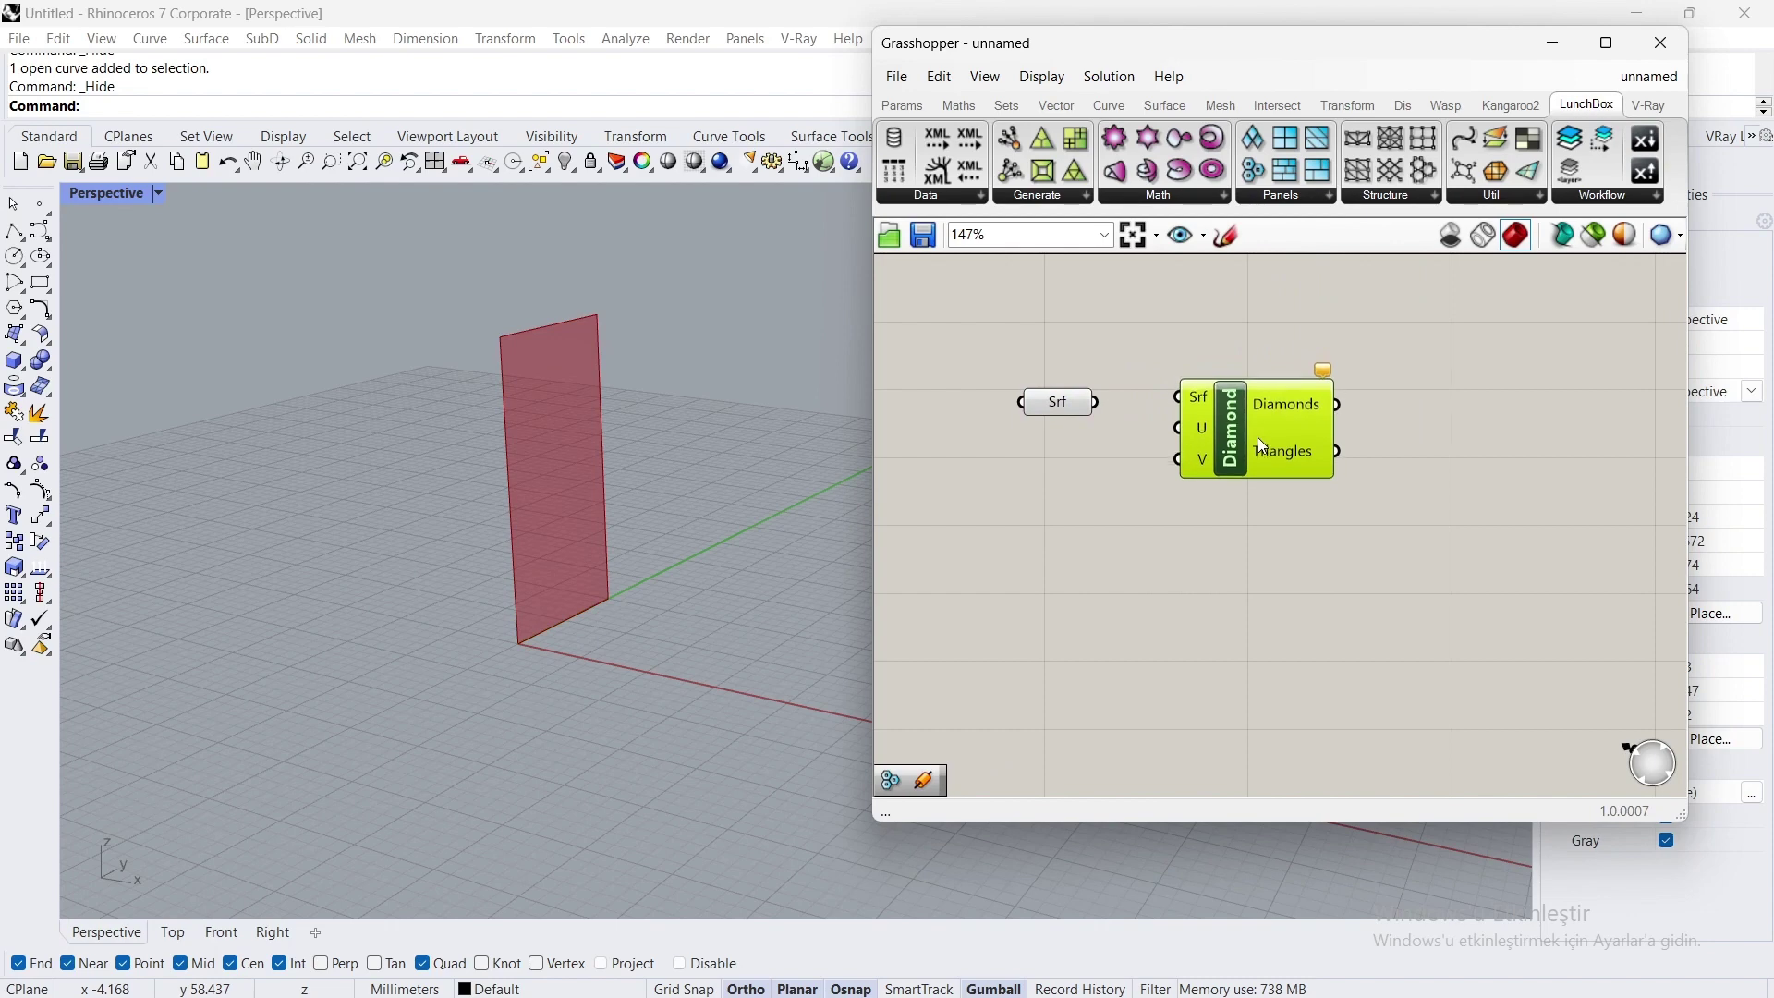
click(1253, 341)
click(1311, 200)
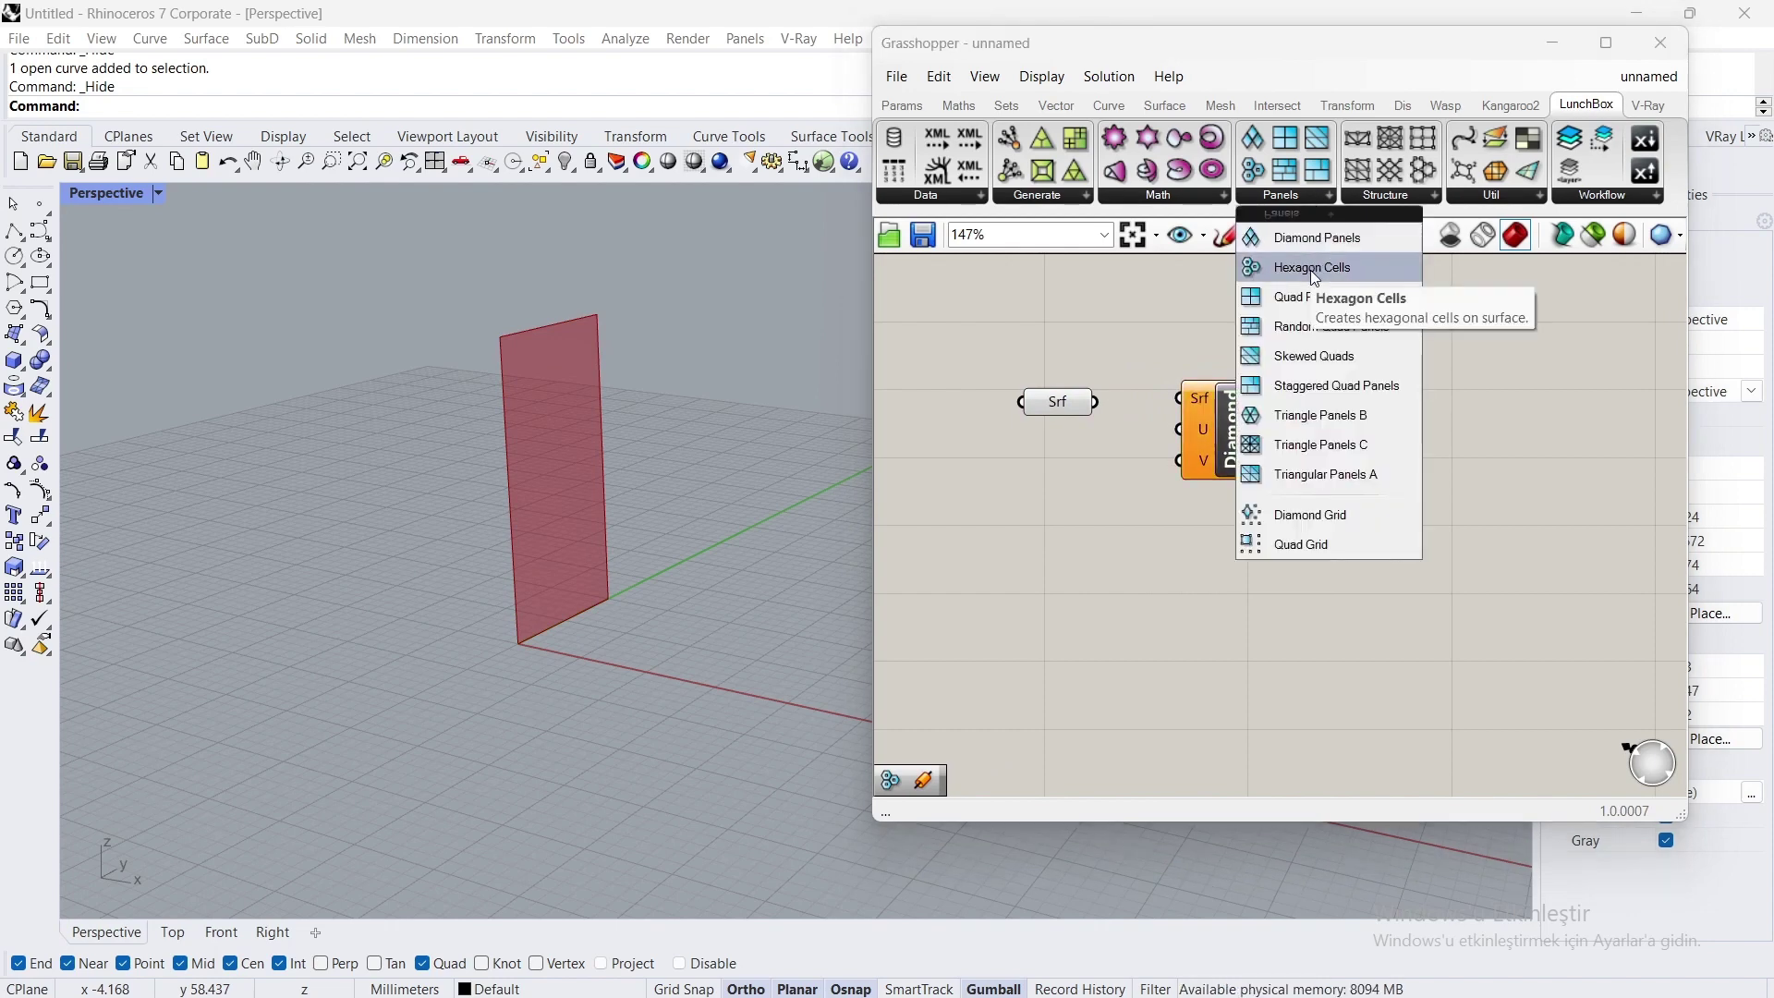
drag(1314, 270, 1262, 467)
Step: Place LunchBox Quad Panels and Random Quad Panels components in a column below the Hexagon Cells component
click(1308, 203)
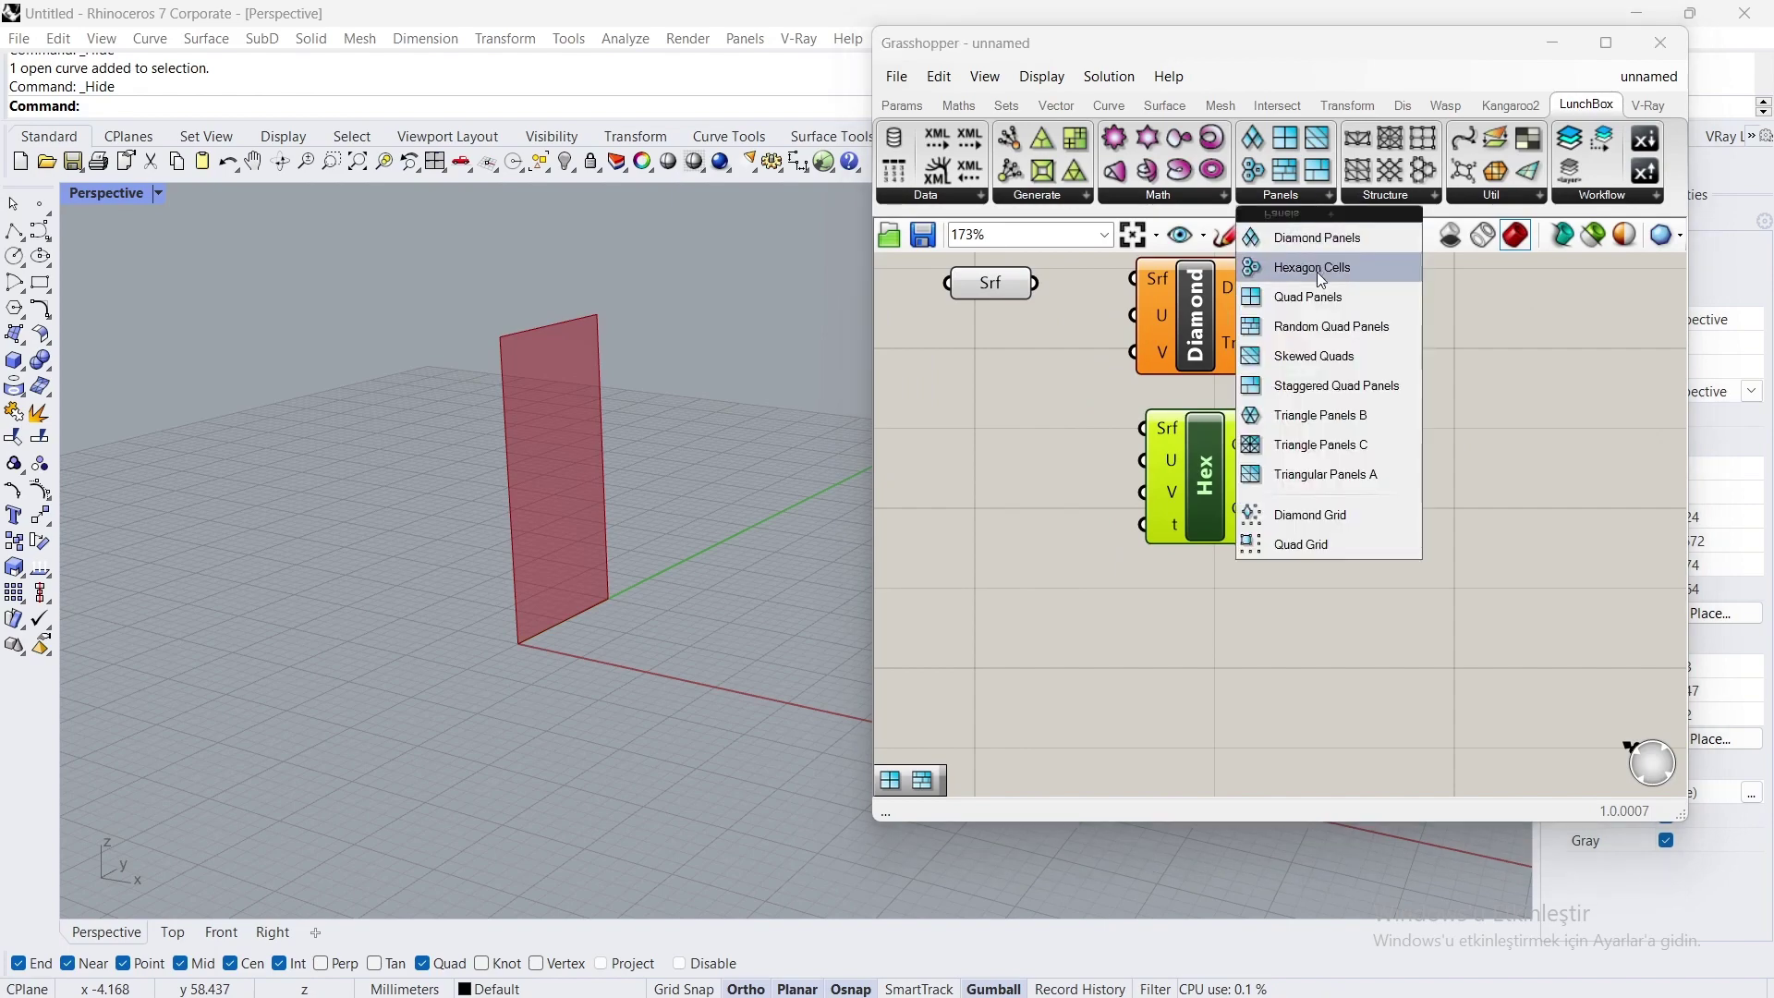
drag(1316, 271, 1316, 292)
drag(1225, 636, 1240, 615)
click(1240, 616)
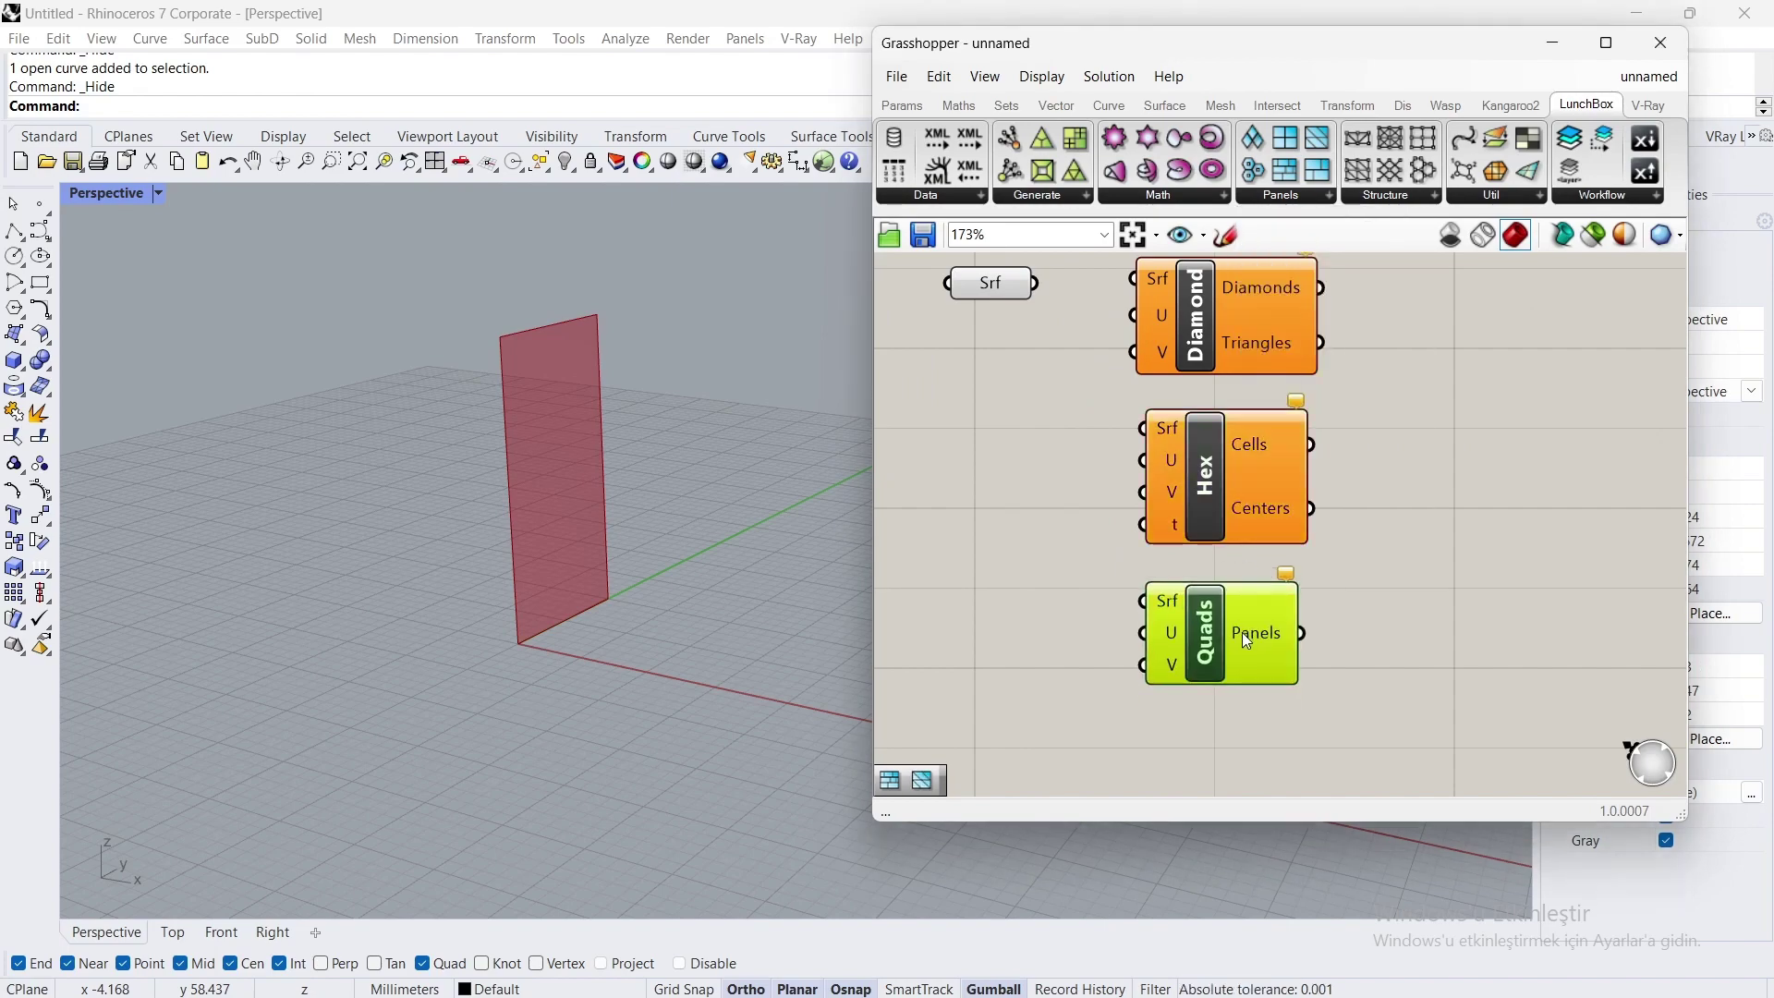
click(1308, 203)
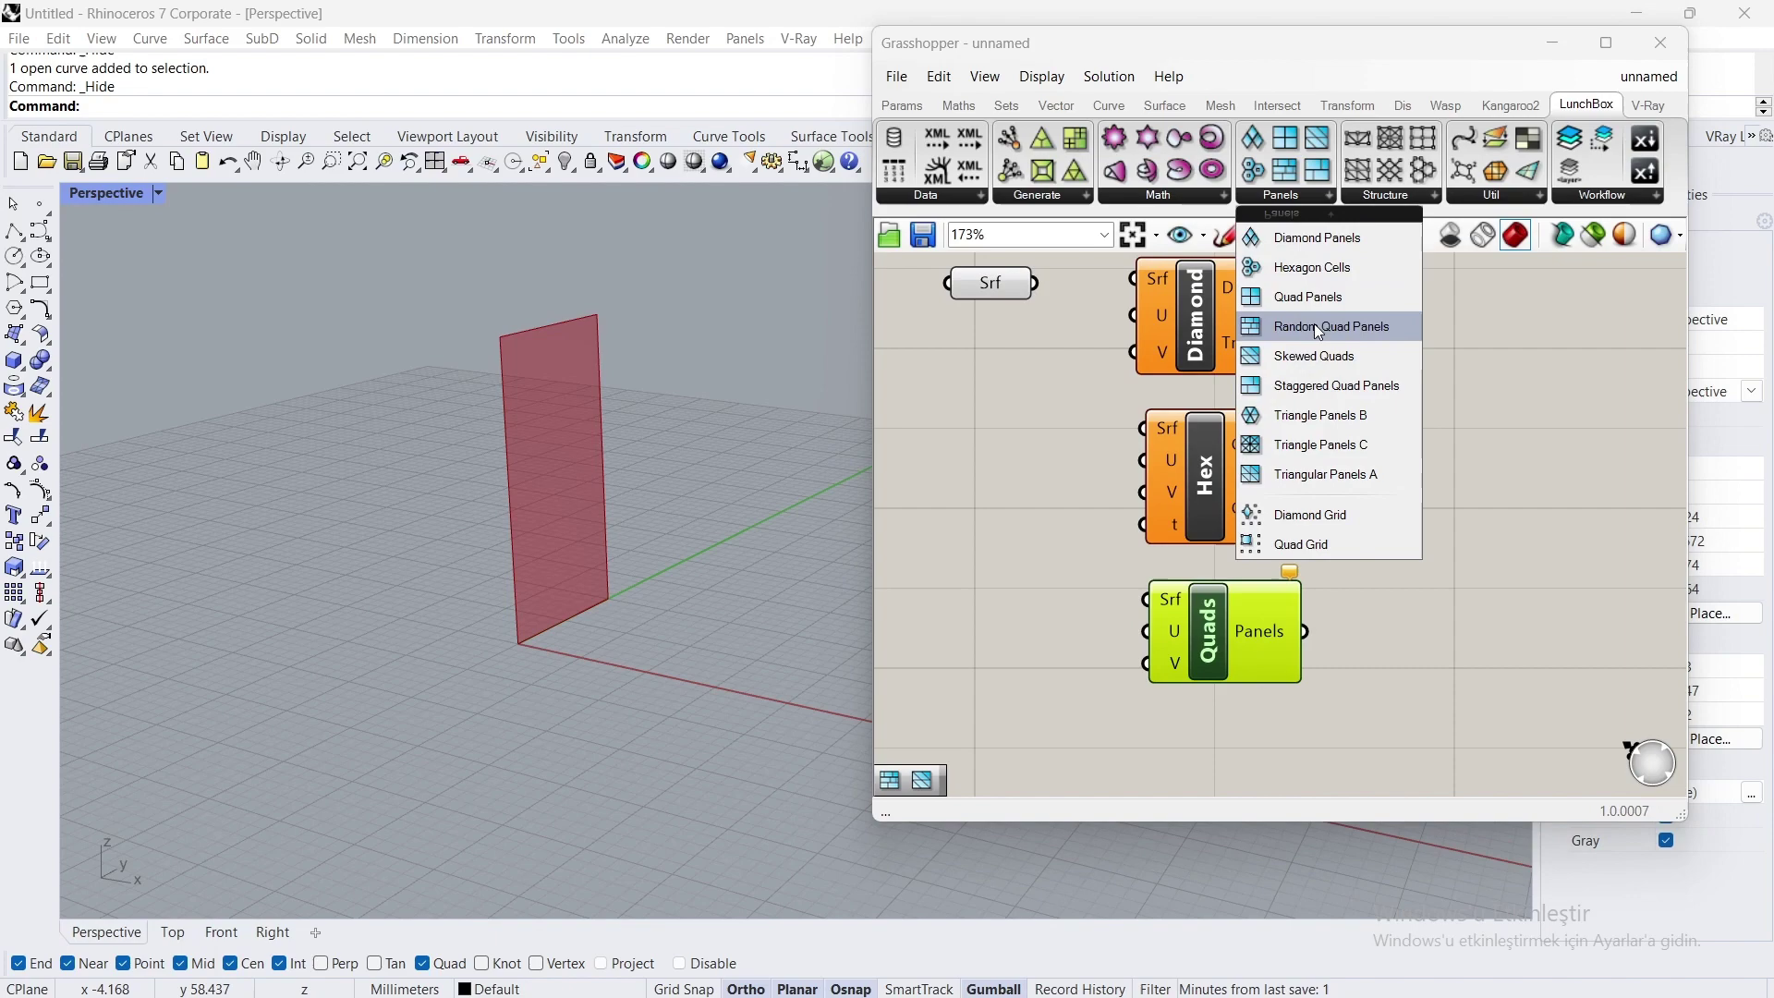
drag(1314, 325, 1256, 578)
click(1244, 575)
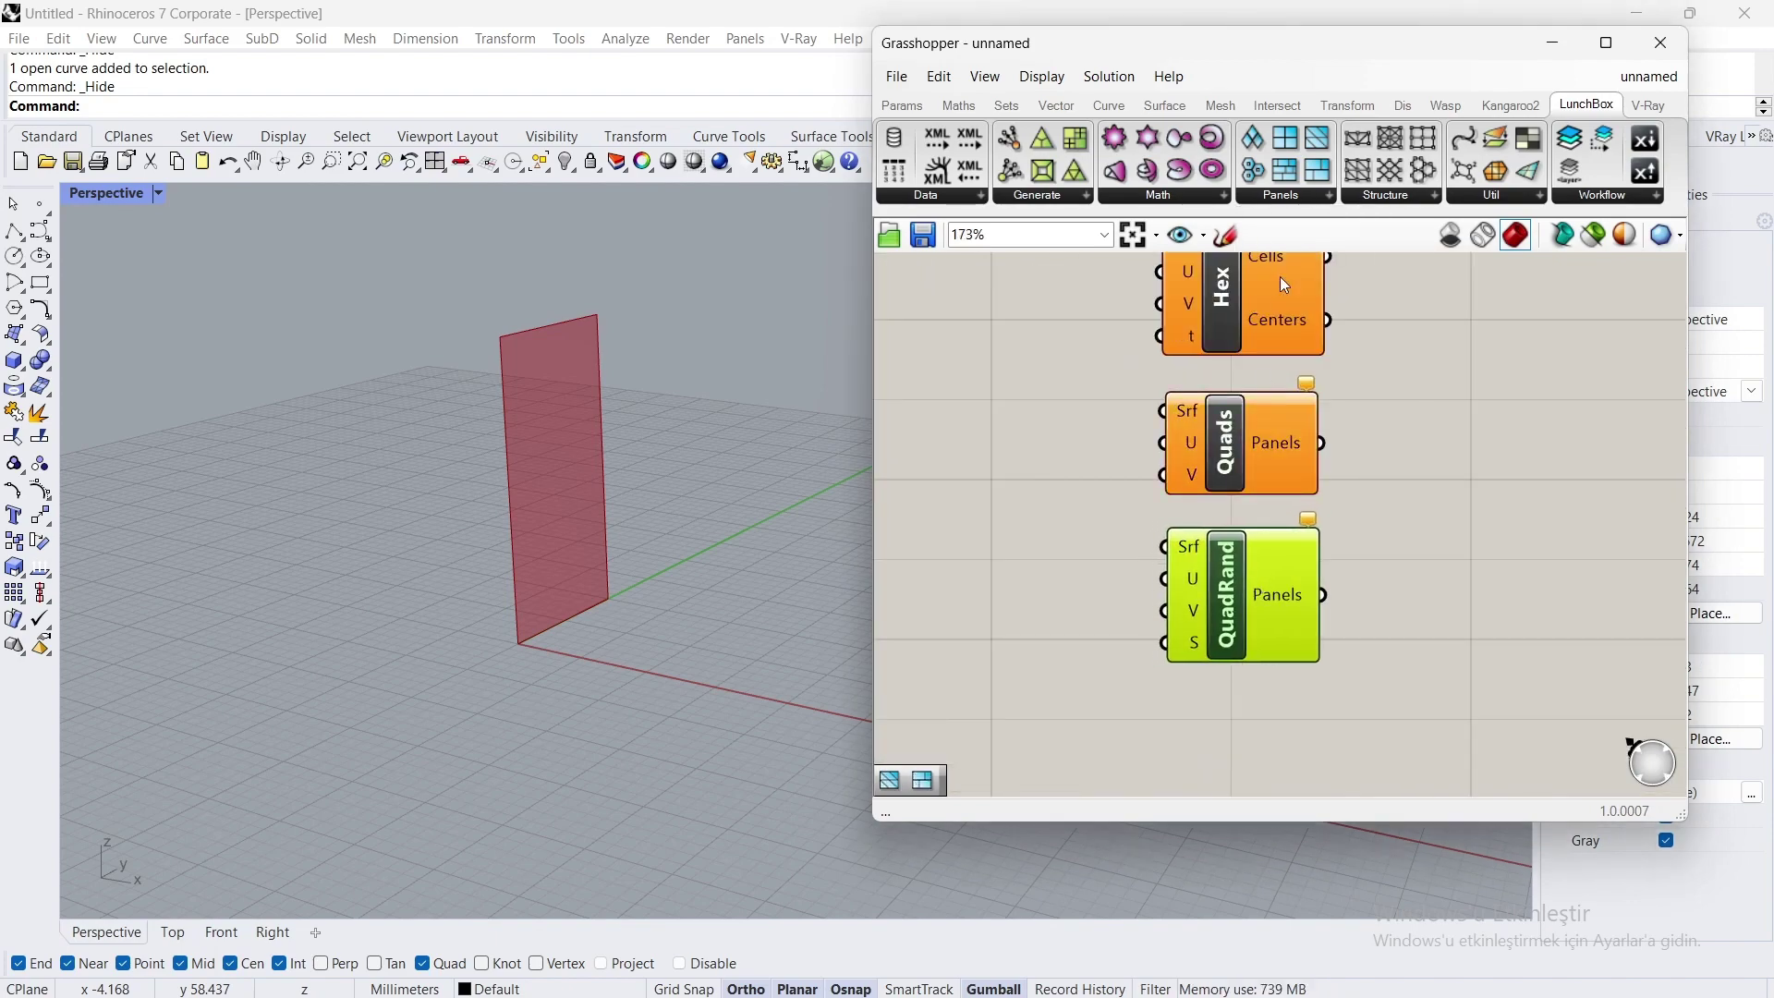
Step: Add a LunchBox Skewed Quads component and align it below the Random Quad Panels component
click(1333, 196)
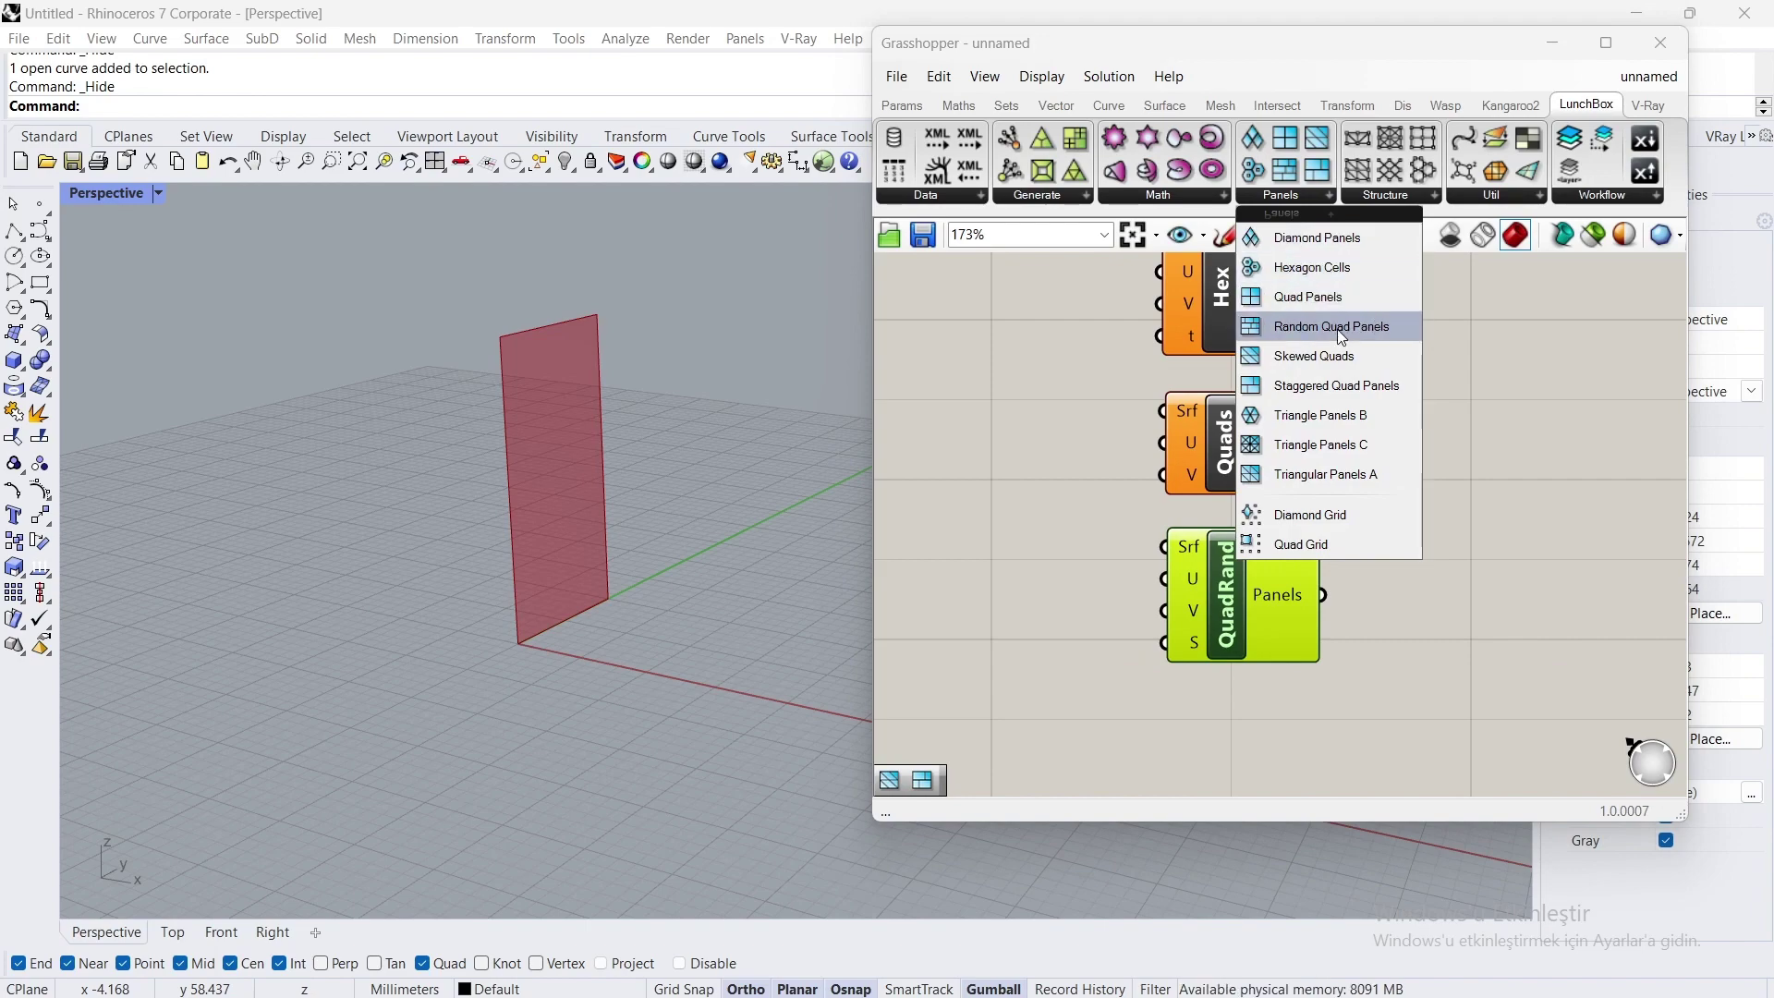
scroll(1313, 335, down, 2)
scroll(1284, 588, up, 2)
click(1218, 636)
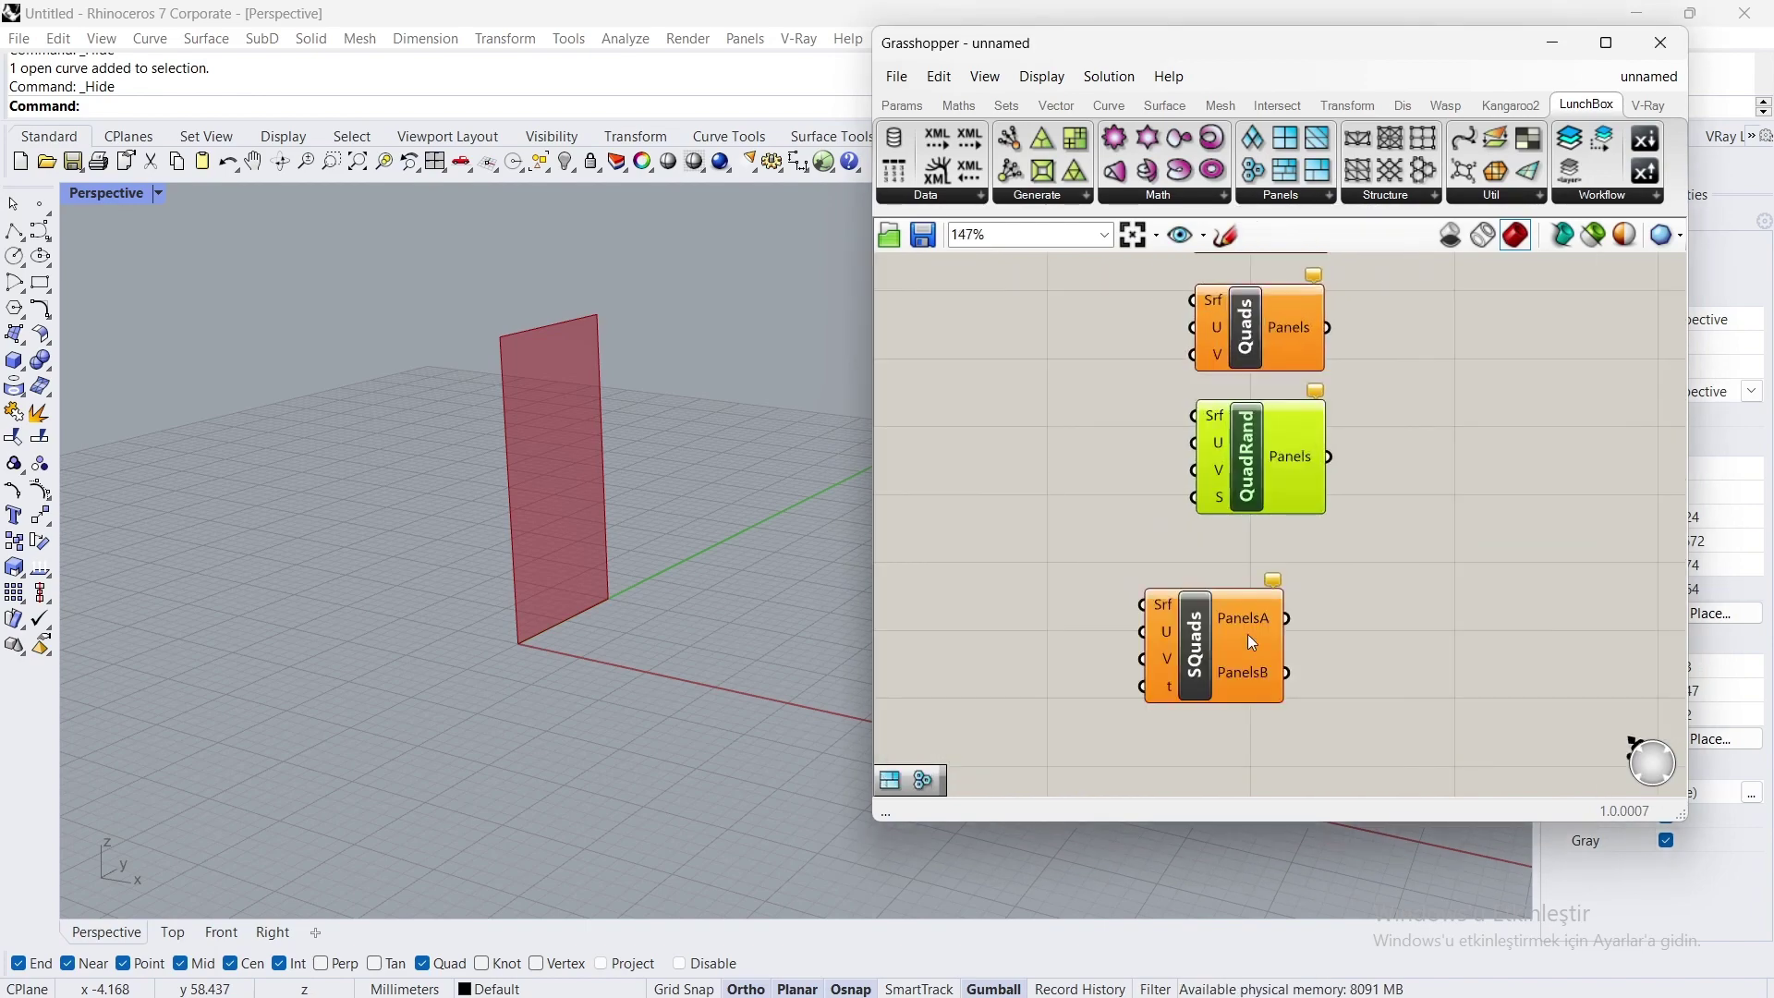
drag(1249, 634, 1305, 628)
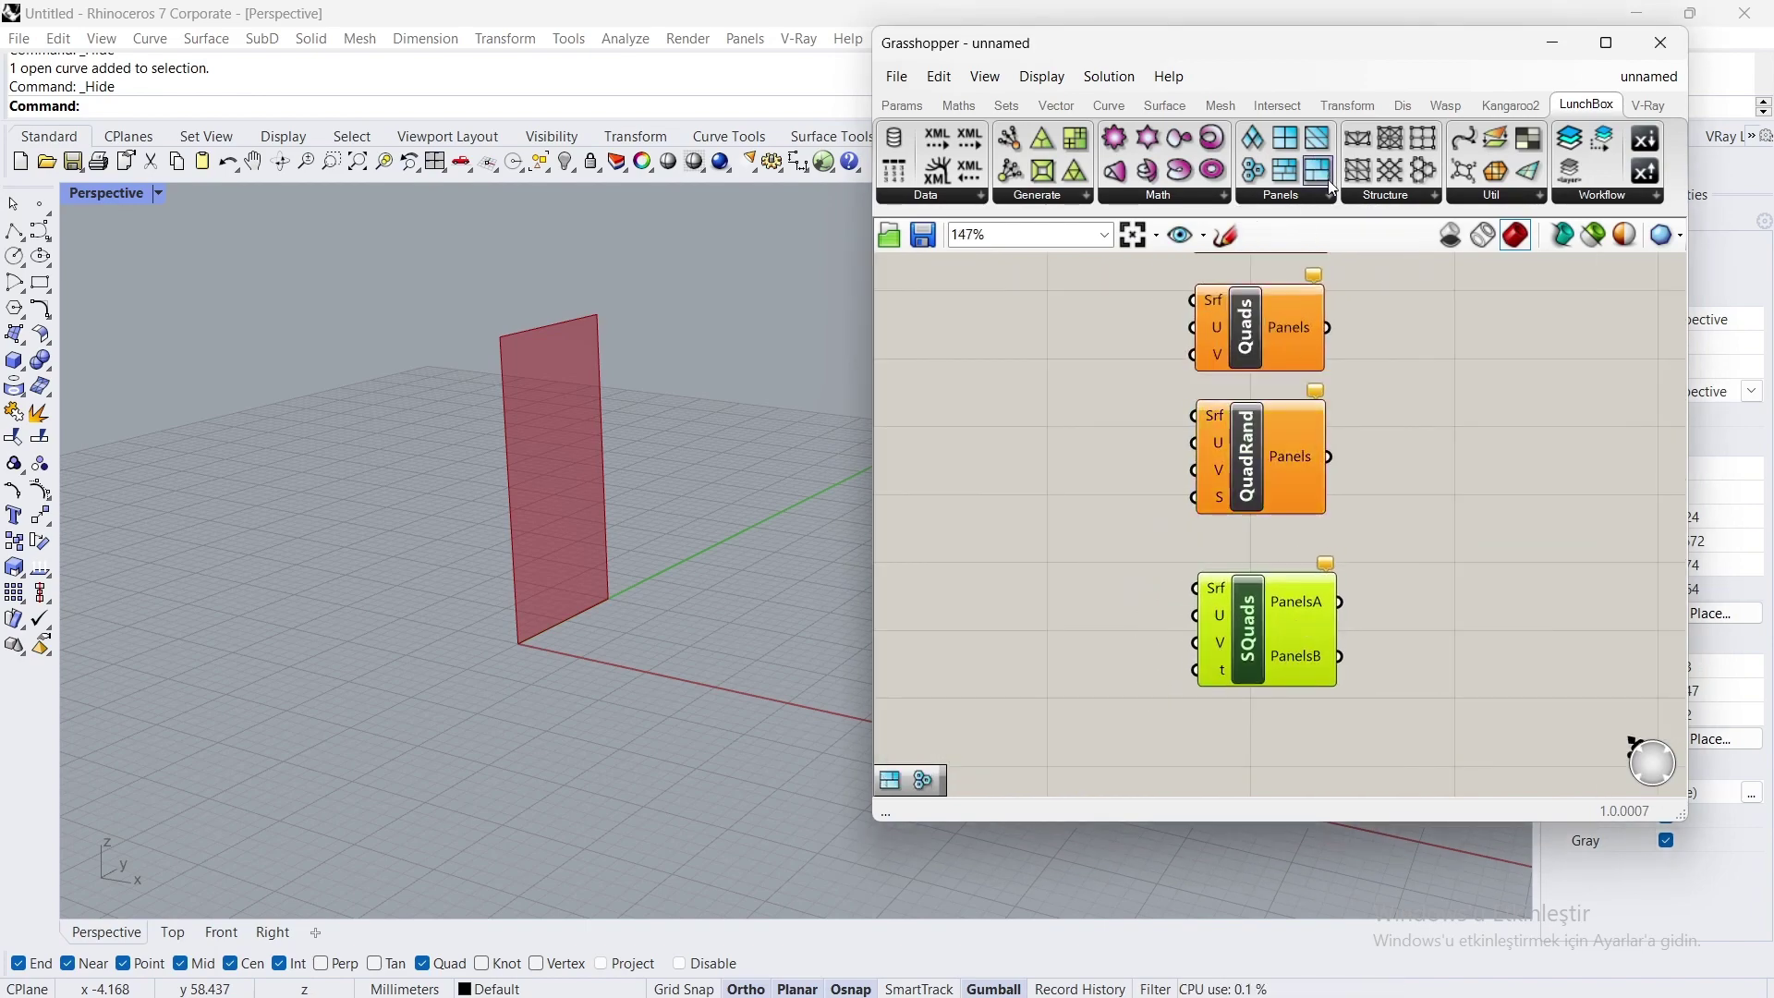
Step: Add a LunchBox Staggered Quad Panels component and align it below the Skewed Quads component
click(1334, 196)
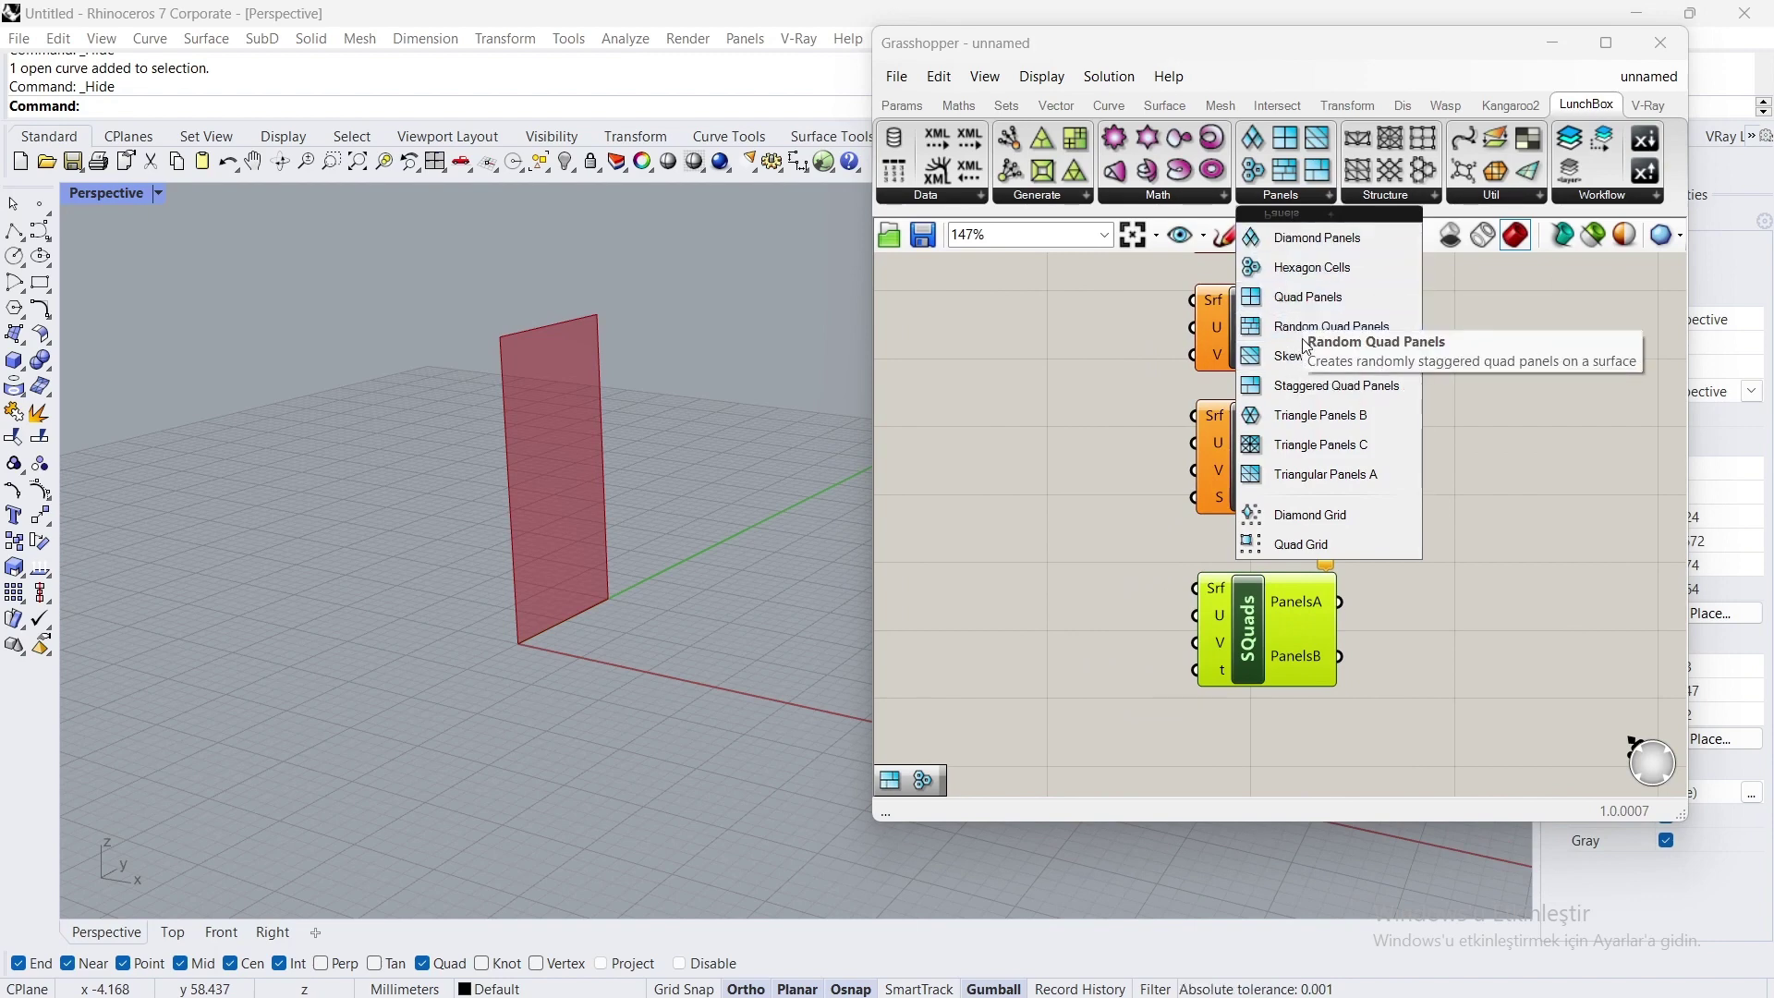
click(1305, 388)
scroll(1258, 618, down, 3)
click(1259, 617)
scroll(1262, 636, up, 3)
click(1293, 596)
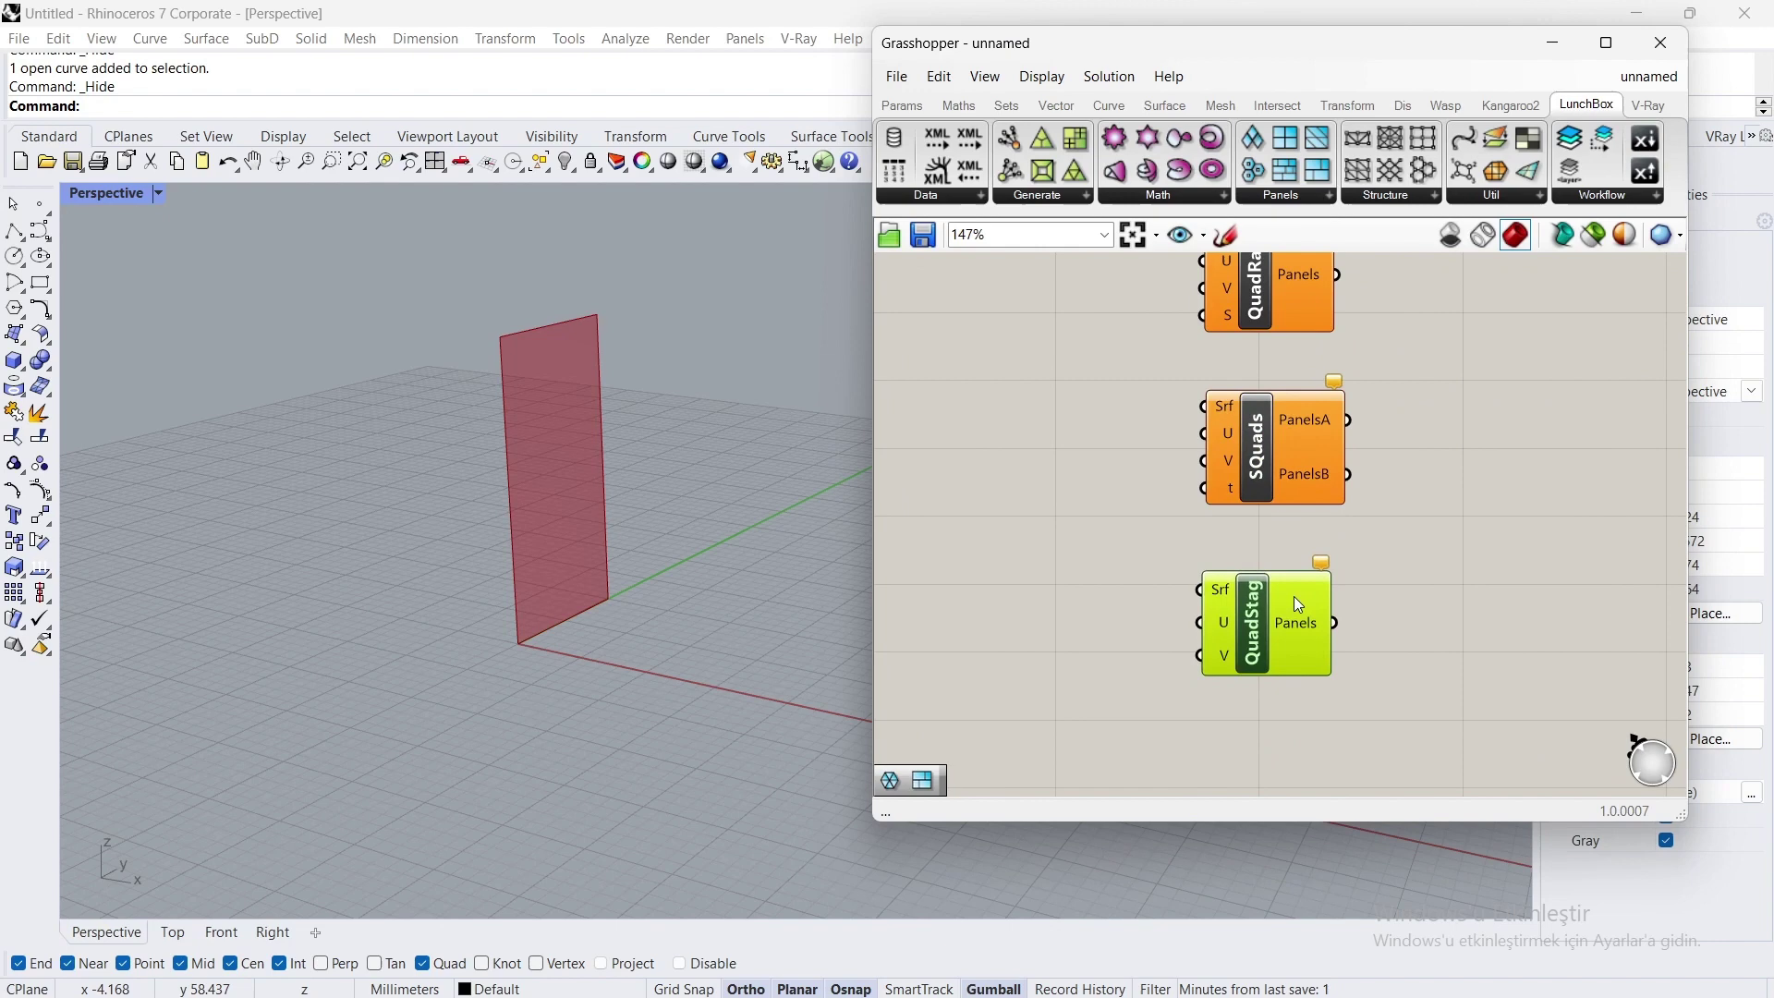
Step: Add a LunchBox Triangle Panels B component below the Staggered Quad Panels component
click(1312, 196)
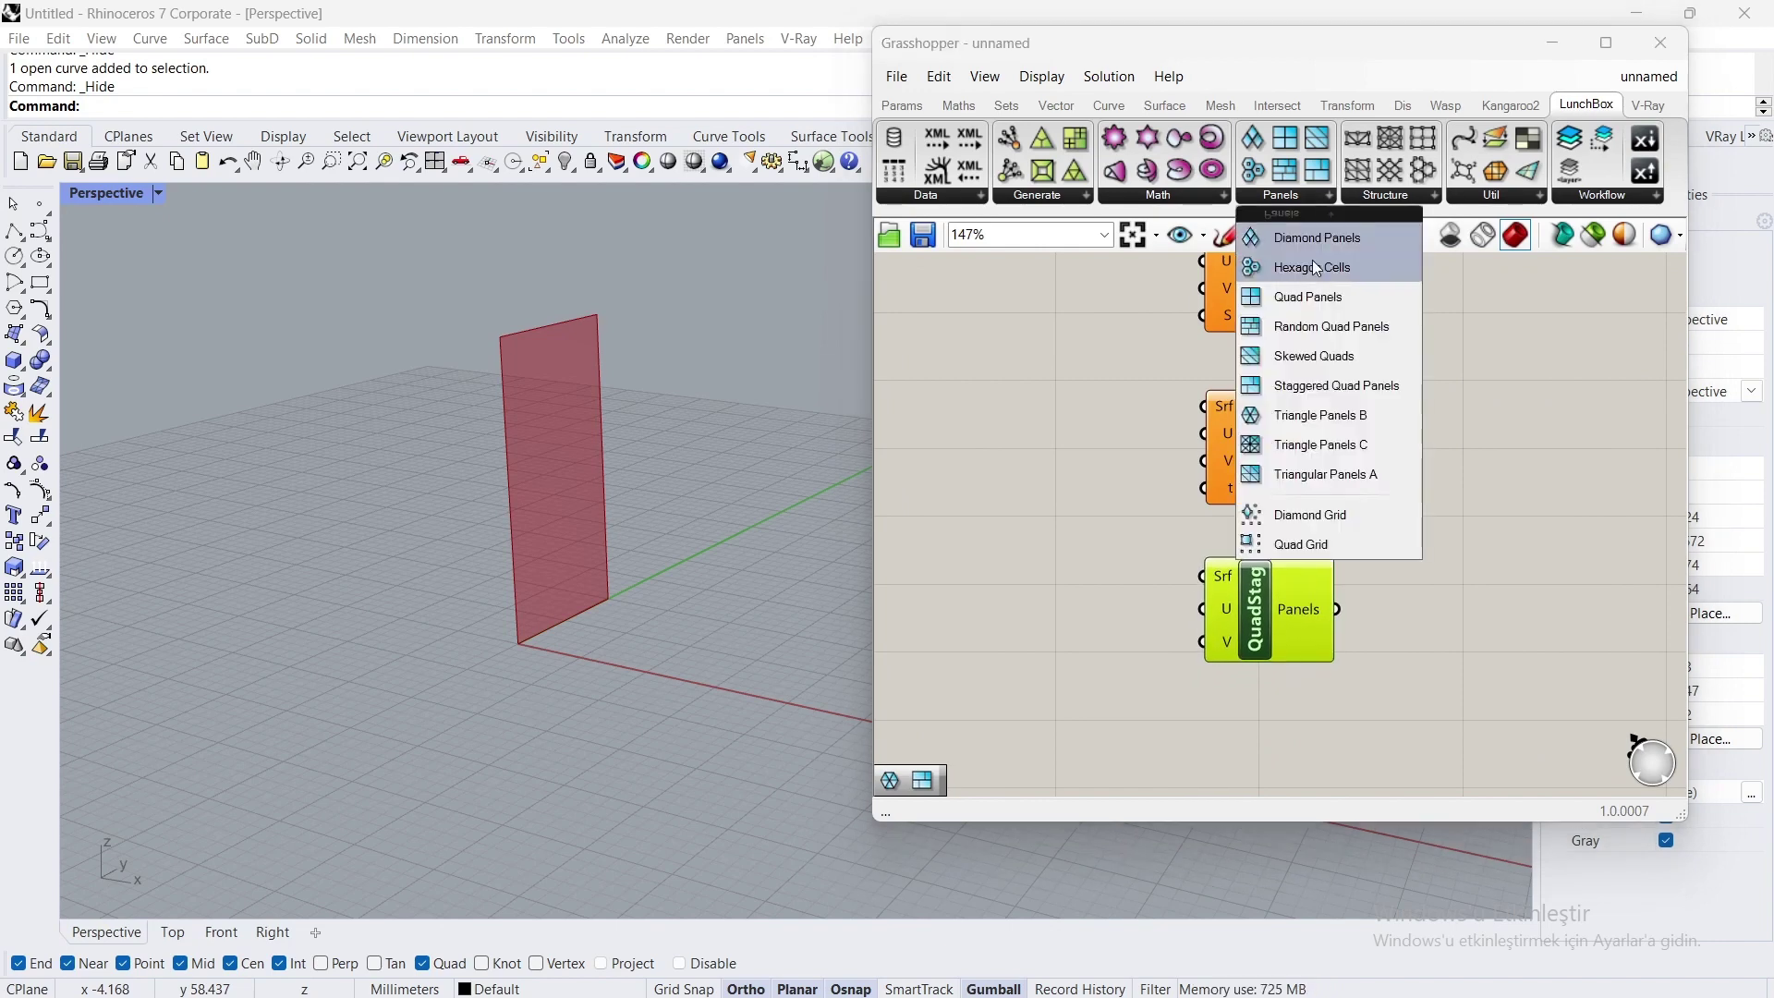
click(1314, 412)
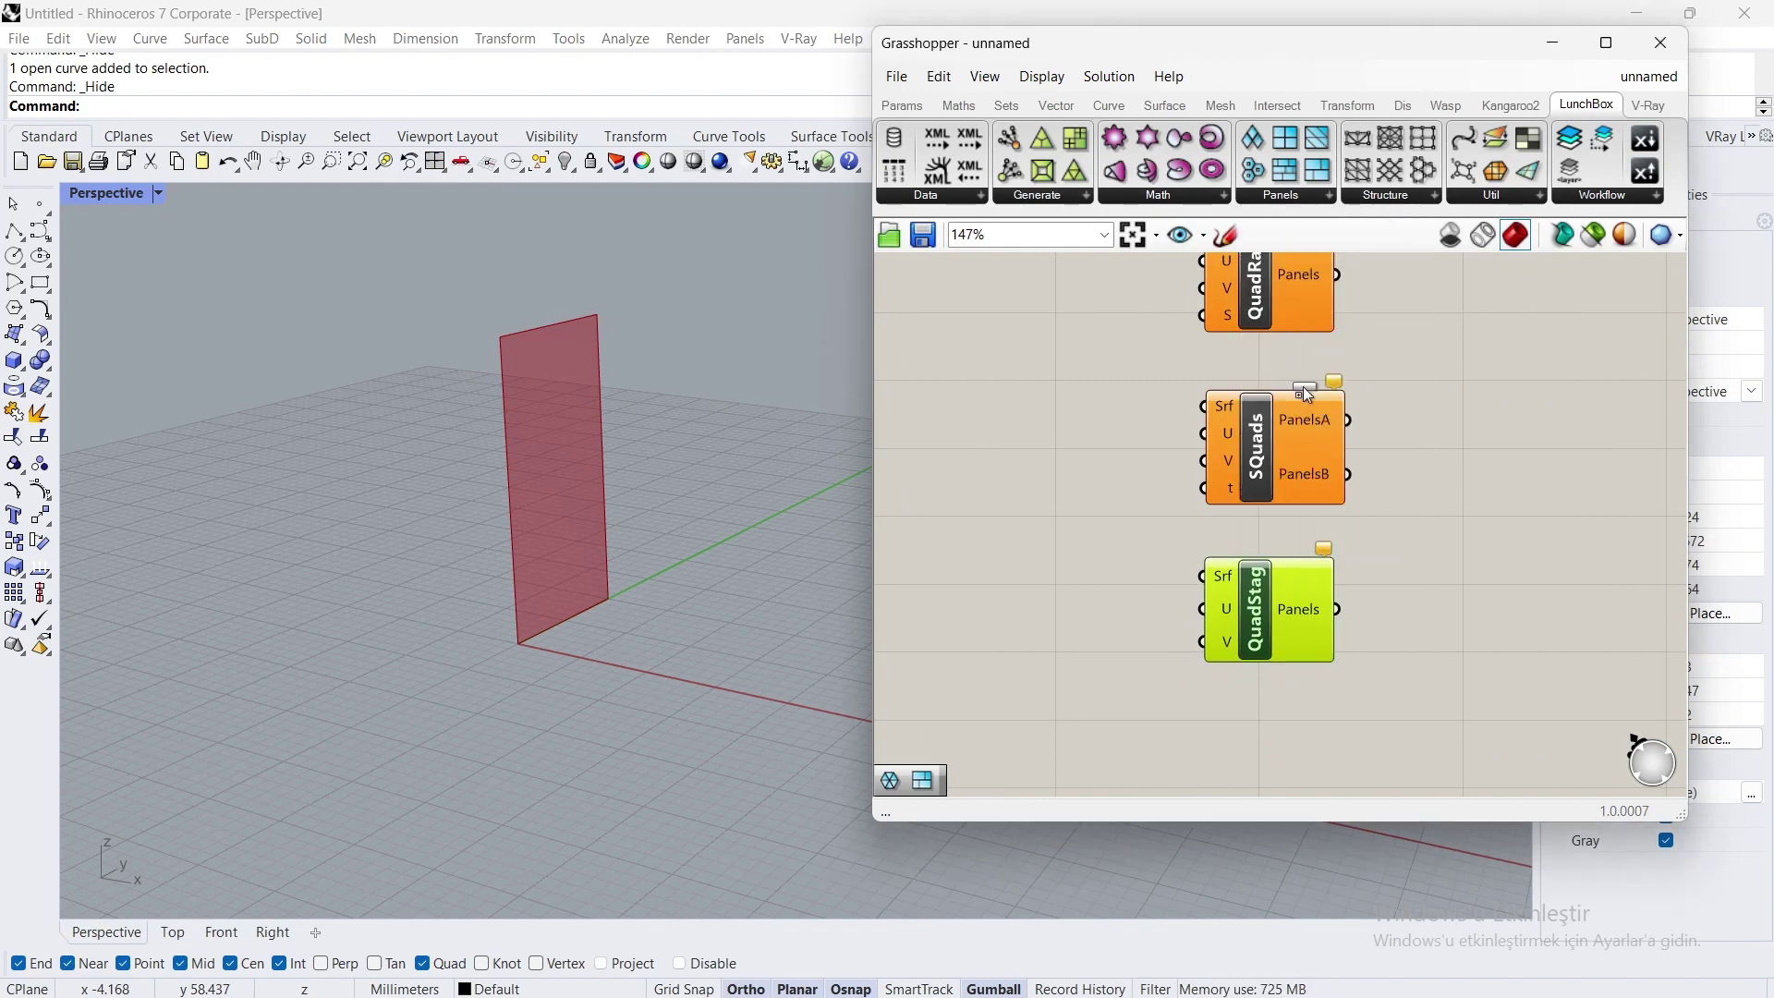
scroll(1293, 370, down, 3)
scroll(1222, 708, up, 3)
click(1312, 561)
drag(1312, 562, 1301, 534)
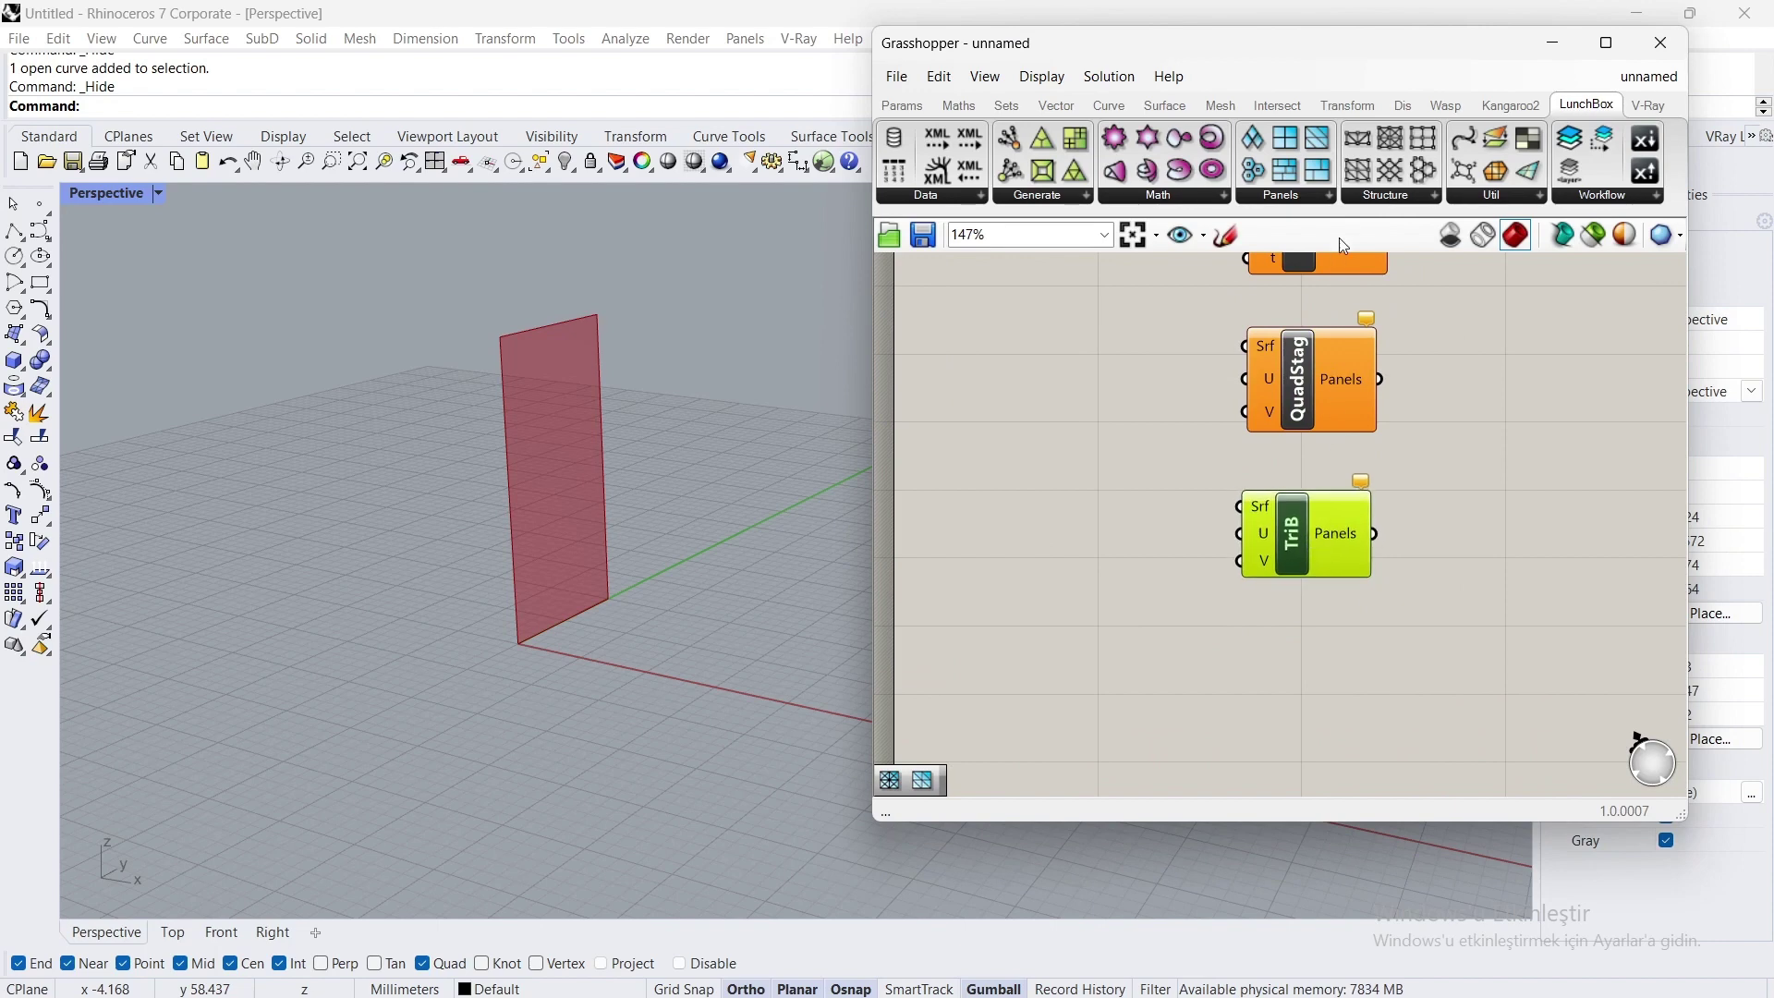
Step: Add a LunchBox Triangle Panels C component directly below the Triangle Panels B component
click(1340, 199)
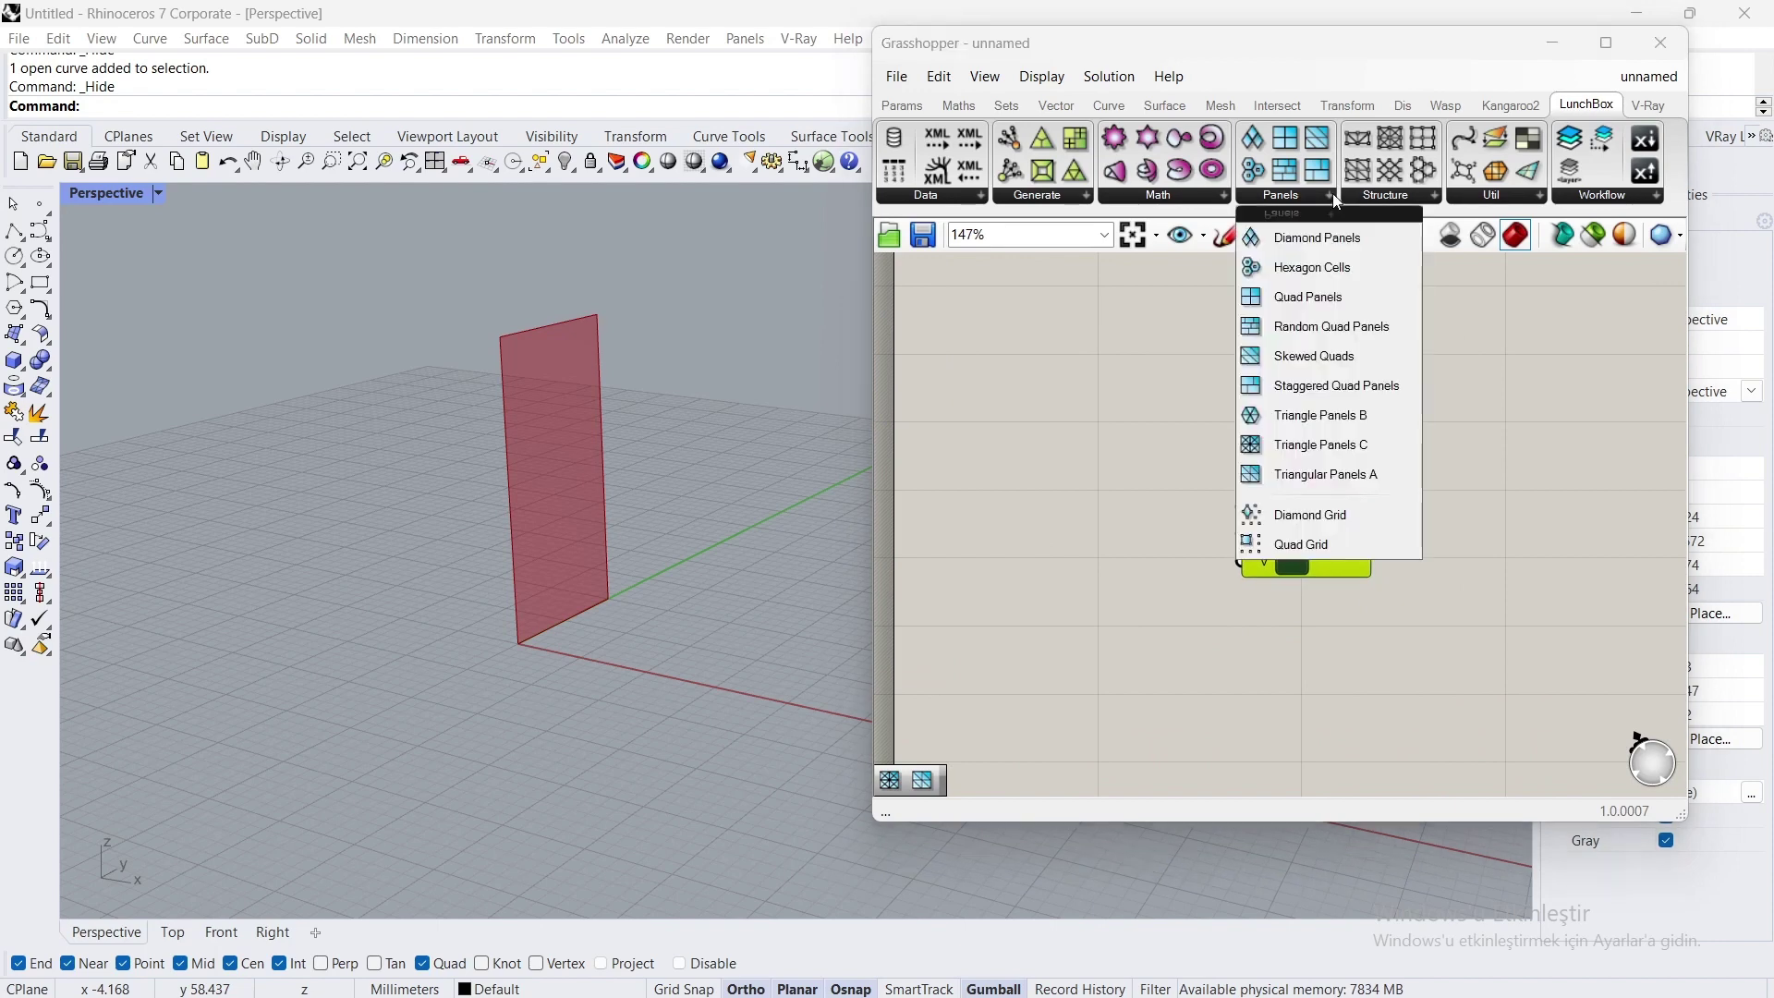
click(1321, 441)
click(1323, 658)
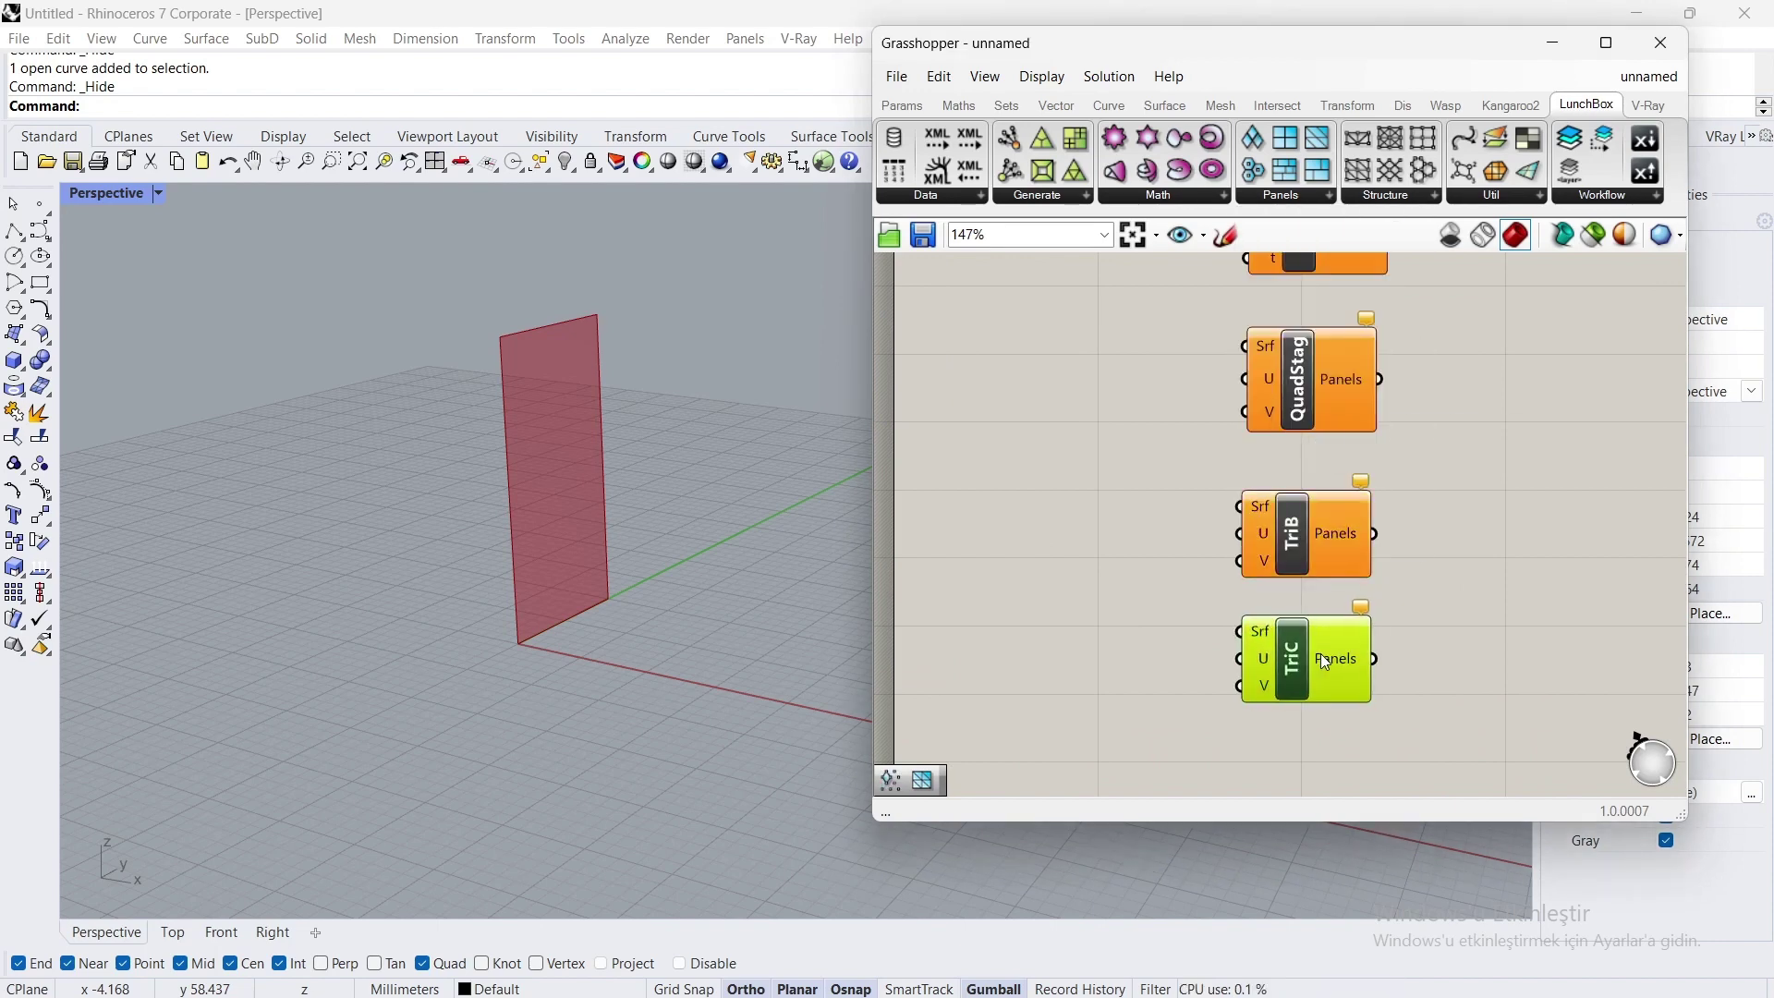
Step: Add a LunchBox Triangular Panels A component at the end of the column, below Triangle Panels C
click(1312, 205)
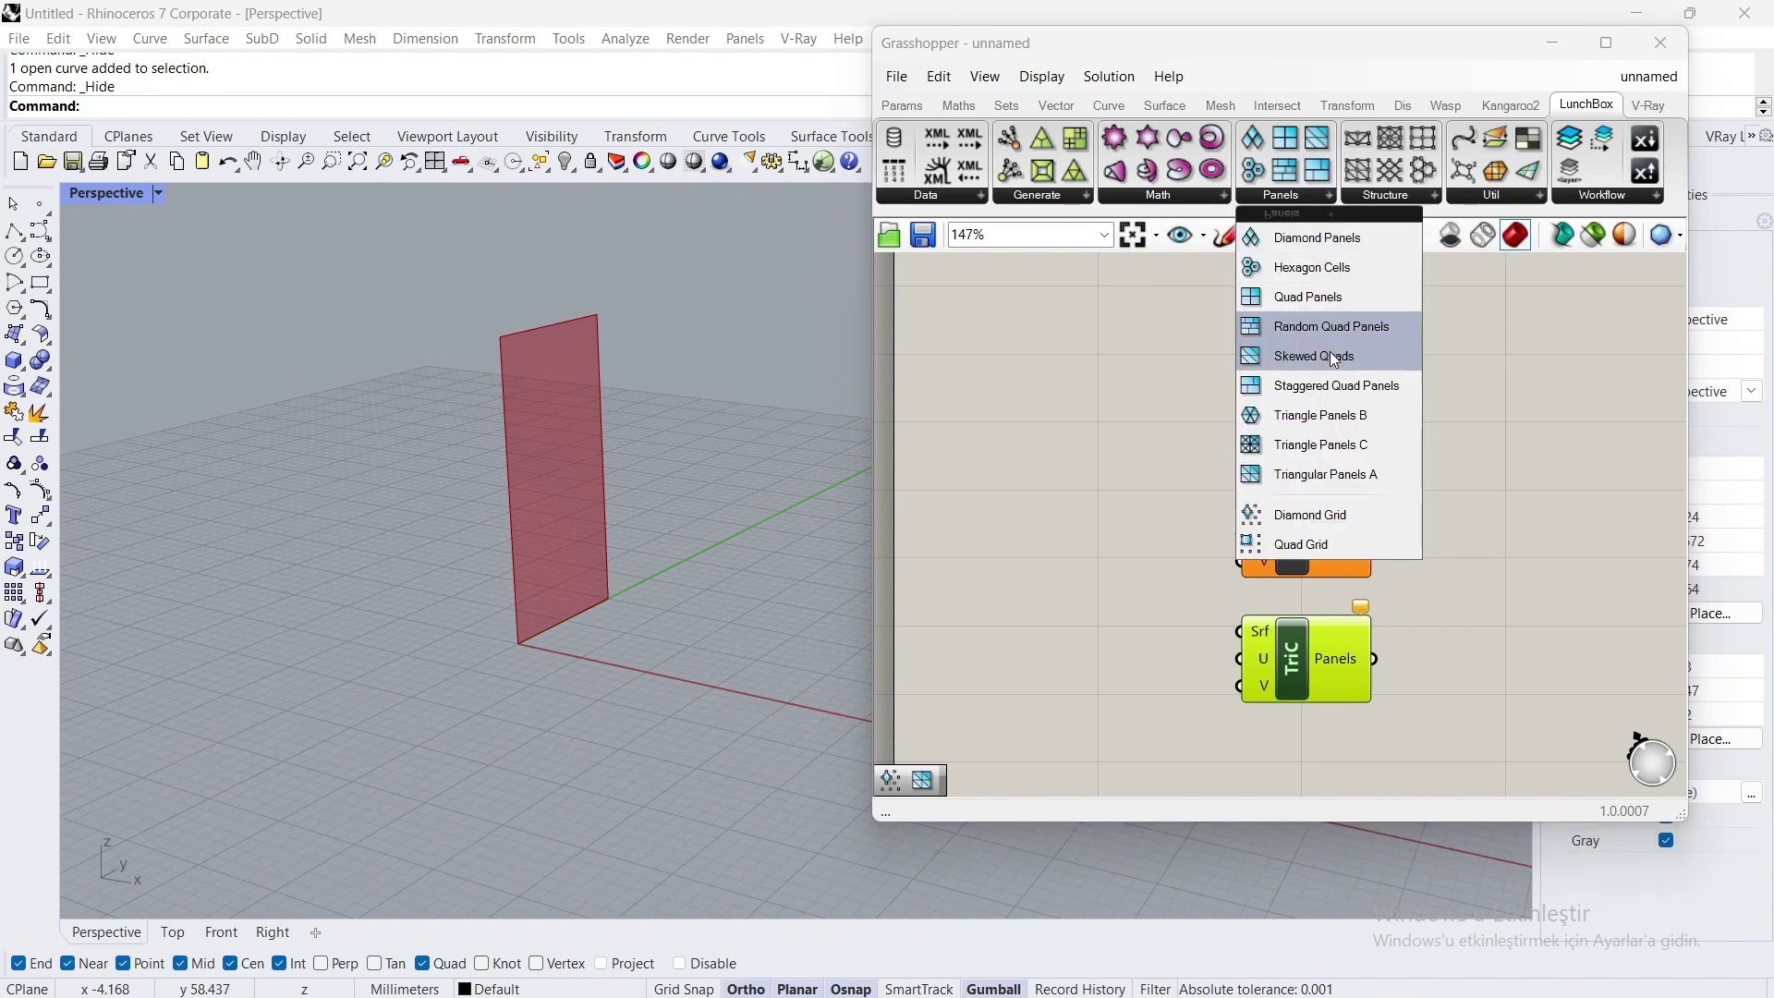
click(1330, 480)
scroll(1331, 480, down, 1)
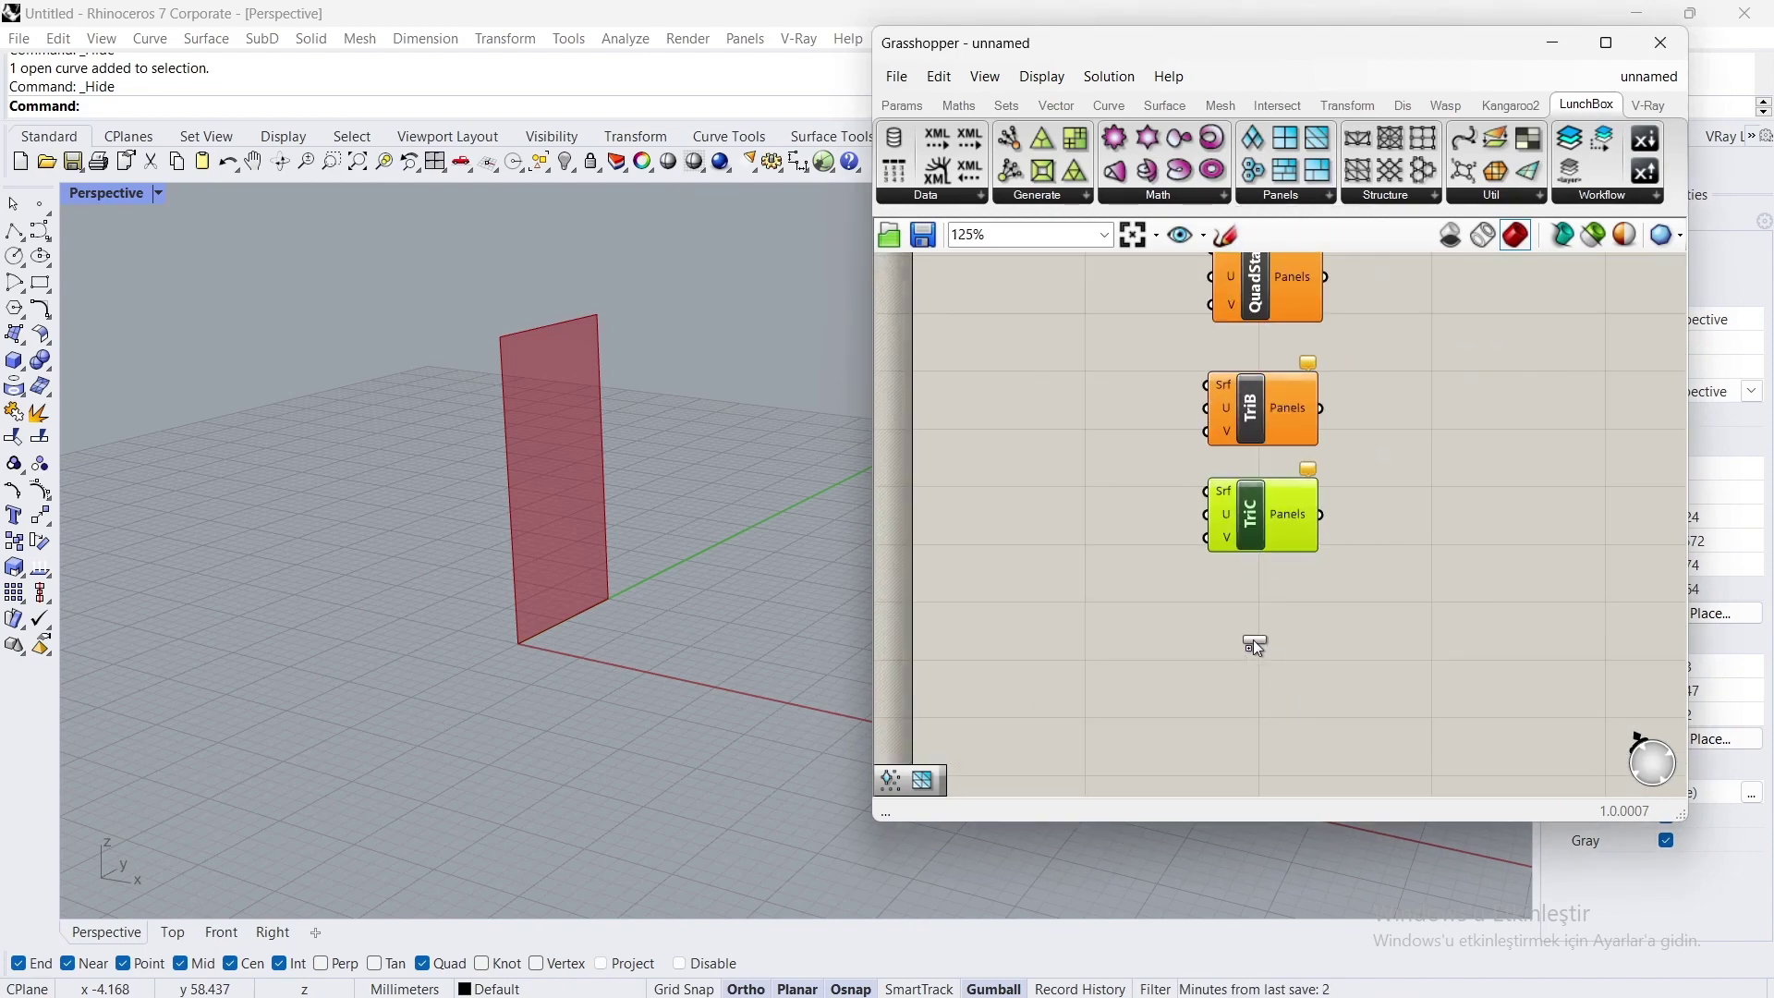
click(1257, 637)
click(1449, 480)
Step: Connect the surface parameter to the Diamond Panels component's Srf input and inspect the diamond pattern on the surface
scroll(1311, 540, down, 6)
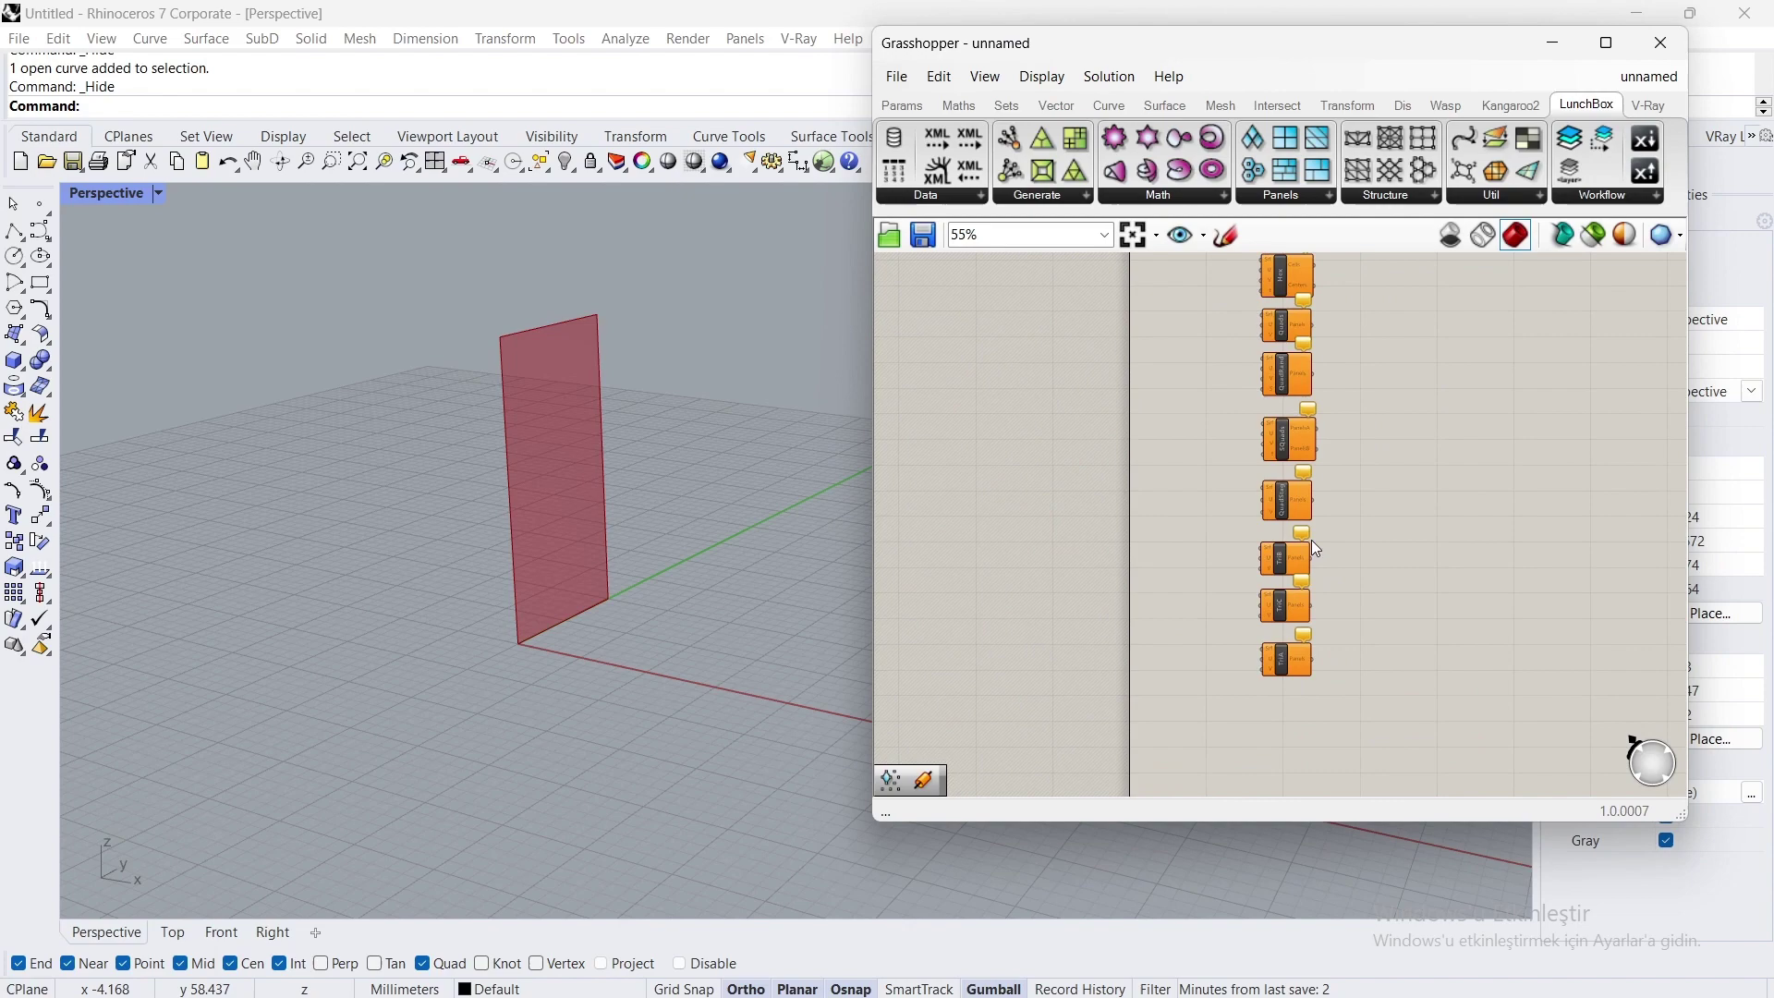
scroll(1339, 338, up, 4)
scroll(1211, 340, up, 4)
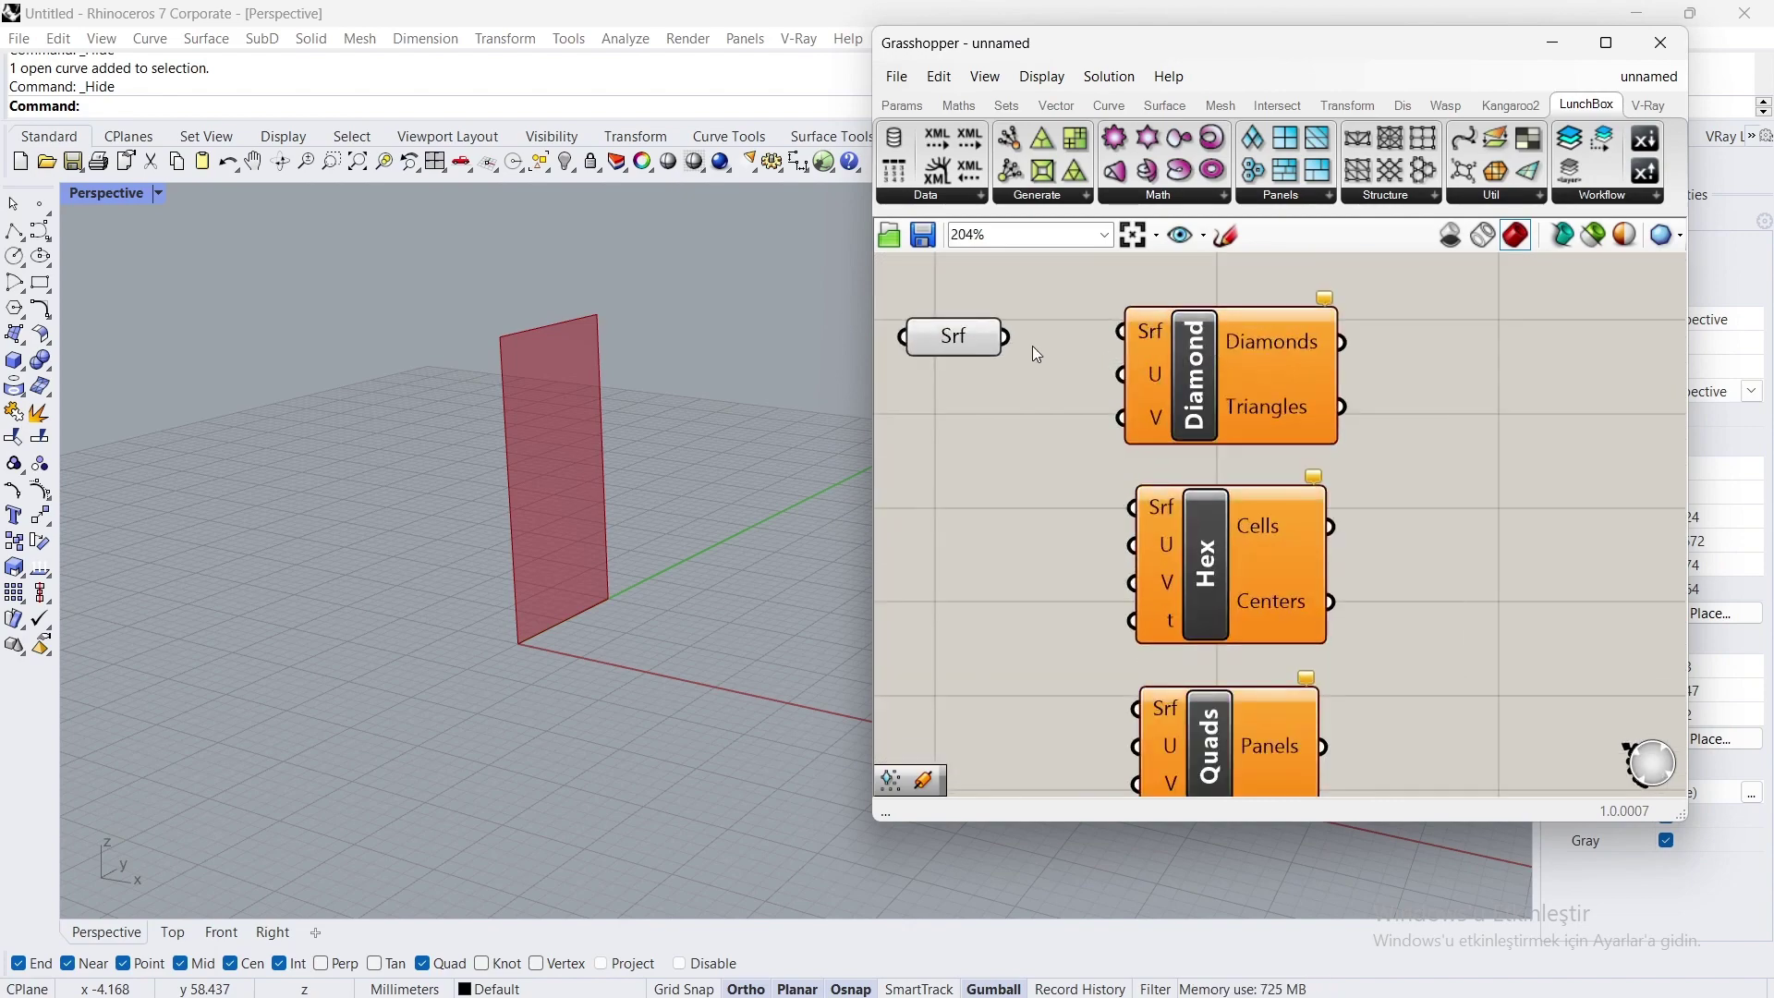
drag(1013, 345, 1120, 331)
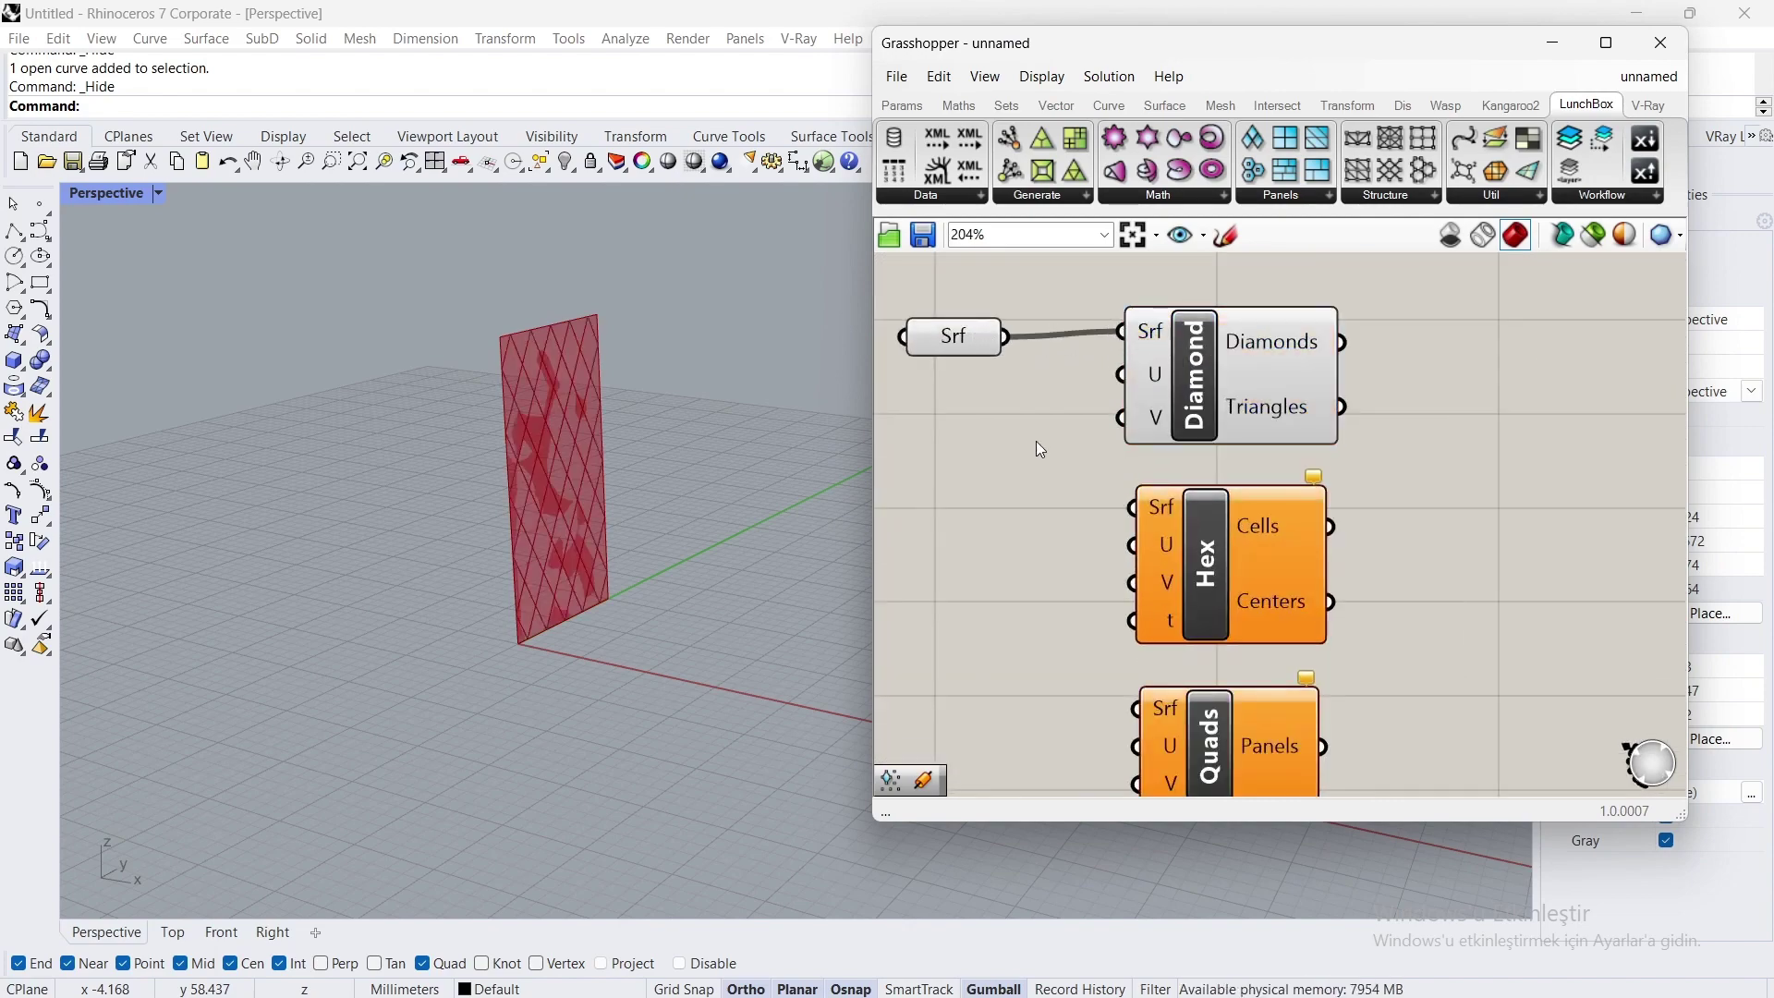
click(524, 395)
scroll(524, 396, up, 6)
right_drag(536, 418, 578, 467)
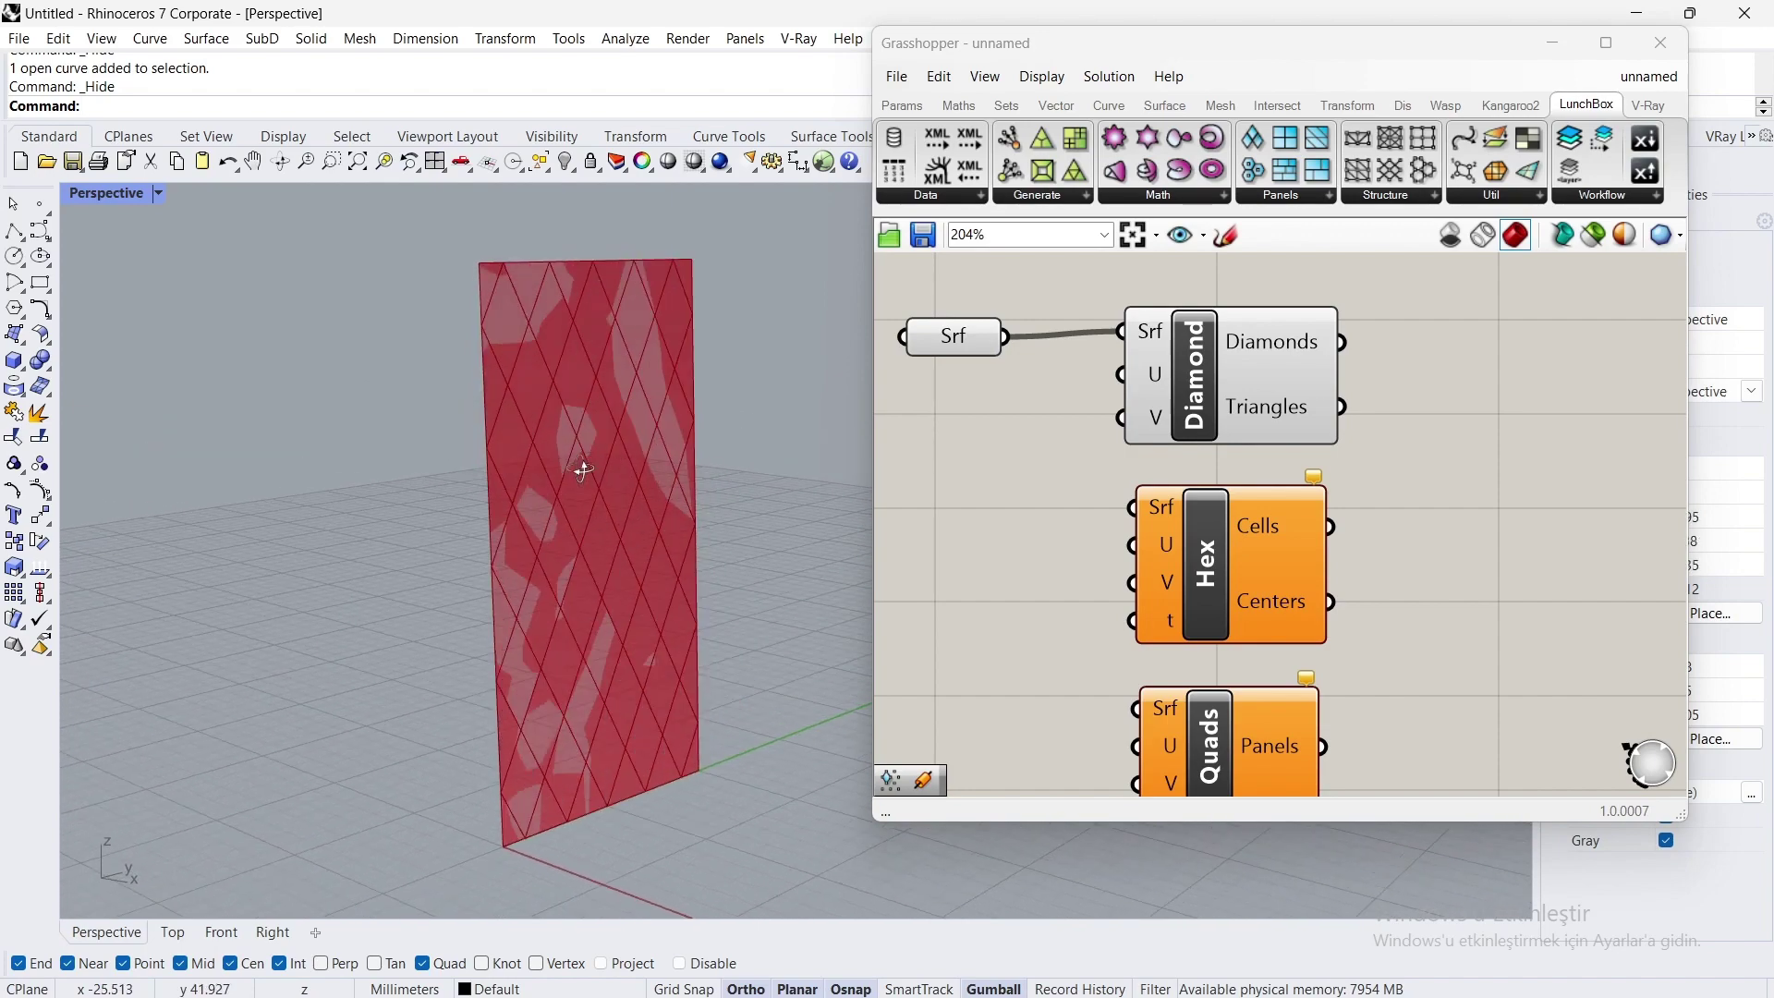
scroll(663, 502, down, 2)
scroll(1082, 424, down, 3)
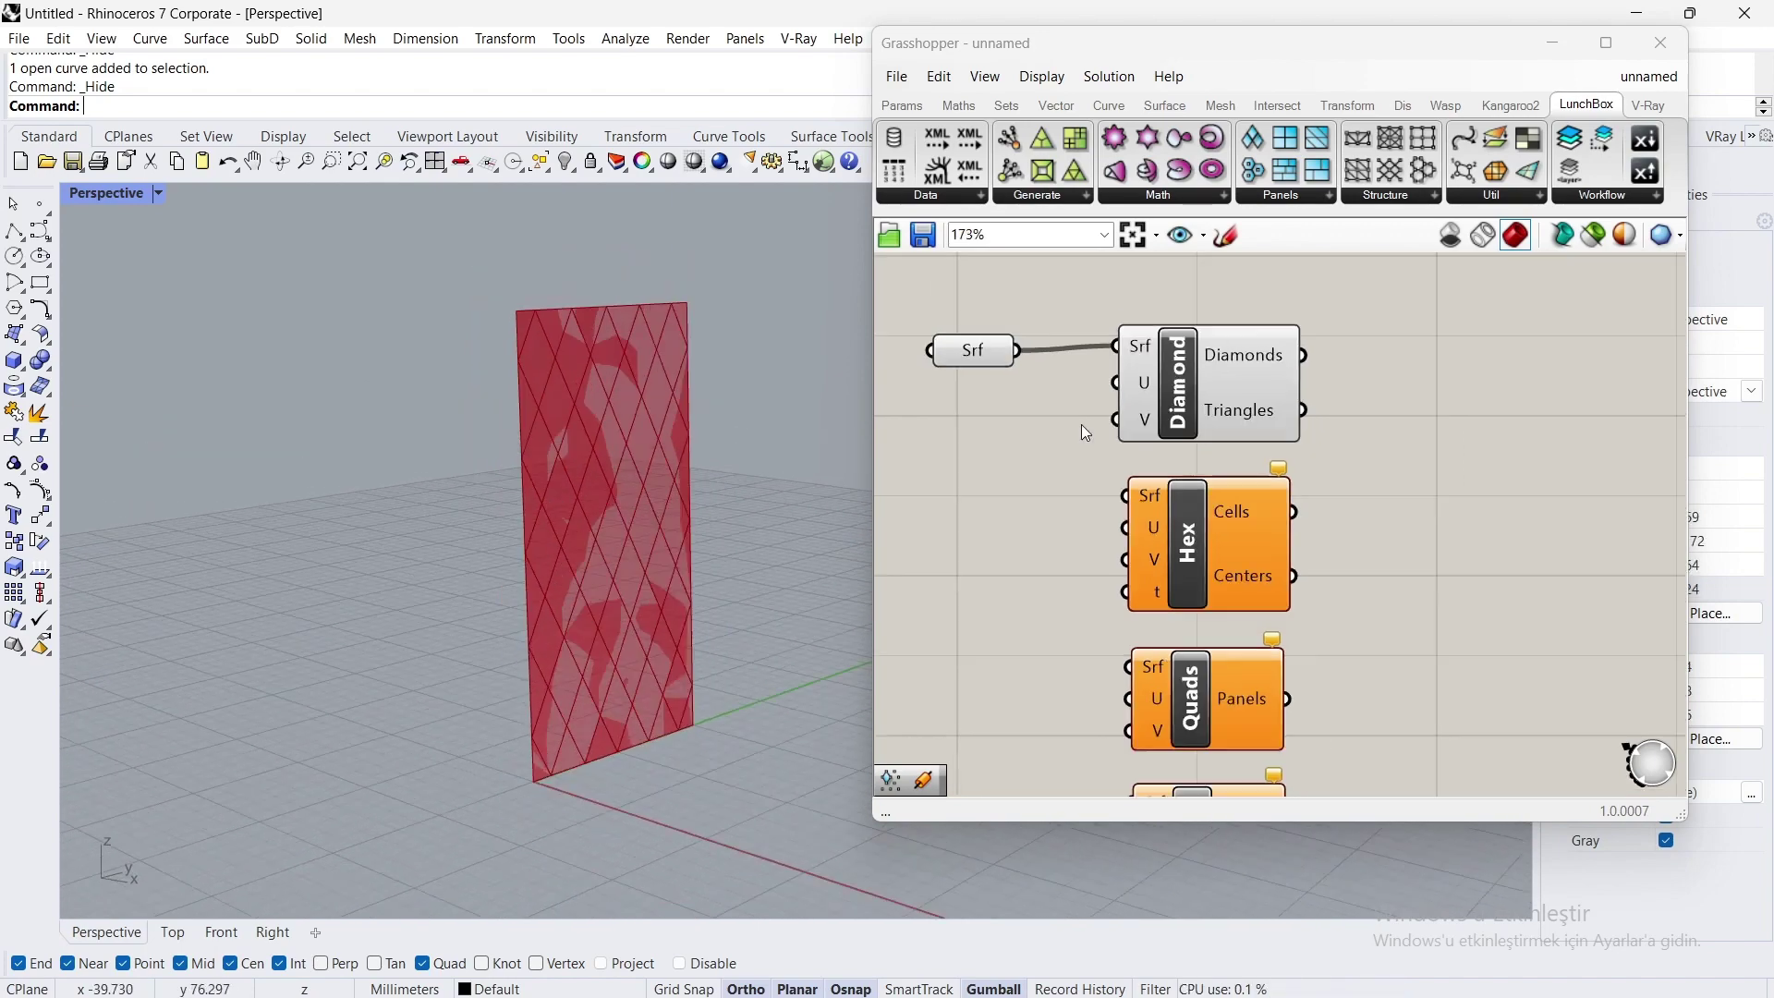
Step: Add a Pipe component beside Diamond Panels and connect the Diamonds output to its curve input
scroll(1284, 388, up, 2)
double_click(1327, 404)
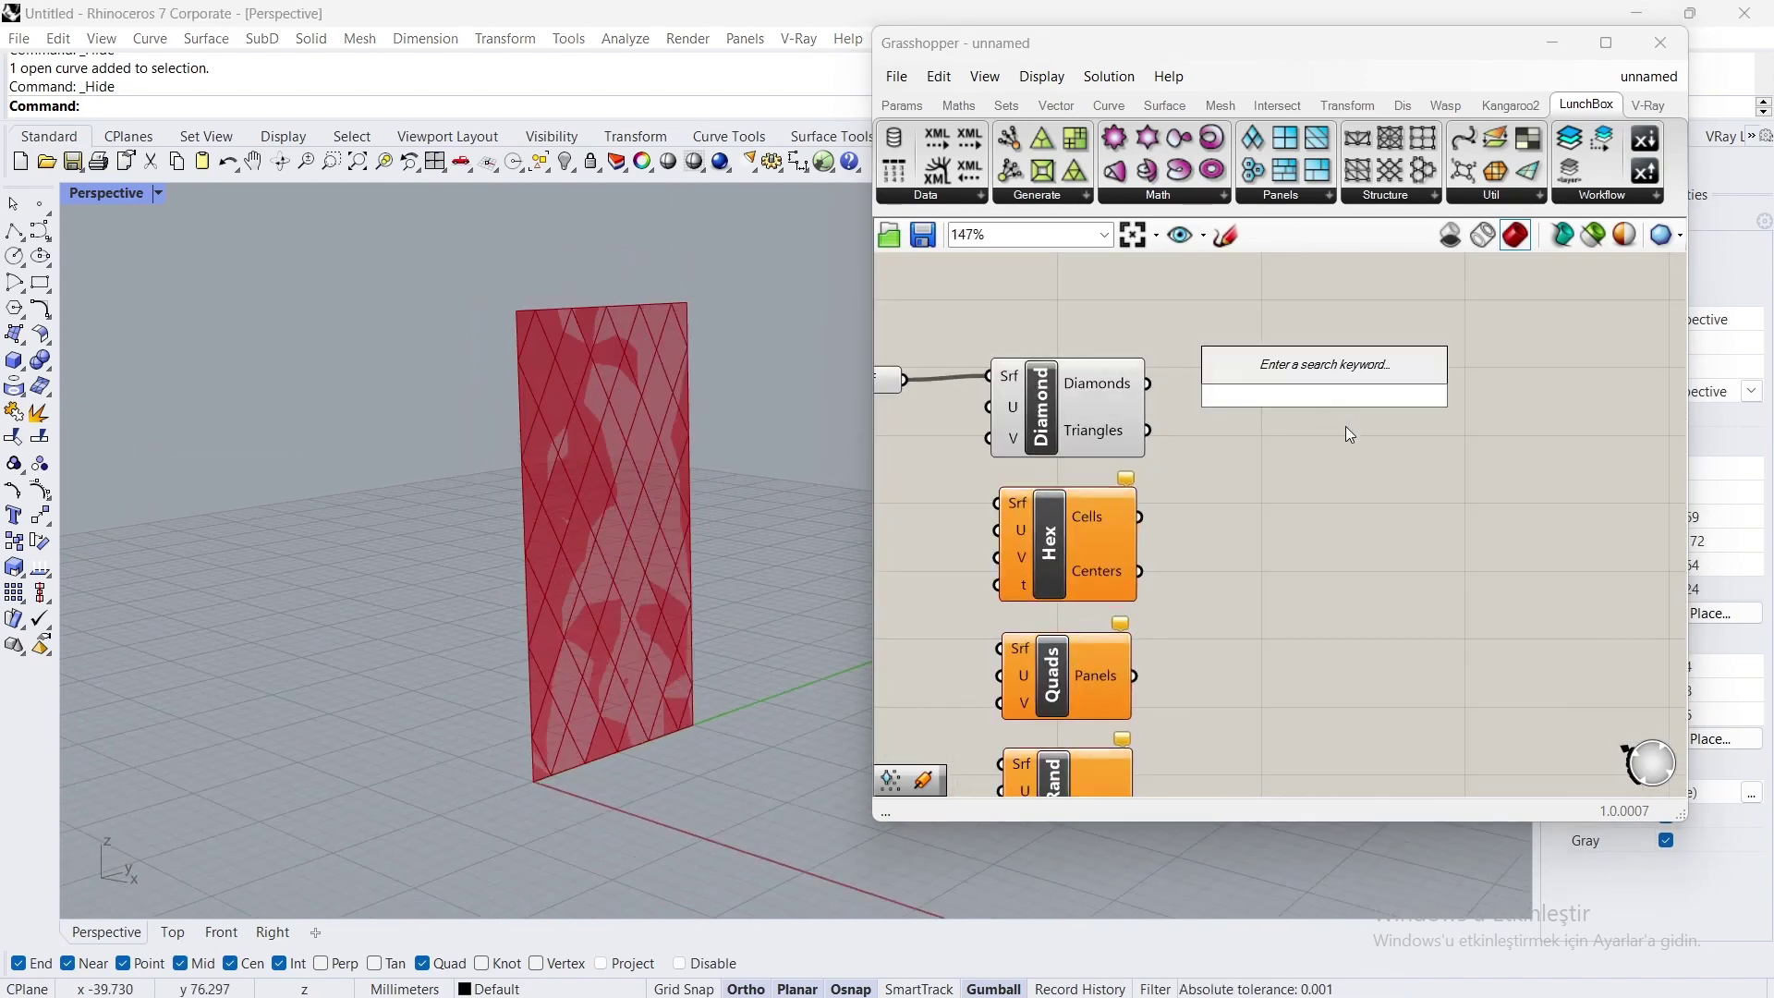
text(PIP)
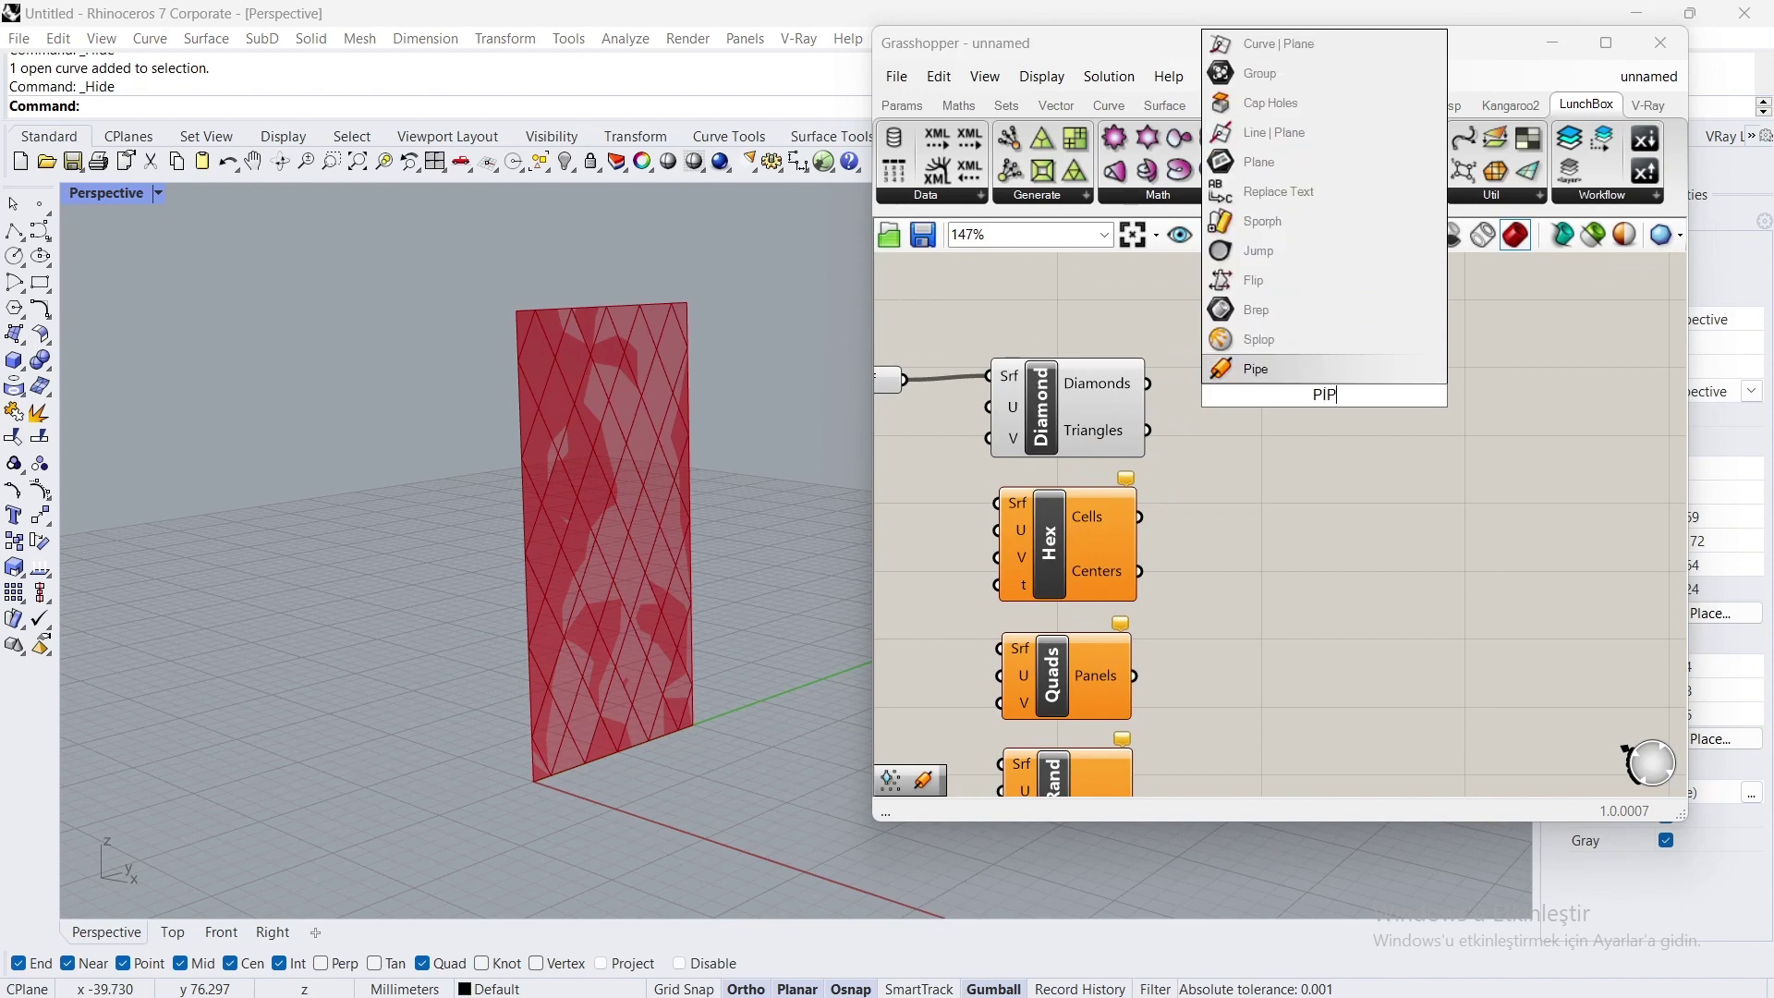
click(1339, 369)
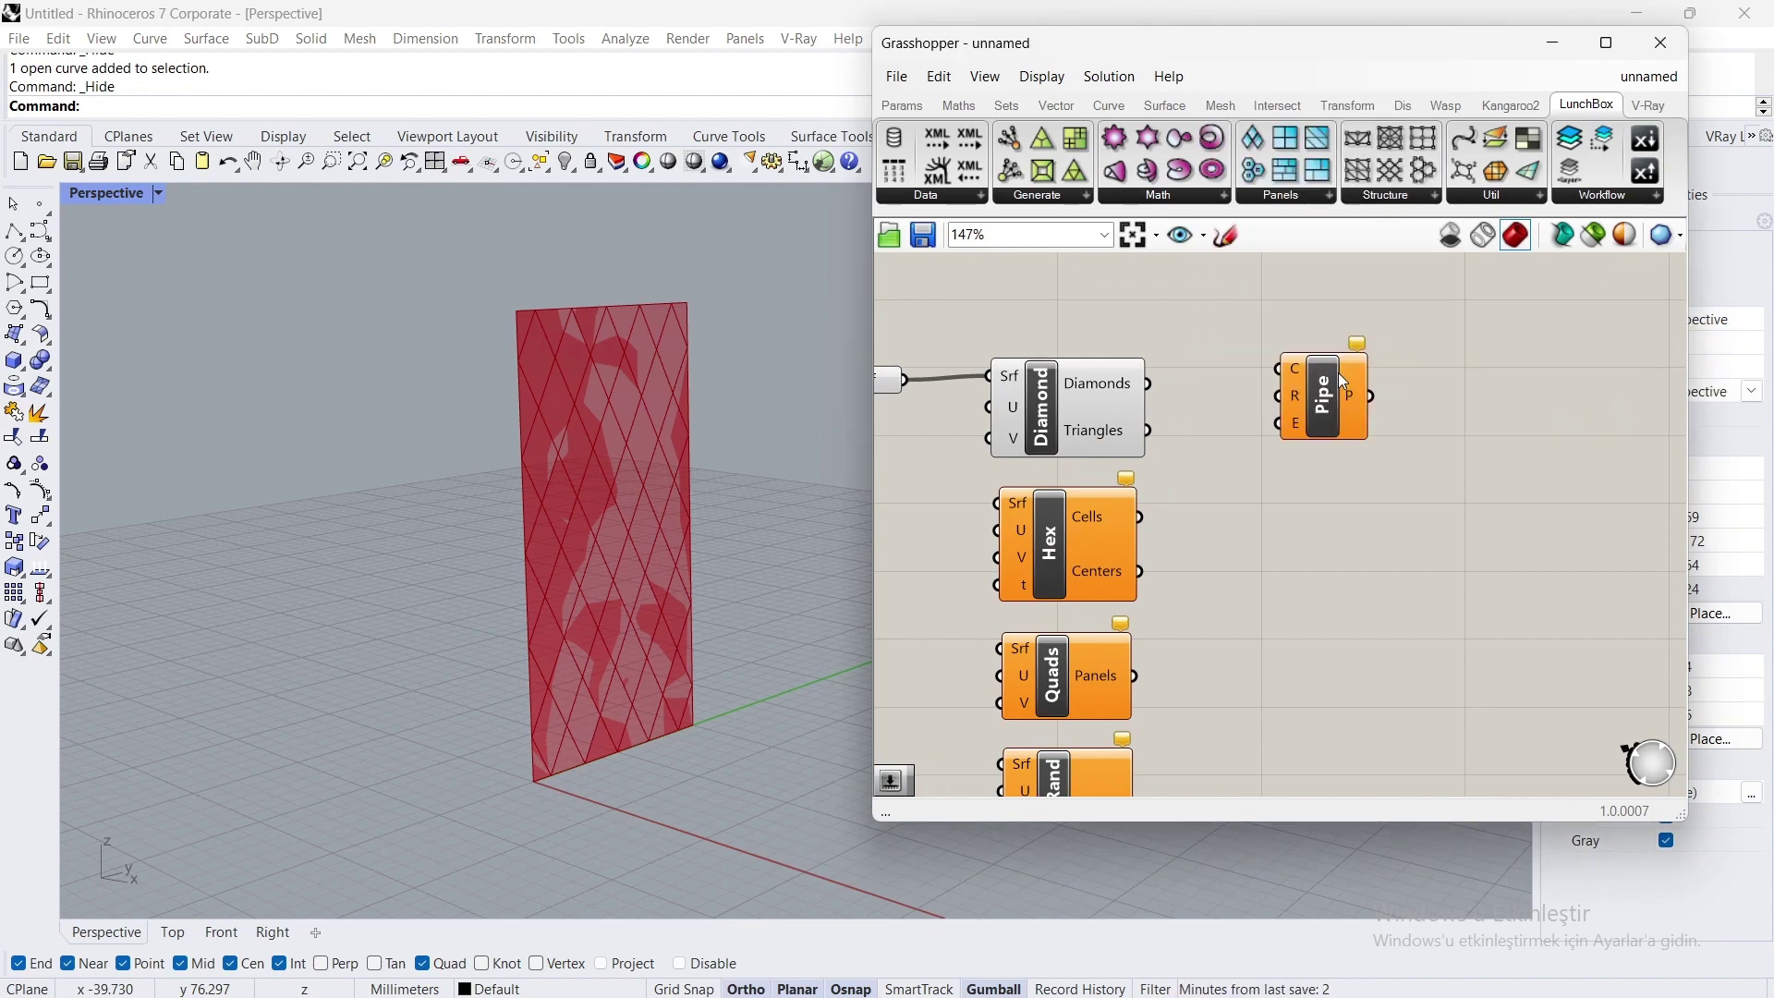
drag(1340, 374, 1364, 388)
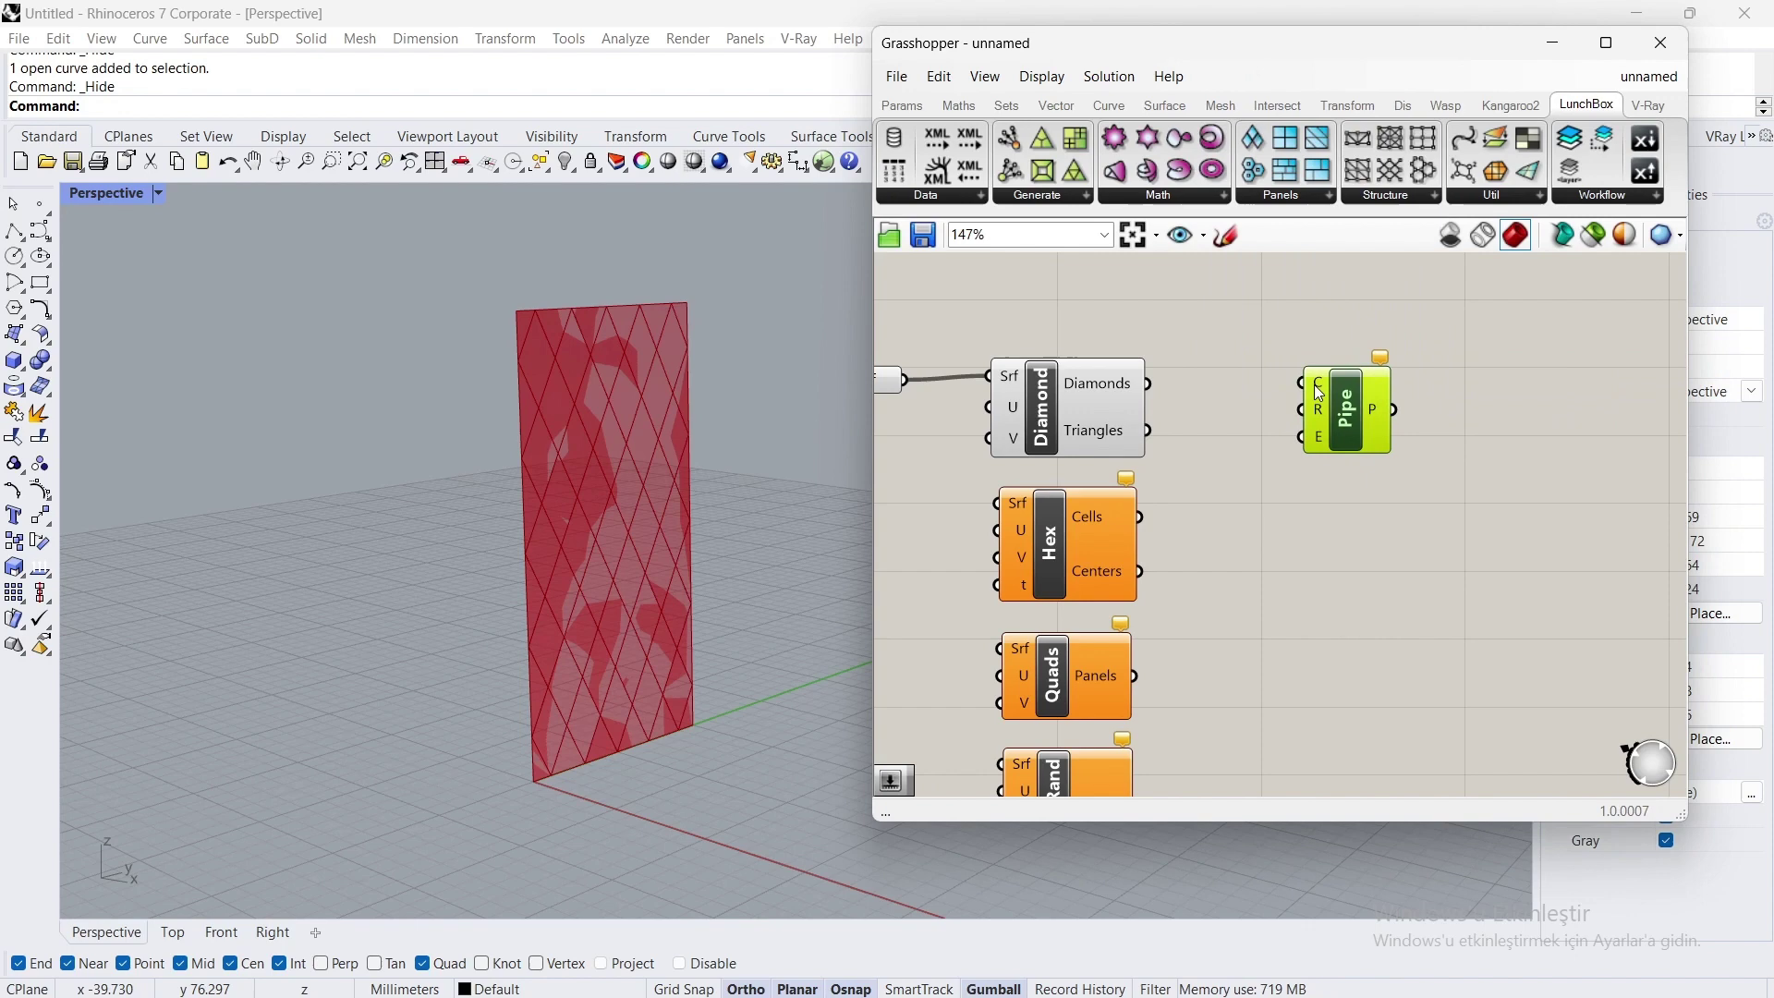
drag(1150, 389, 1447, 421)
click(1452, 585)
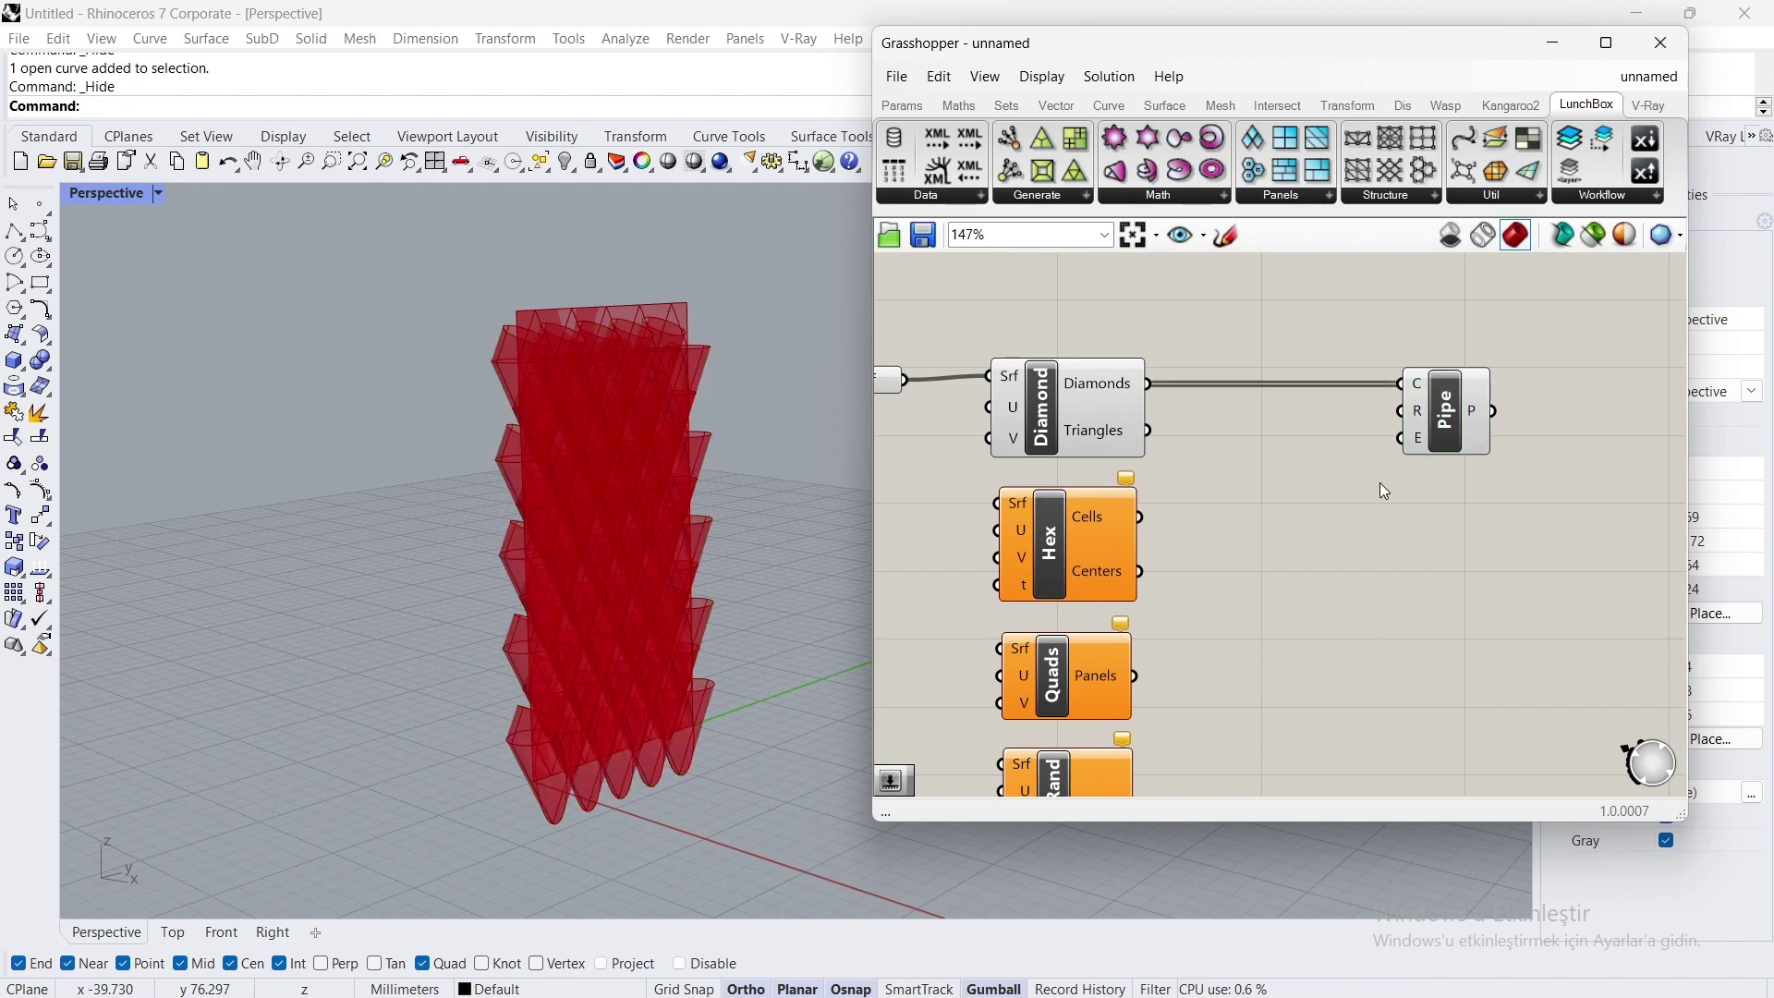
Step: Create a number slider with value 0.1 and connect it to the Pipe component's radius input
double_click(1243, 421)
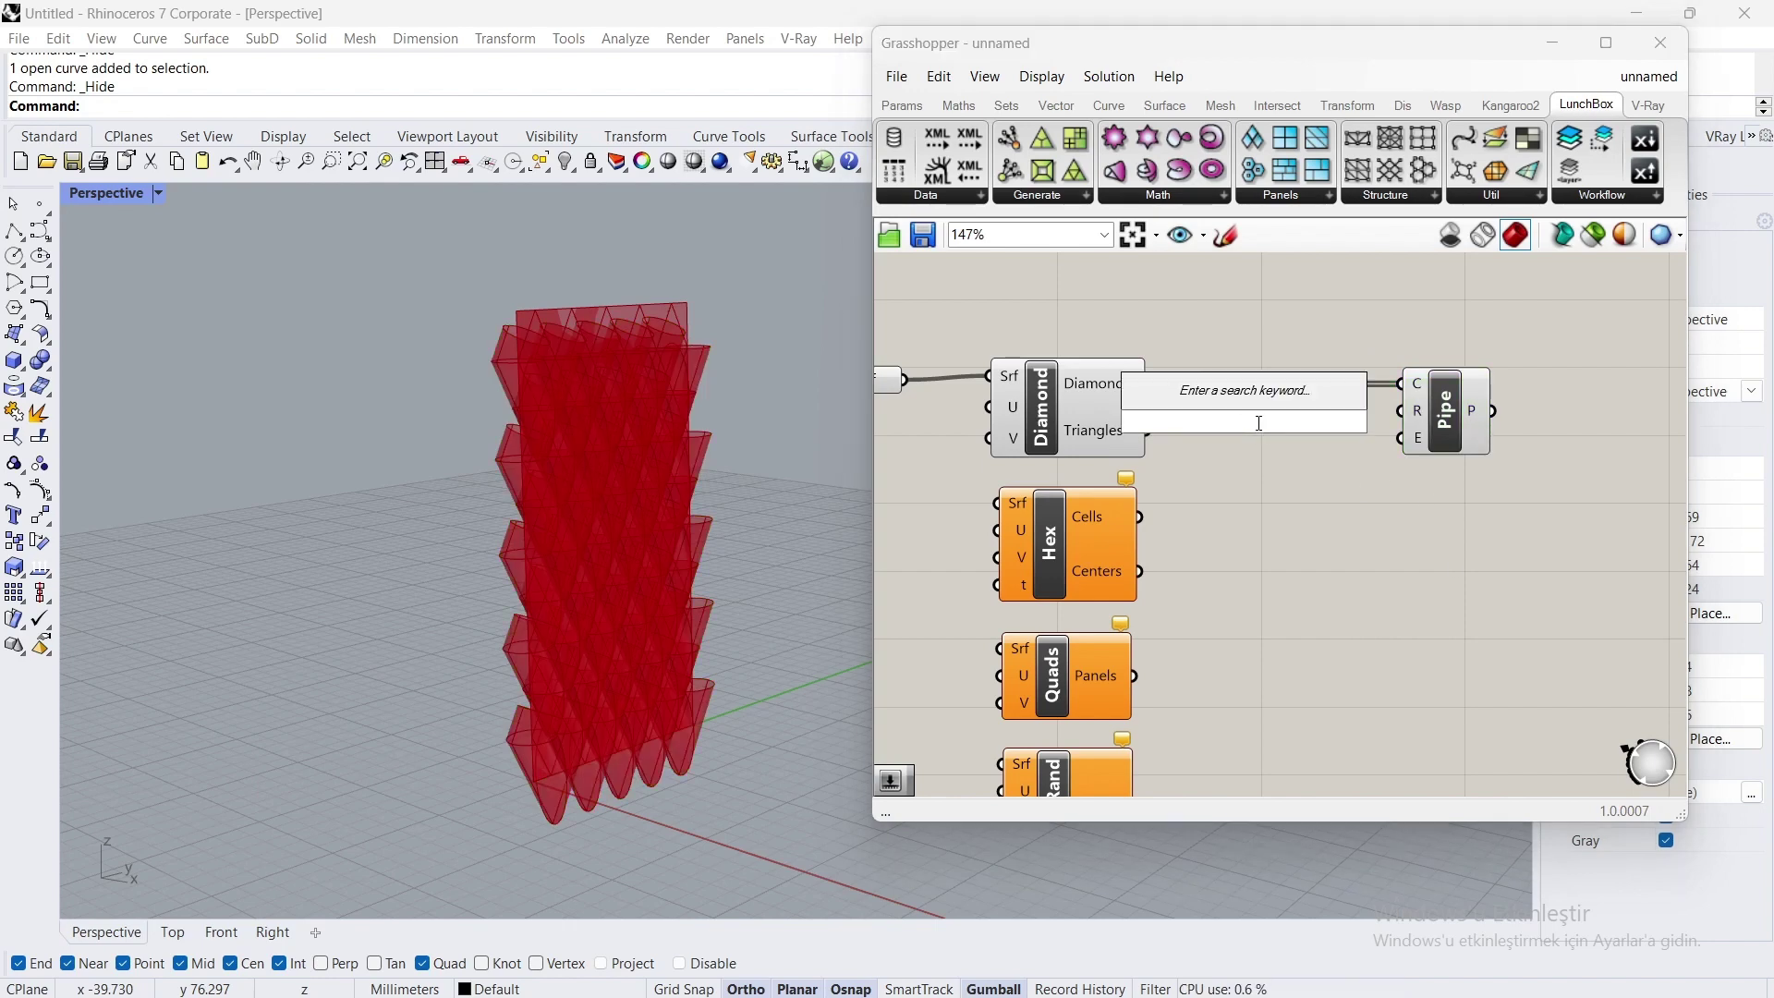
text(0.1)
key(Return)
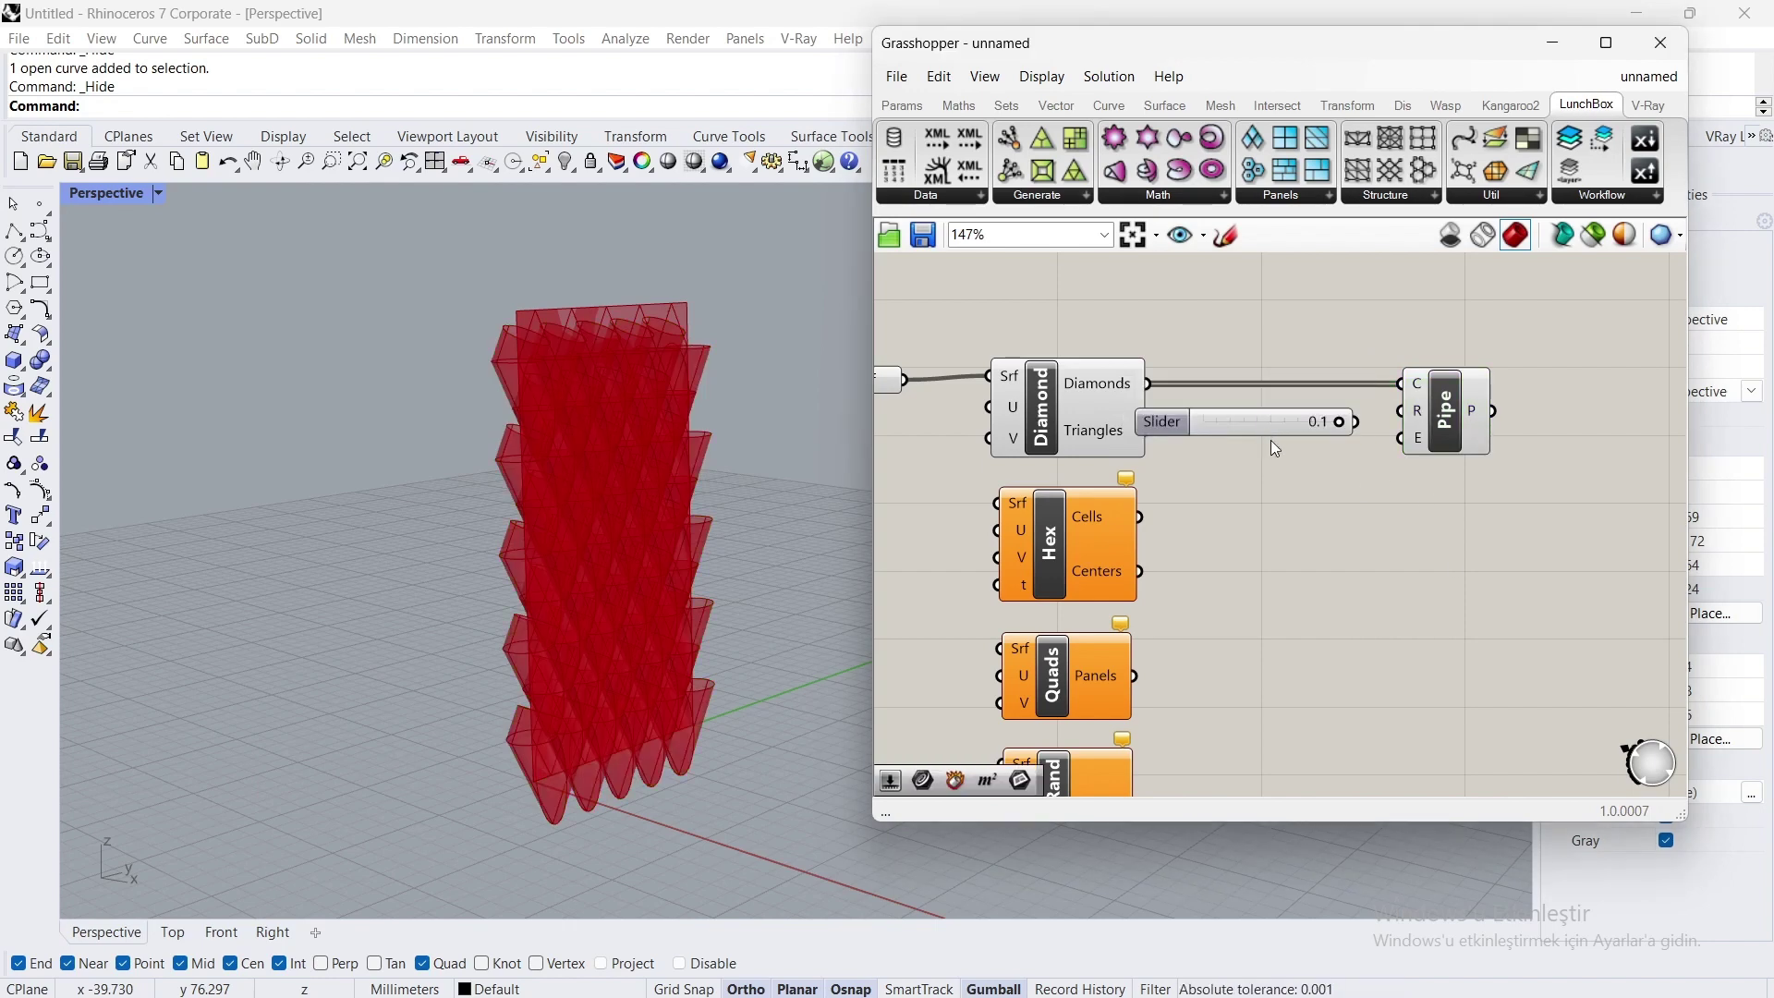
drag(1356, 423, 1400, 410)
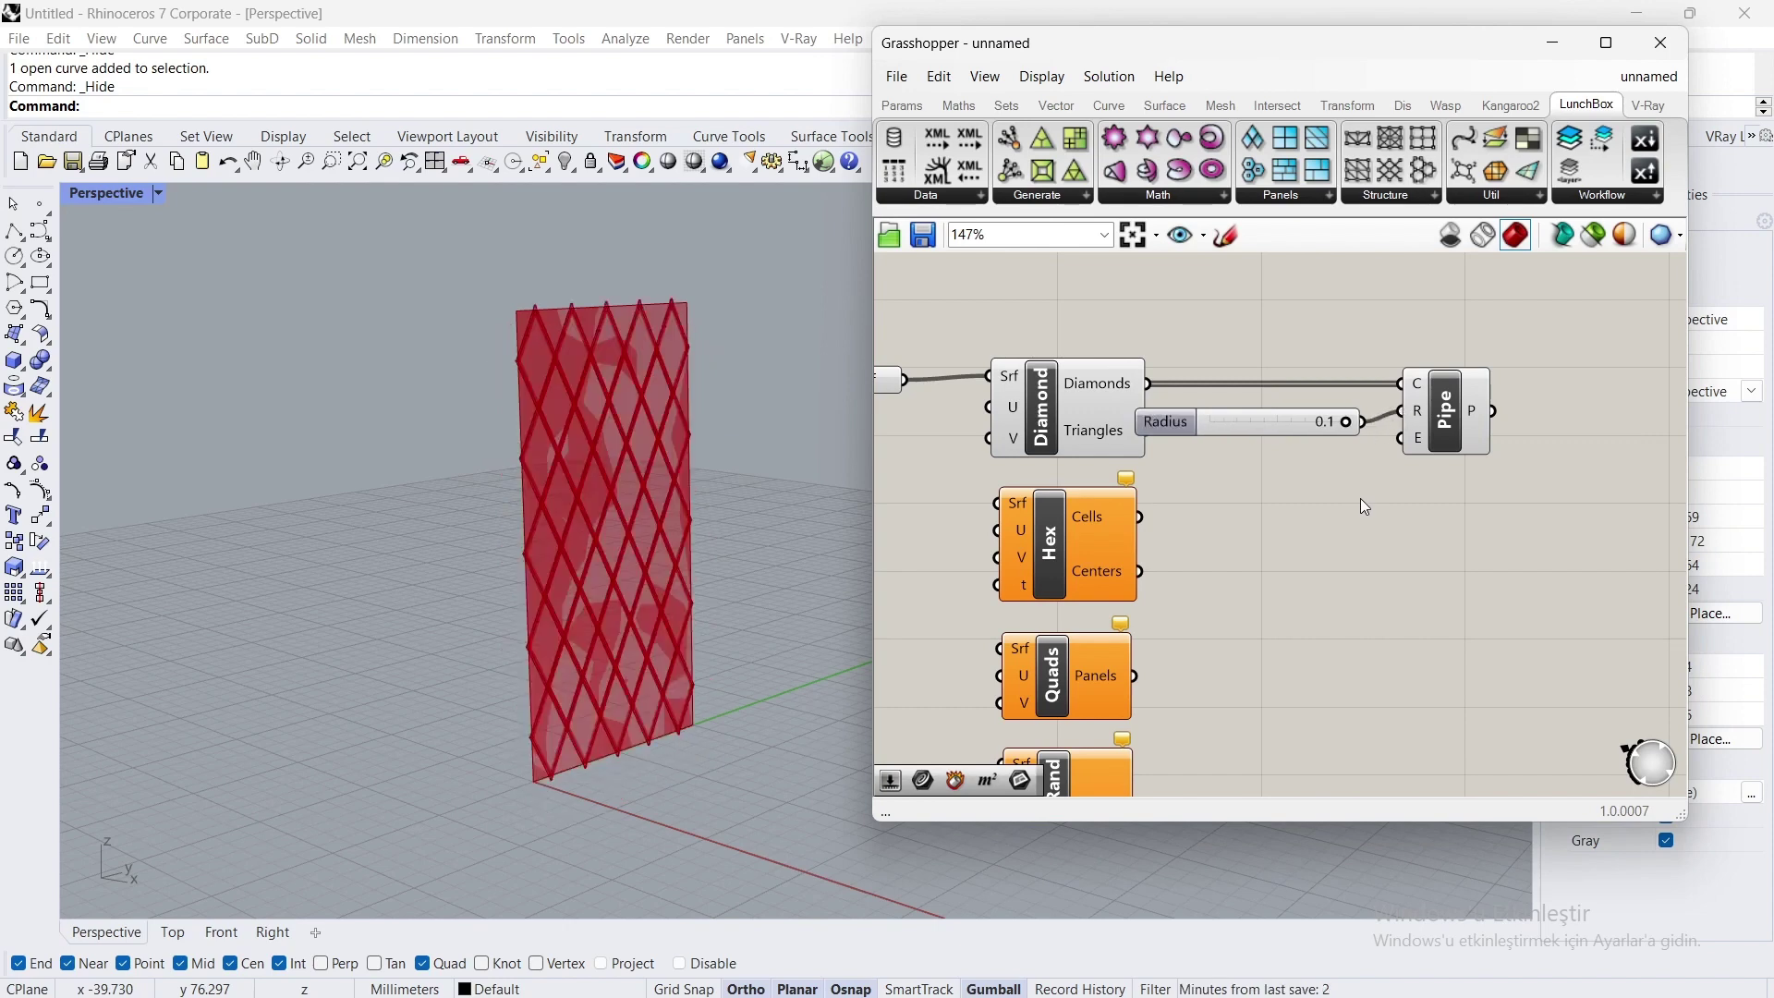
Step: Move the Pipe component and its Radius slider farther from Diamond Panels, with the slider aligned to the R input
drag(1544, 323, 1155, 494)
drag(1461, 416, 1544, 418)
click(1394, 470)
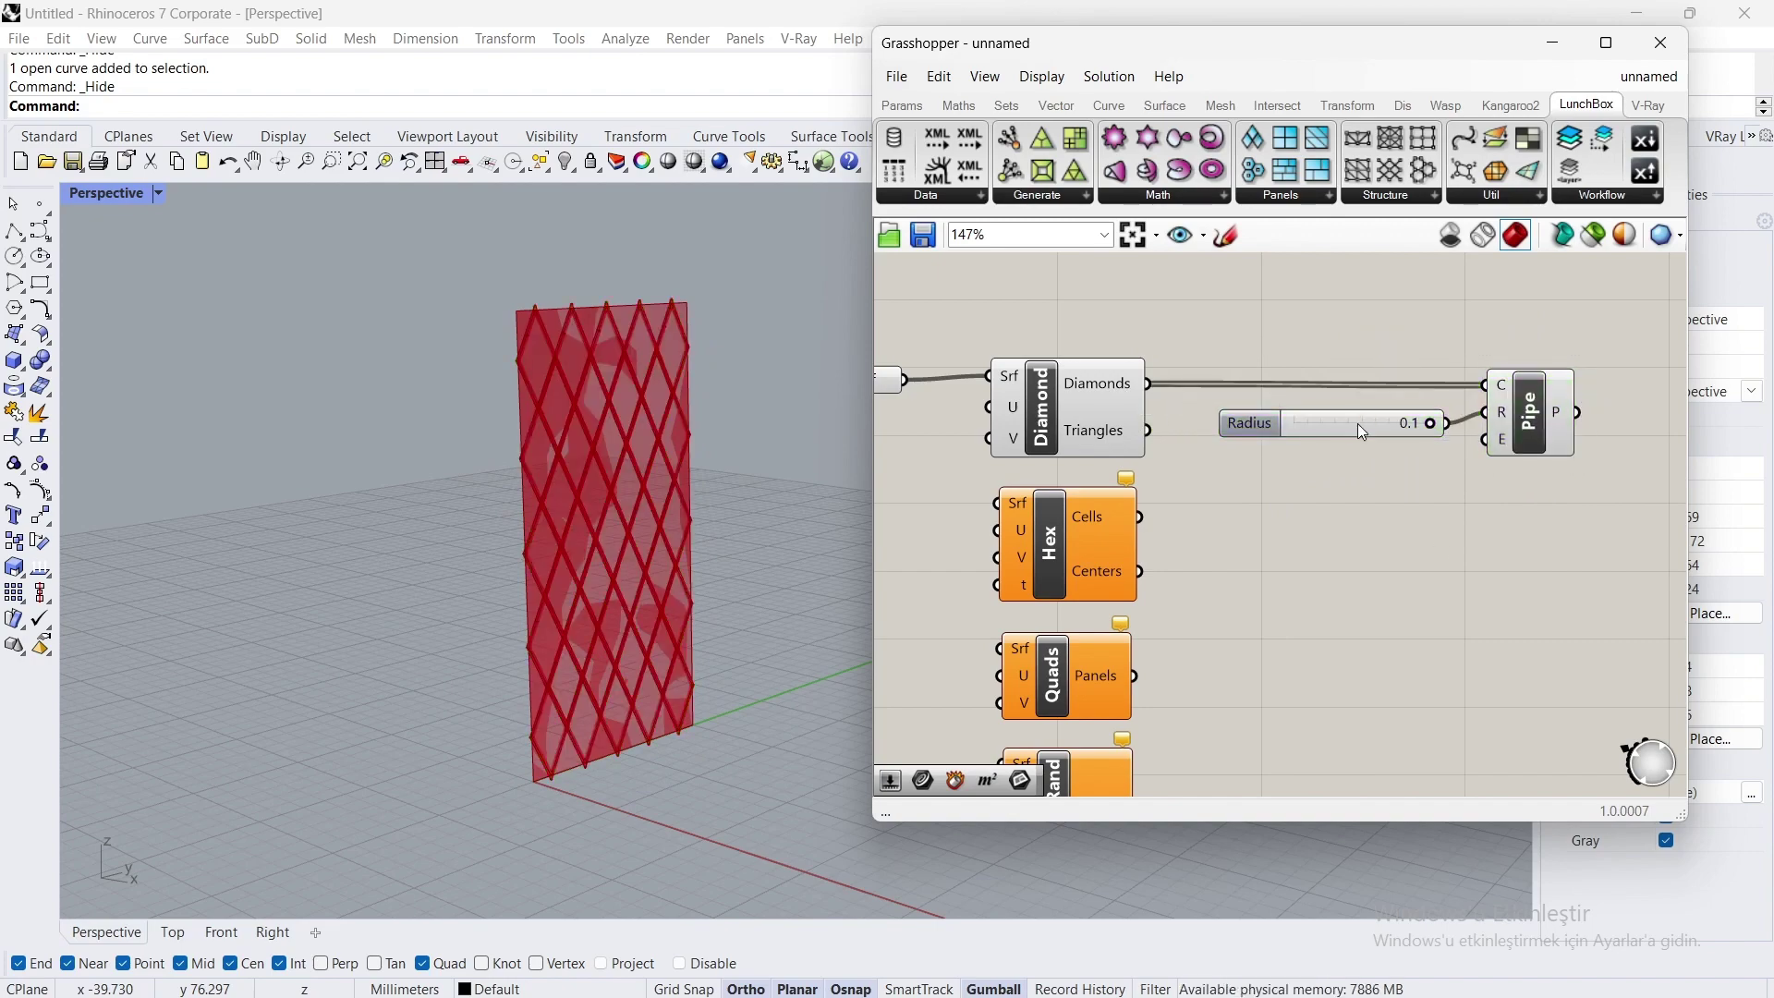
drag(1357, 423, 1336, 412)
click(1344, 497)
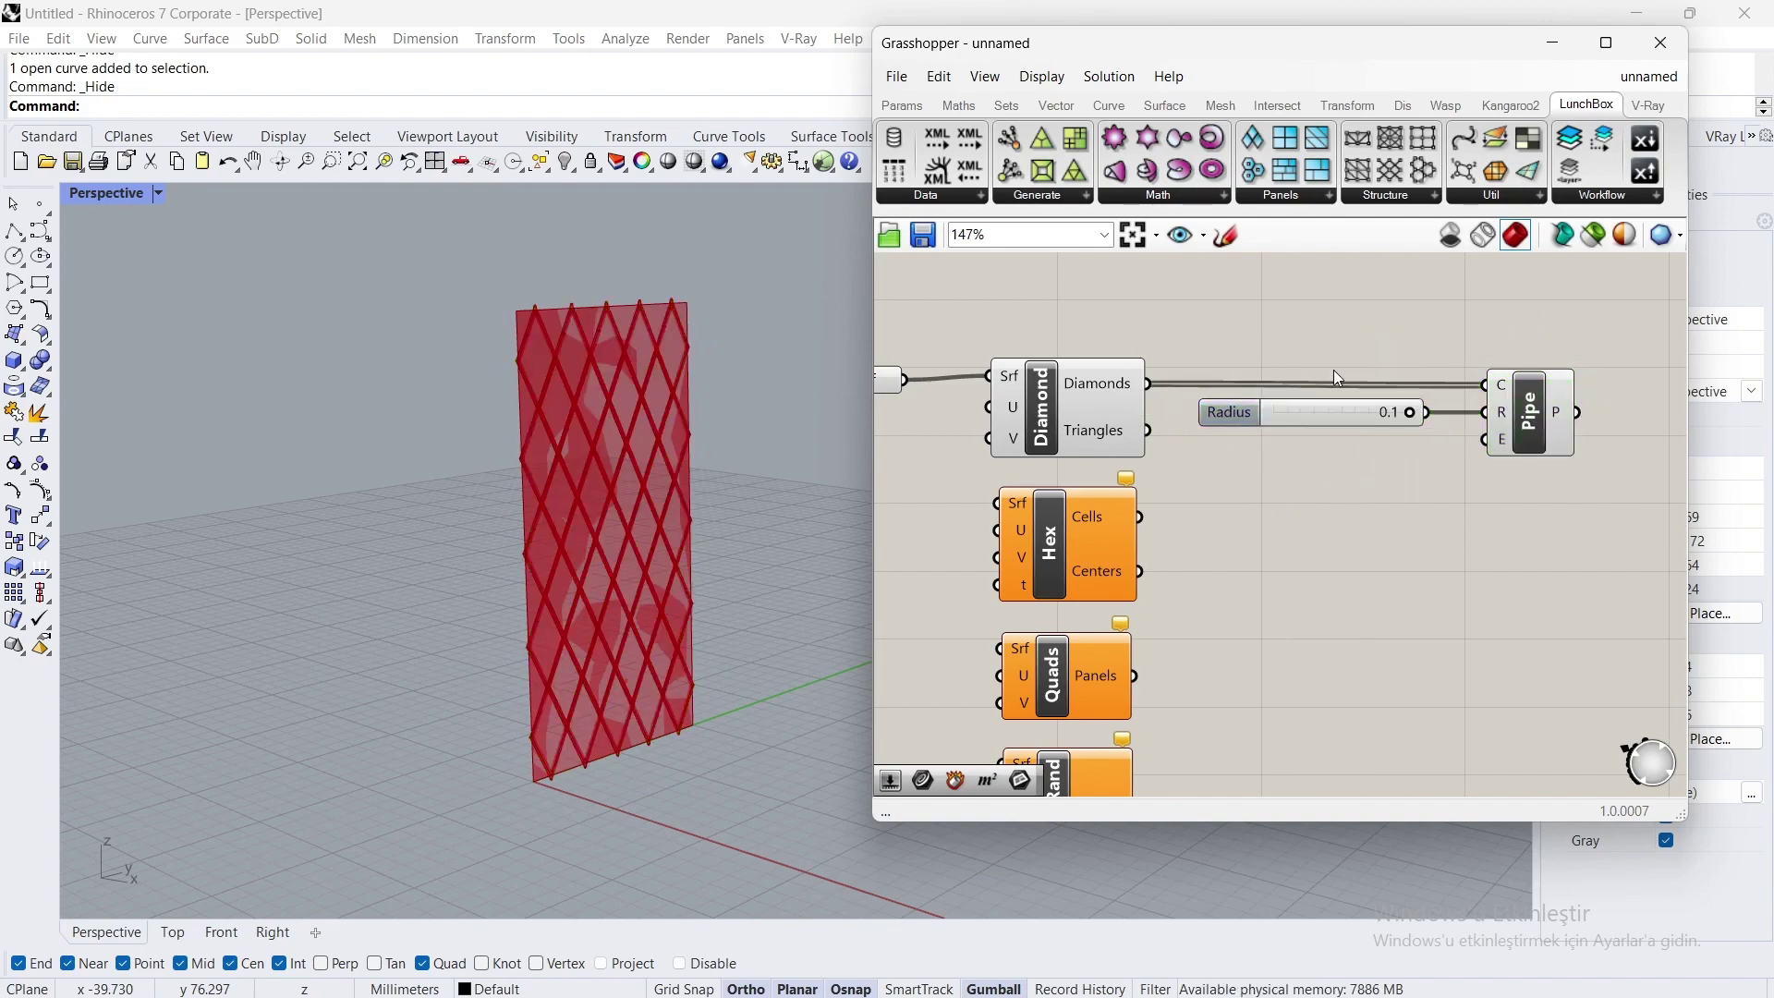
Step: Bake the diamond Pipe geometry to the Default layer with grouping enabled
scroll(1338, 378, down, 4)
scroll(1192, 407, up, 4)
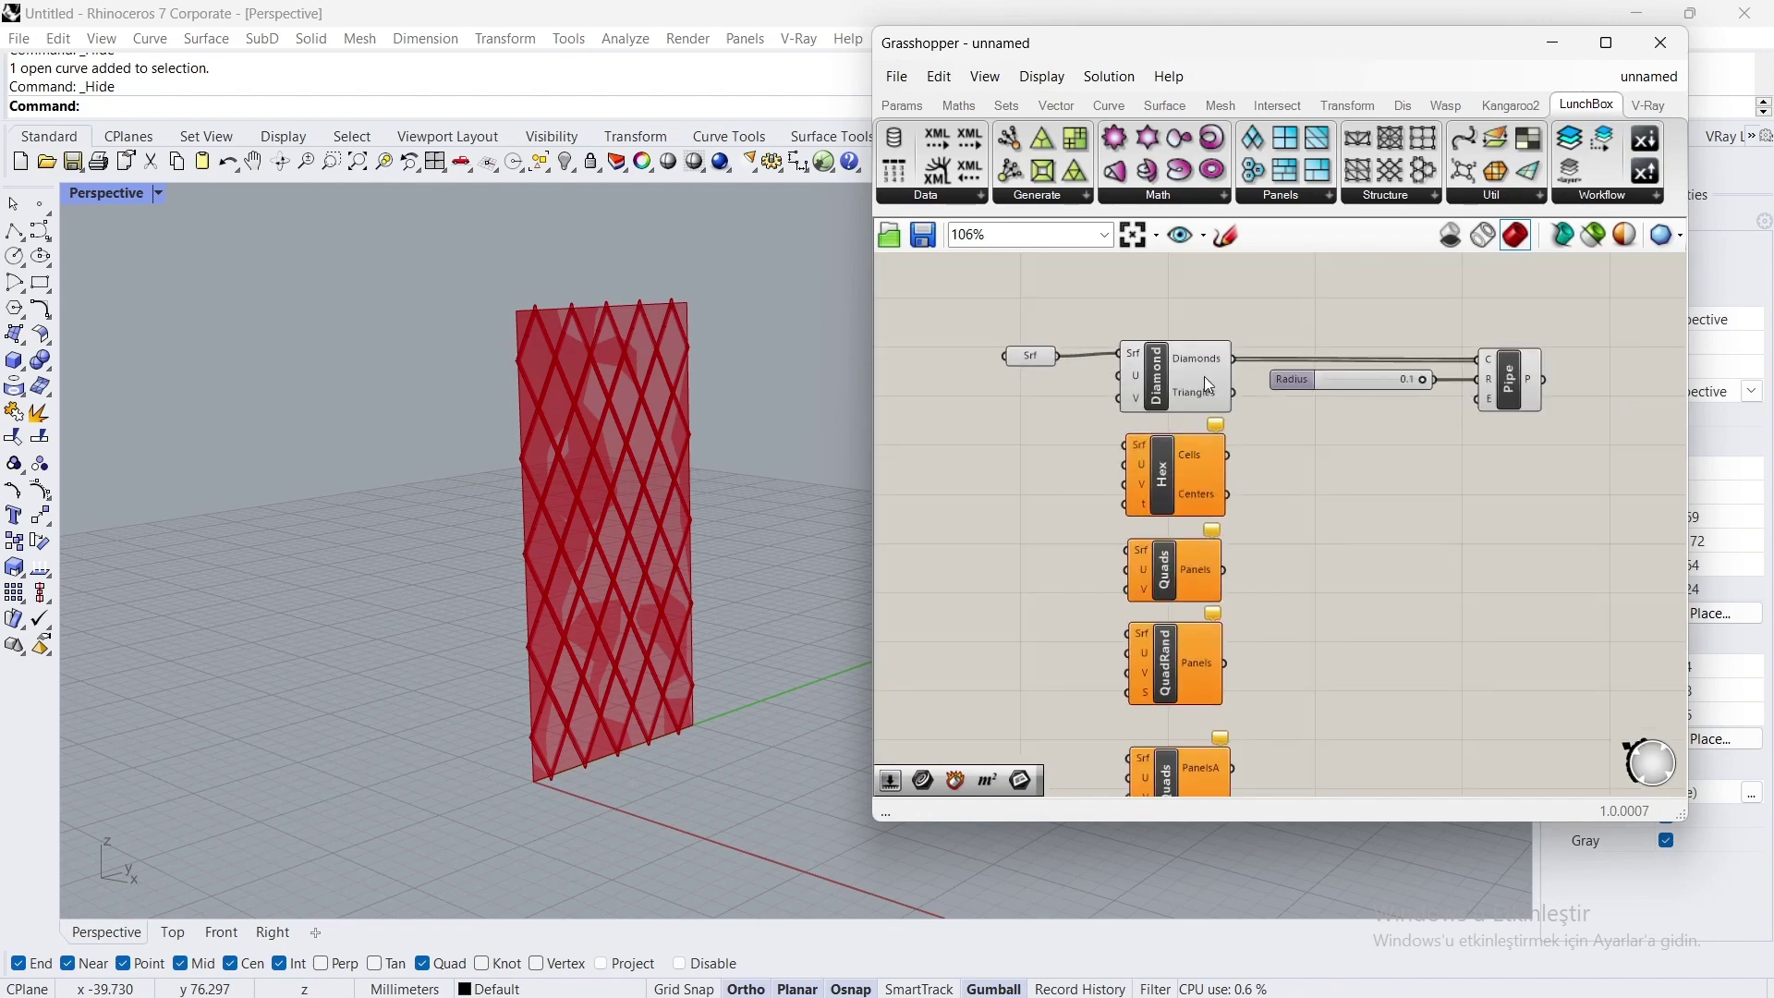
click(667, 407)
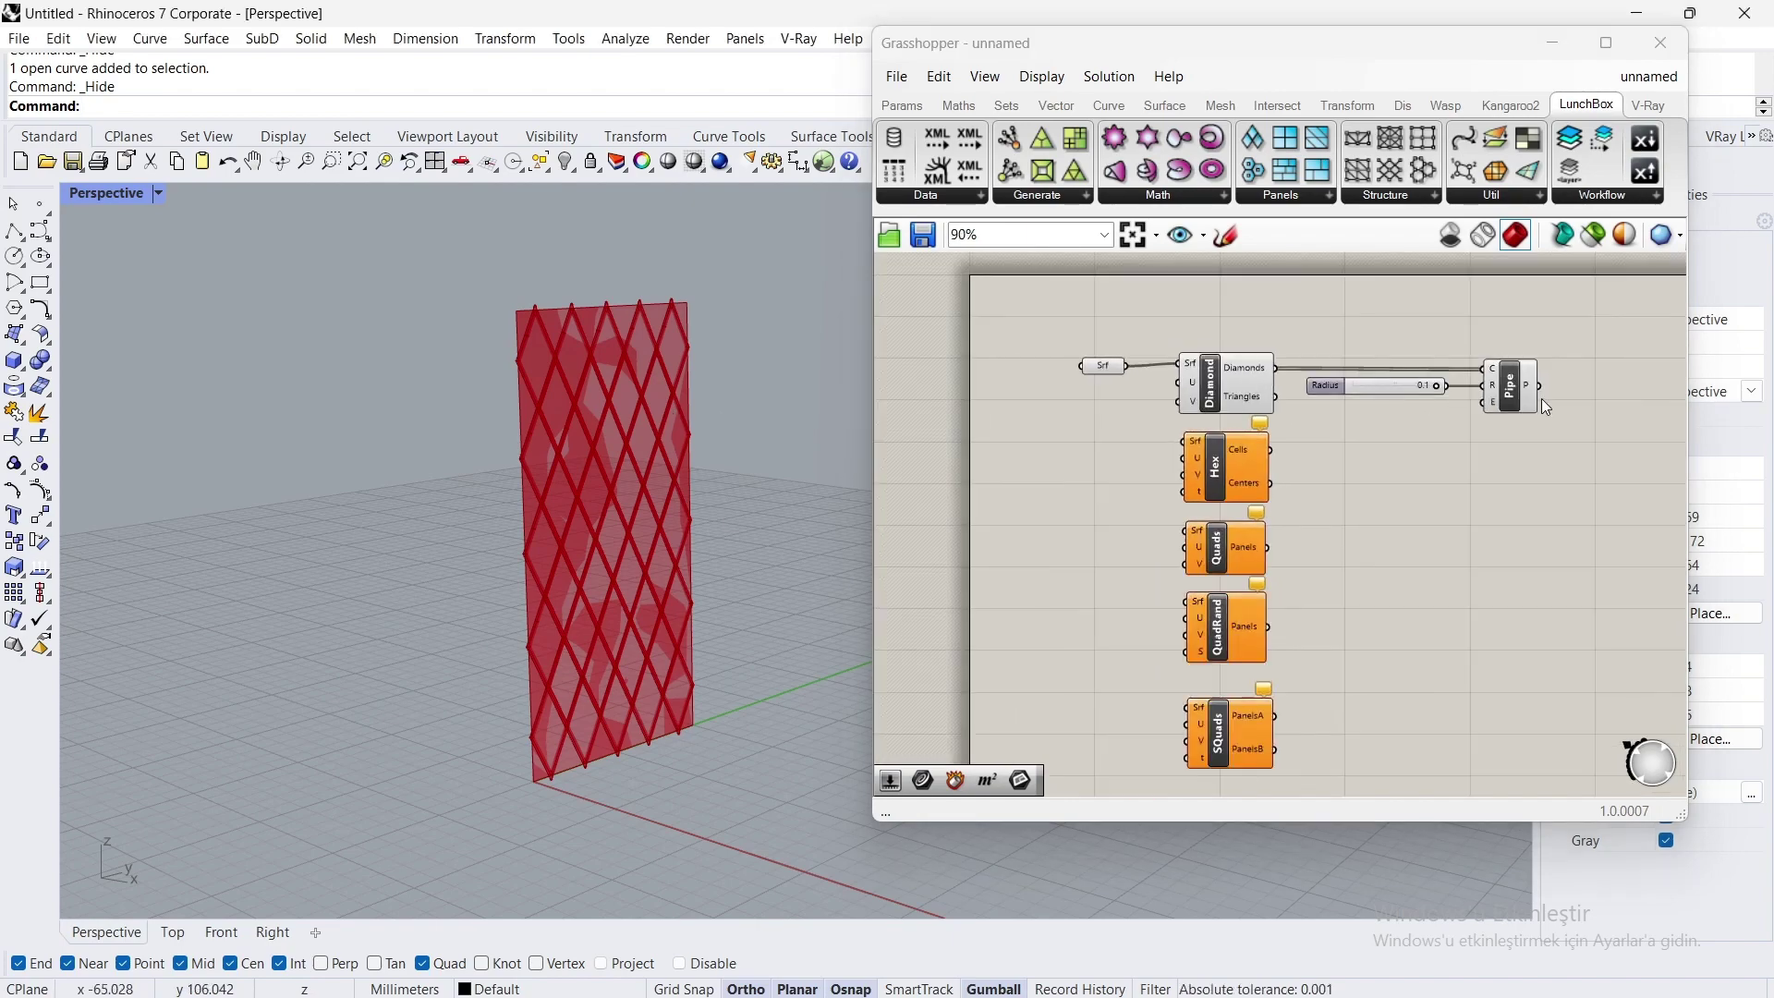
scroll(1542, 398, up, 2)
right_click(1494, 380)
click(1546, 472)
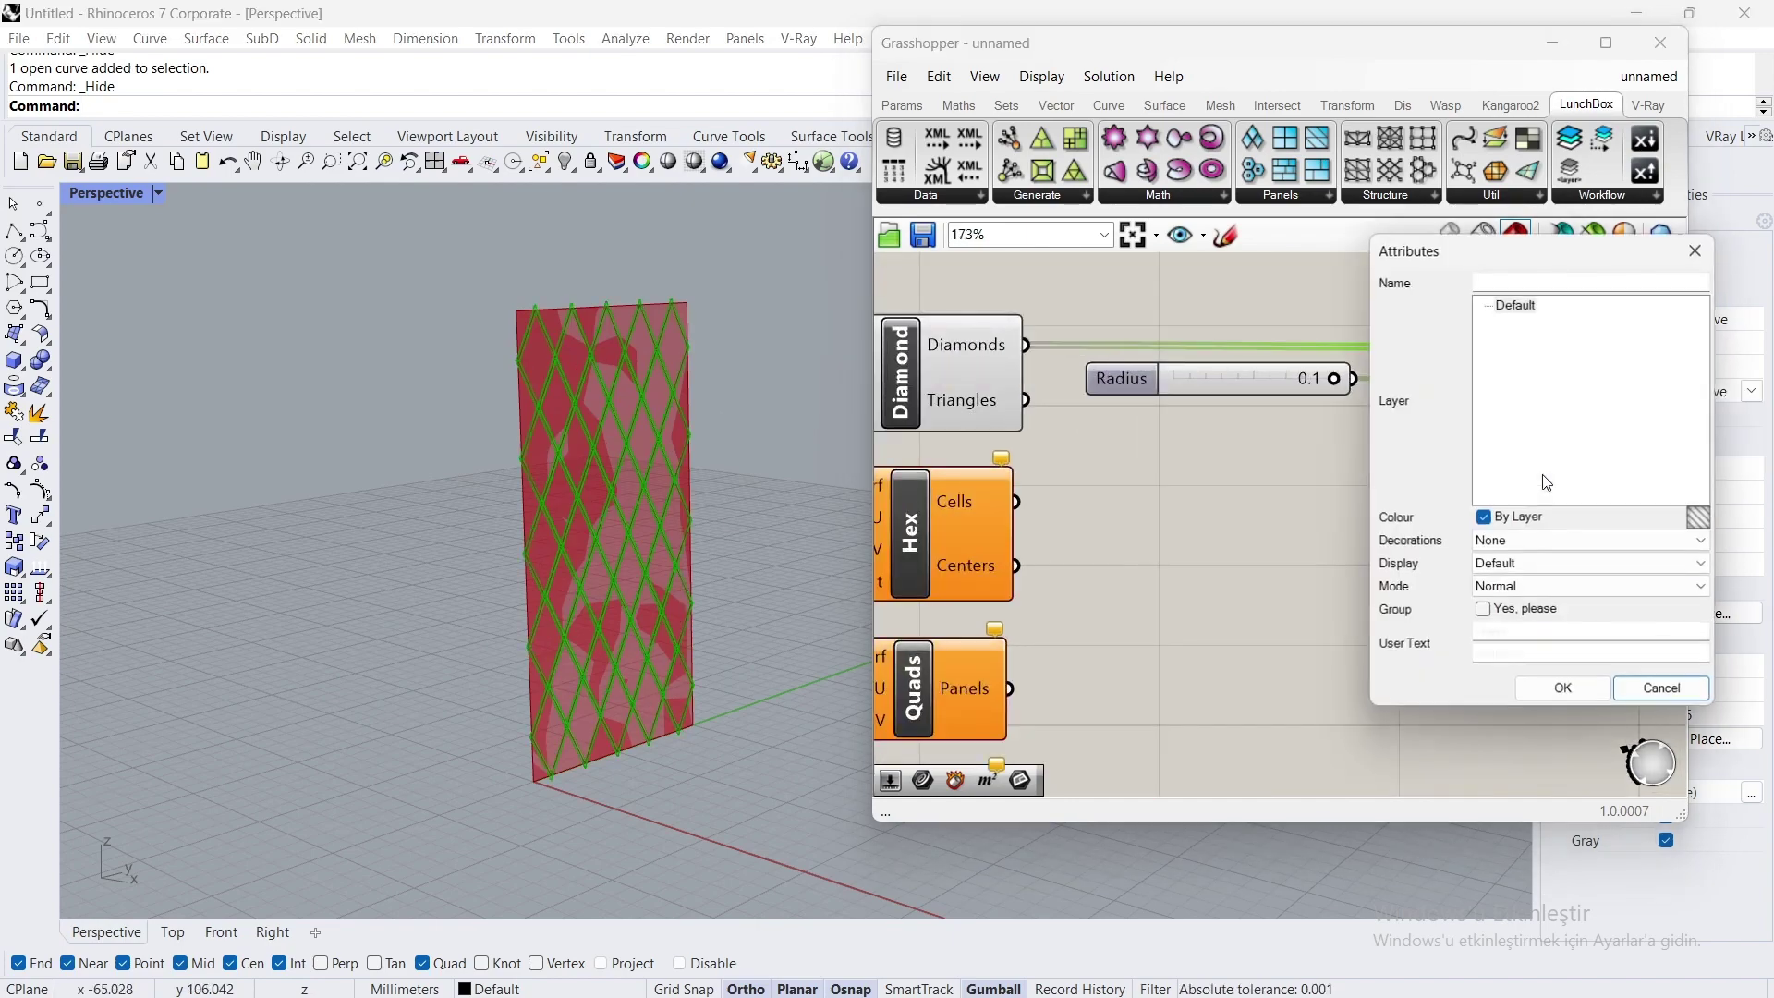
click(1486, 614)
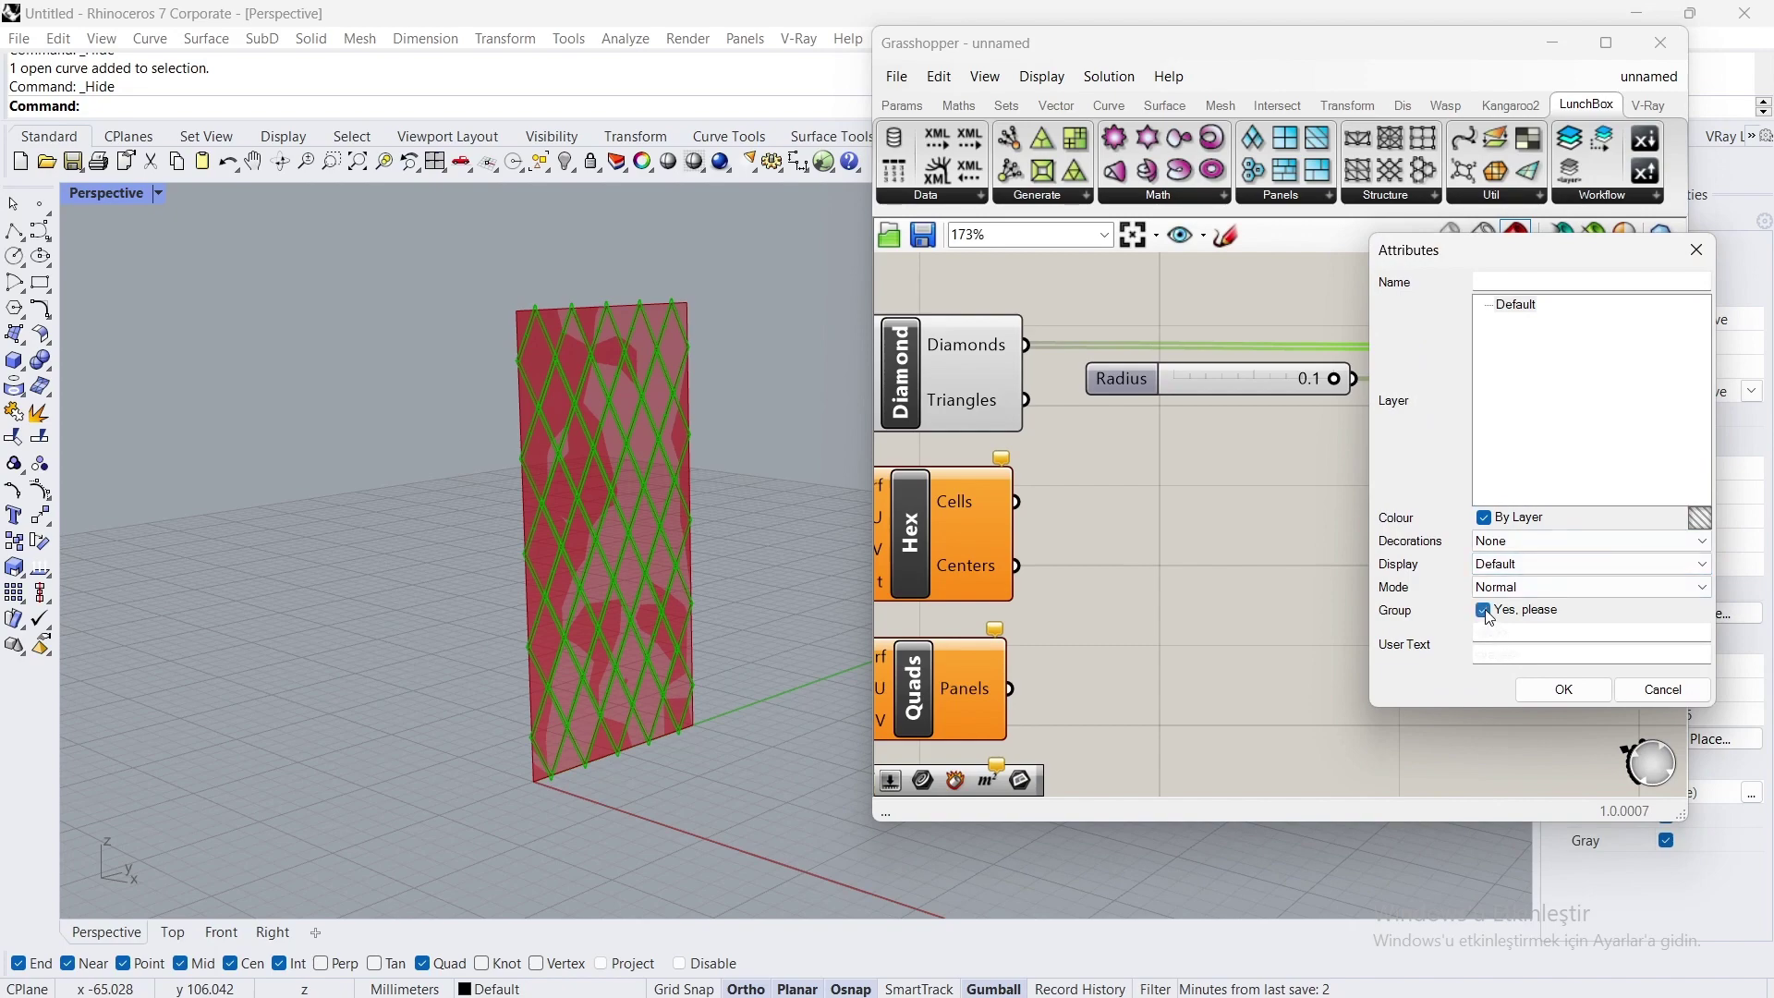
click(1552, 693)
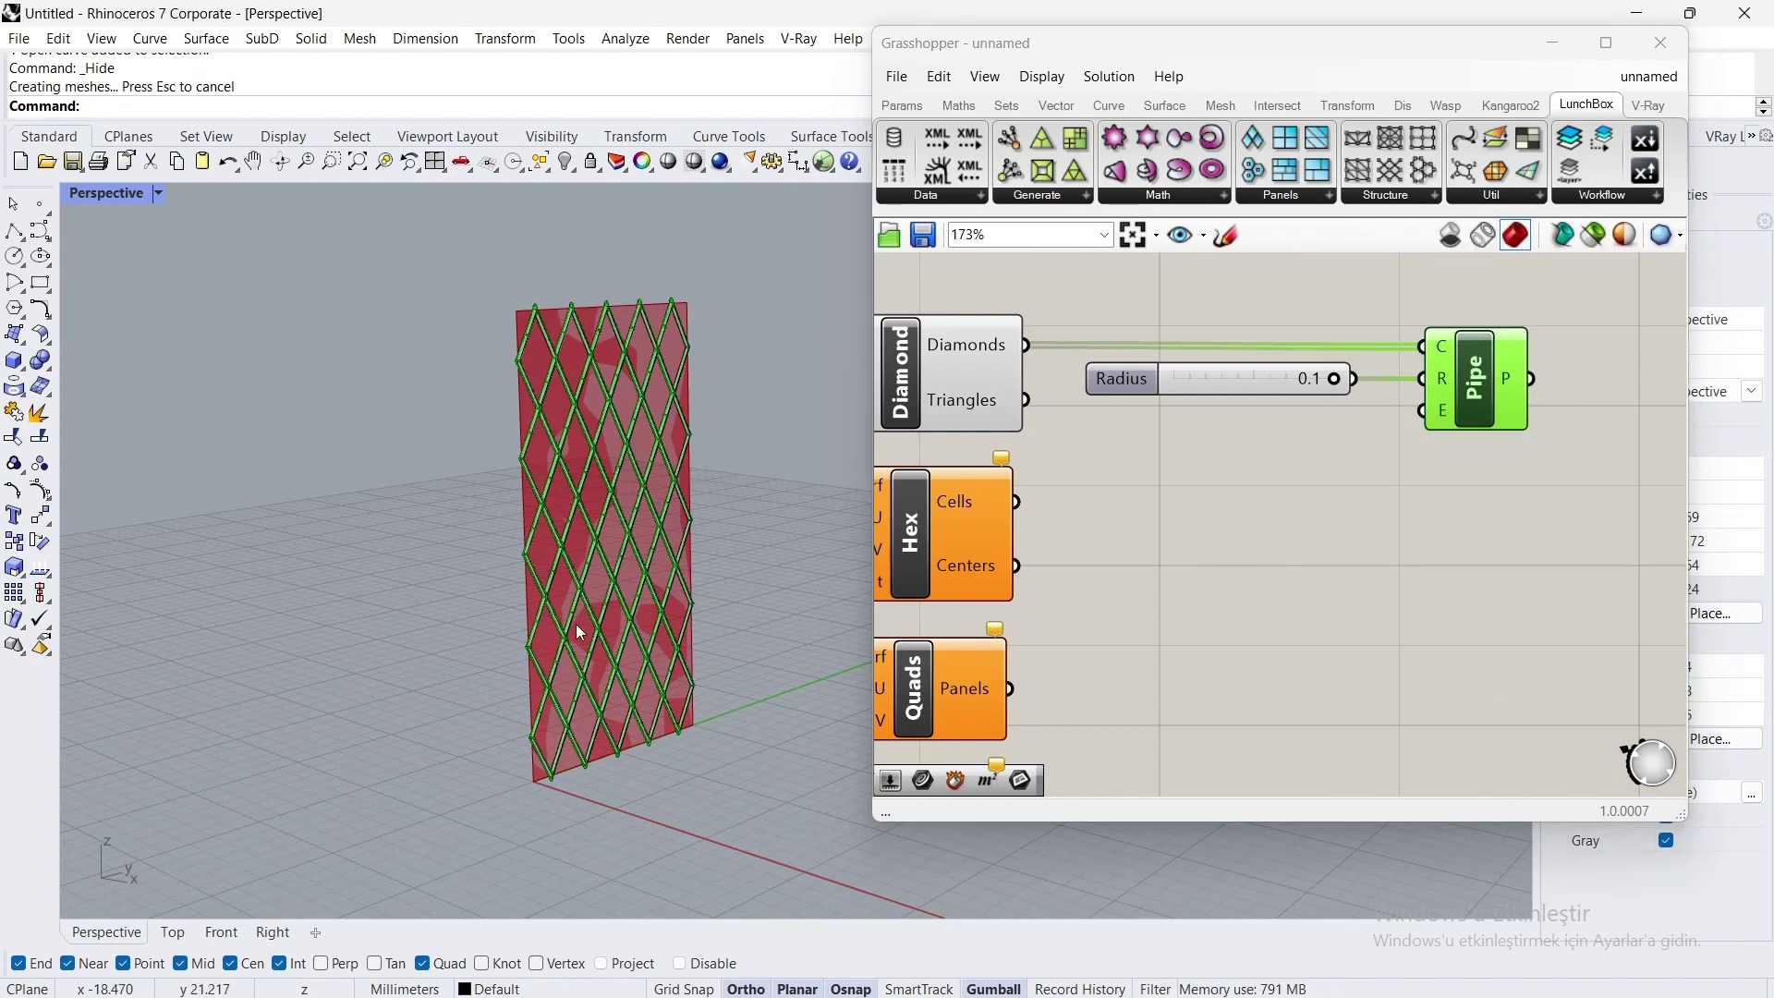
Step: Select the baked diamond lattice in Rhino and move it 20 units along the green Y axis
scroll(432, 652, down, 8)
scroll(490, 538, up, 6)
click(523, 645)
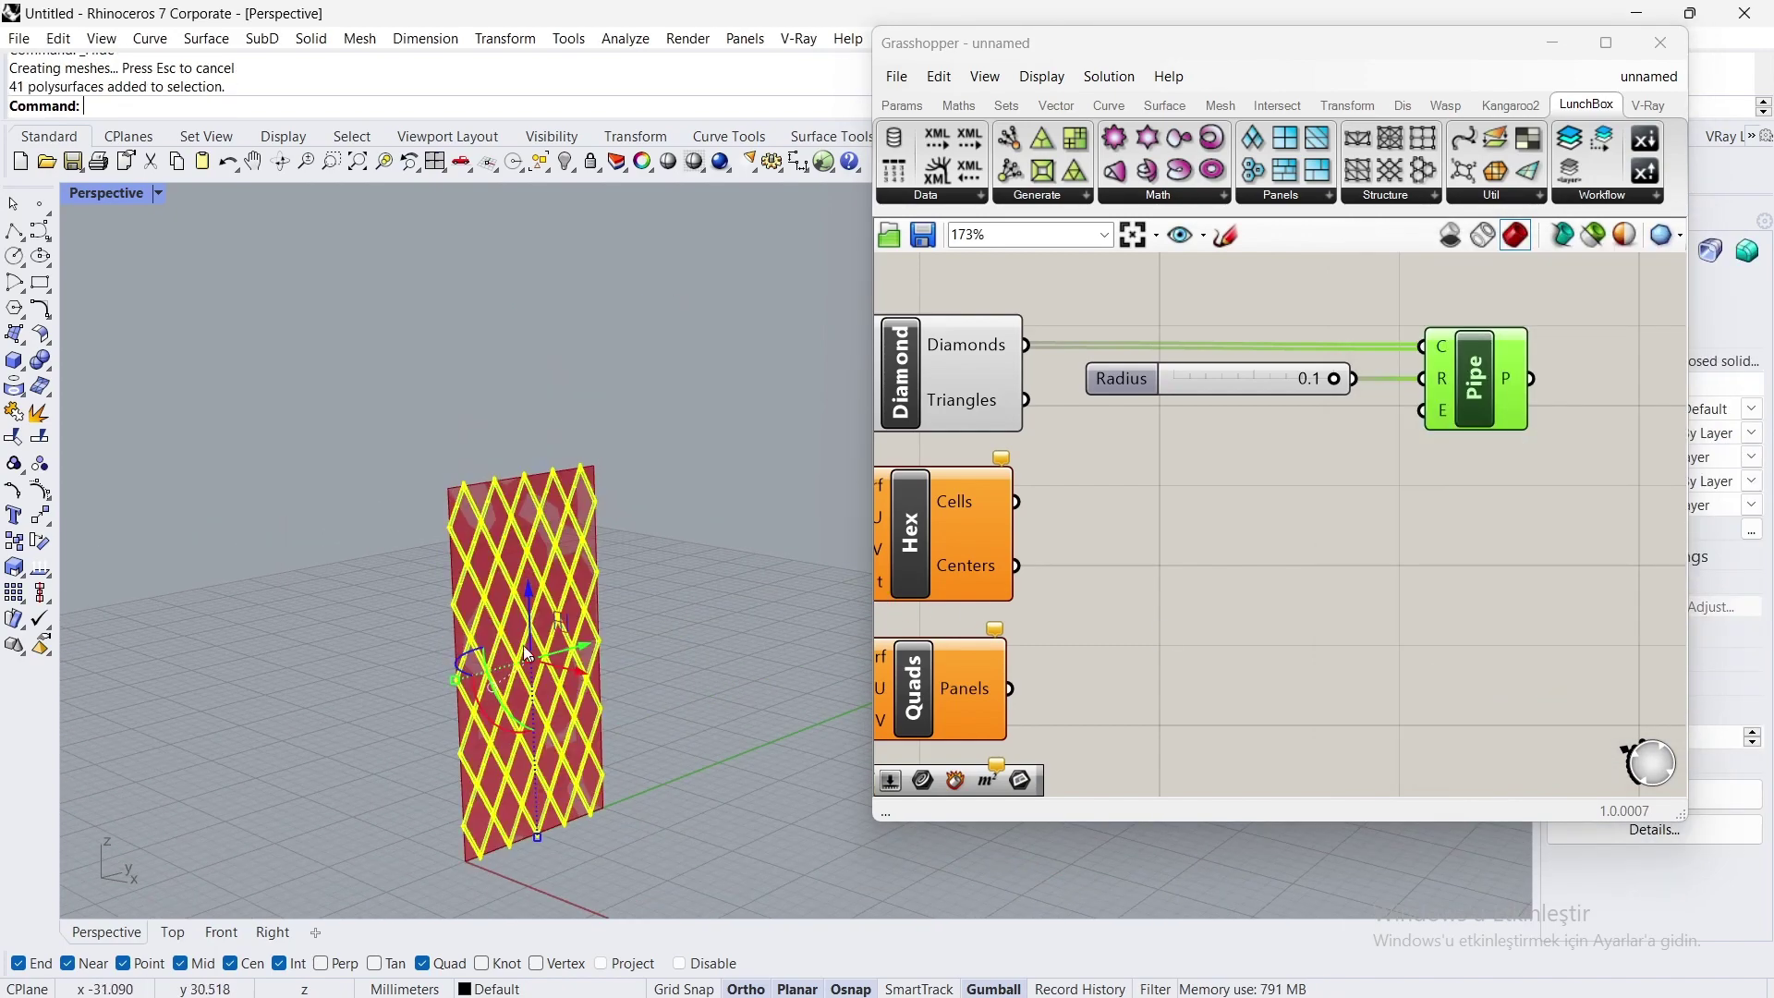
click(586, 652)
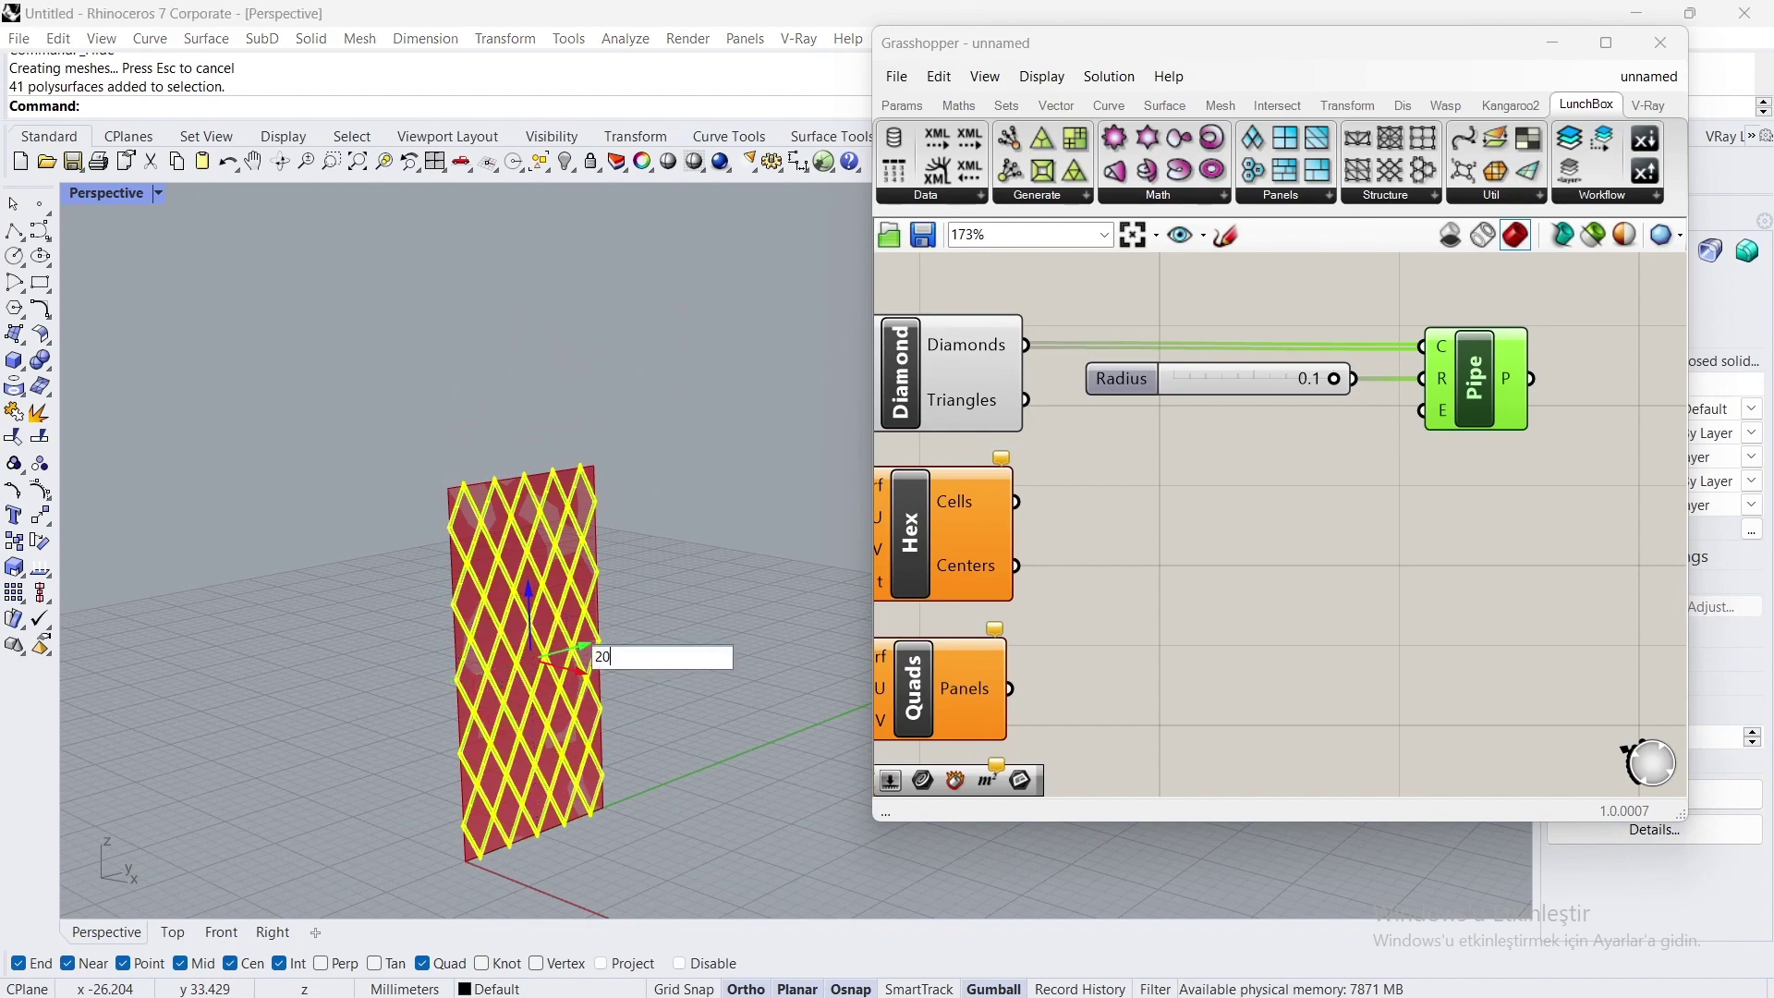
key(Return)
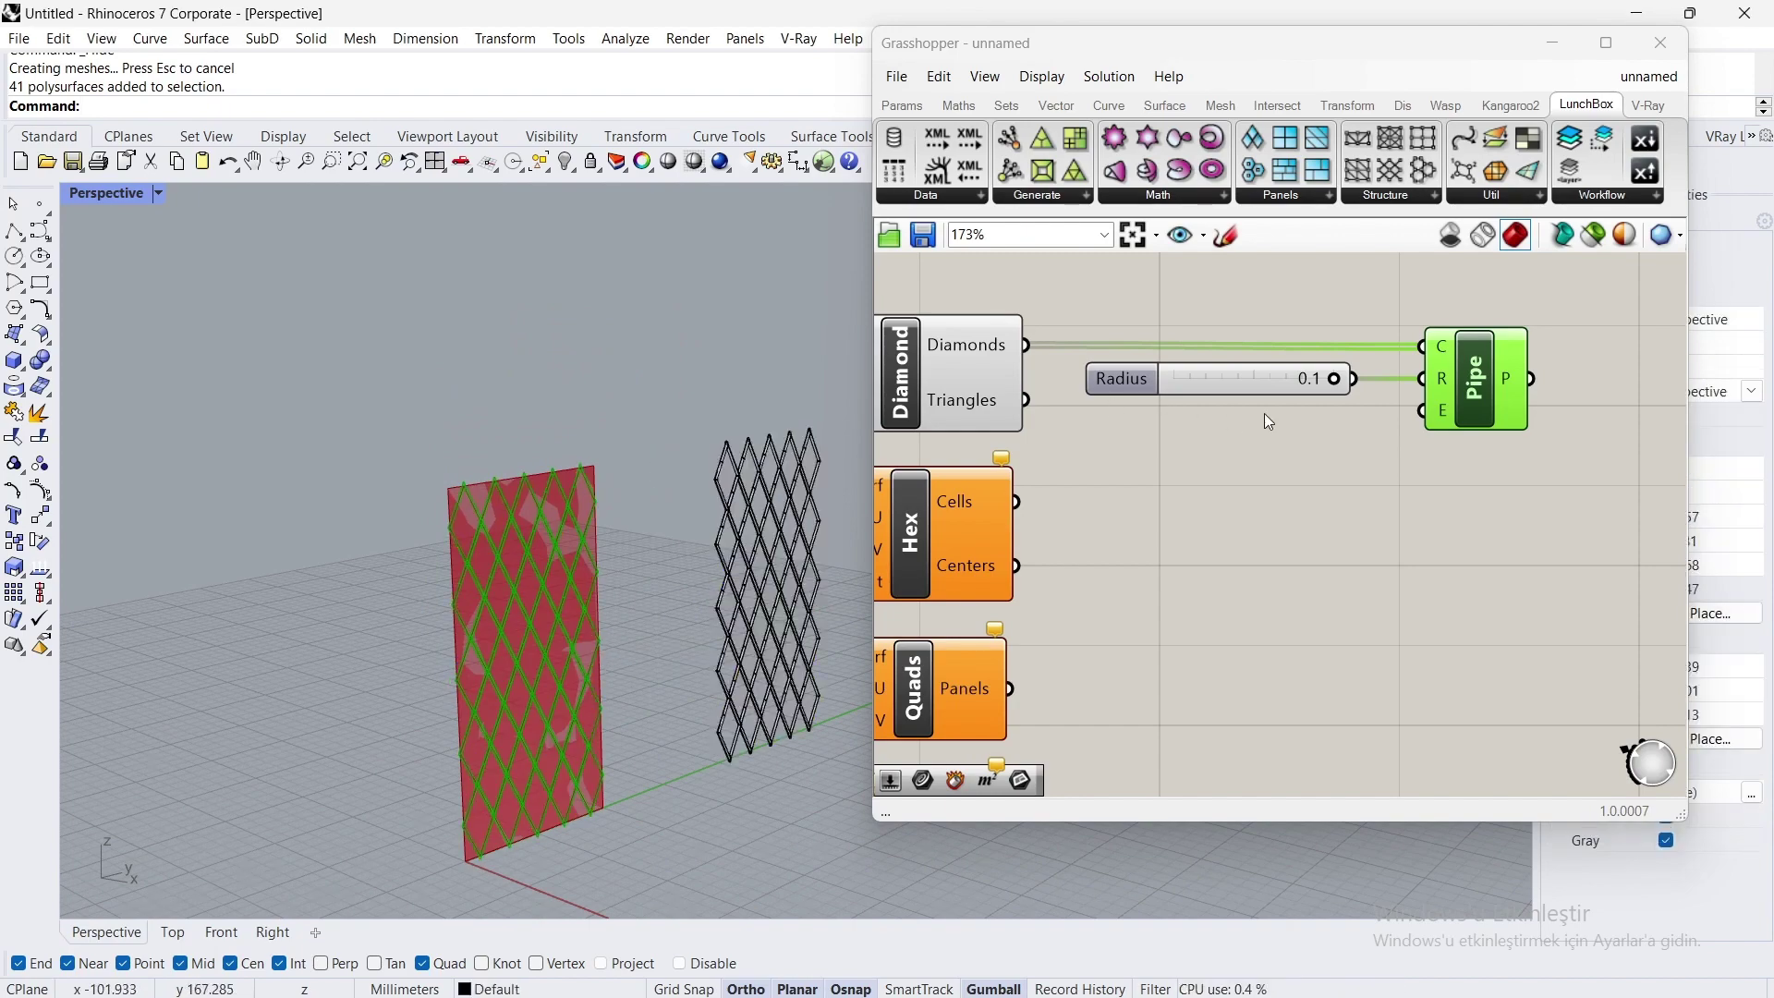
Step: Delete the Diamond Panels component from the definition
scroll(1384, 364, down, 3)
scroll(1146, 355, up, 2)
click(1146, 364)
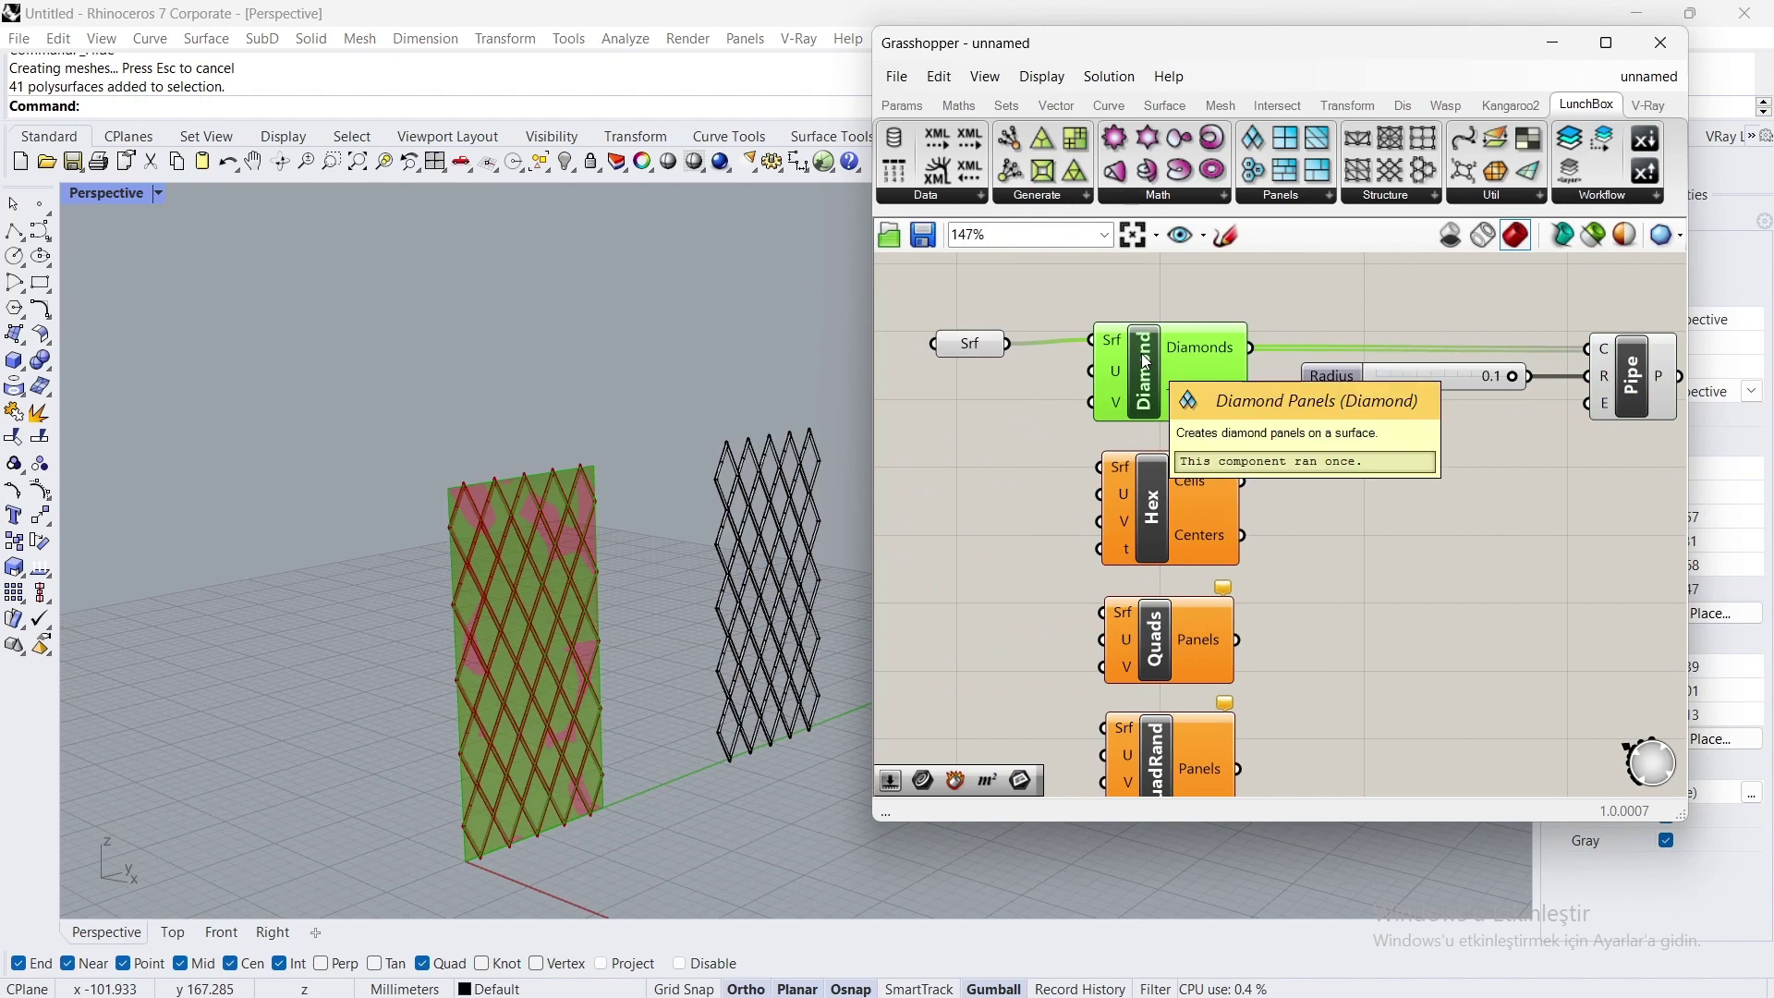
Step: Move the remaining panel components up and wire Hexagon Cells between the surface parameter and Pipe, using its Cells output
scroll(1151, 295, down, 5)
drag(1165, 299, 1129, 739)
scroll(1166, 348, up, 5)
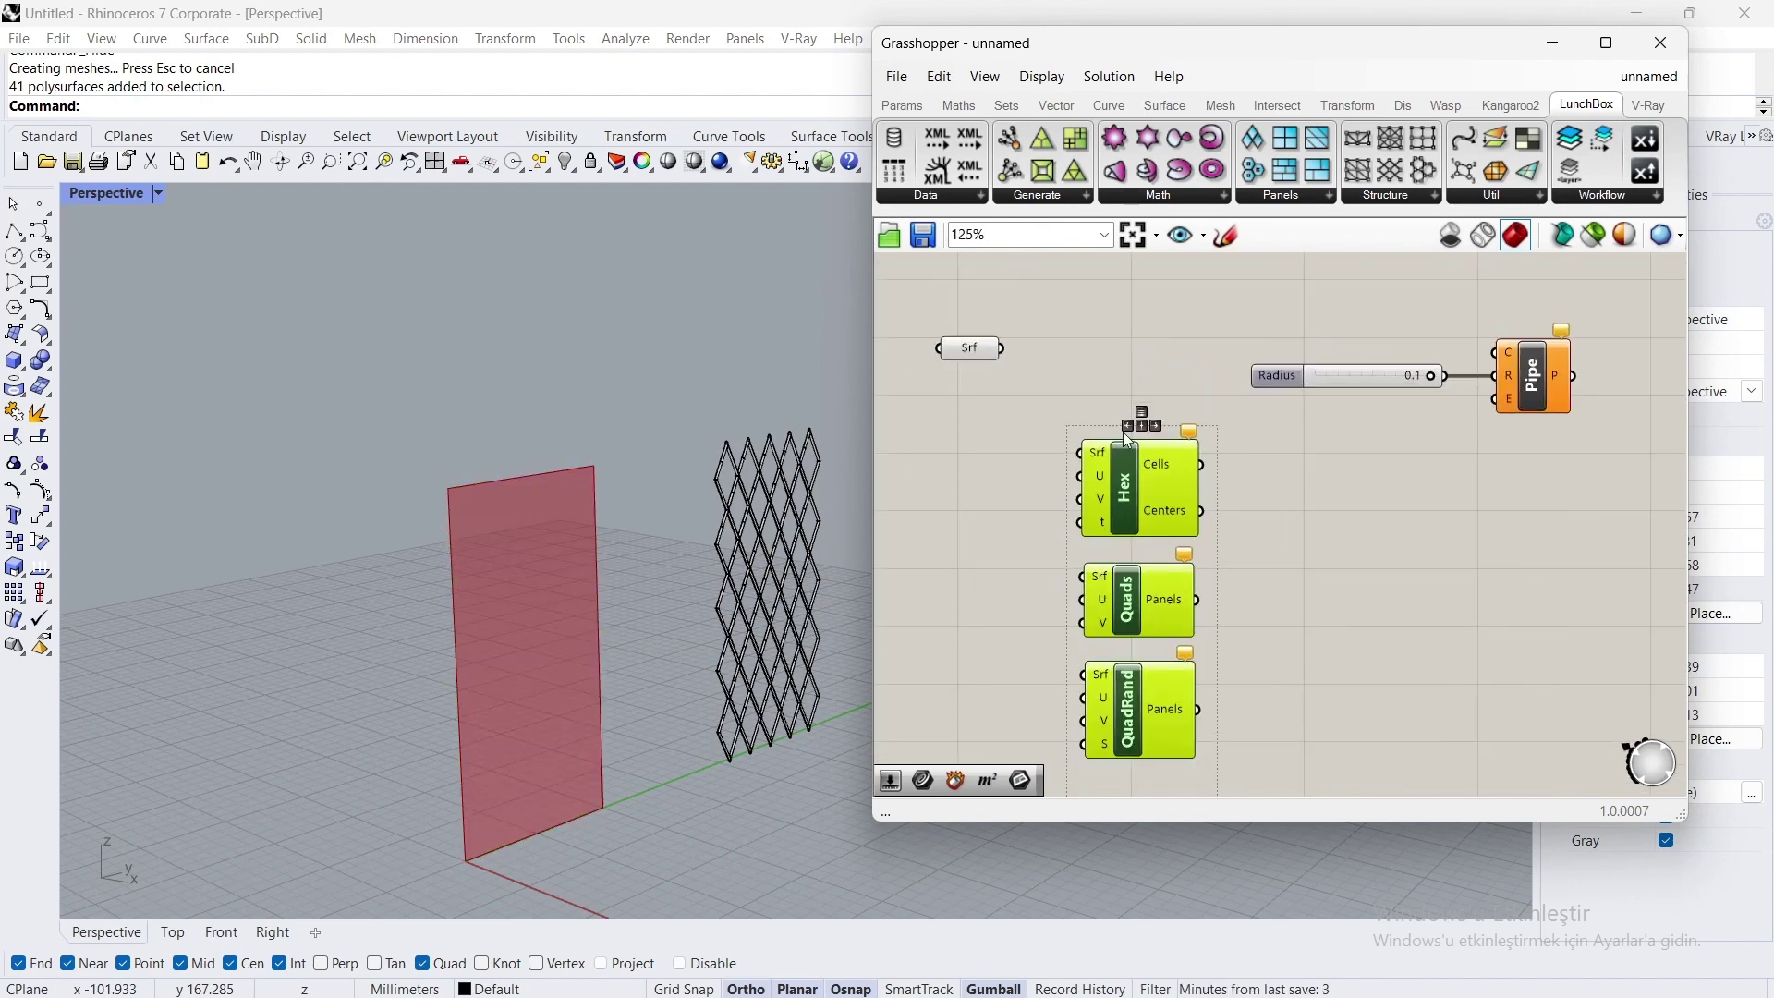
drag(1125, 434, 1632, 374)
click(996, 463)
scroll(1245, 342, up, 3)
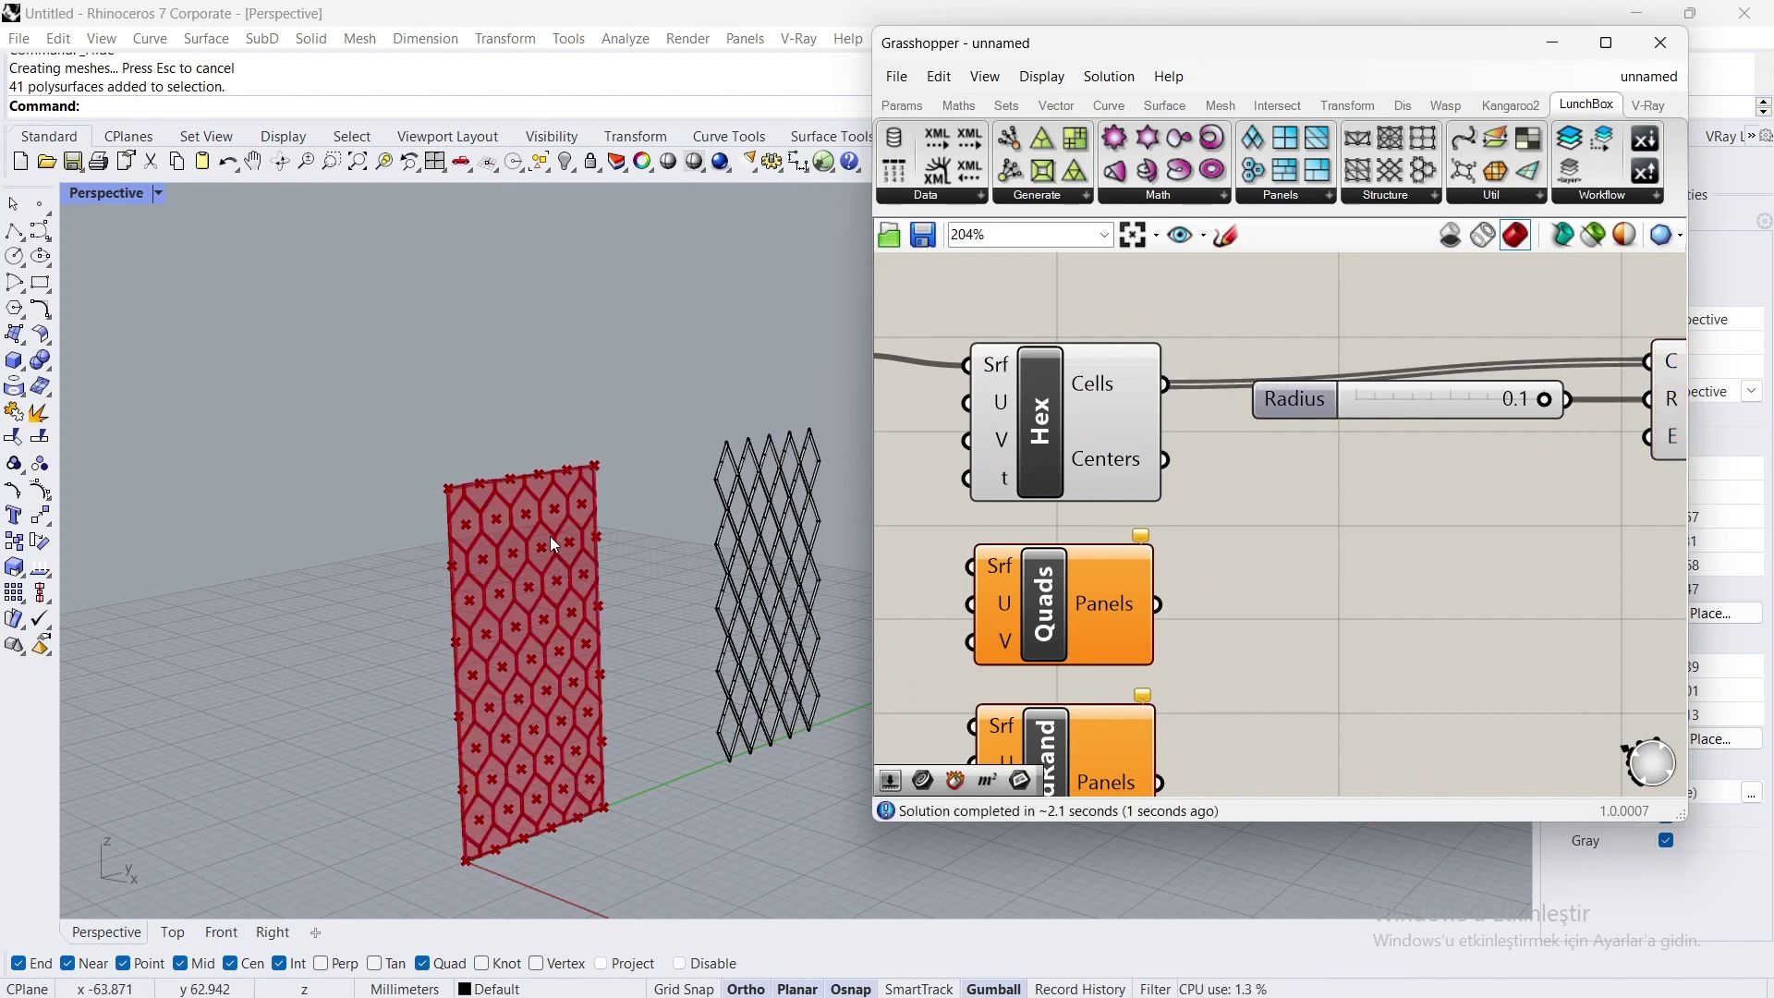
Step: Bake the hexagon Pipe geometry to the Default layer with grouping enabled
scroll(1172, 487, down, 4)
scroll(1393, 422, up, 3)
click(1497, 447)
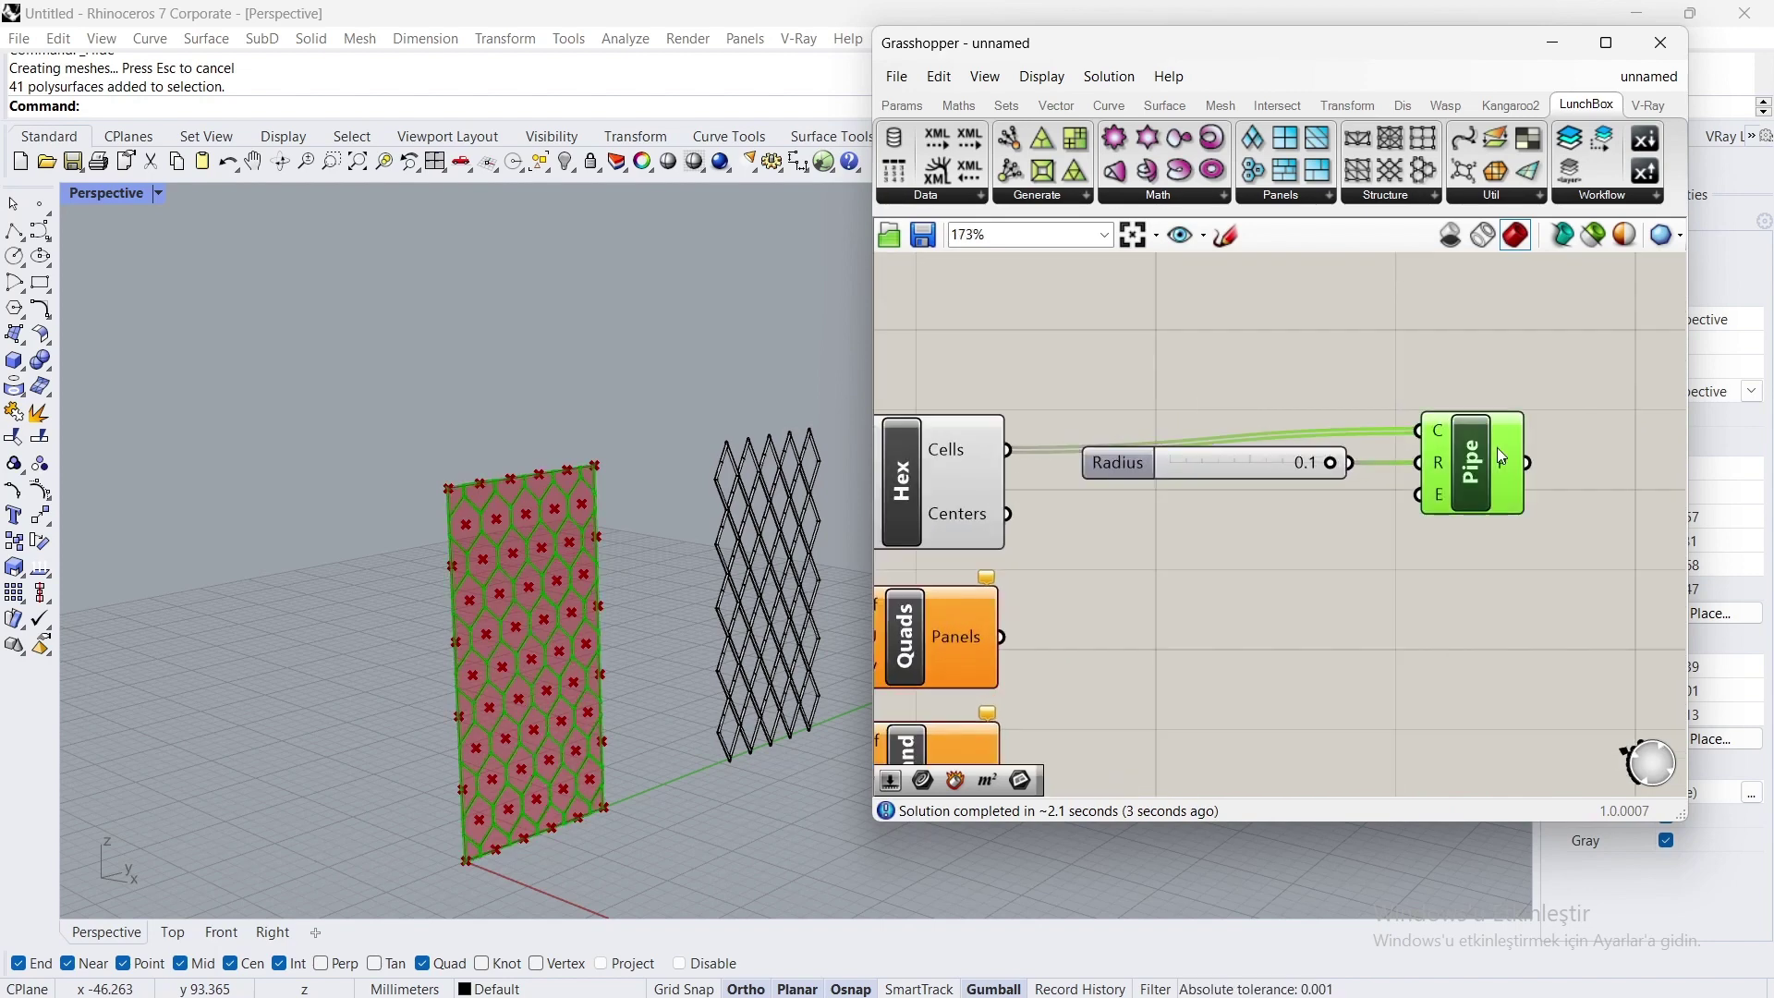
right_click(1471, 474)
click(1500, 558)
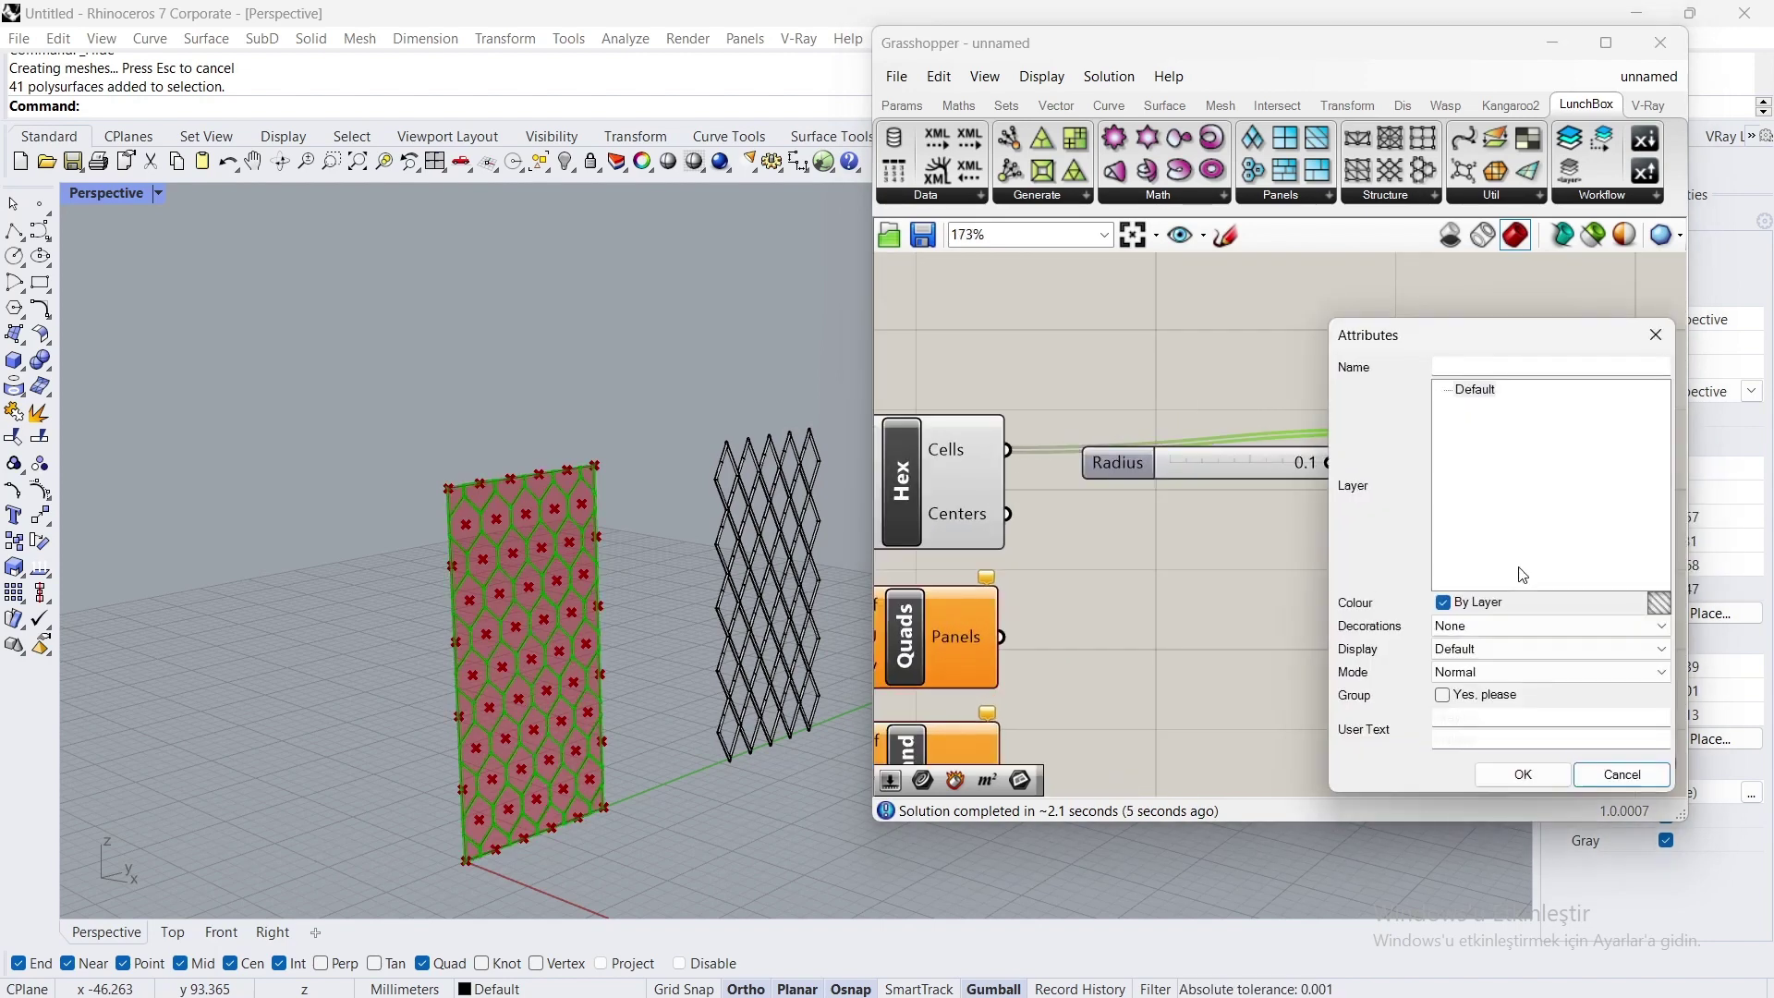
click(1443, 695)
click(1524, 774)
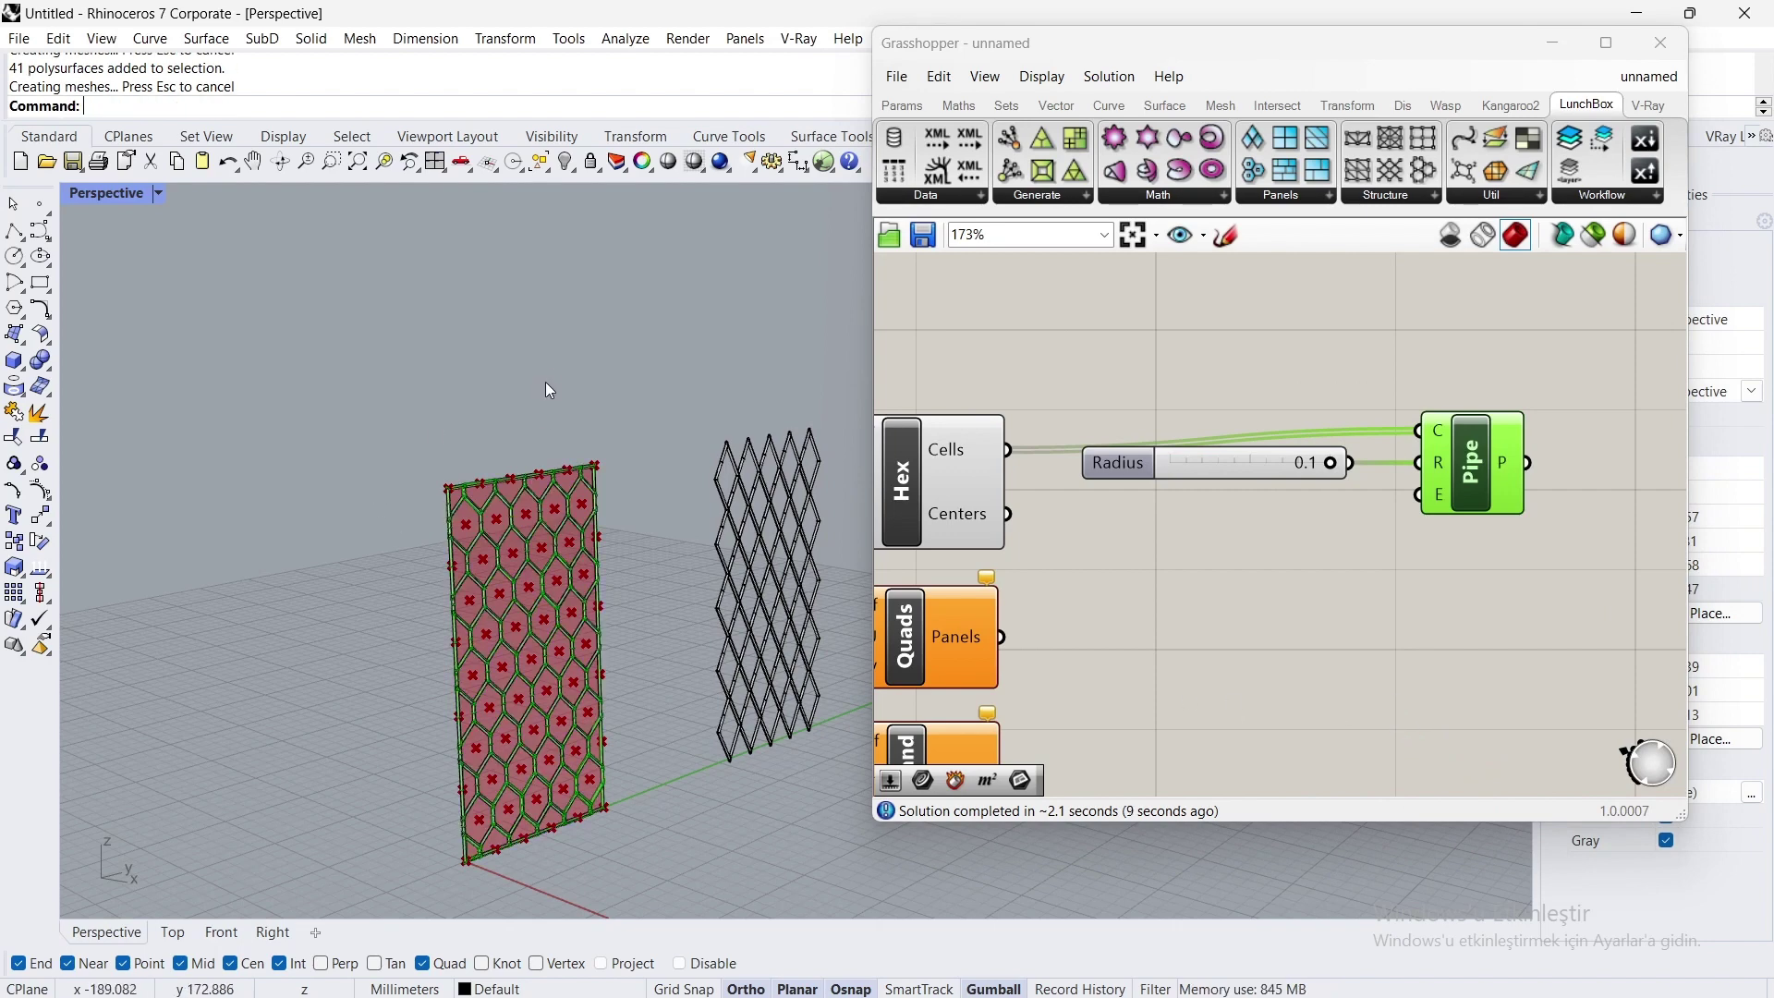
Step: Select the baked hexagon lattice in Rhino and move it 40 units along the green Y axis
click(467, 621)
click(585, 652)
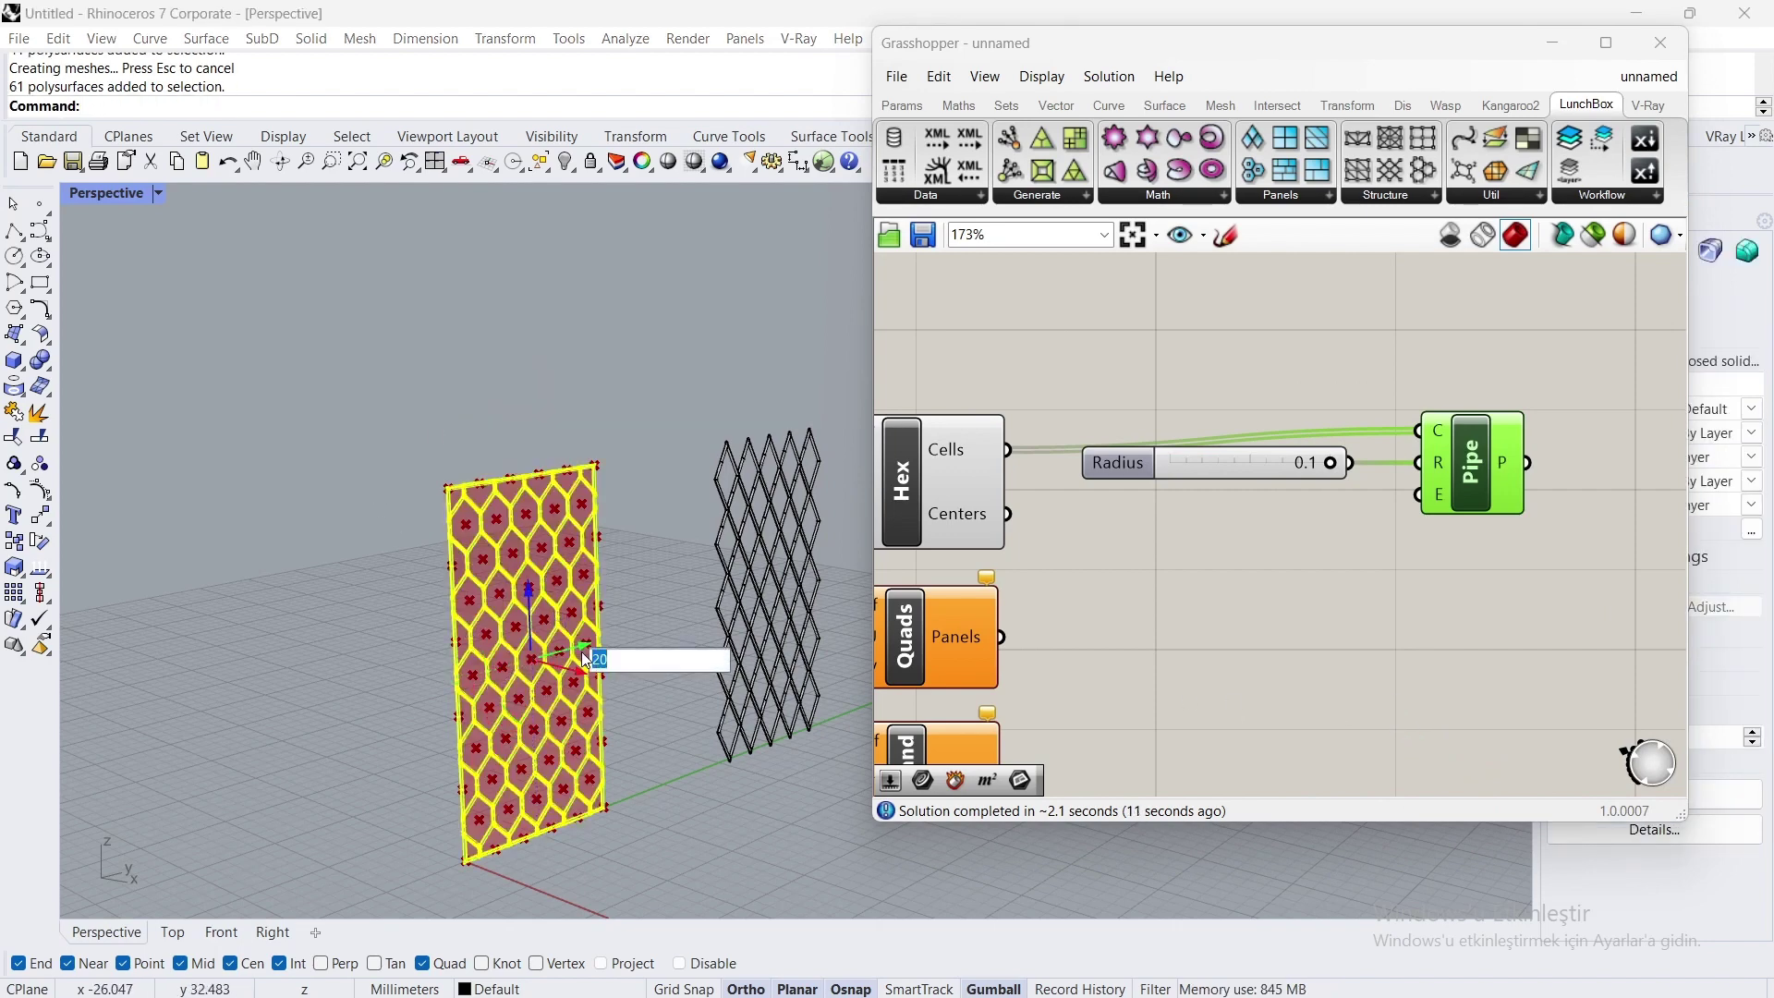
text(40)
key(Return)
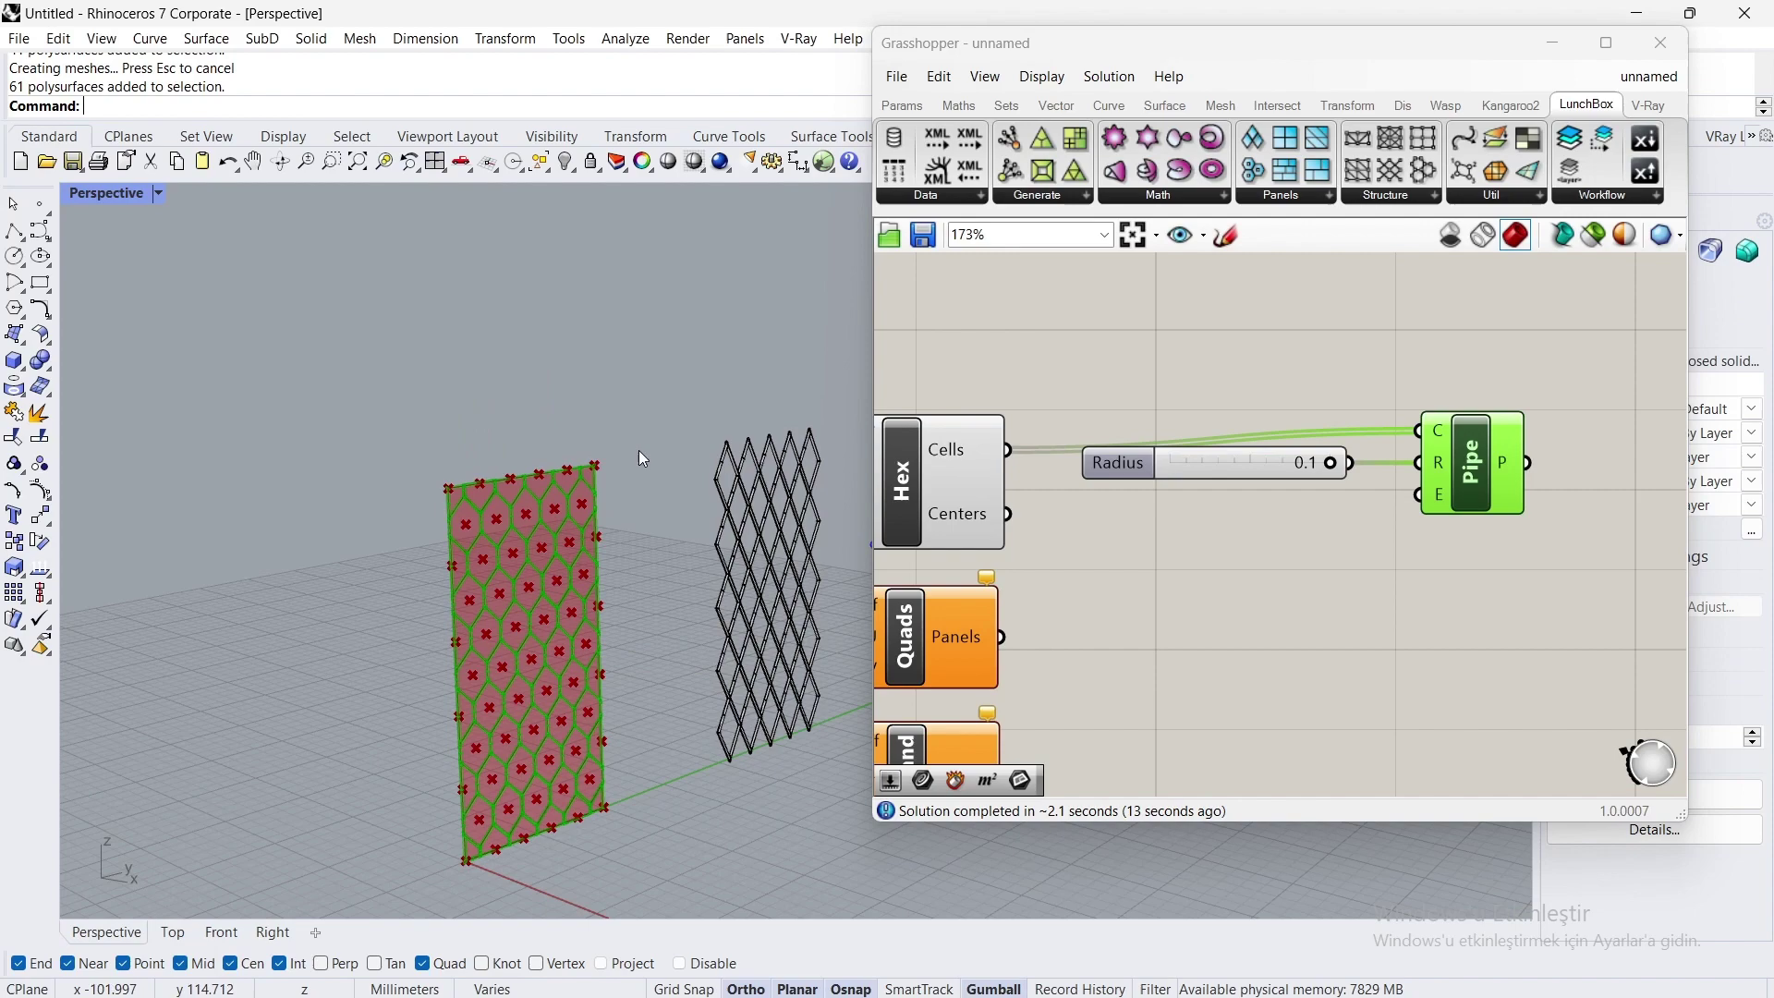
Step: Delete the Hexagon Cells component from the Grasshopper definition
scroll(687, 504, down, 3)
scroll(769, 507, up, 5)
scroll(773, 496, down, 4)
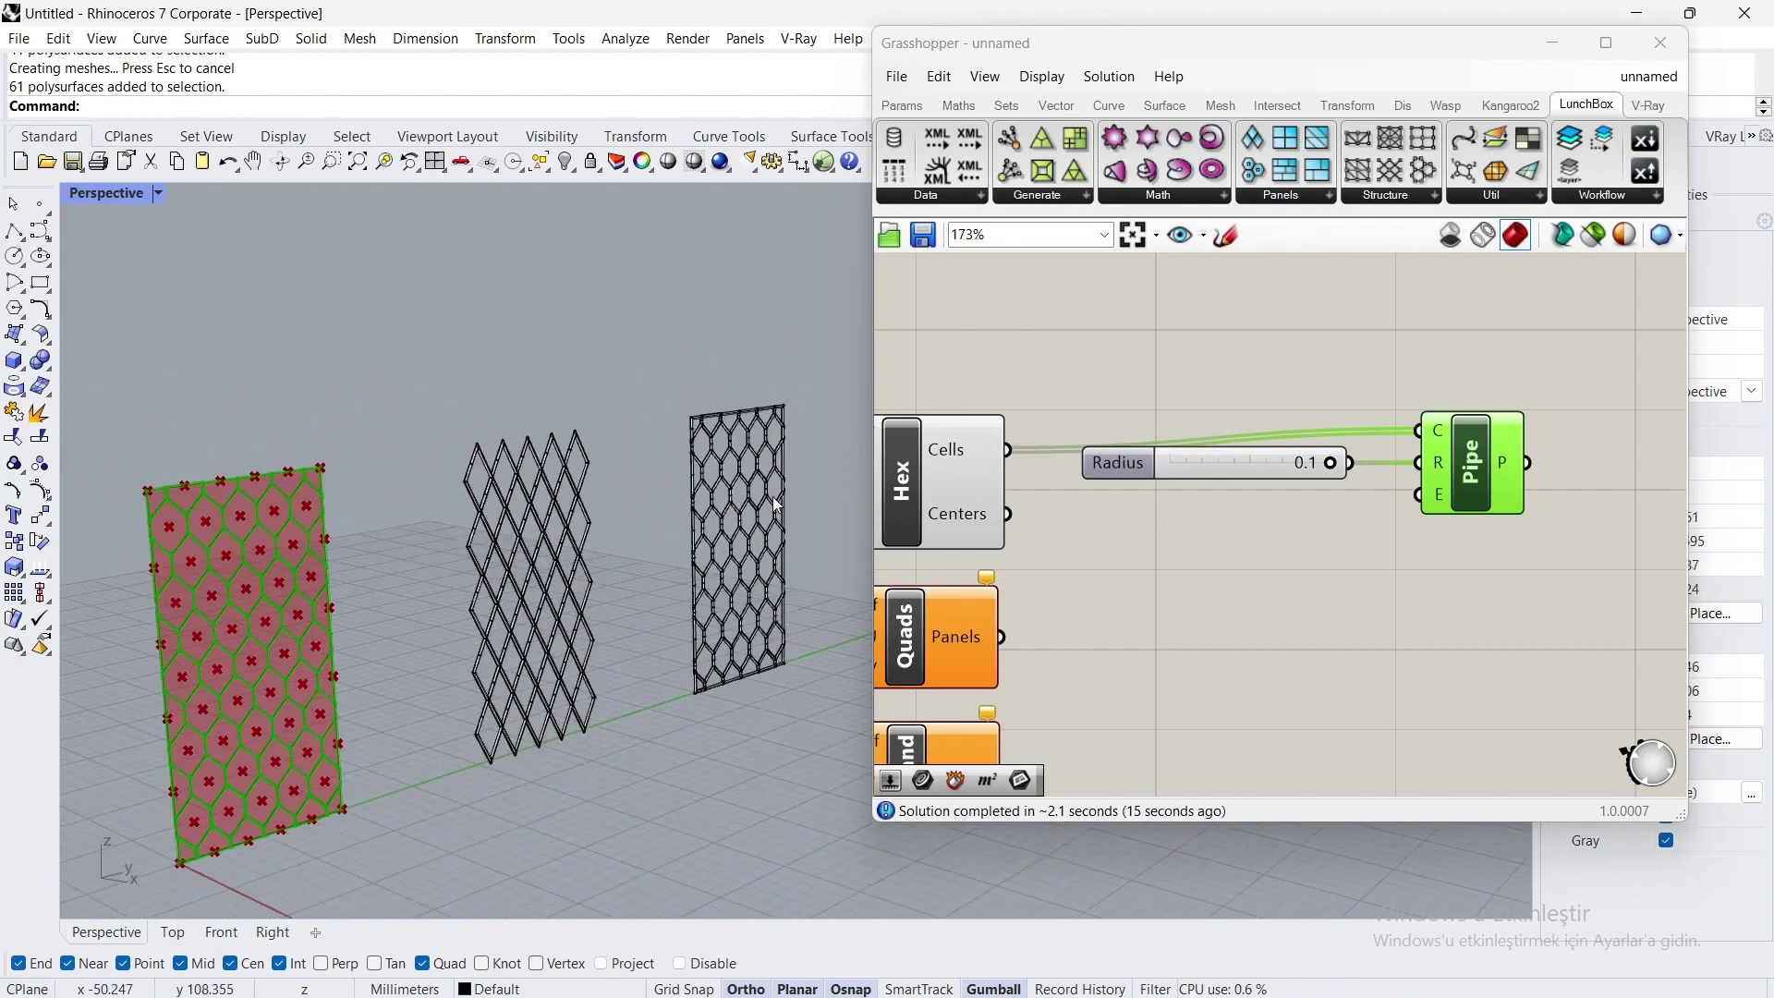
scroll(1299, 414, down, 4)
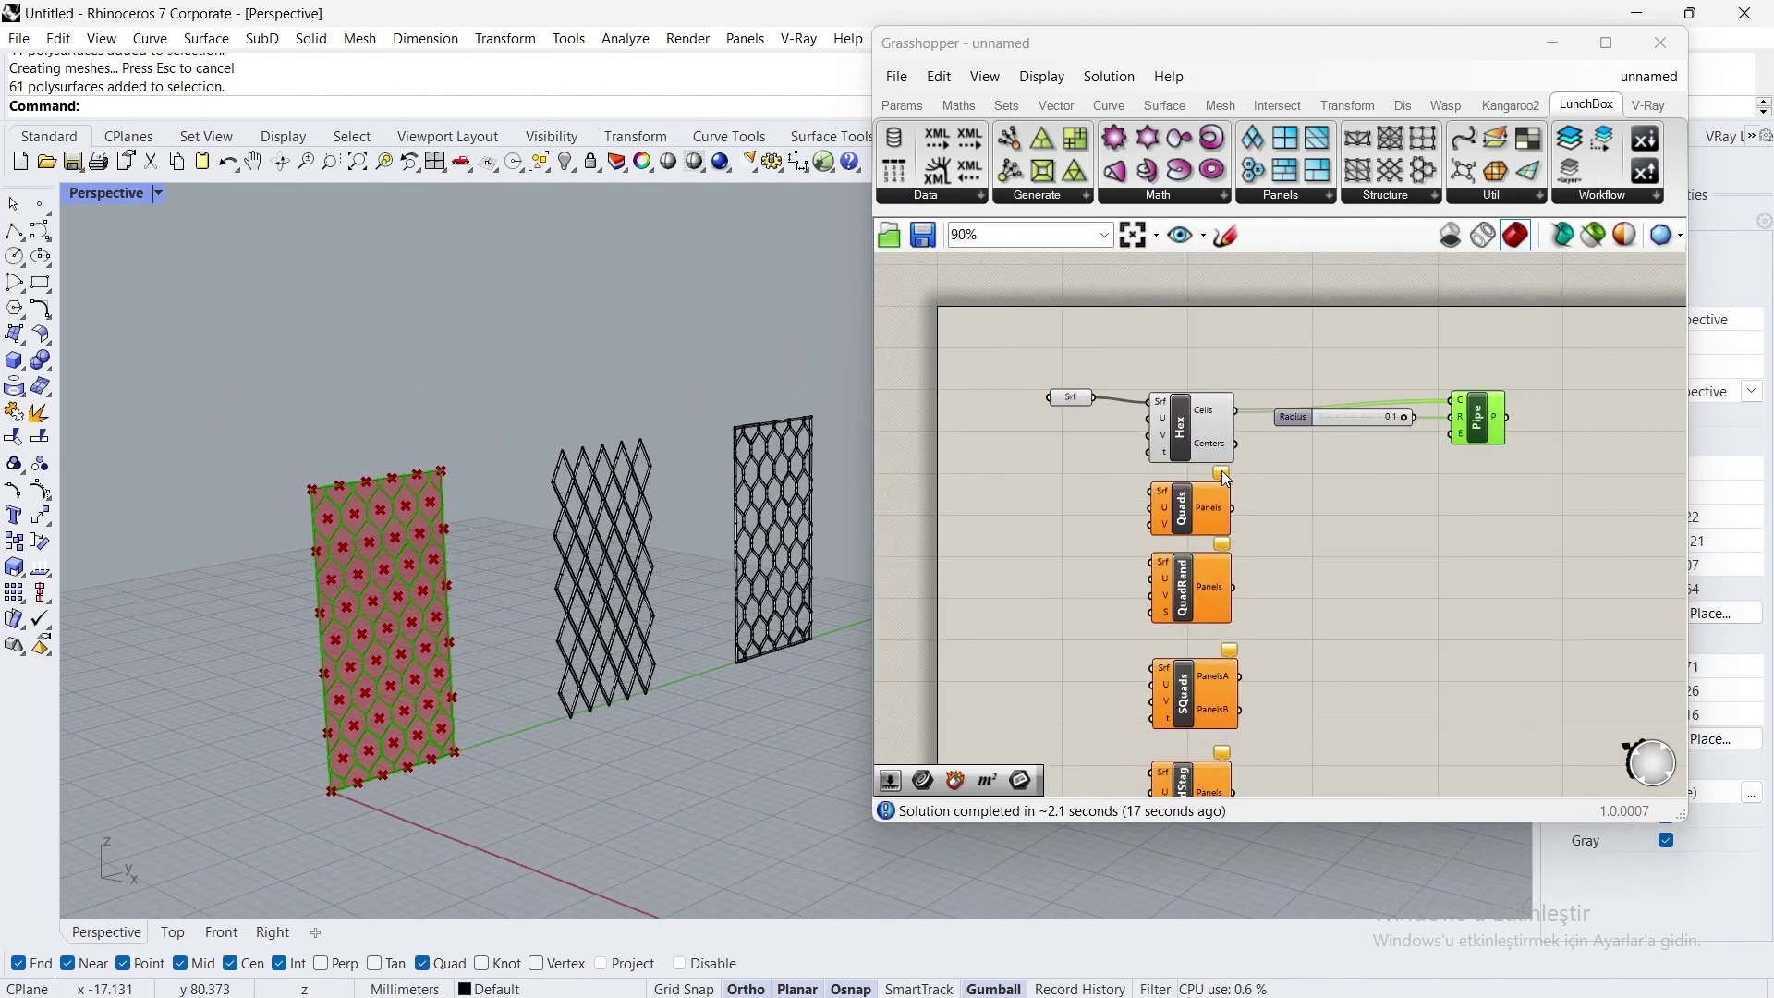
click(1198, 419)
key(Delete)
scroll(1174, 345, down, 2)
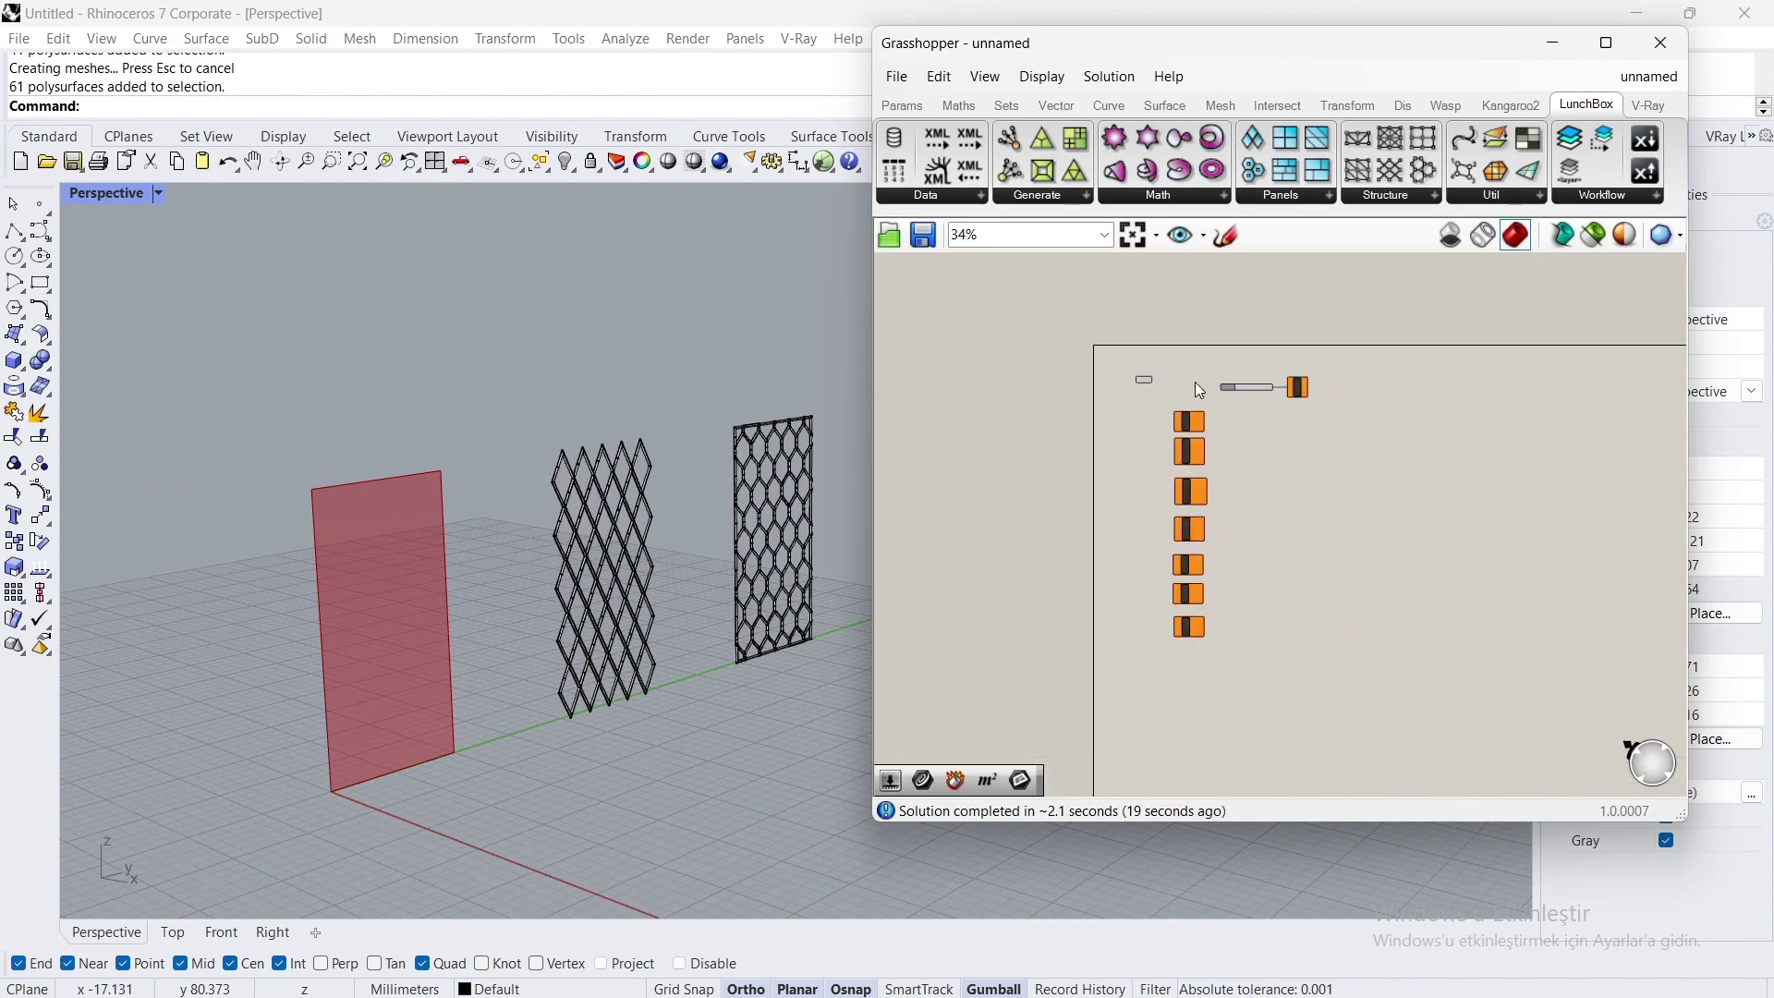
Step: Move the remaining panel components up and wire Quads between the surface parameter and Pipe's curve input
drag(1194, 380, 1174, 666)
scroll(1205, 388, up, 3)
drag(1172, 488, 1172, 400)
click(1298, 441)
scroll(1098, 314, up, 4)
drag(1051, 456, 1545, 485)
scroll(1194, 477, down, 3)
scroll(1151, 545, up, 3)
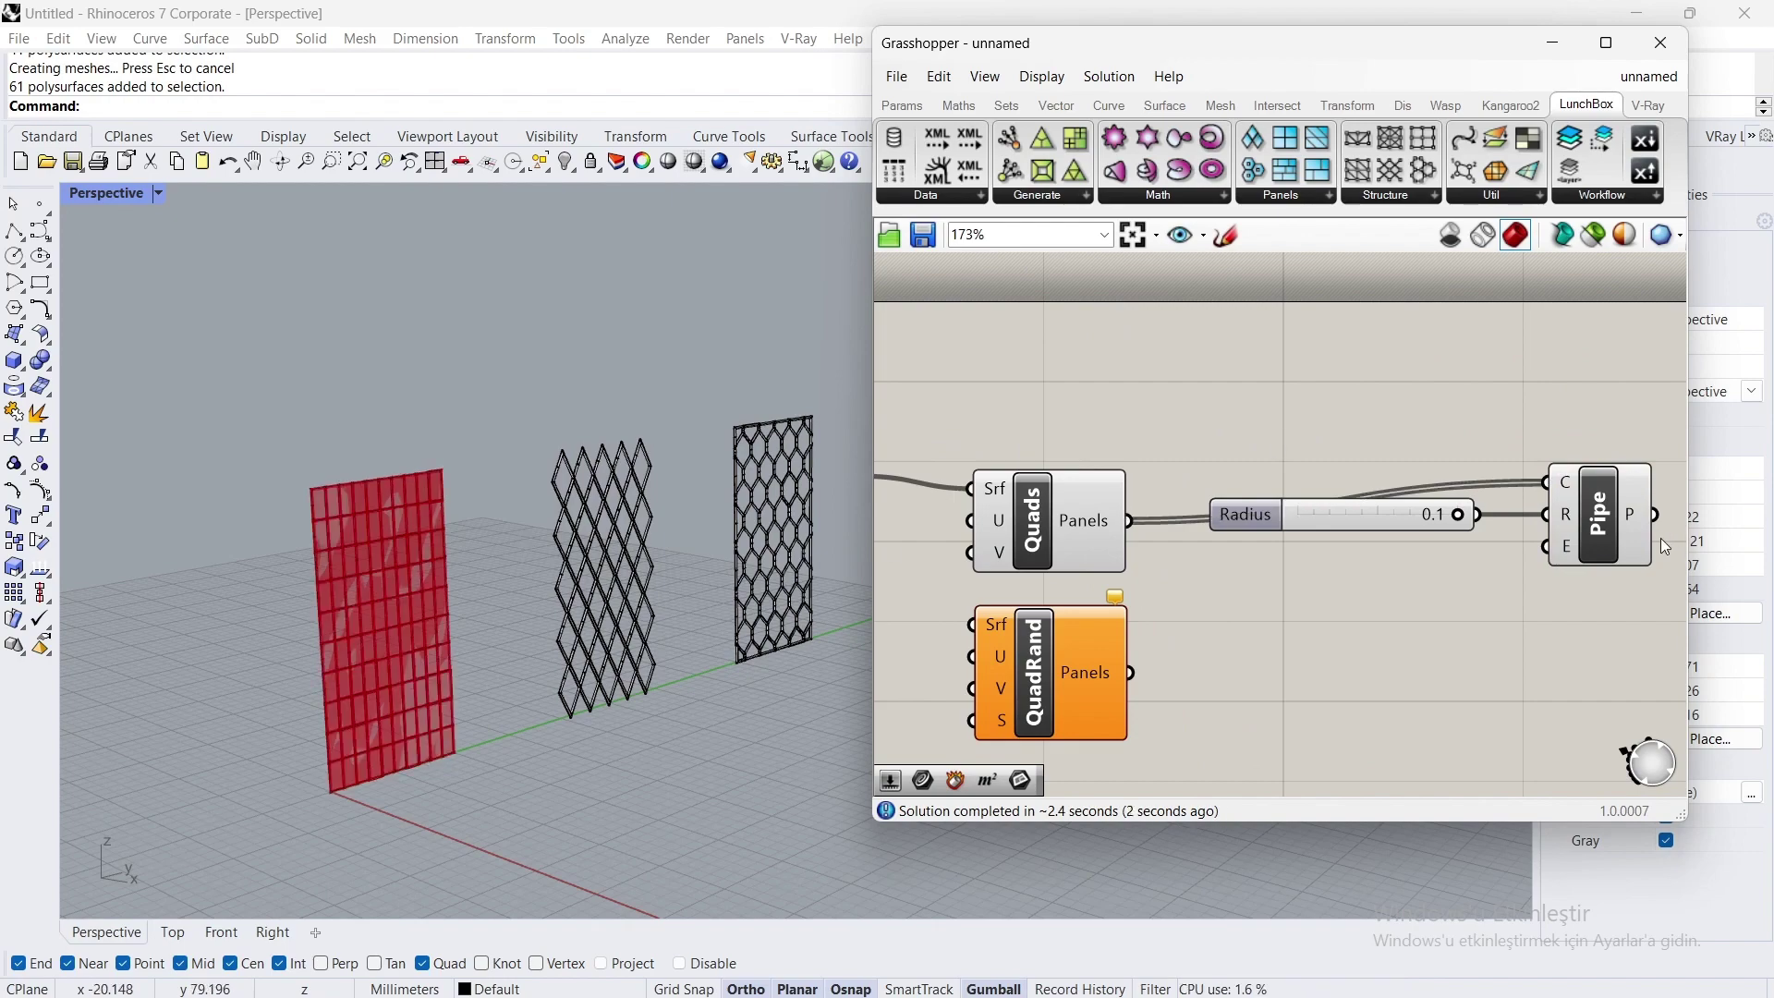
Step: Bake the Quads Pipe geometry to the Default layer with grouping enabled
click(1622, 521)
right_click(1622, 522)
click(1580, 612)
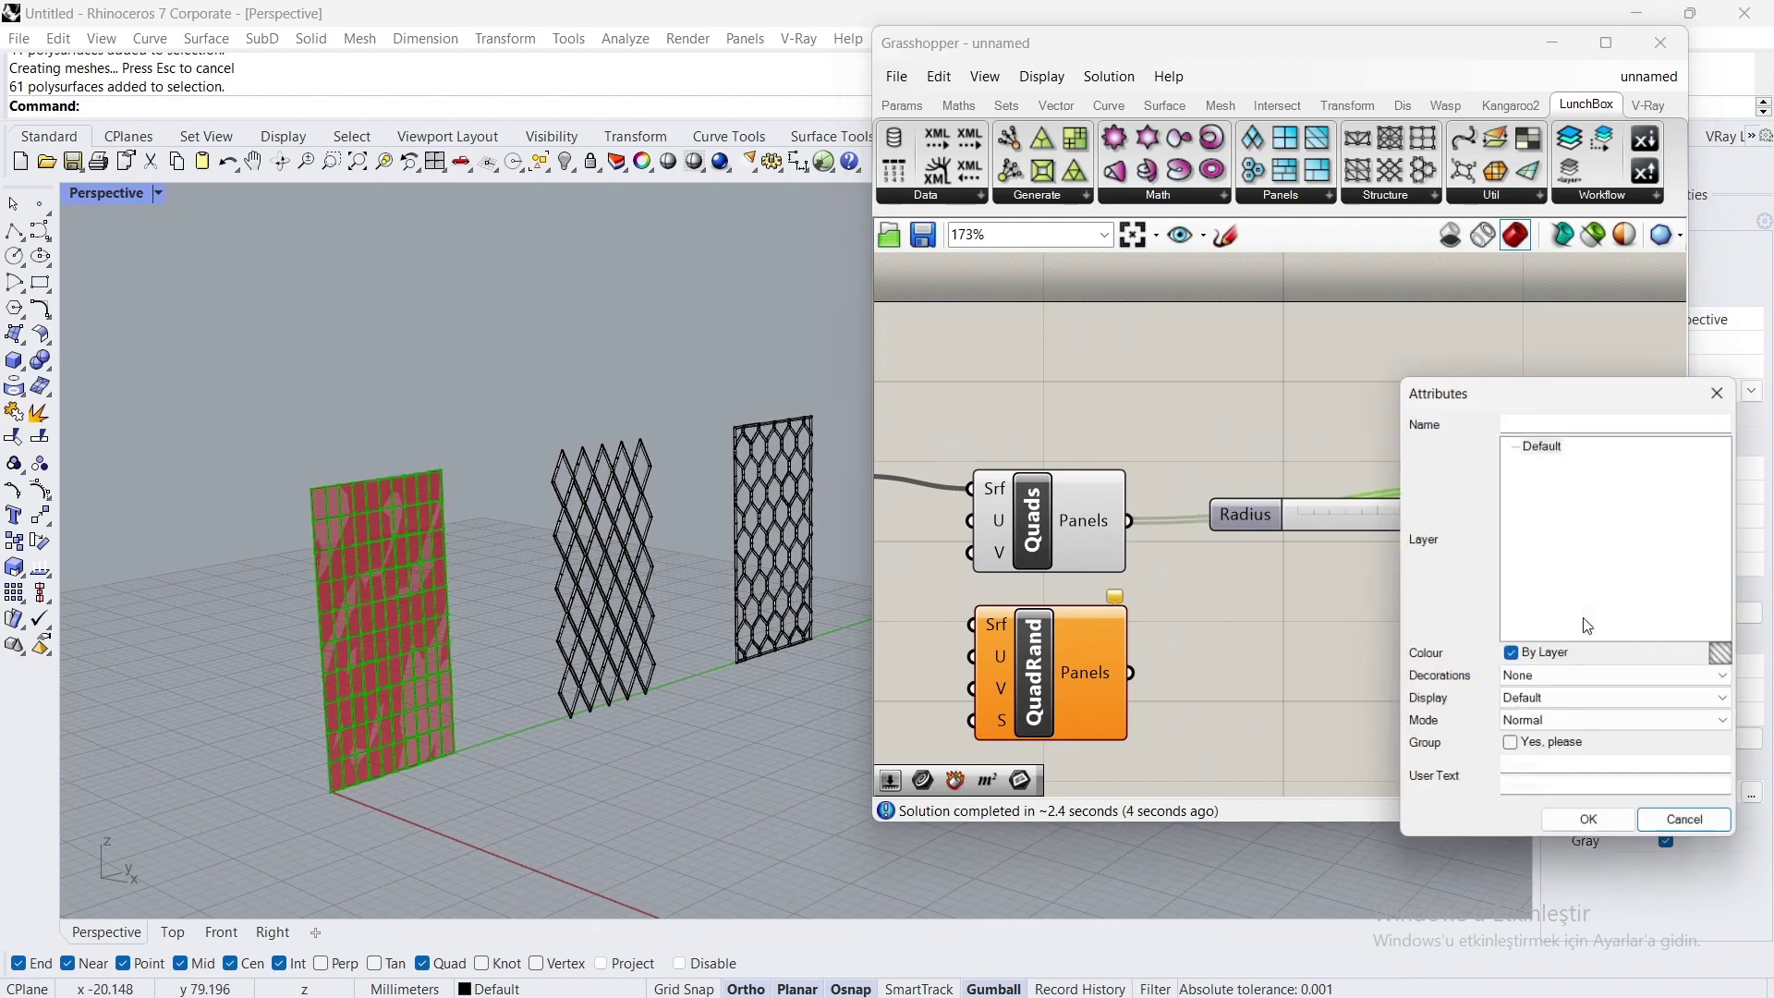
click(1516, 749)
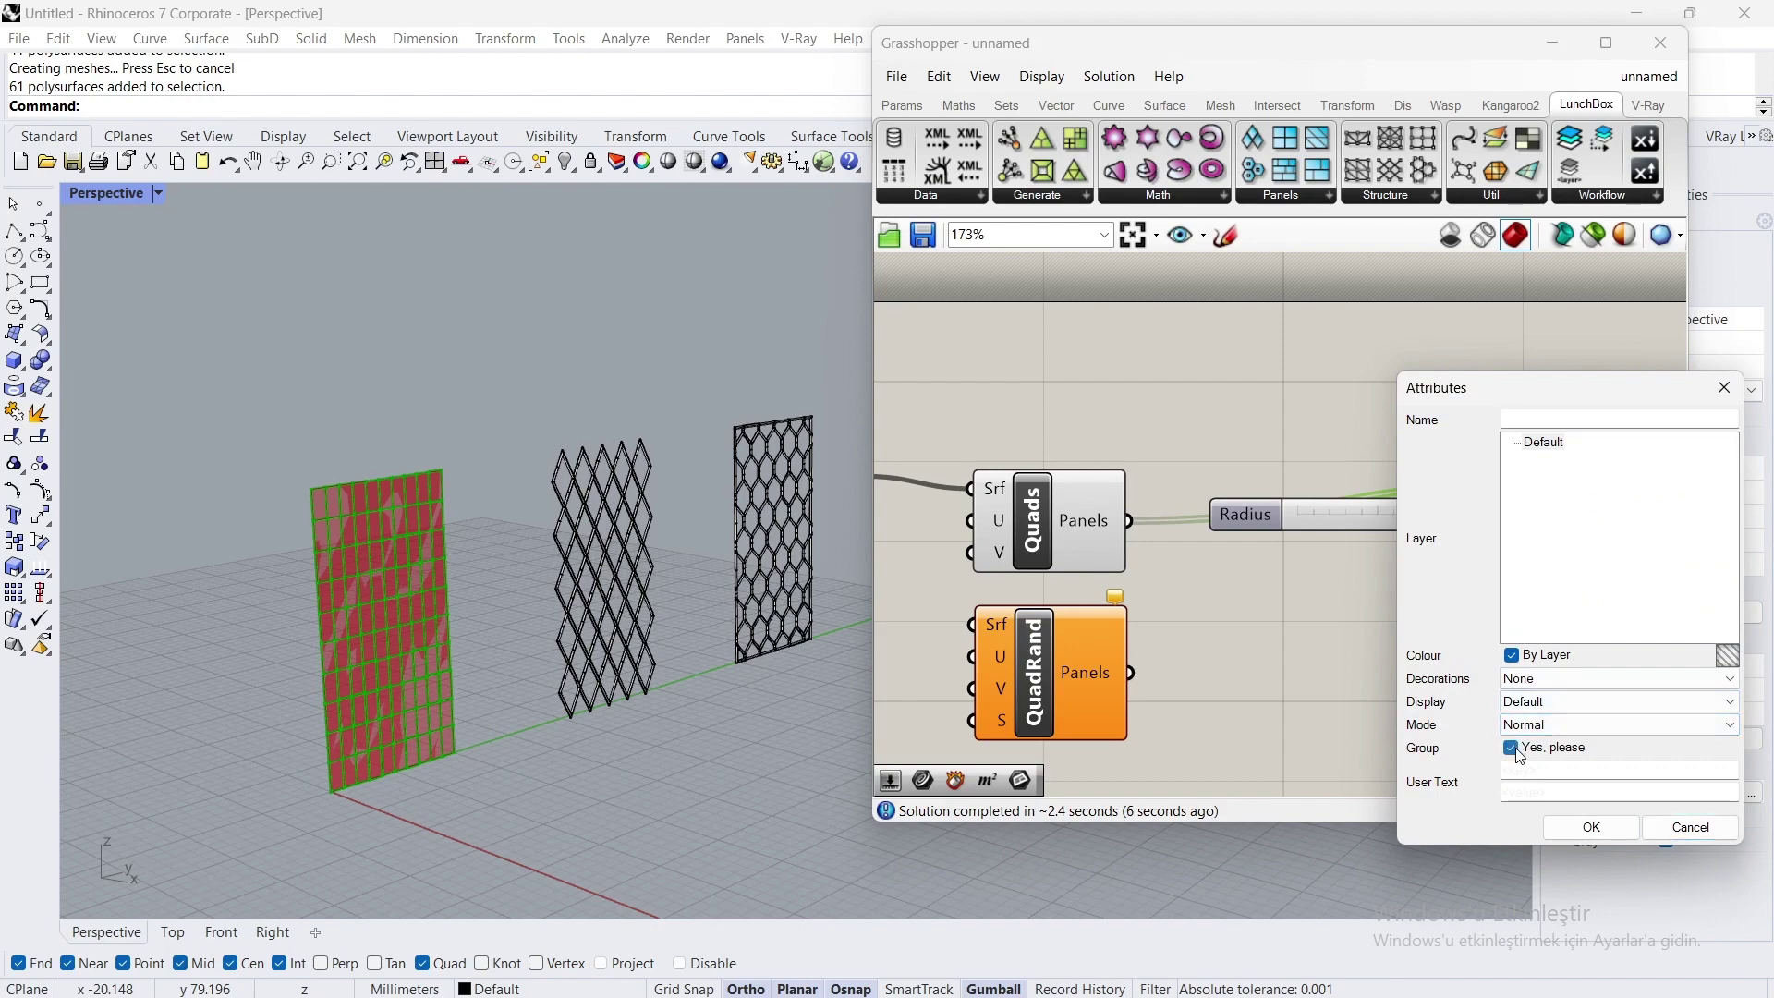
click(1590, 827)
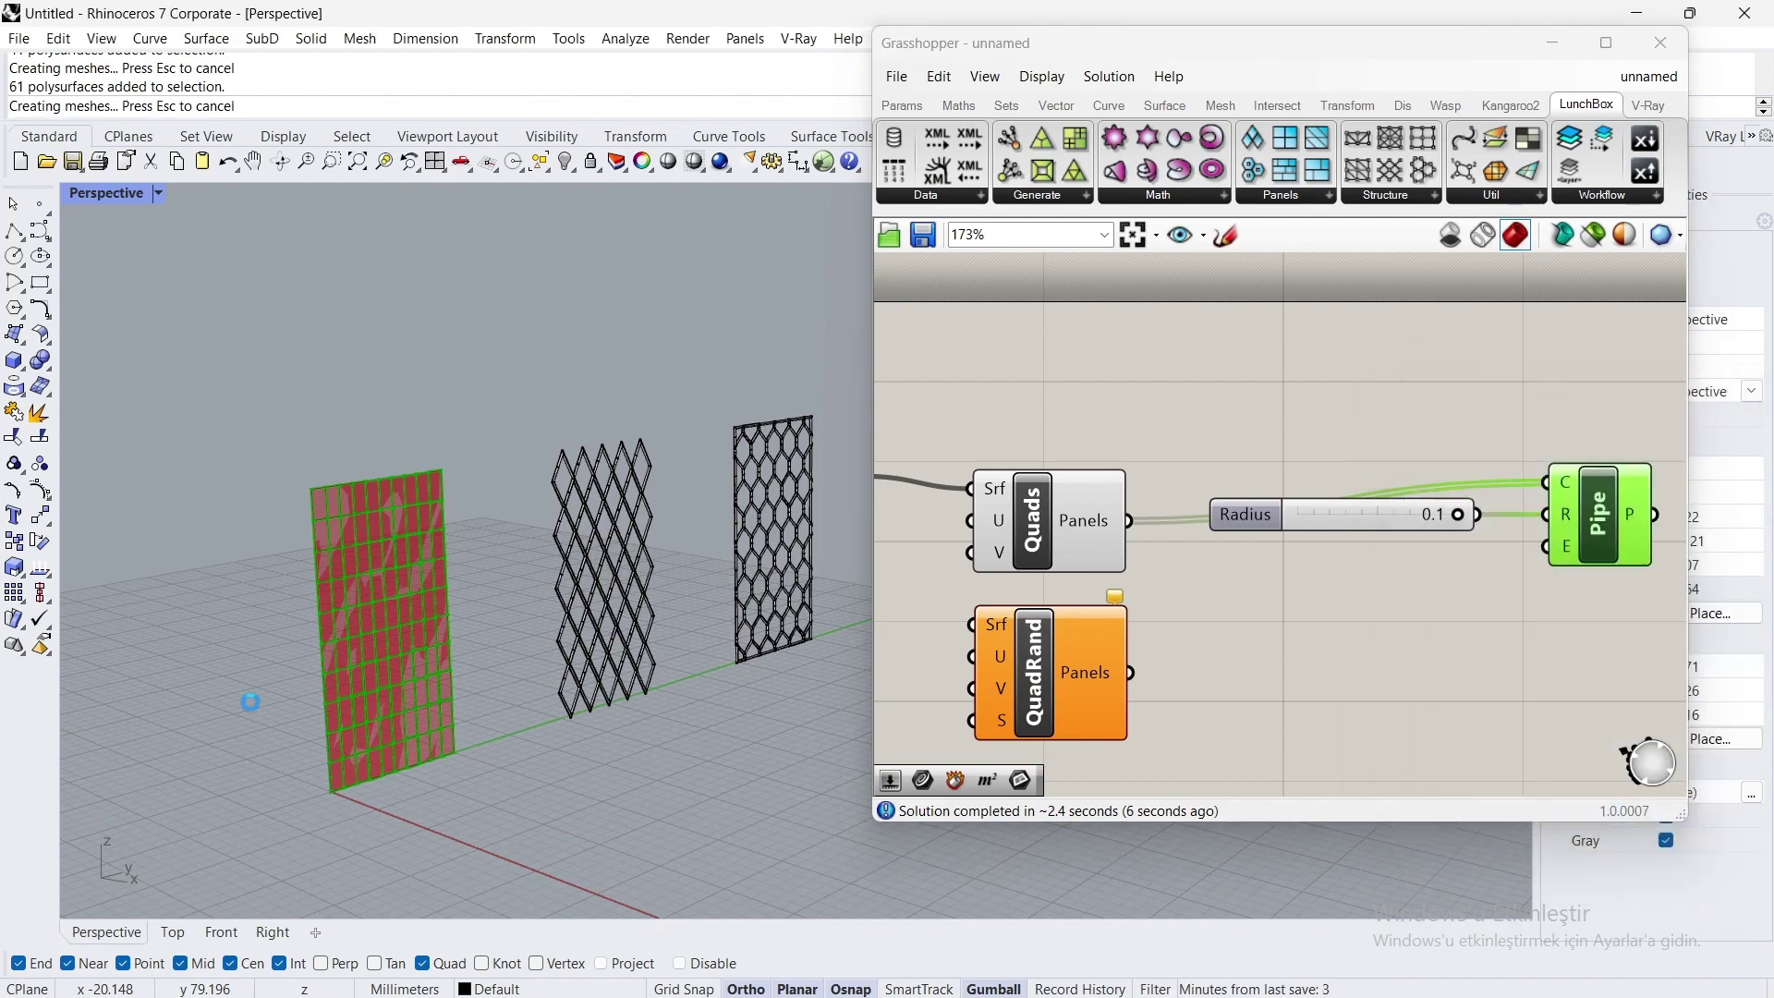
Step: Select the baked quad lattice in Rhino and move it 60 units along the green Y axis
scroll(380, 650, down, 3)
click(385, 664)
scroll(412, 602, up, 4)
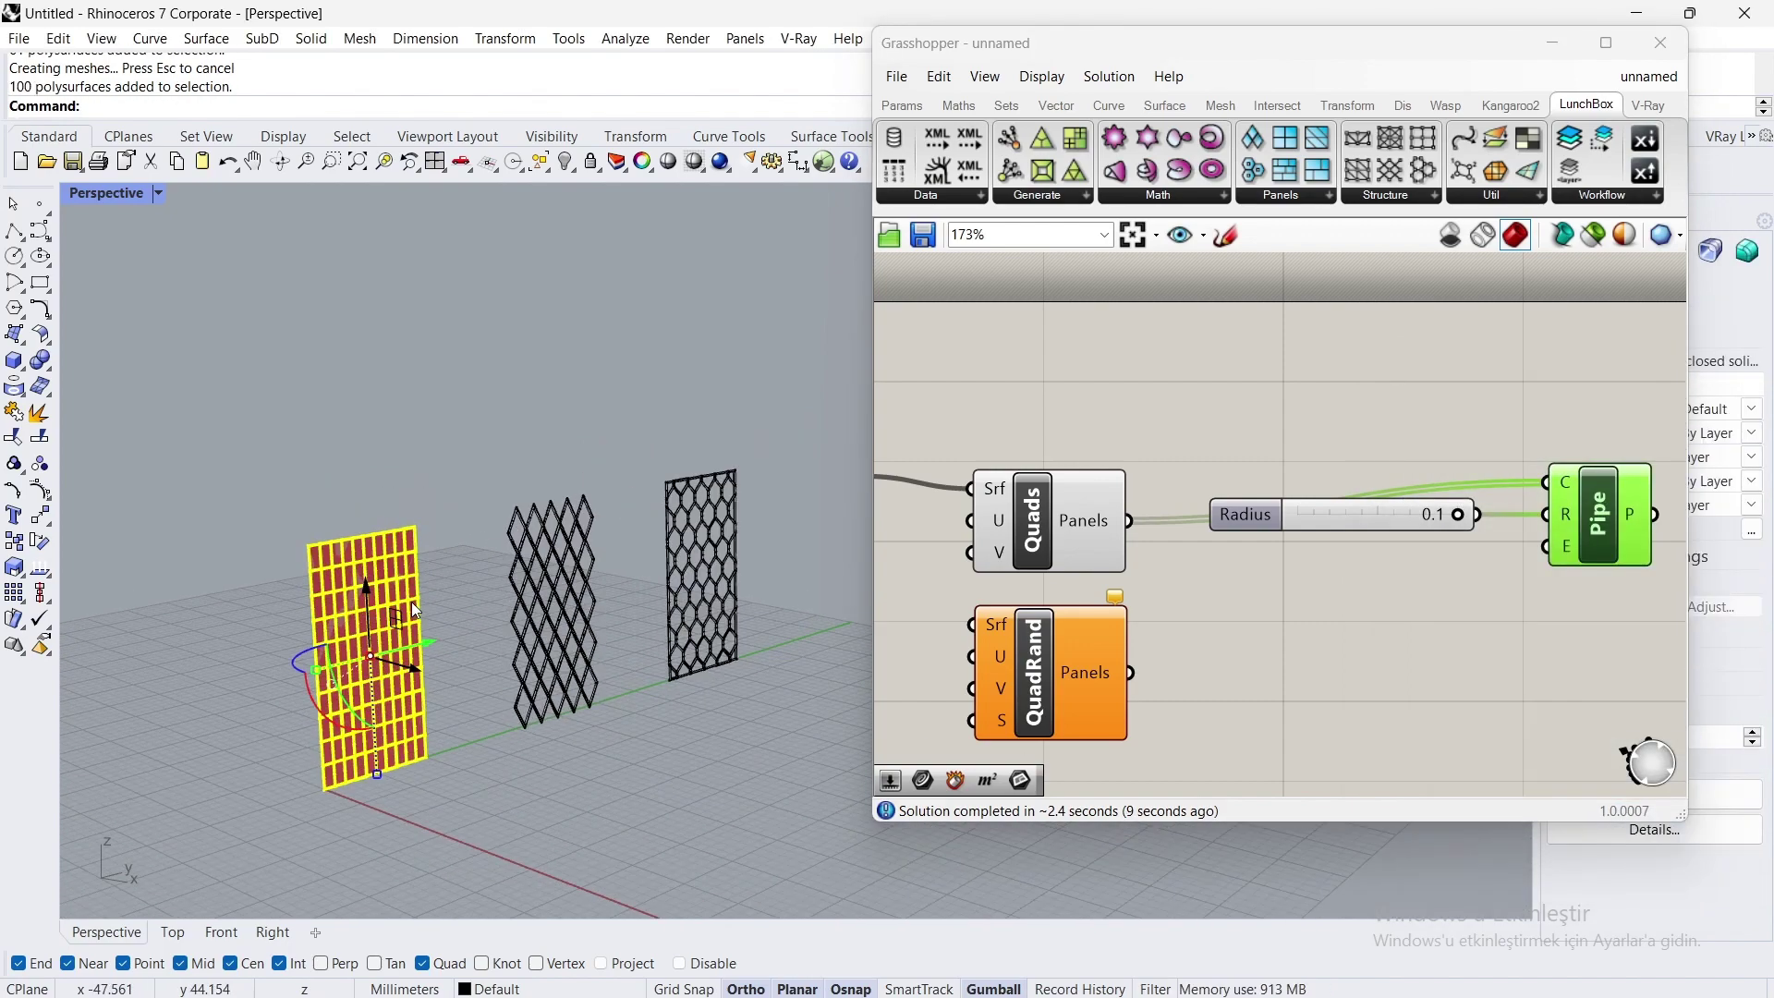
click(421, 654)
key(Return)
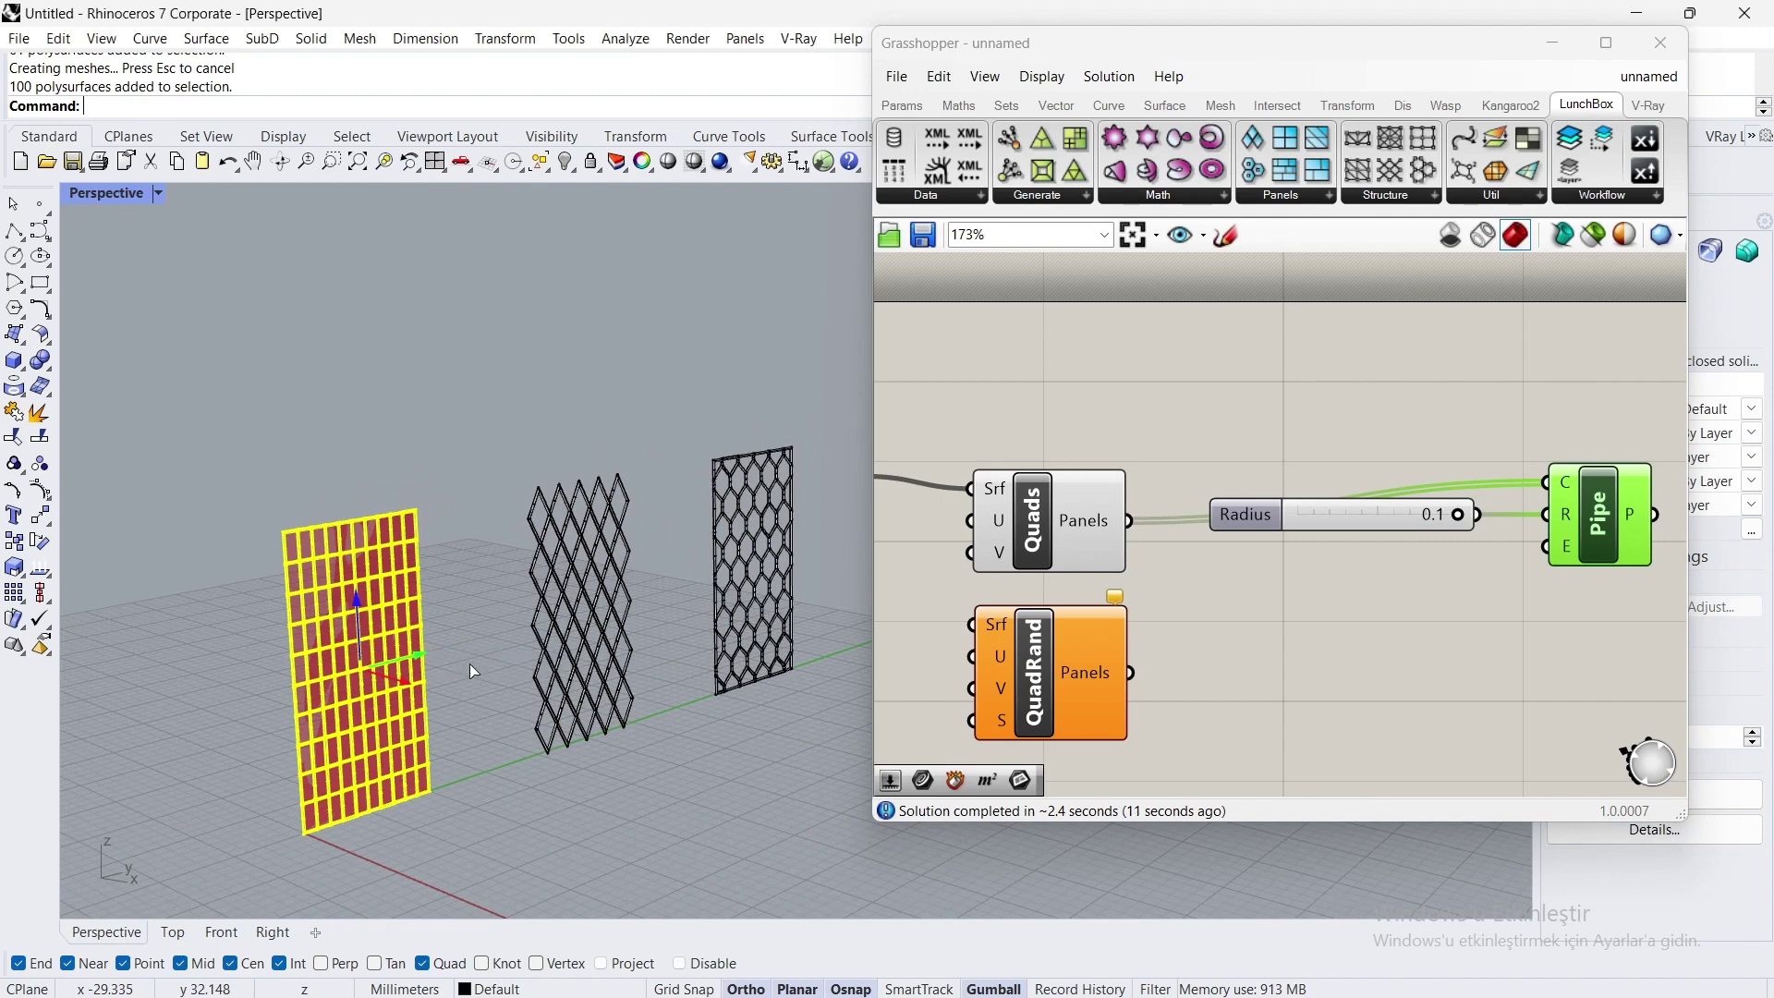
scroll(1387, 346, down, 3)
scroll(1386, 346, down, 1)
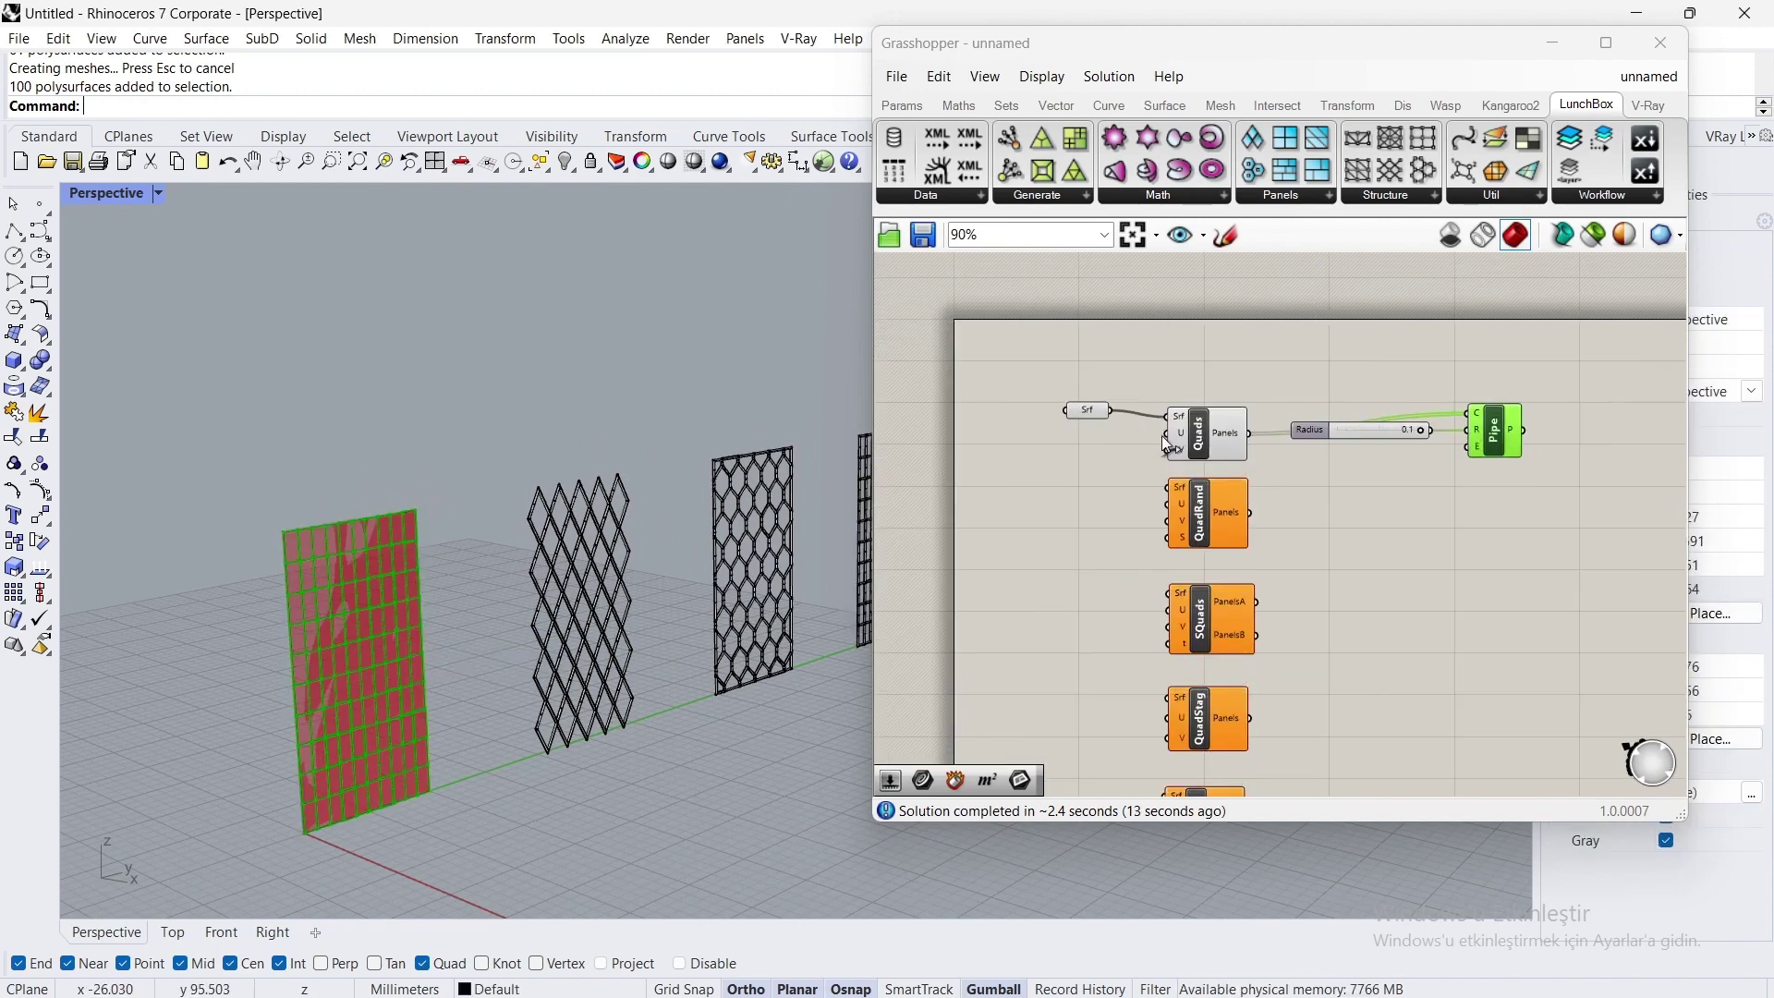
Step: Delete the Quads component and move the remaining panel components up beside the surface parameter
click(1186, 434)
key(Delete)
scroll(1207, 373, down, 4)
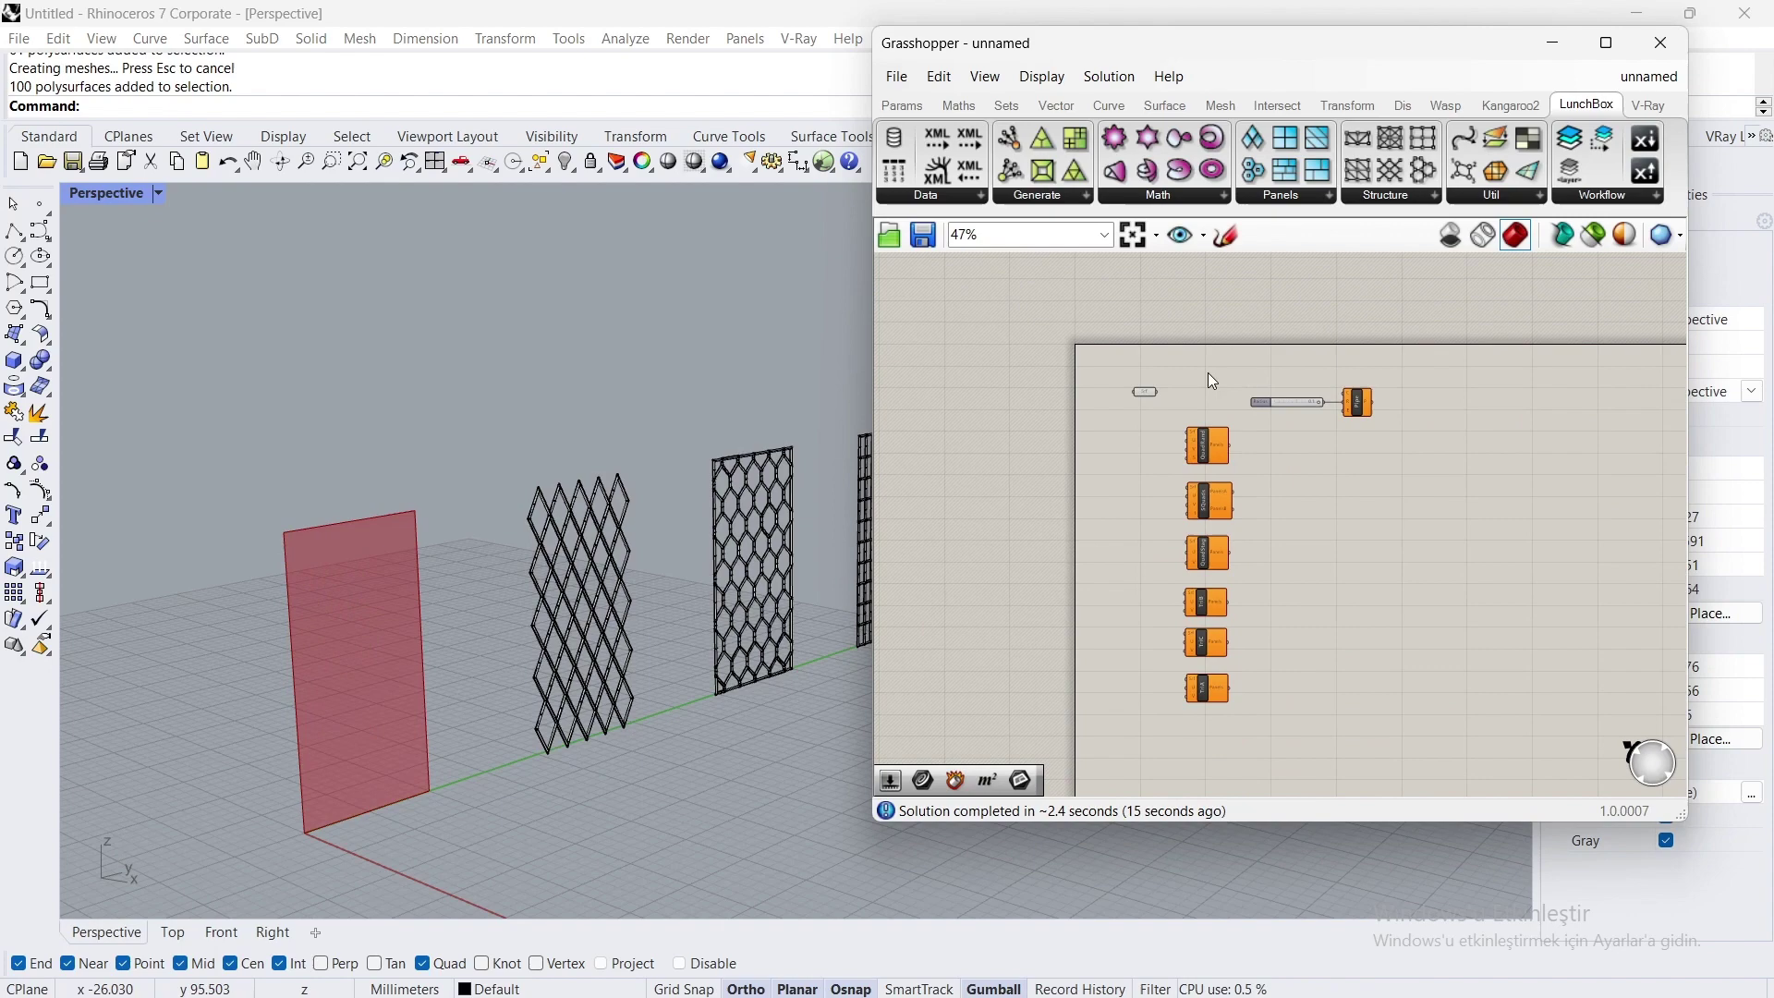
drag(1205, 363, 1206, 618)
drag(1207, 711, 1207, 713)
scroll(1155, 440, up, 5)
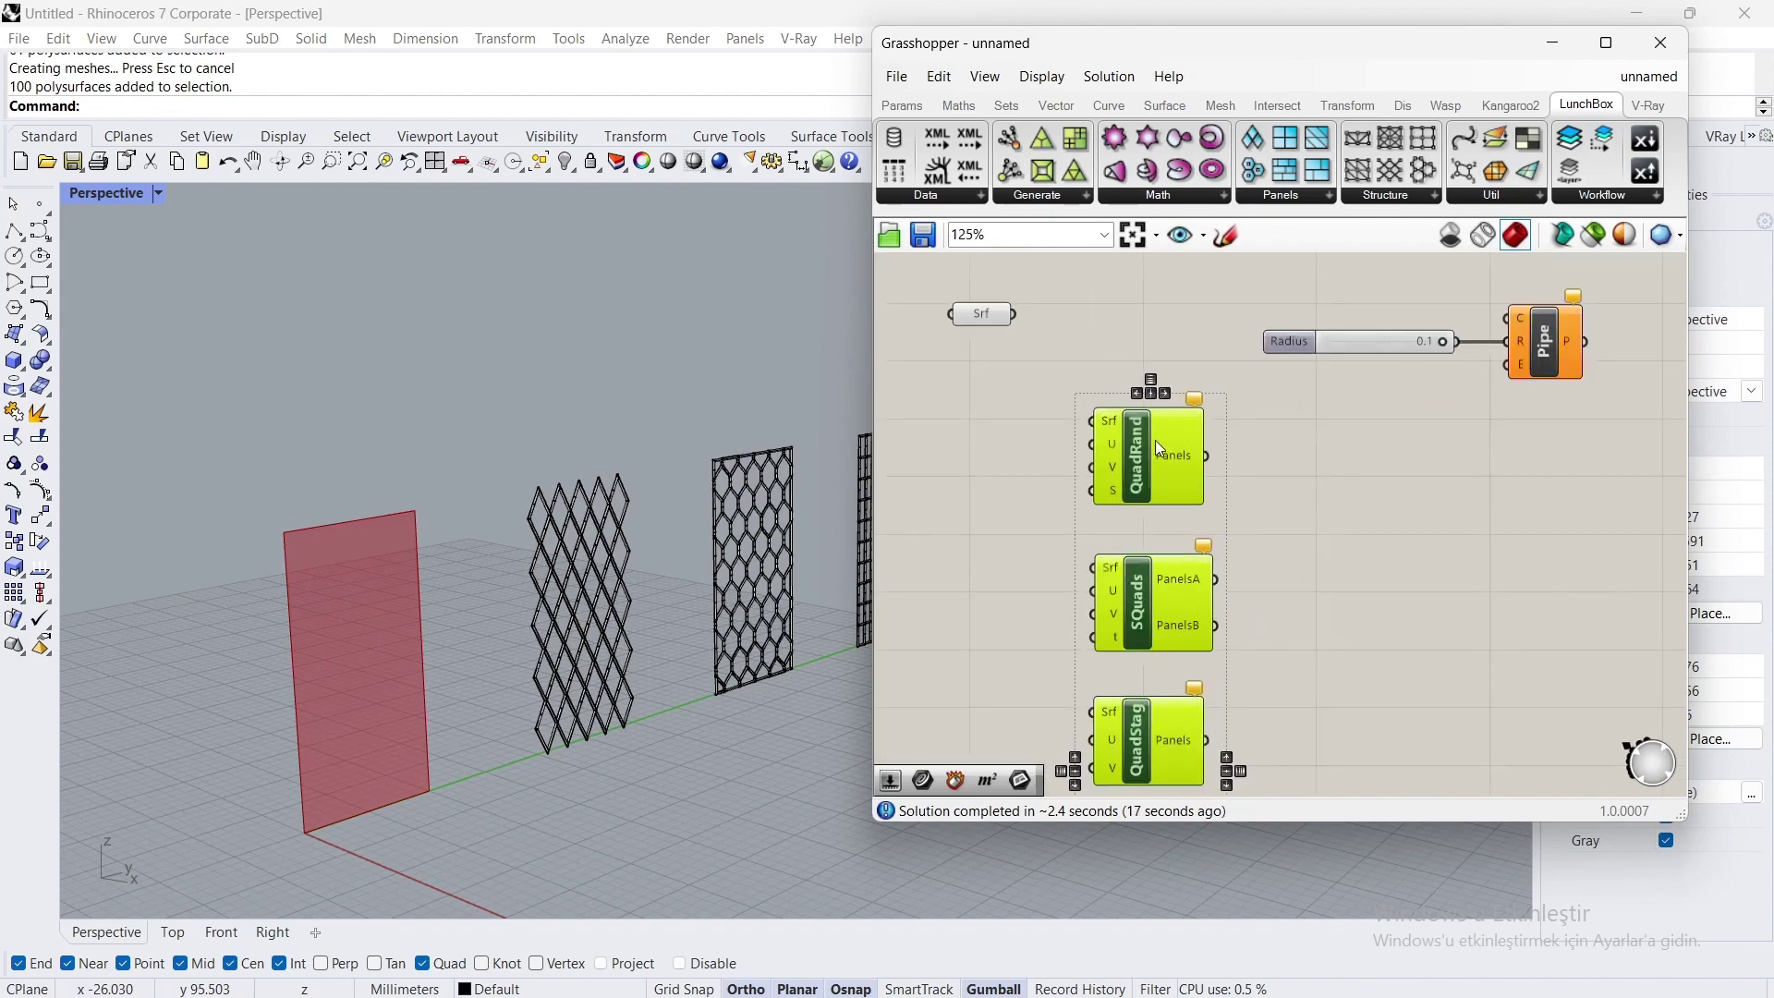
click(1019, 412)
scroll(1012, 342, up, 3)
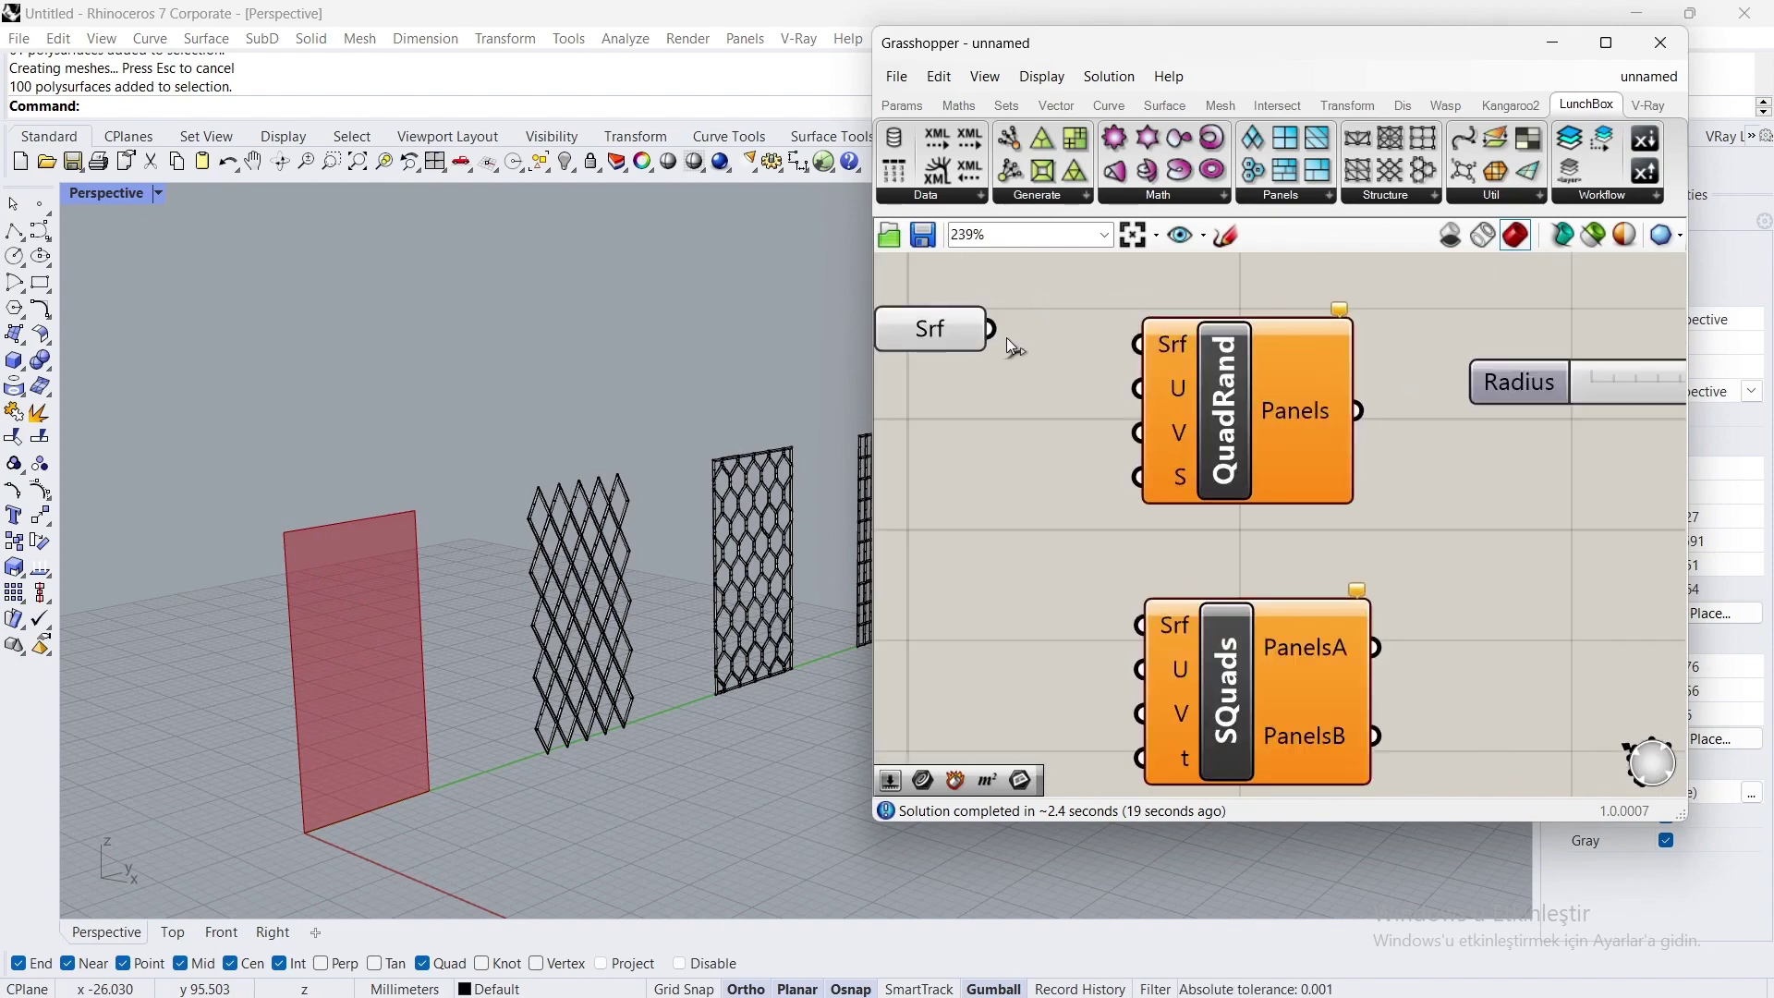
Step: Wire the surface parameter into QuadRand and its Panels output into Pipe's curve input
drag(990, 329, 1138, 344)
scroll(1056, 421, down, 1)
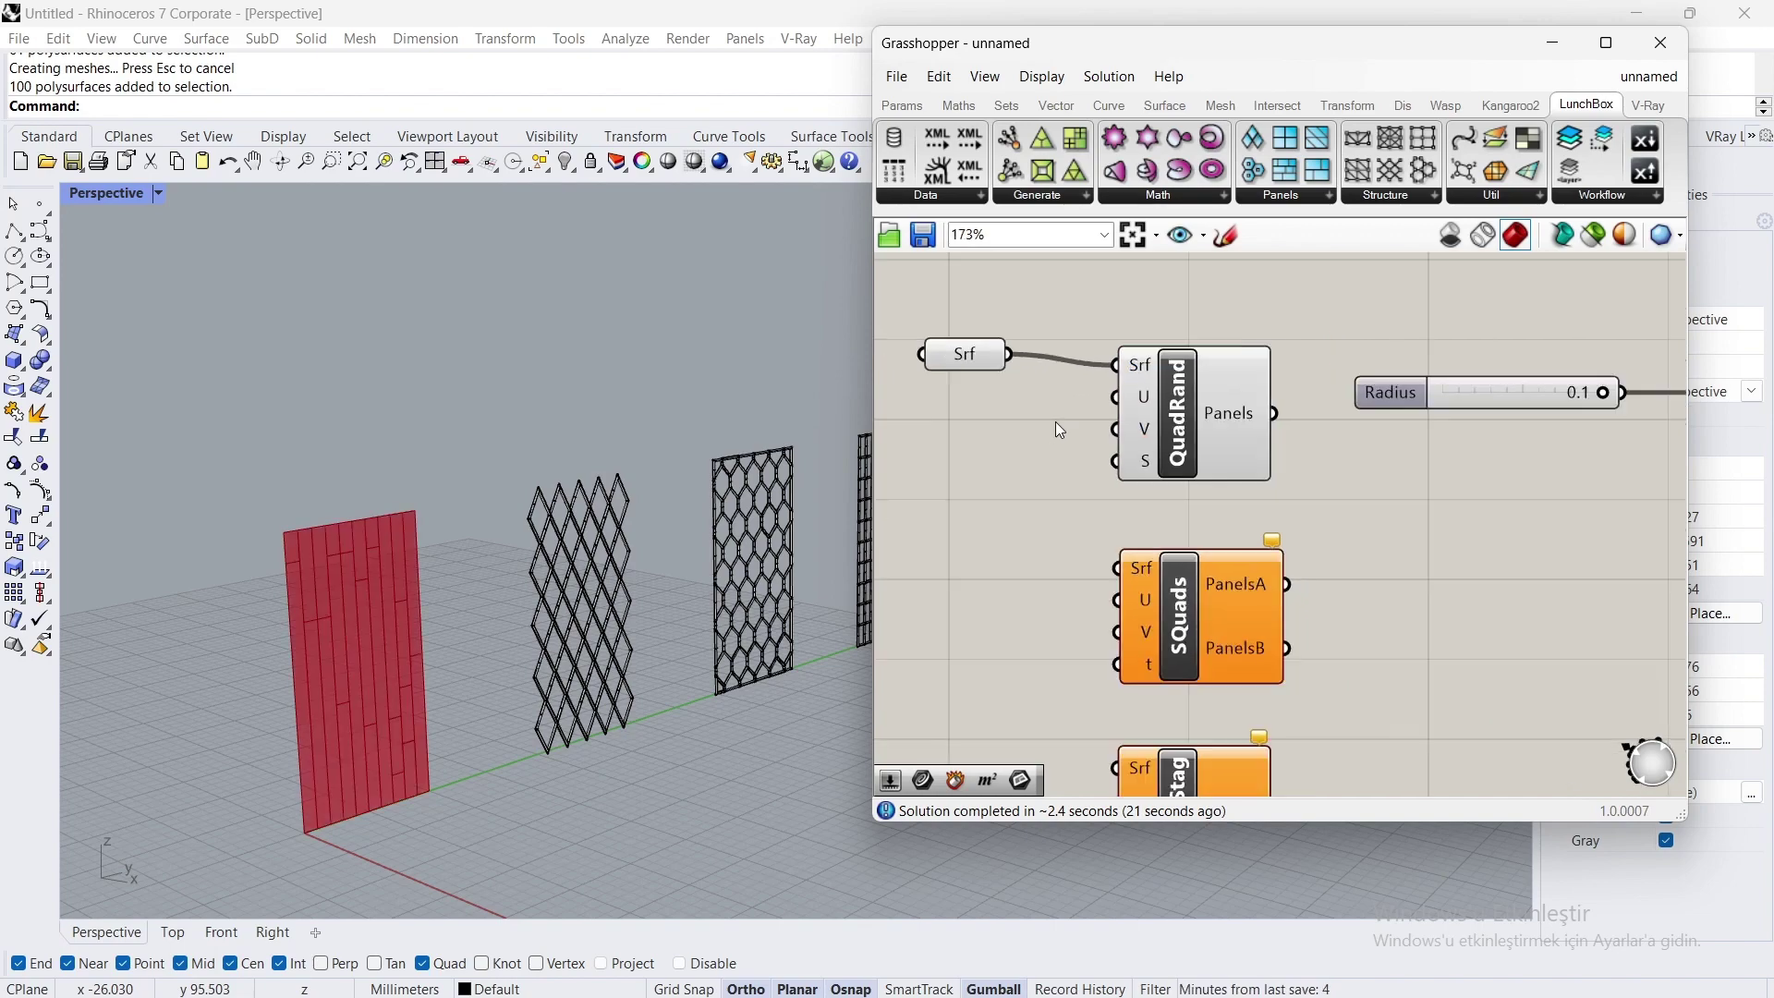
scroll(1027, 446, down, 2)
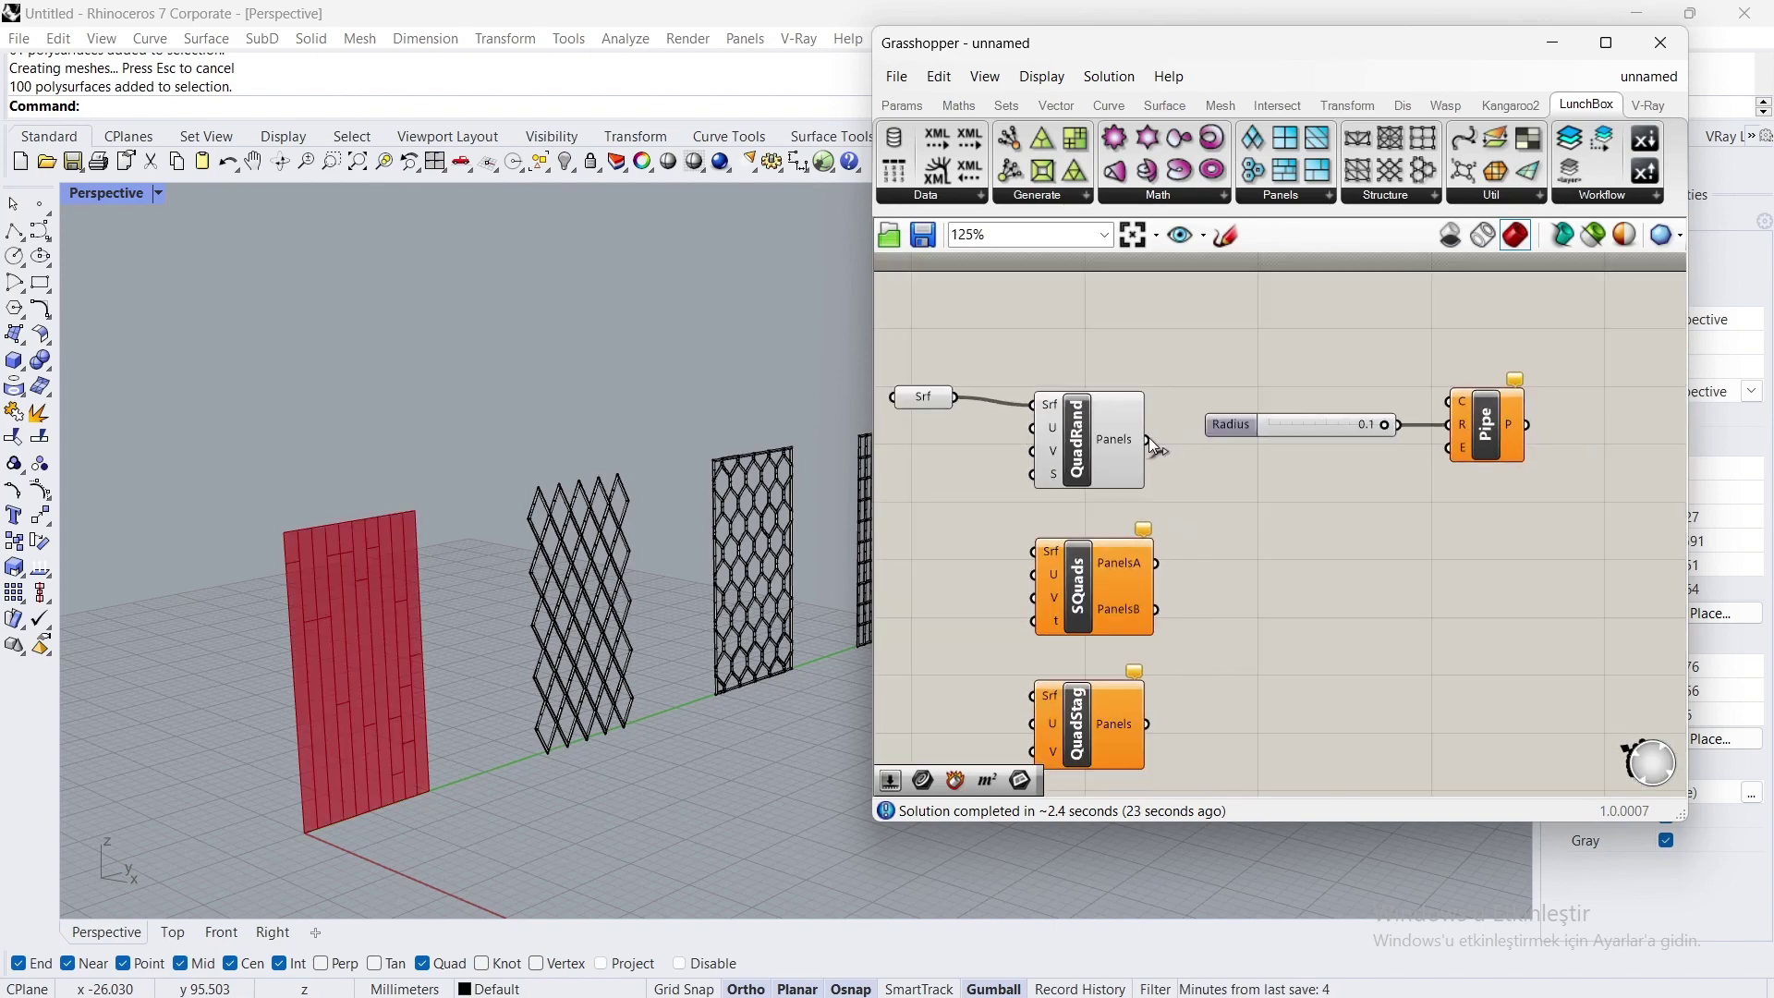
drag(1148, 440, 1435, 411)
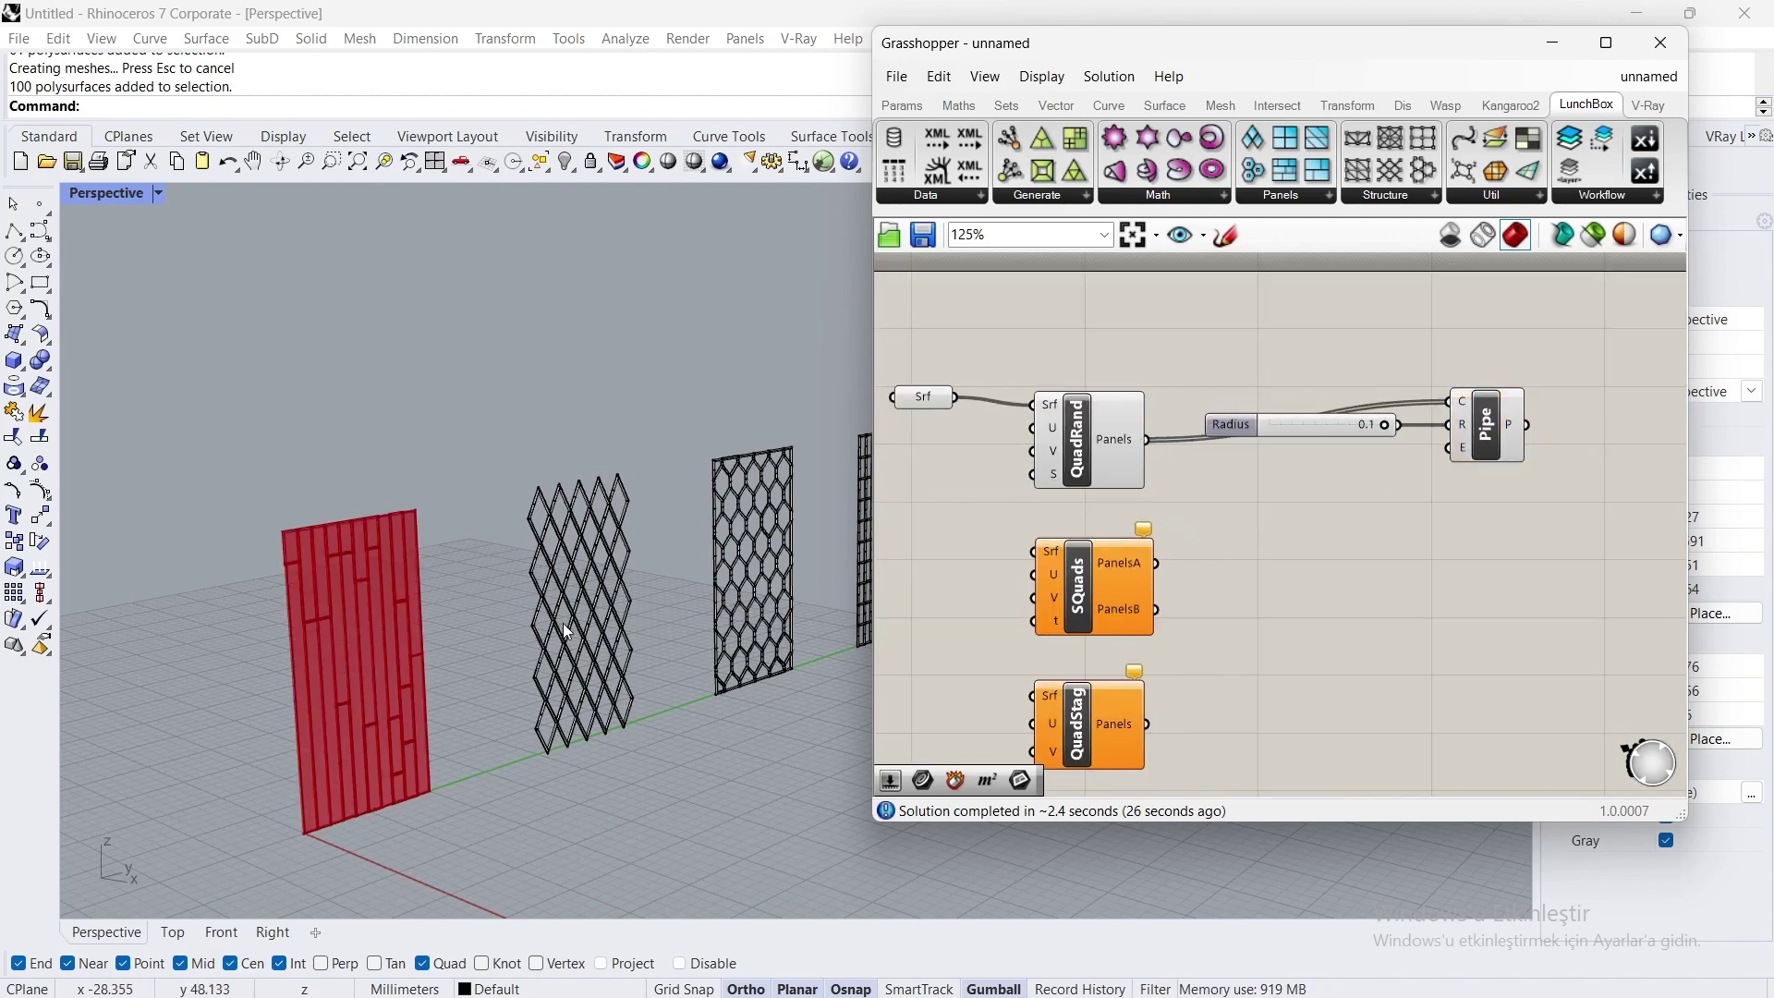
Step: Bake the QuadRand Pipe geometry into Rhino as a group
click(1461, 458)
right_click(1489, 430)
click(1532, 518)
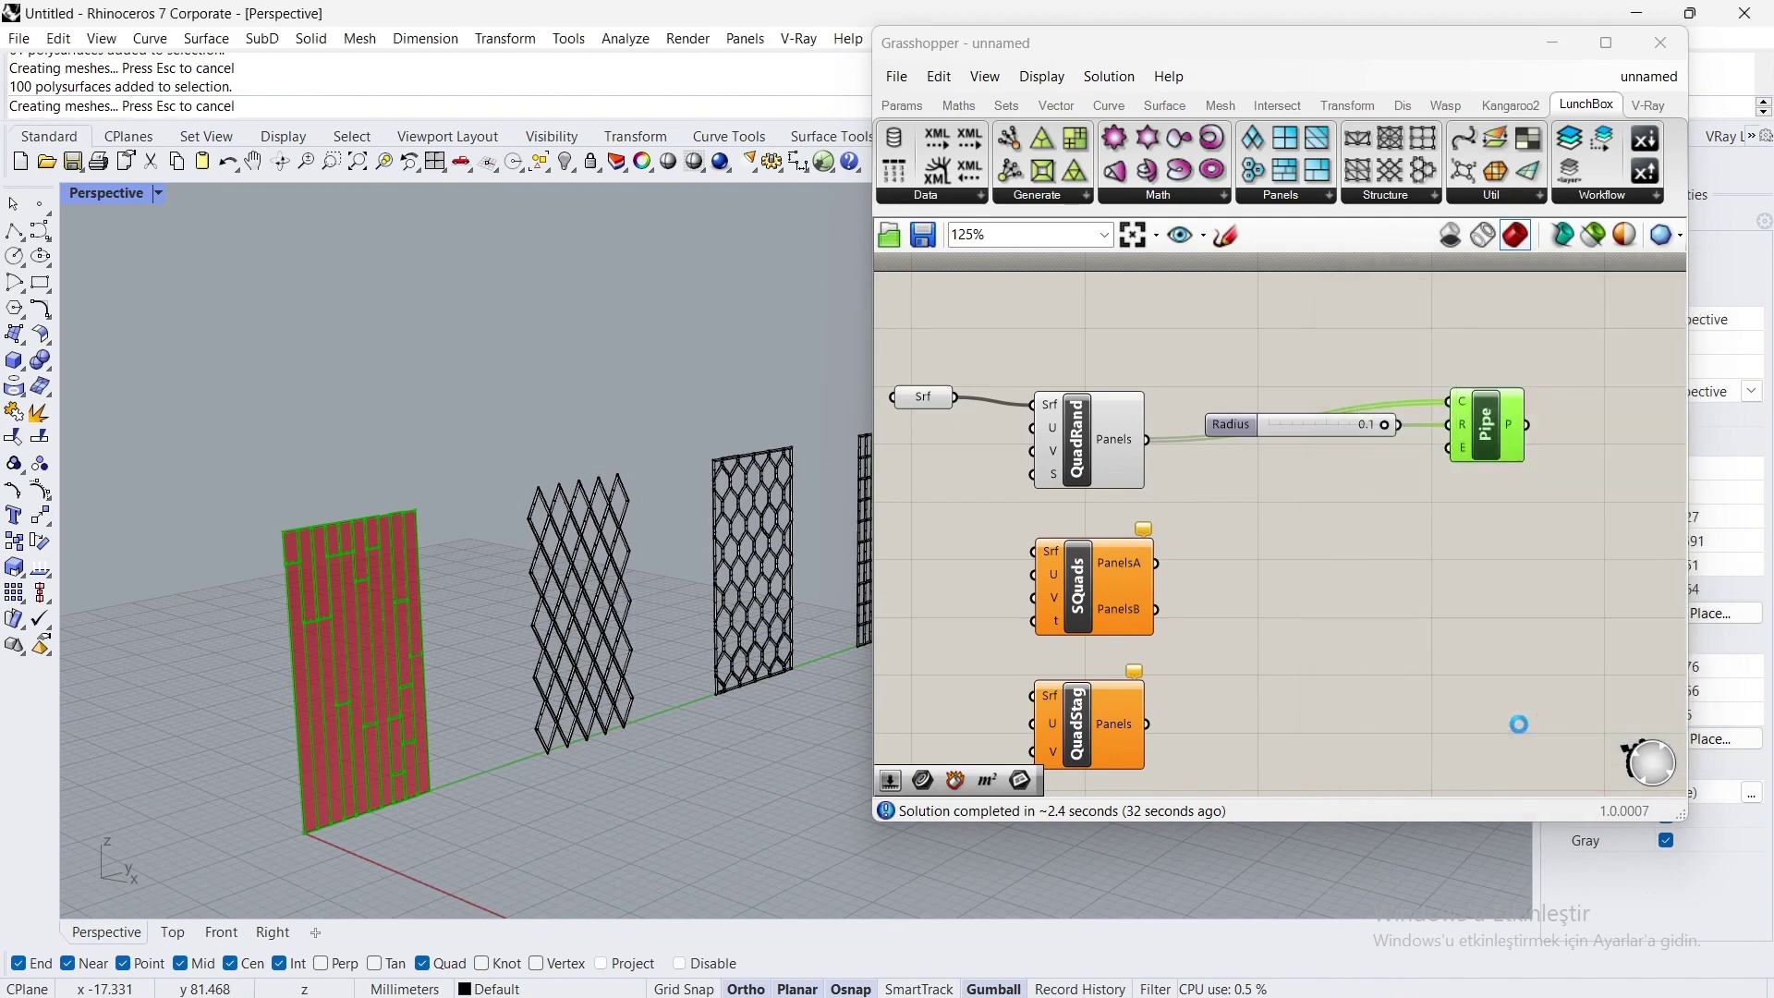
click(1523, 729)
Step: Move the baked random quad lattice 20 units along the red X axis and 20 units along the green Y axis
click(388, 670)
click(412, 691)
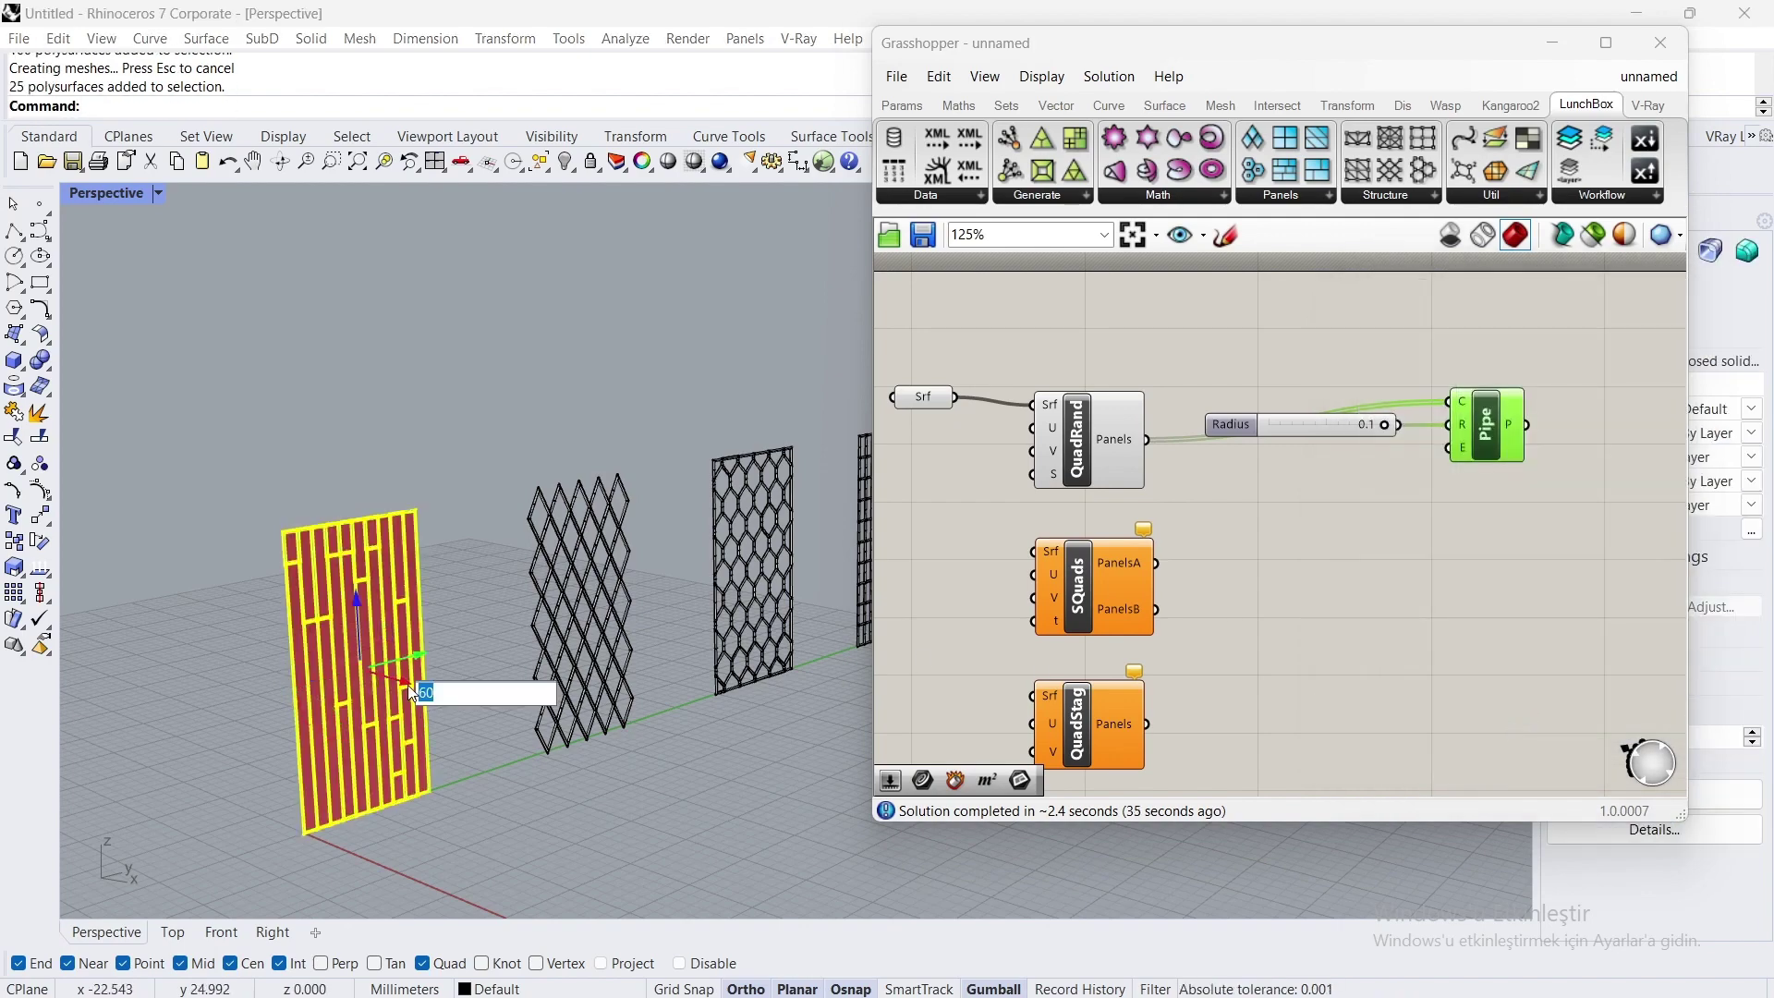
text(20)
key(Return)
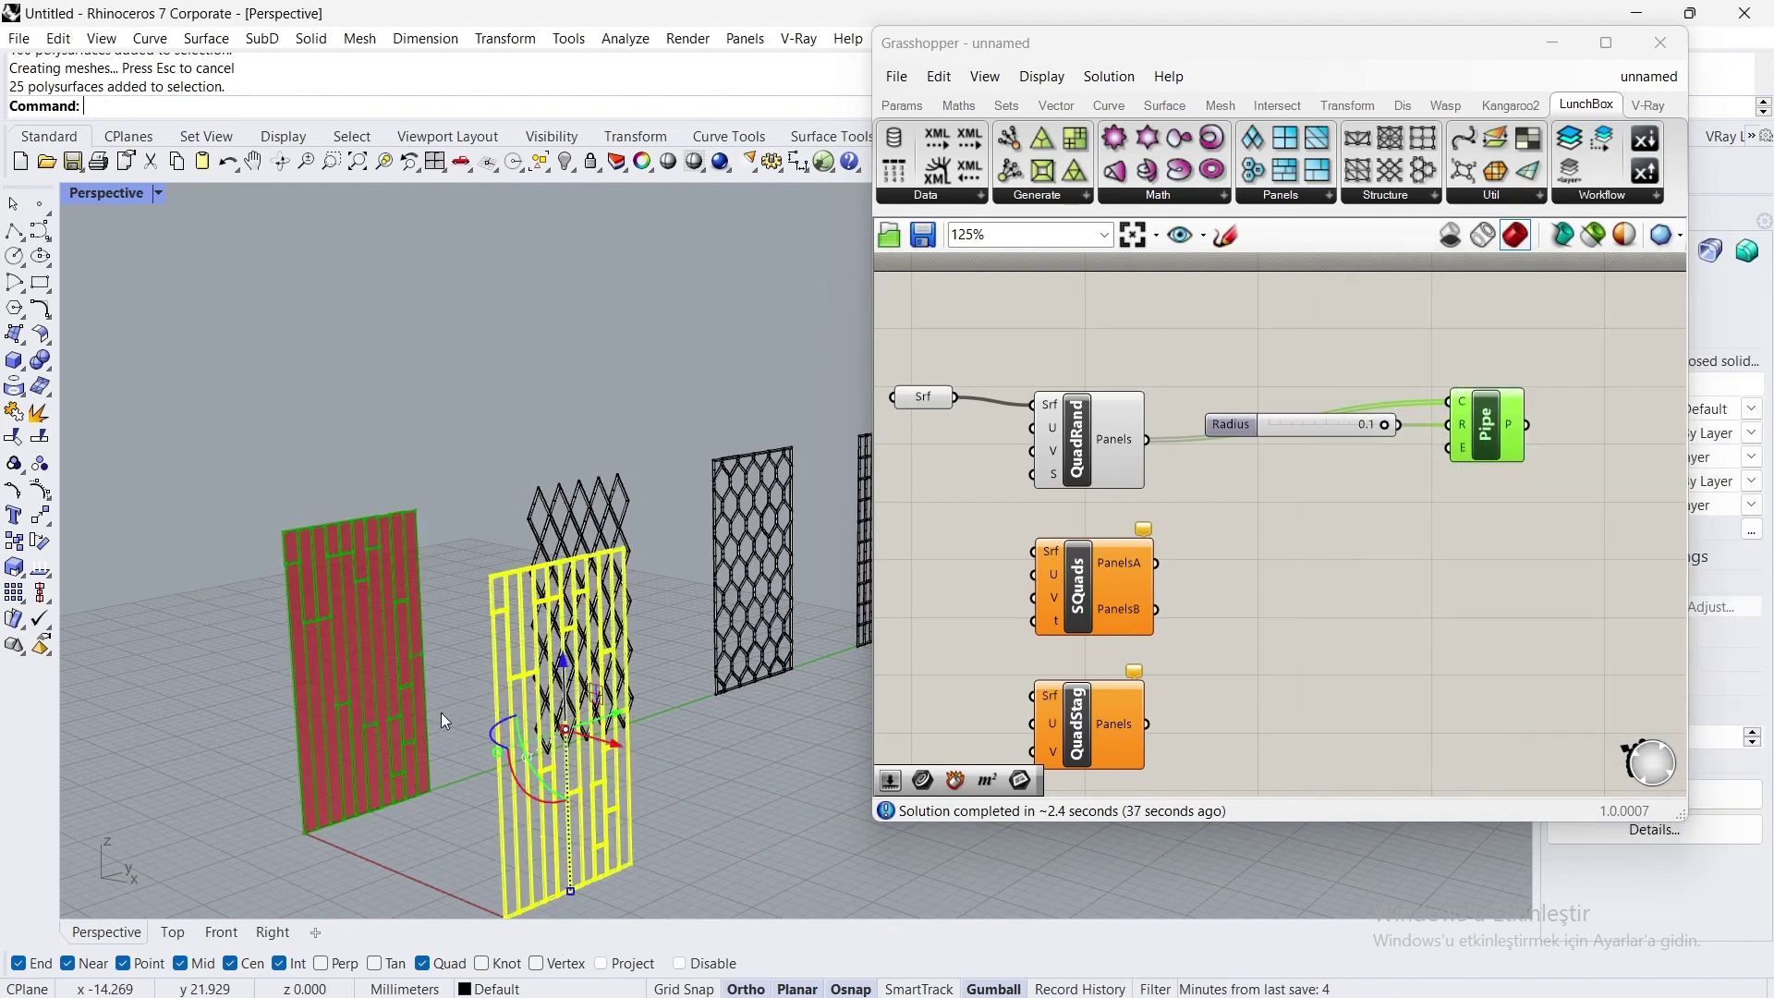
click(622, 717)
key(Return)
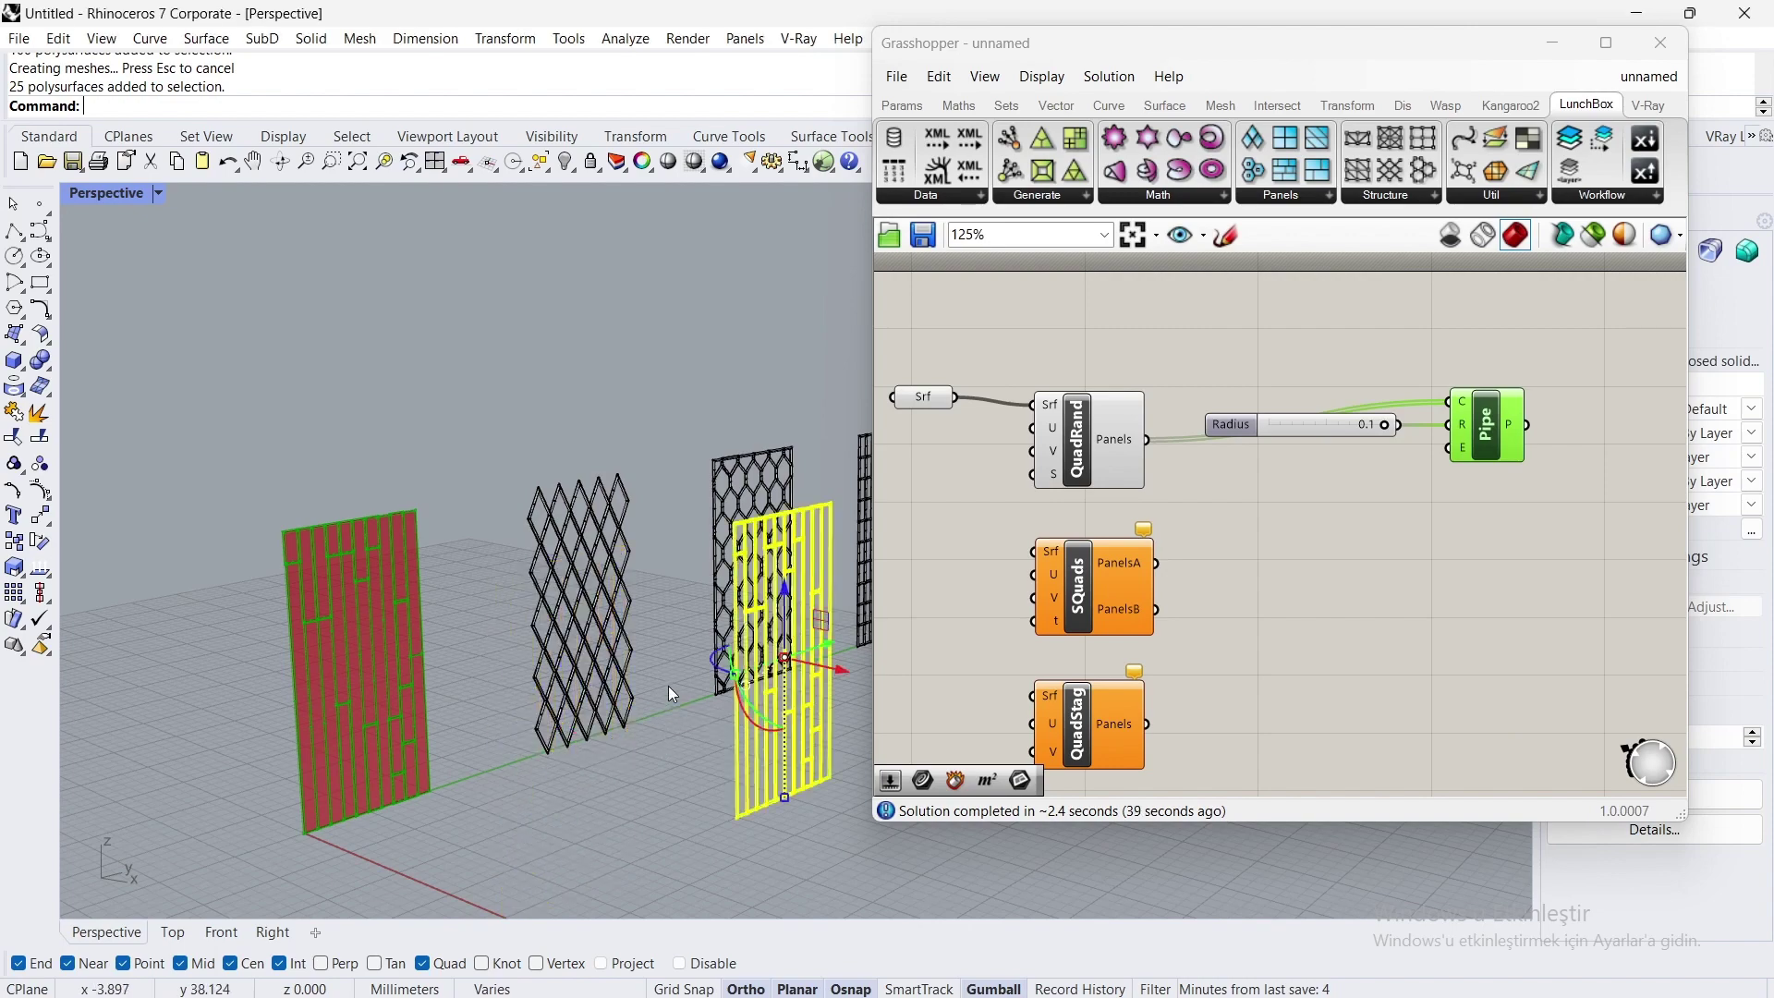
click(637, 819)
Step: Delete the QuadRand component and move the remaining panel components up beside the surface parameter
scroll(1136, 416, down, 3)
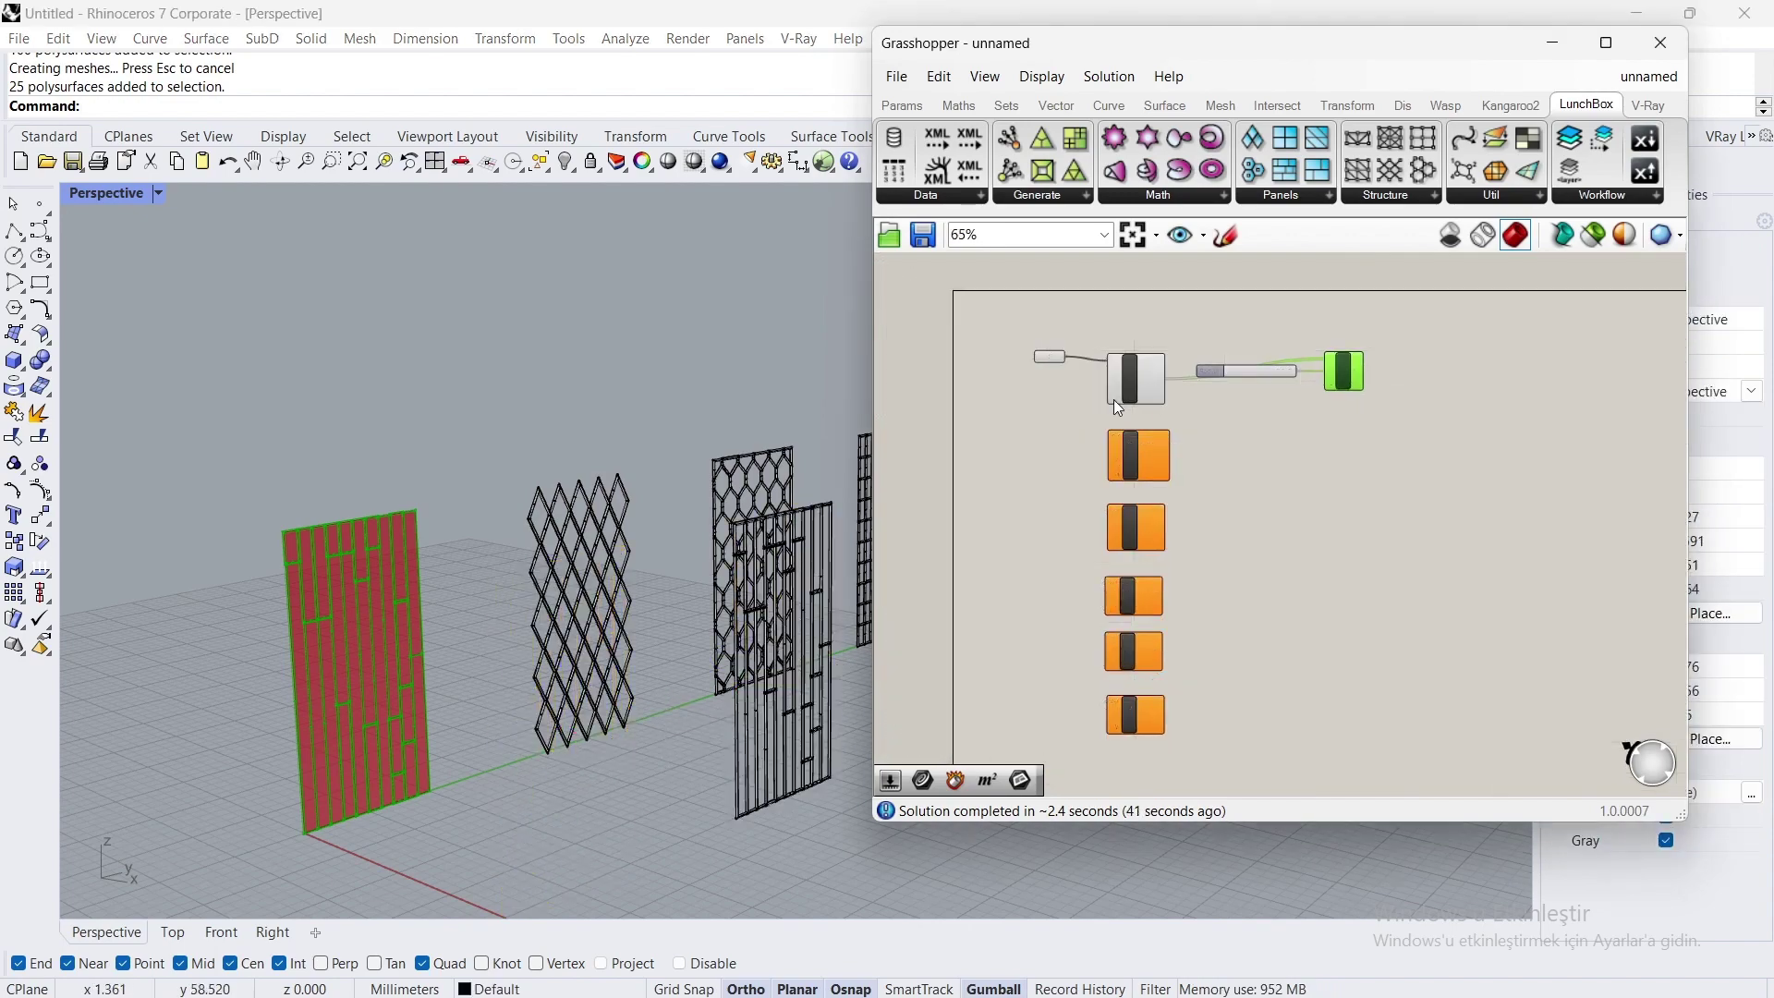
click(1133, 368)
scroll(1133, 368, up, 1)
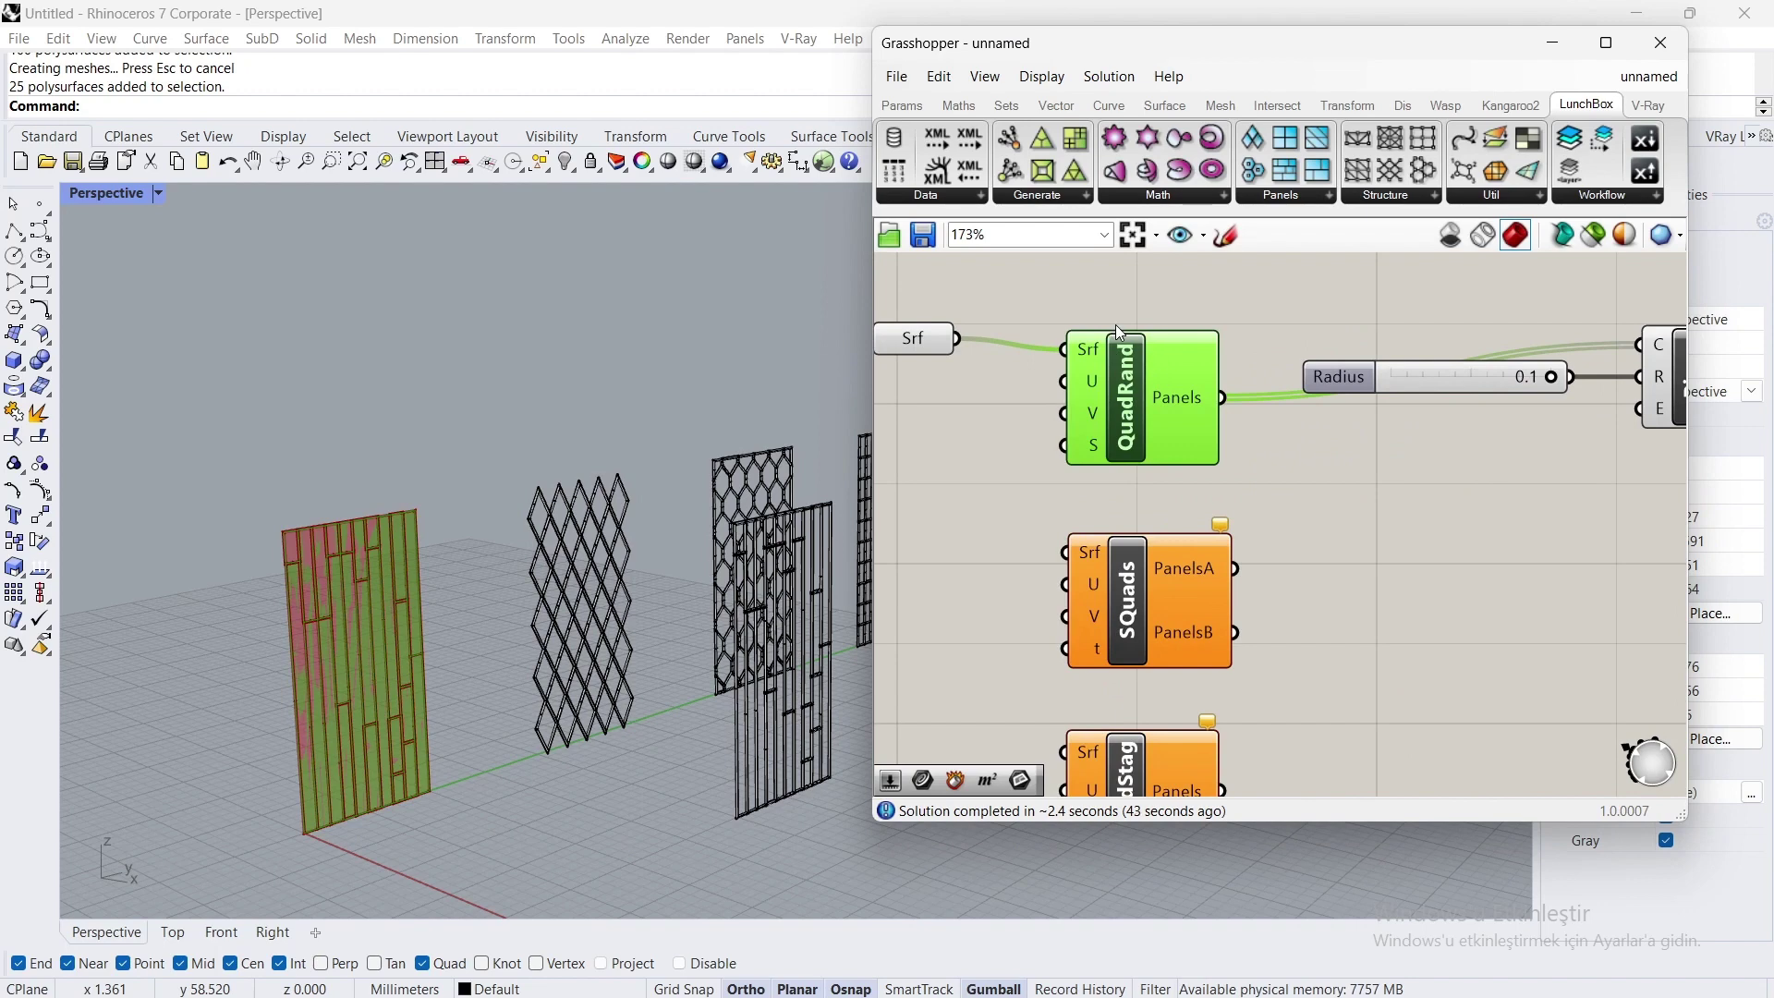
key(Delete)
scroll(1133, 324, down, 3)
drag(1144, 316, 1116, 641)
scroll(1105, 338, up, 5)
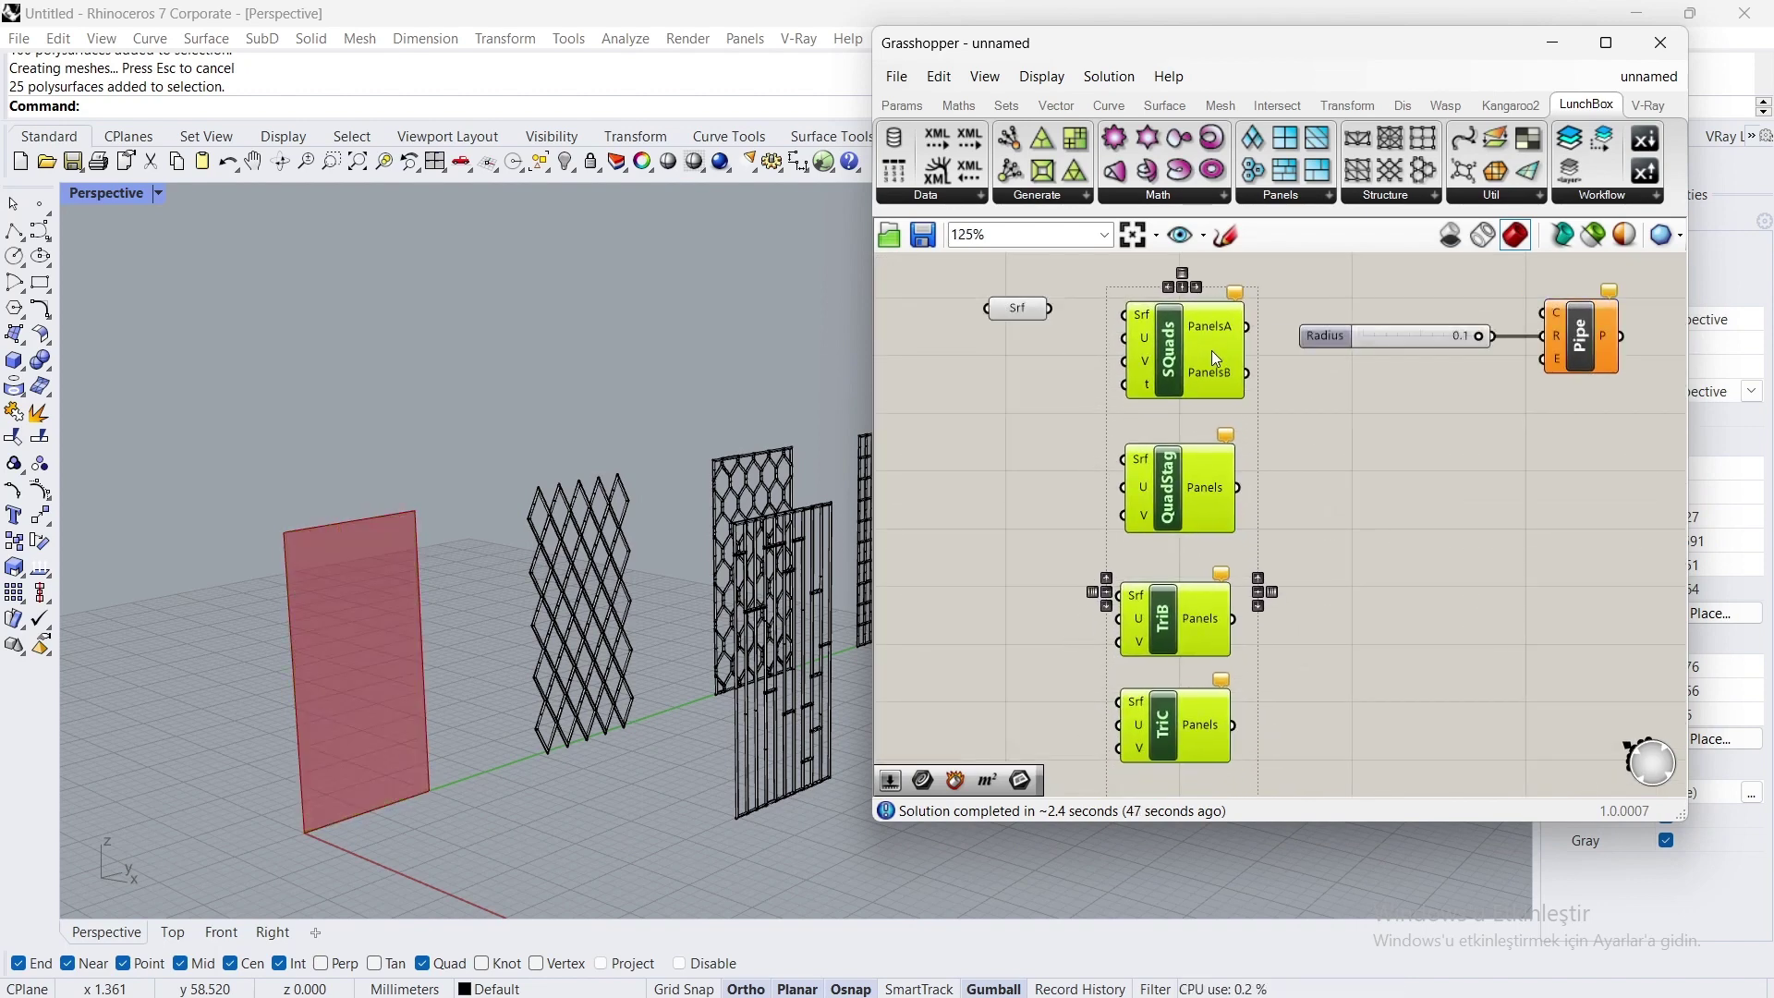
click(1102, 385)
Step: Wire the surface parameter into SQuads and its PanelsA output into Pipe's curve input
drag(1051, 308, 1124, 314)
right_drag(1296, 301, 1222, 313)
drag(1175, 338, 1459, 322)
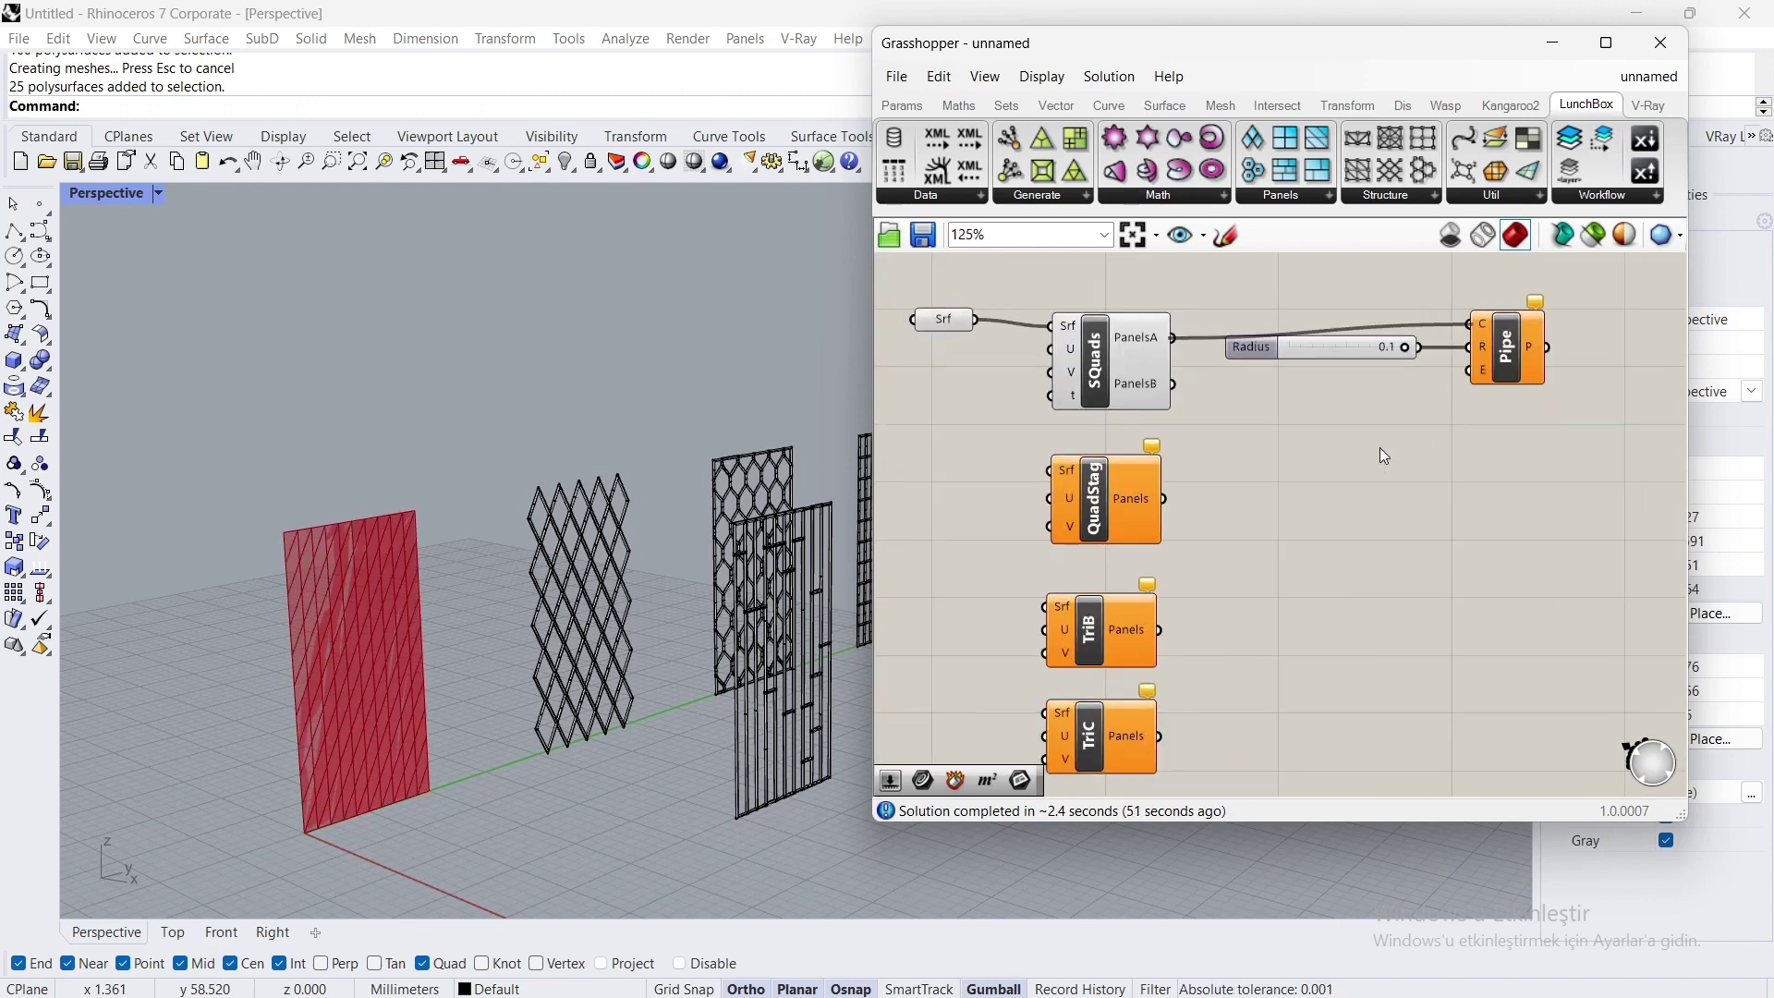
Step: Bake the SQuads Pipe geometry to the Default layer with grouping enabled
click(1489, 359)
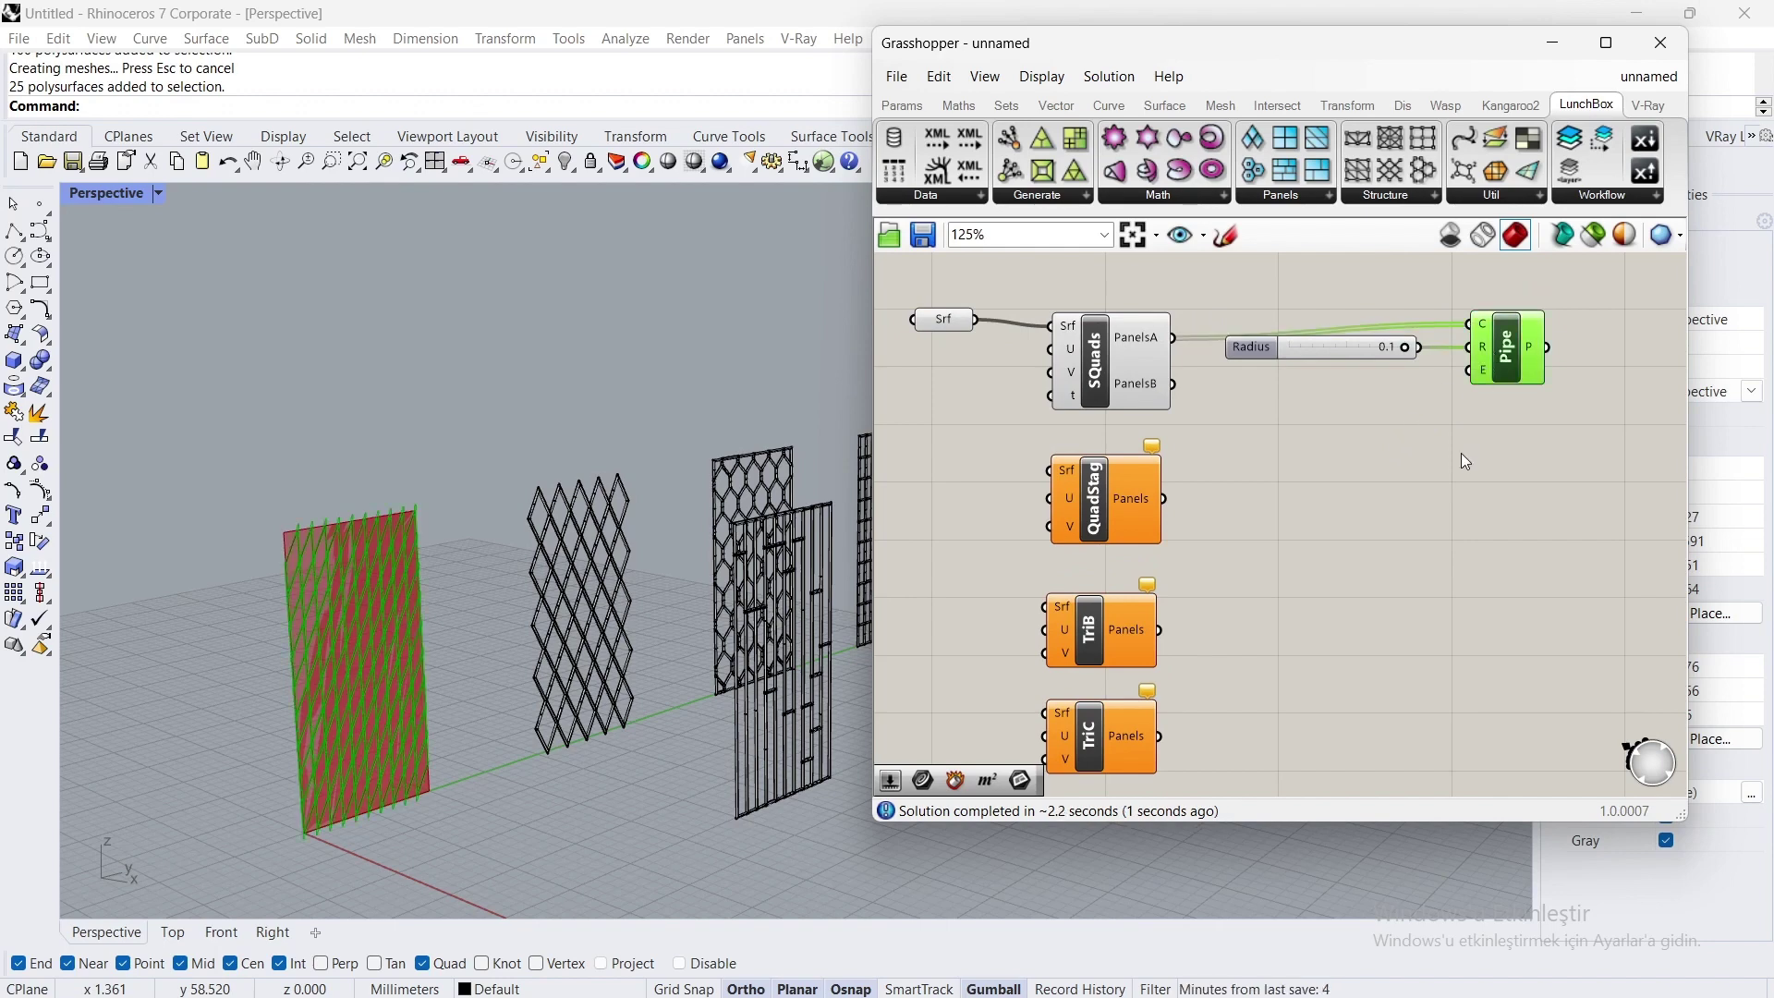
click(1460, 467)
click(1489, 356)
right_click(1495, 342)
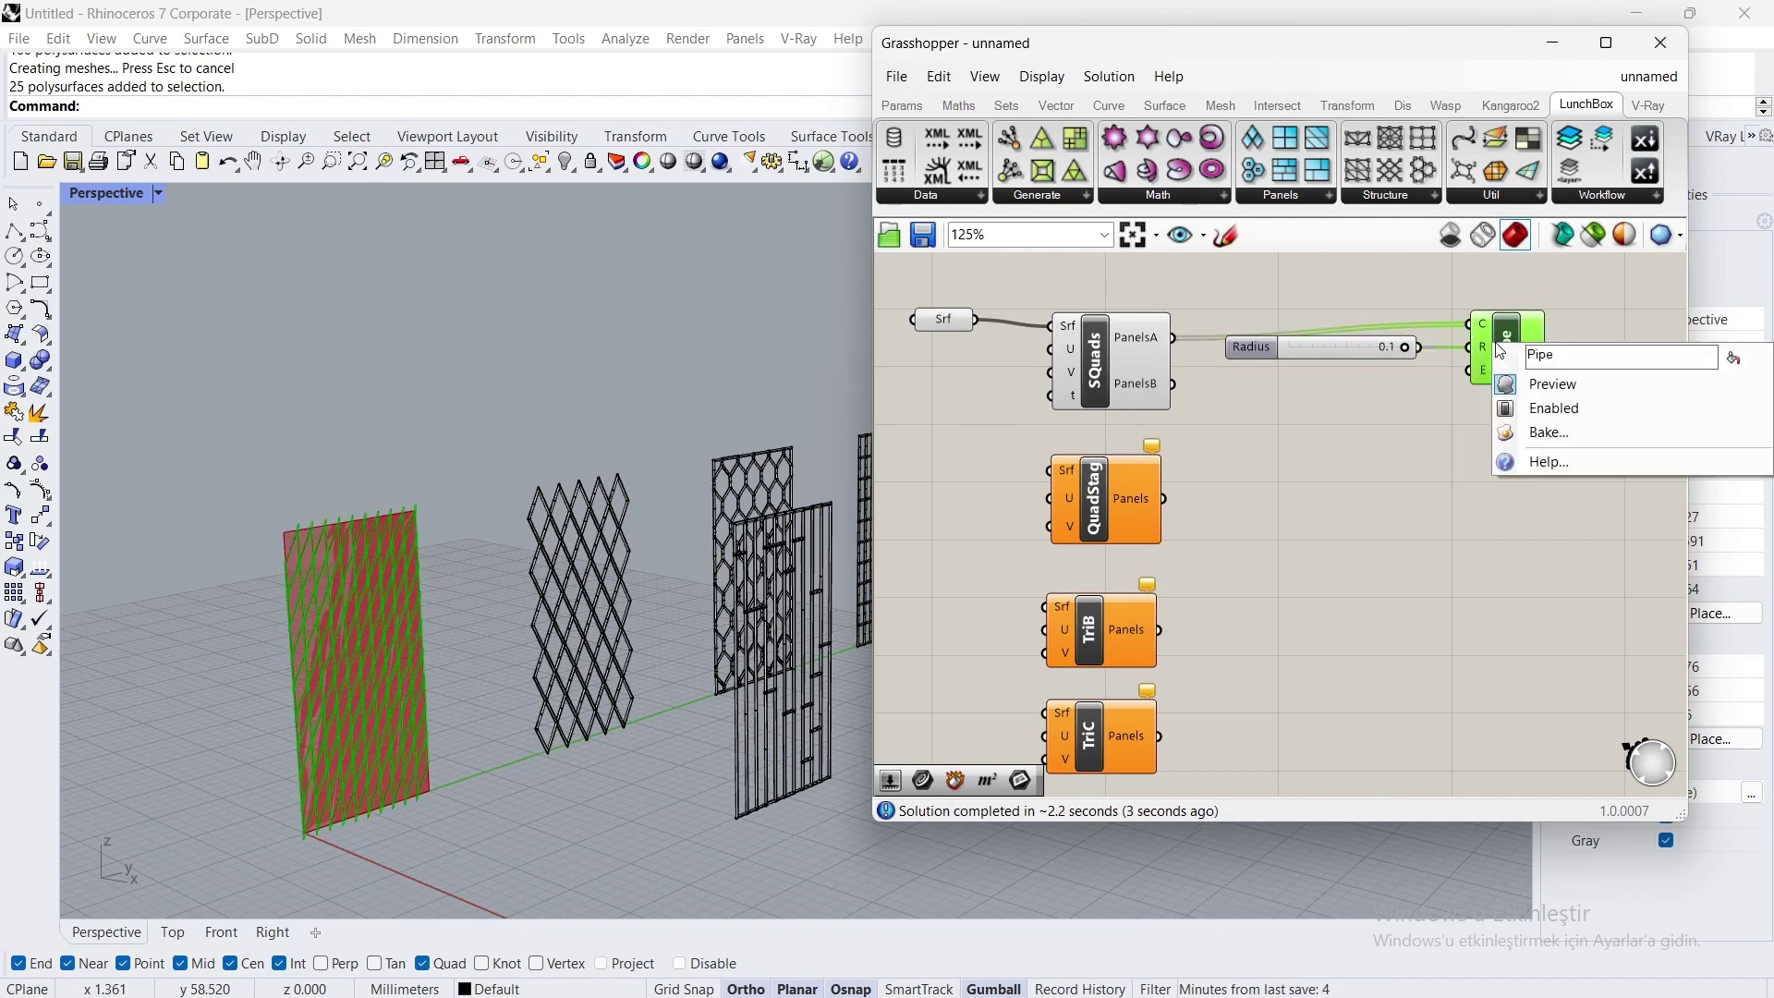
click(1523, 431)
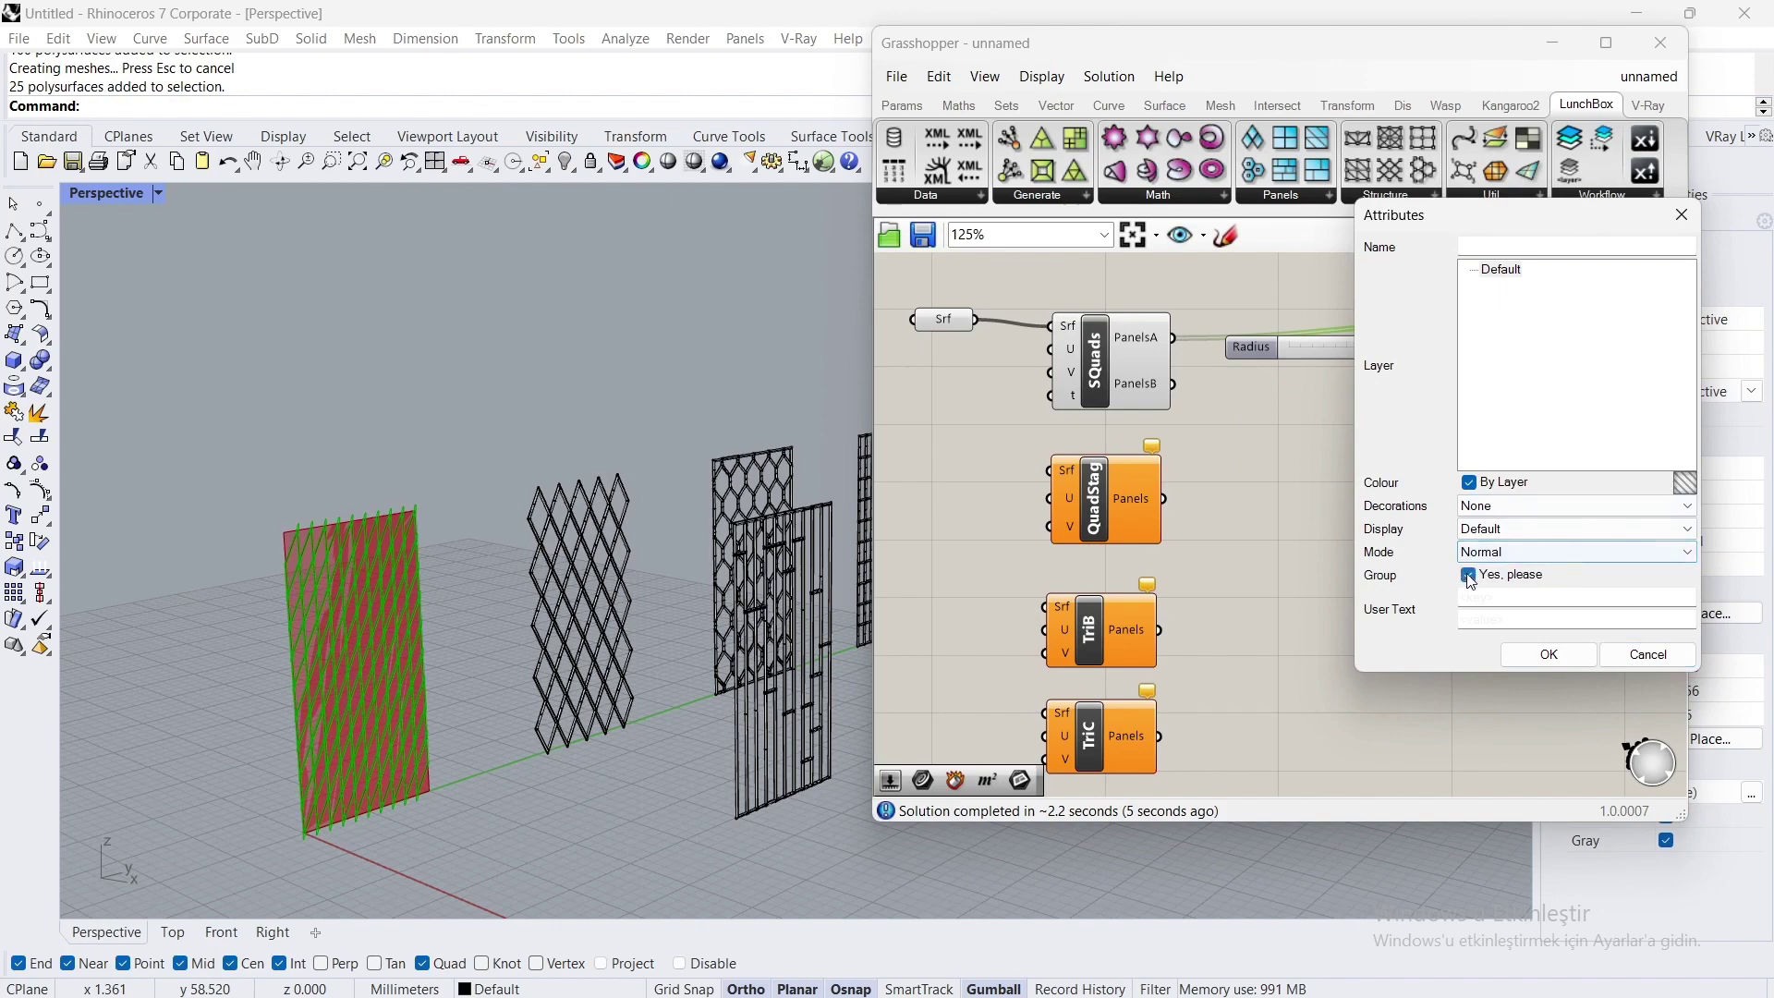
click(1536, 654)
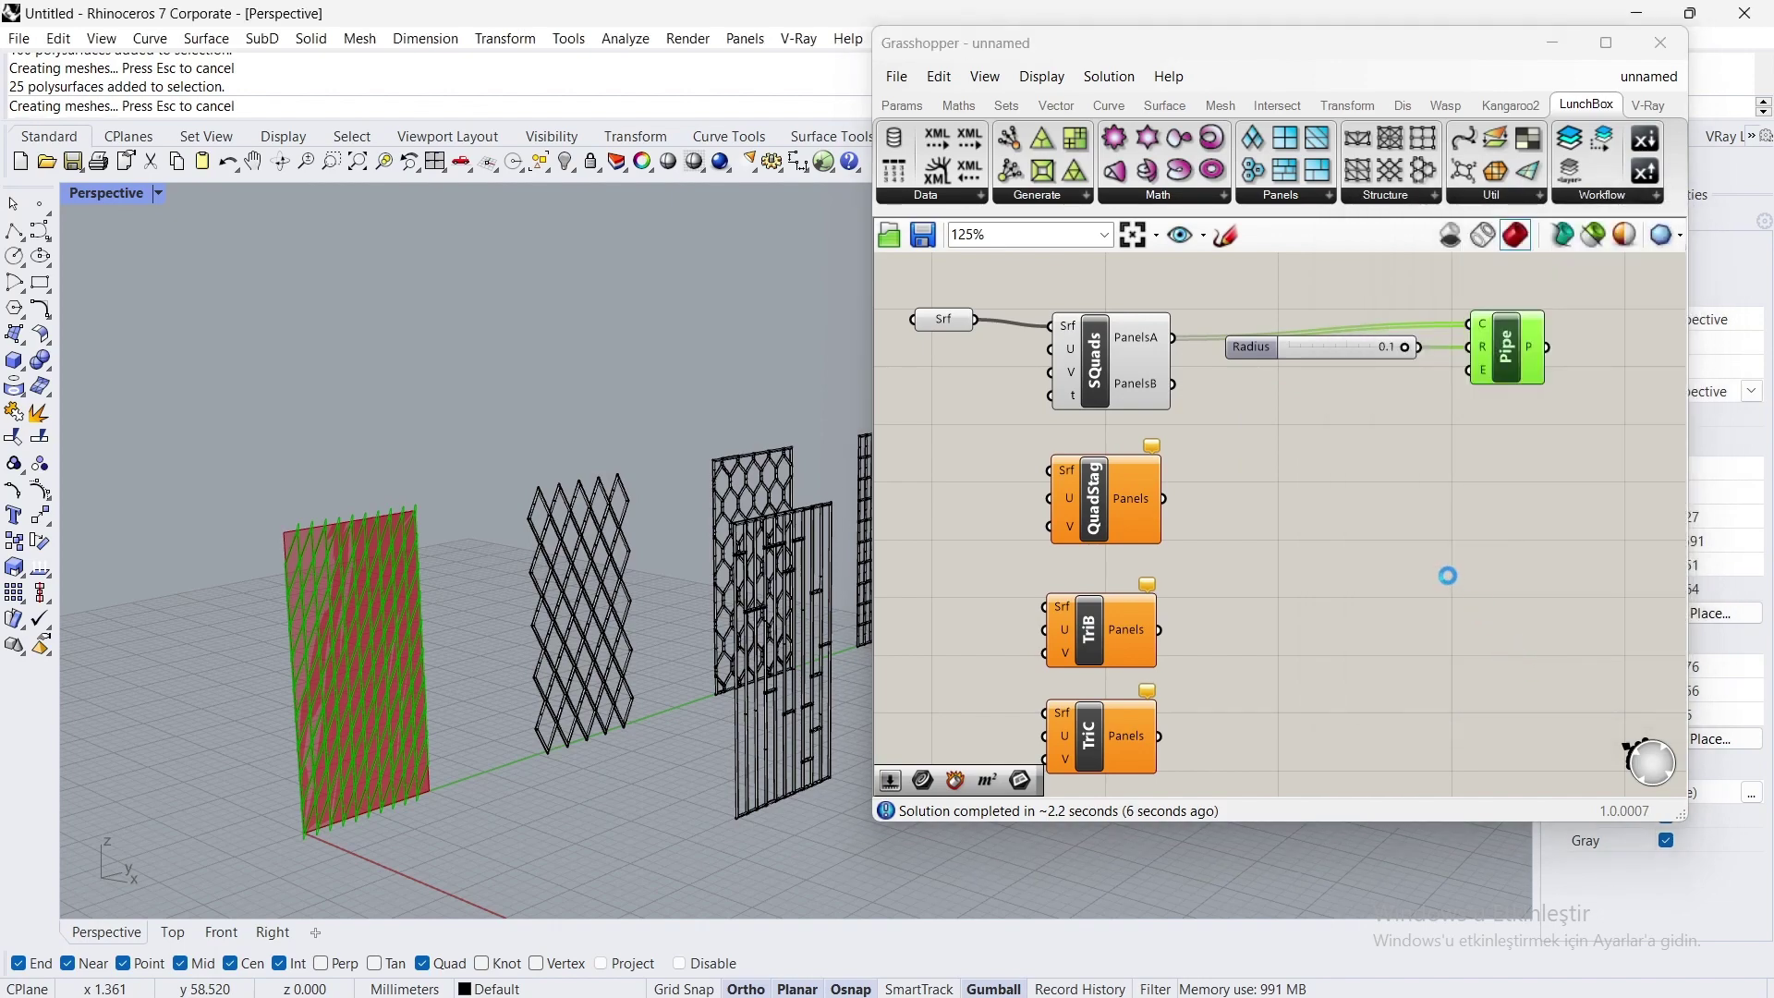
Step: Move the baked skewed quad lattice 20 units along the red X axis and 40 units along the green Y axis
scroll(312, 605, down, 3)
click(376, 598)
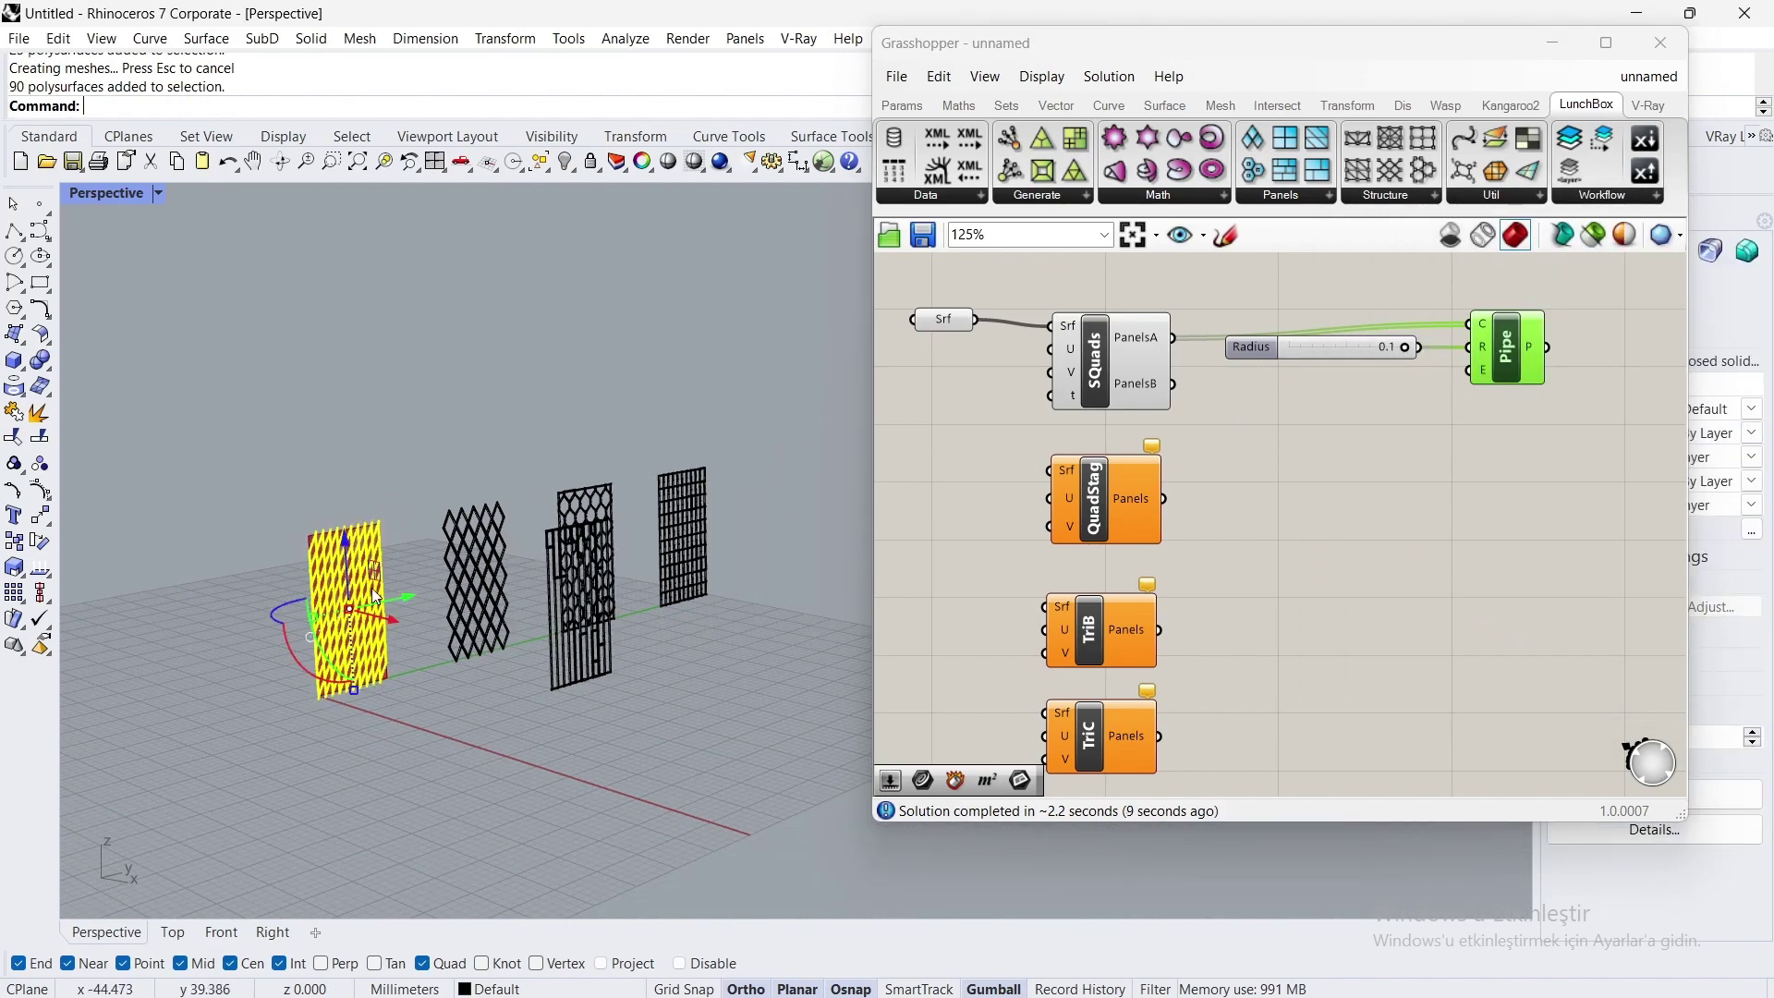
click(394, 629)
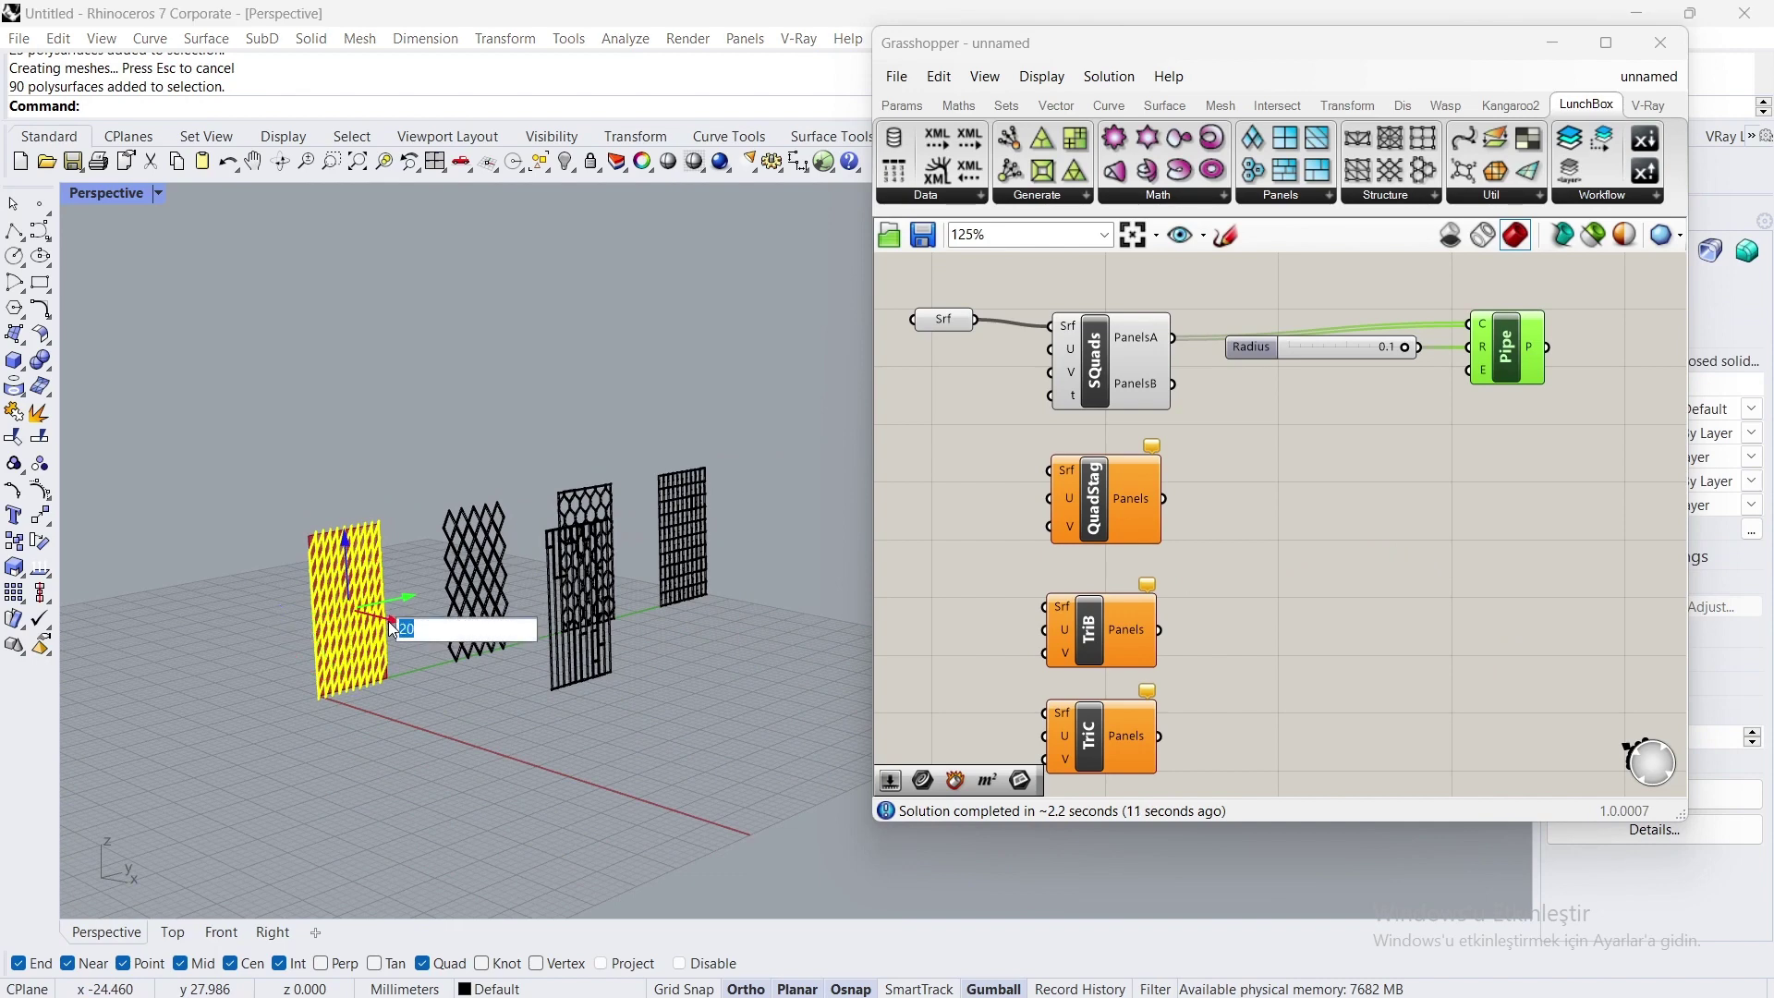
key(Return)
click(507, 616)
text(40)
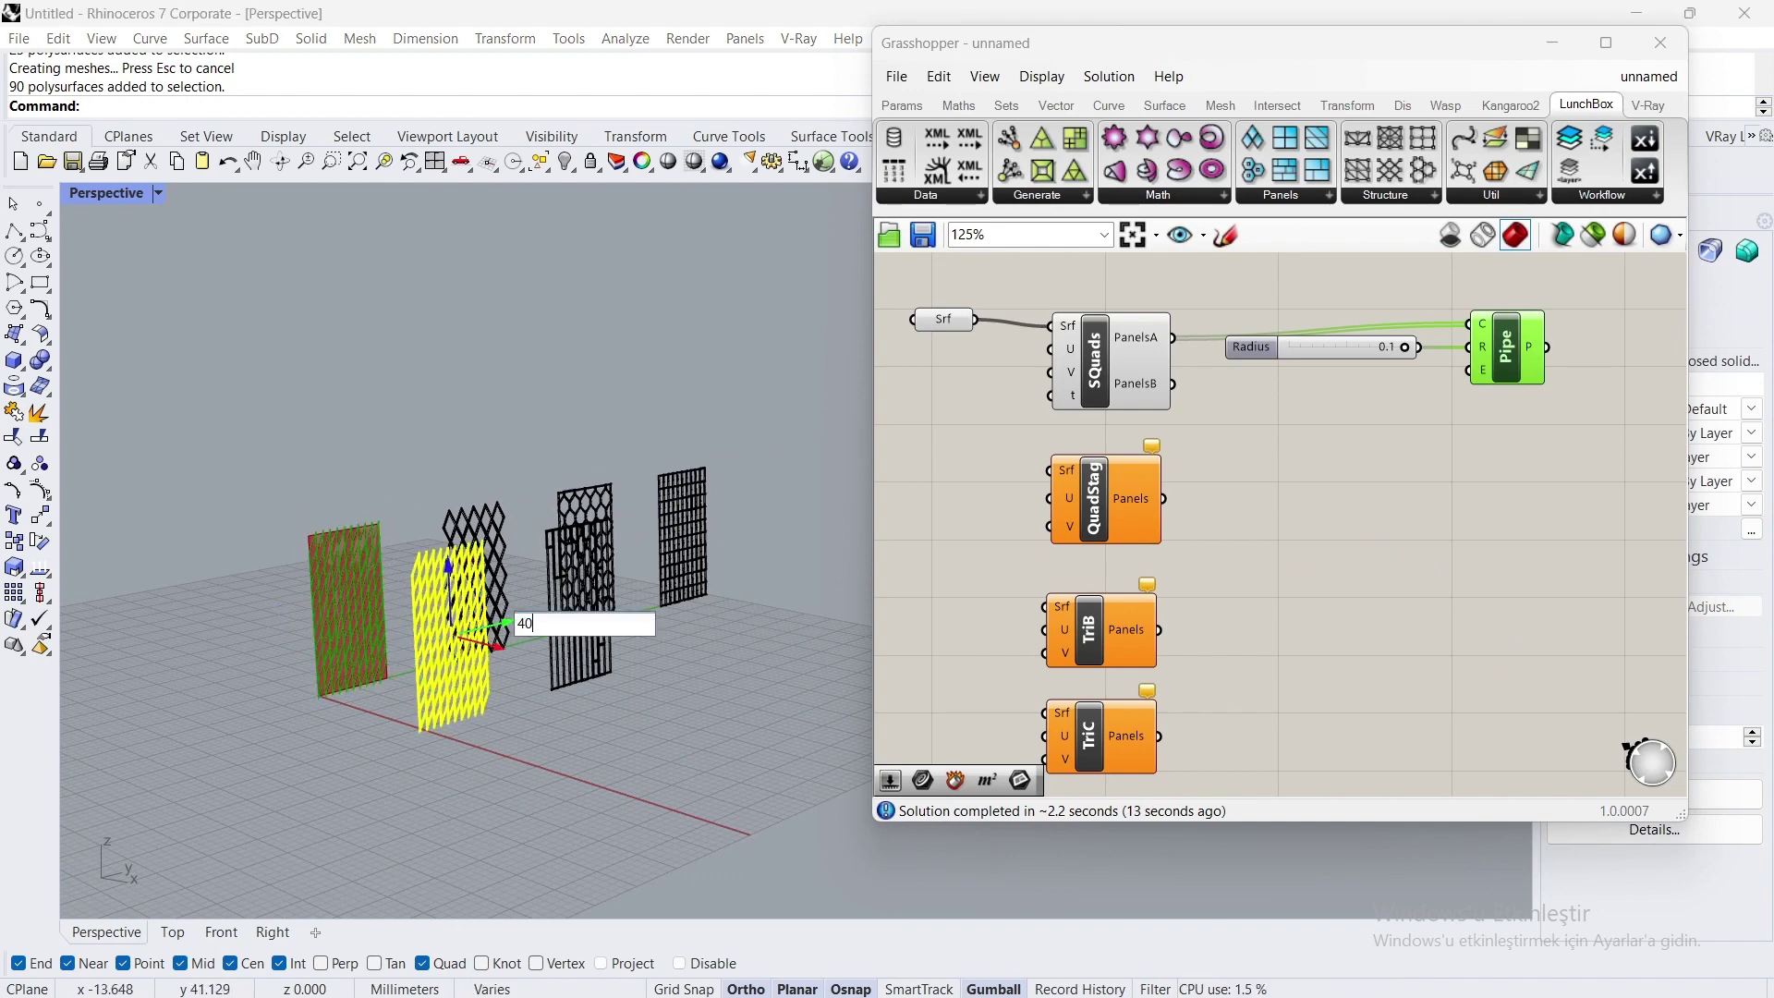
key(Return)
click(544, 749)
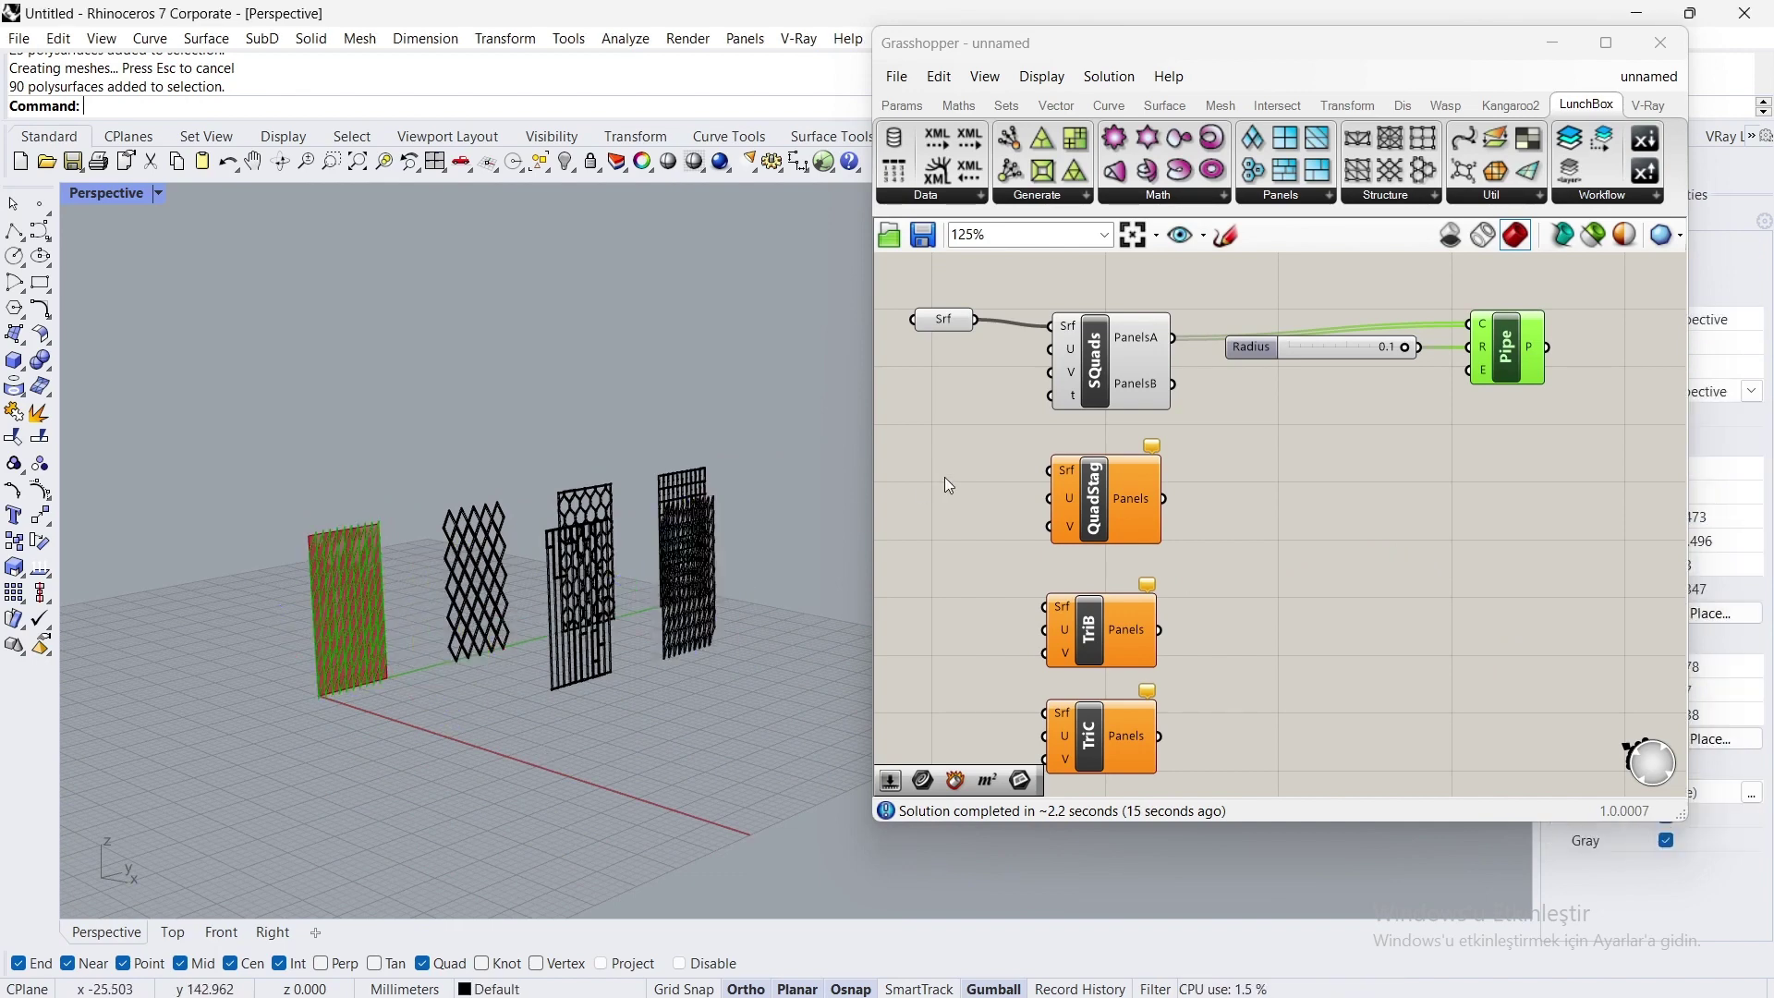
Step: Delete the SQuads component from the Grasshopper definition
click(1135, 360)
key(Delete)
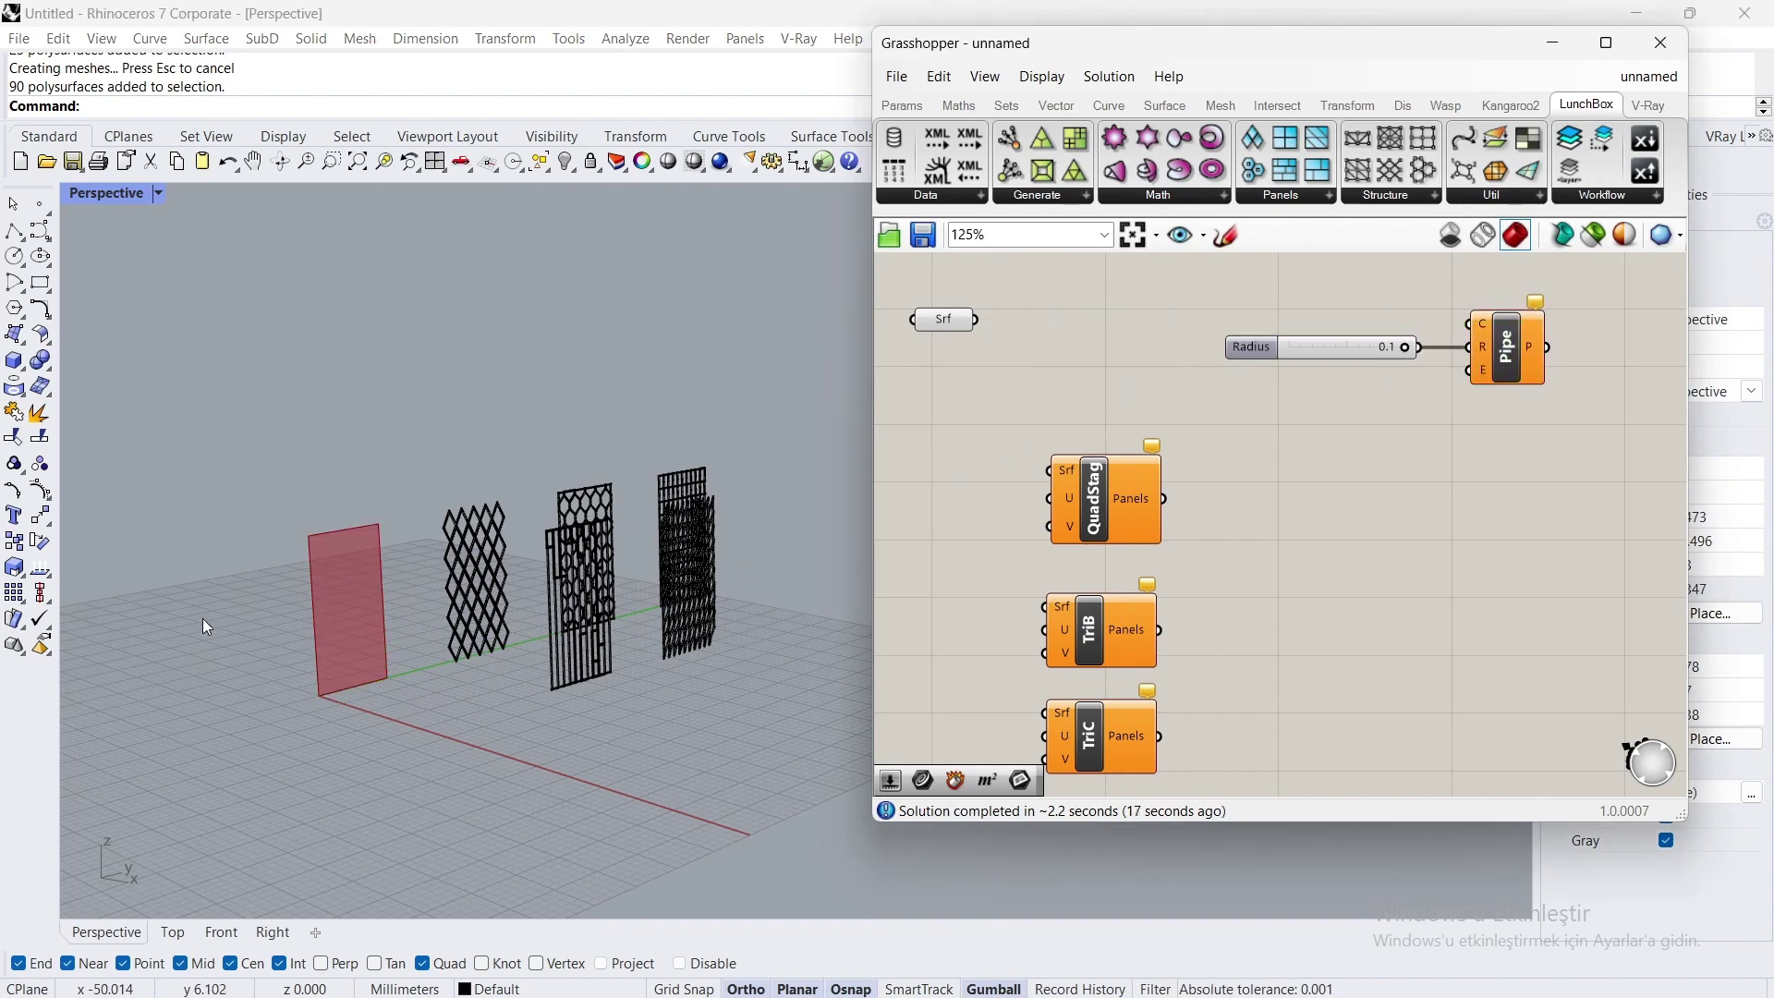
right_drag(203, 618, 444, 592)
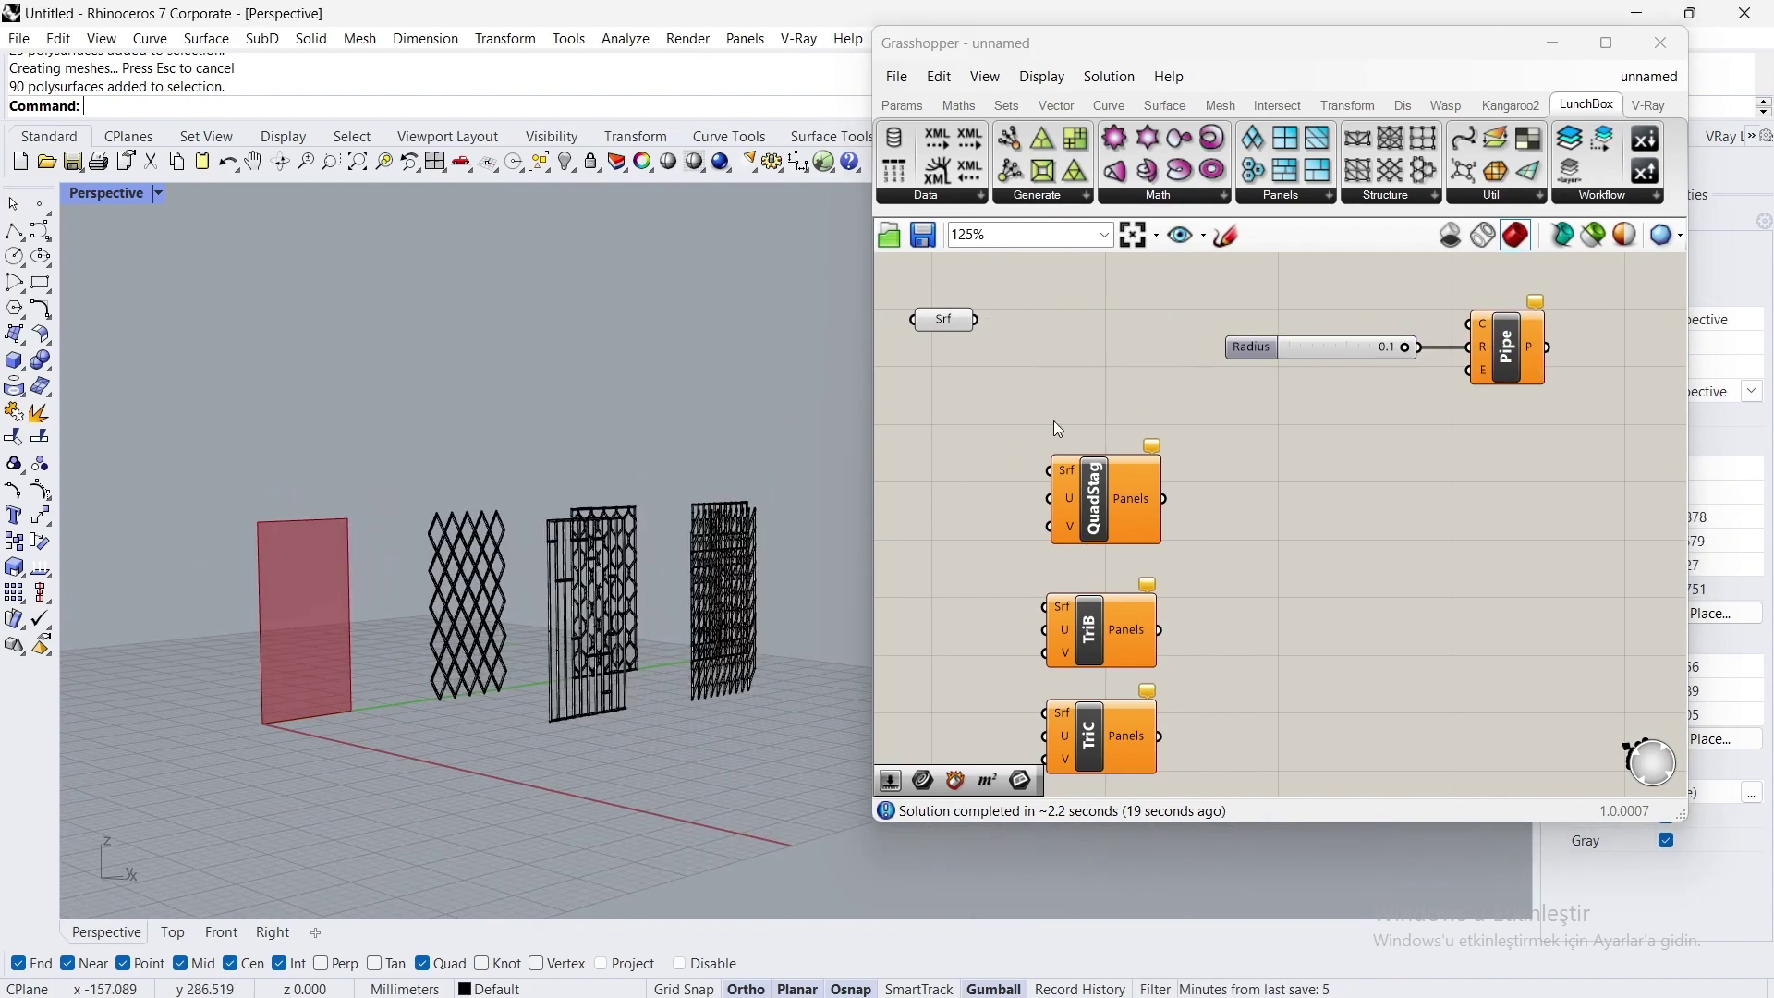
Step: Place QuadStag beside the surface parameter, wire the surface into it, and connect its Panels output to Pipe's curve input
drag(1076, 310, 1159, 771)
scroll(1068, 496, down, 5)
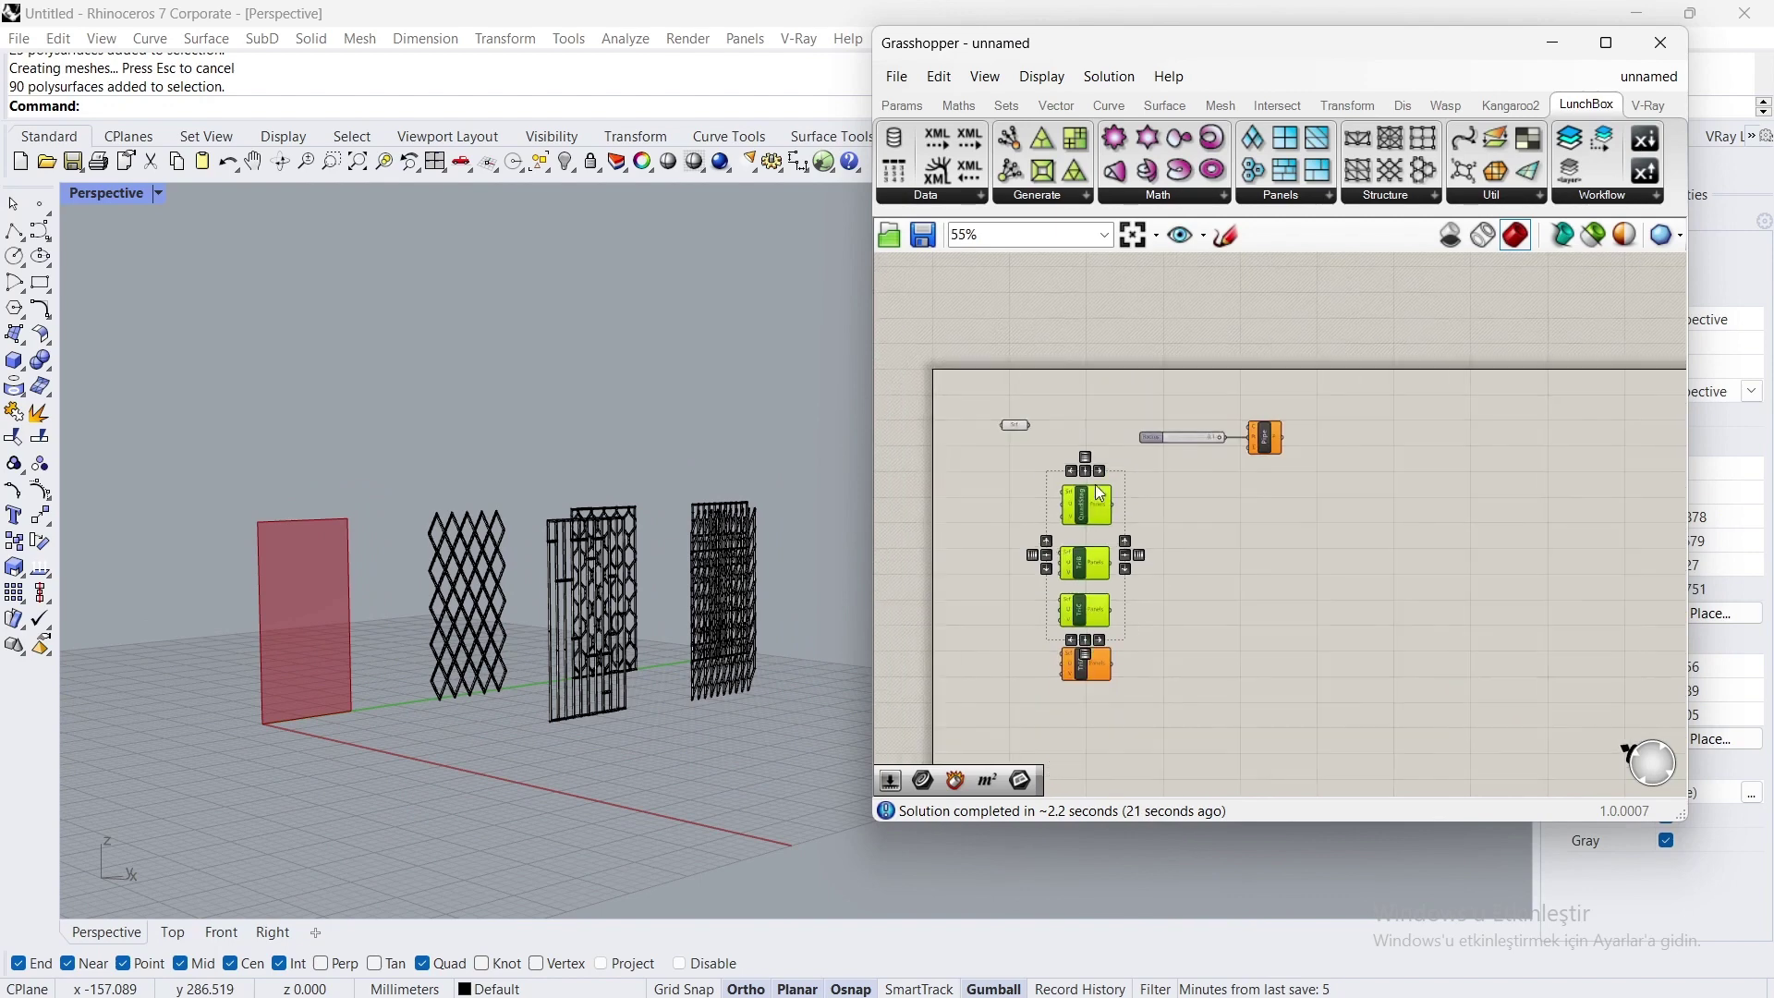
drag(1116, 398, 1069, 689)
scroll(1081, 470, up, 4)
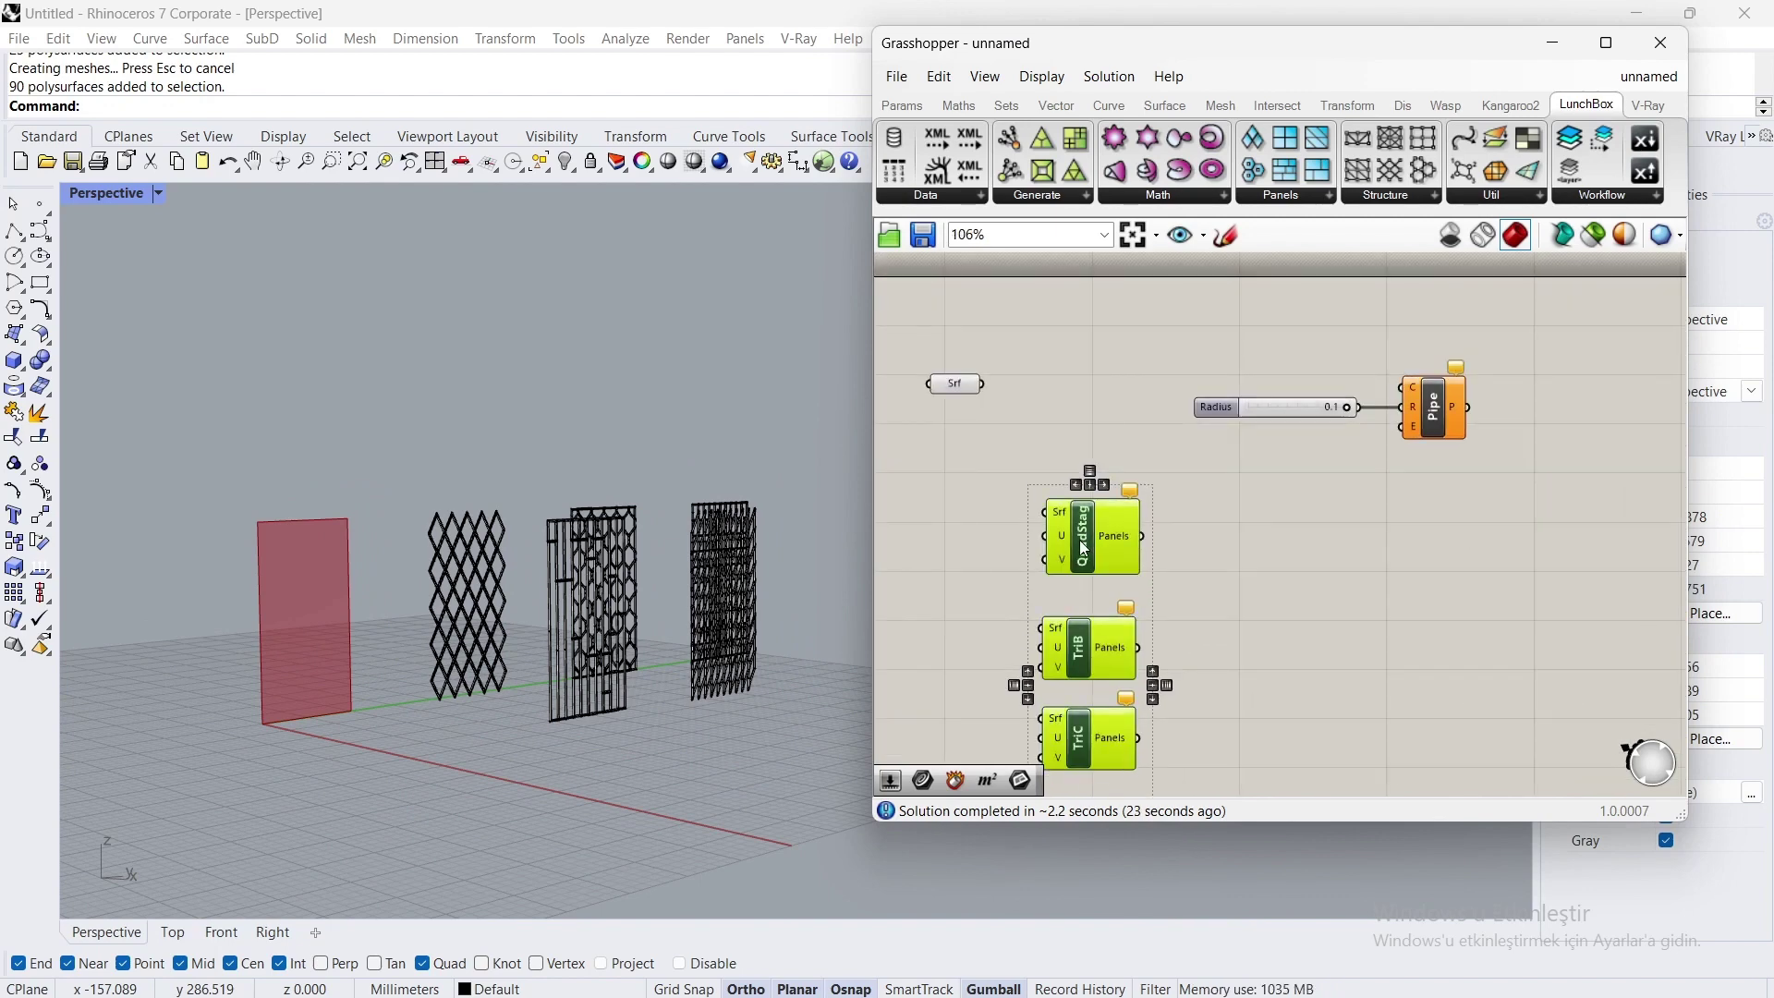
drag(1079, 539, 1028, 407)
click(996, 437)
scroll(1054, 352, up, 3)
right_drag(1122, 419, 1051, 438)
drag(1118, 464, 1523, 450)
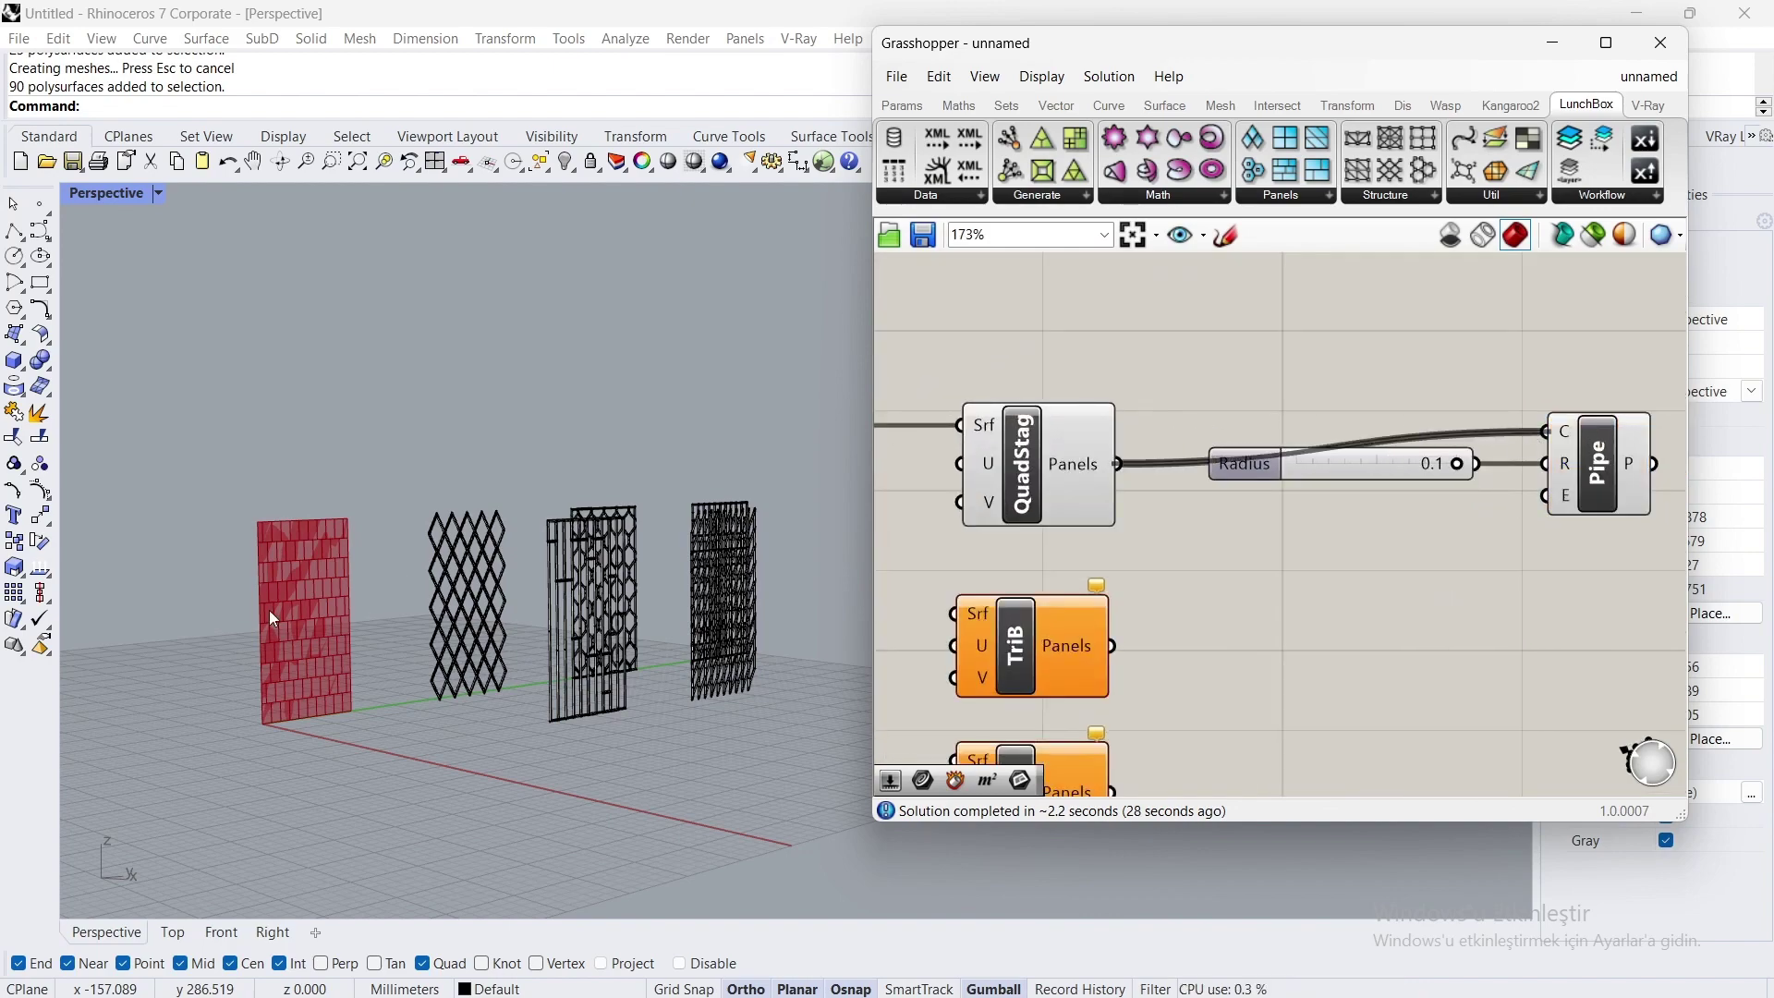
Step: Bake the QuadStag Pipe geometry to the Default layer with grouping enabled
scroll(277, 595, up, 6)
scroll(302, 569, down, 6)
right_drag(297, 573, 453, 587)
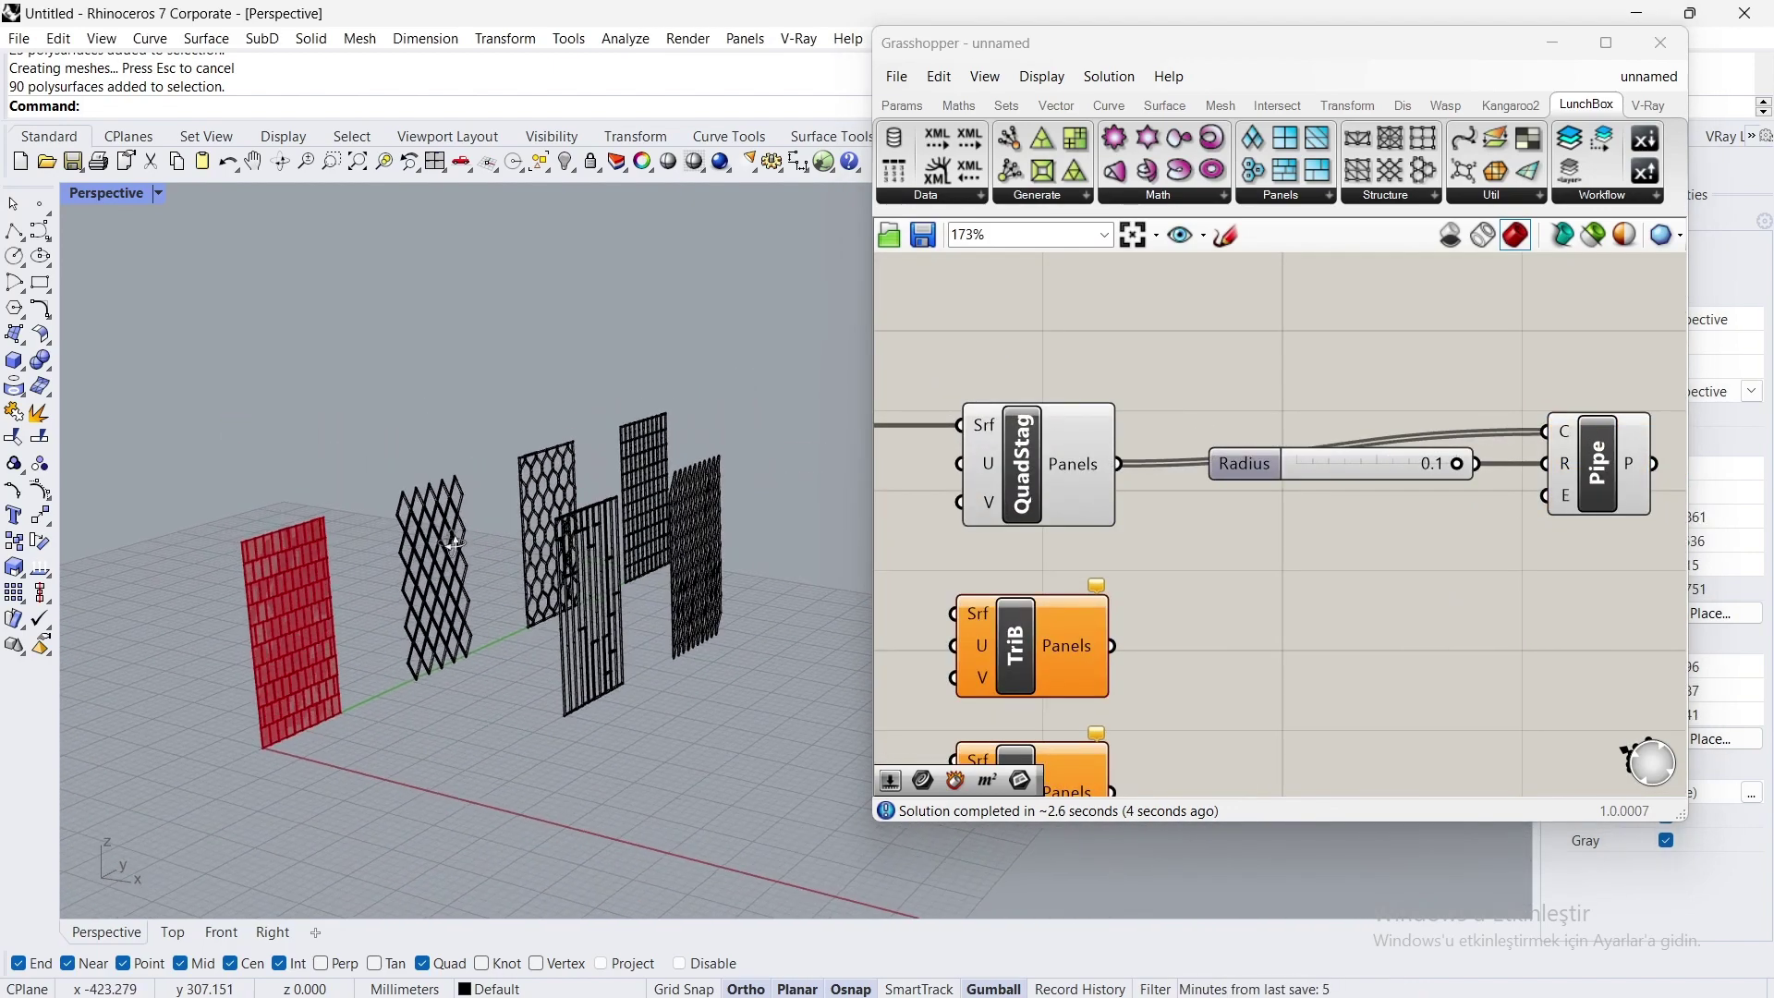
click(1584, 451)
right_click(1584, 451)
click(1597, 542)
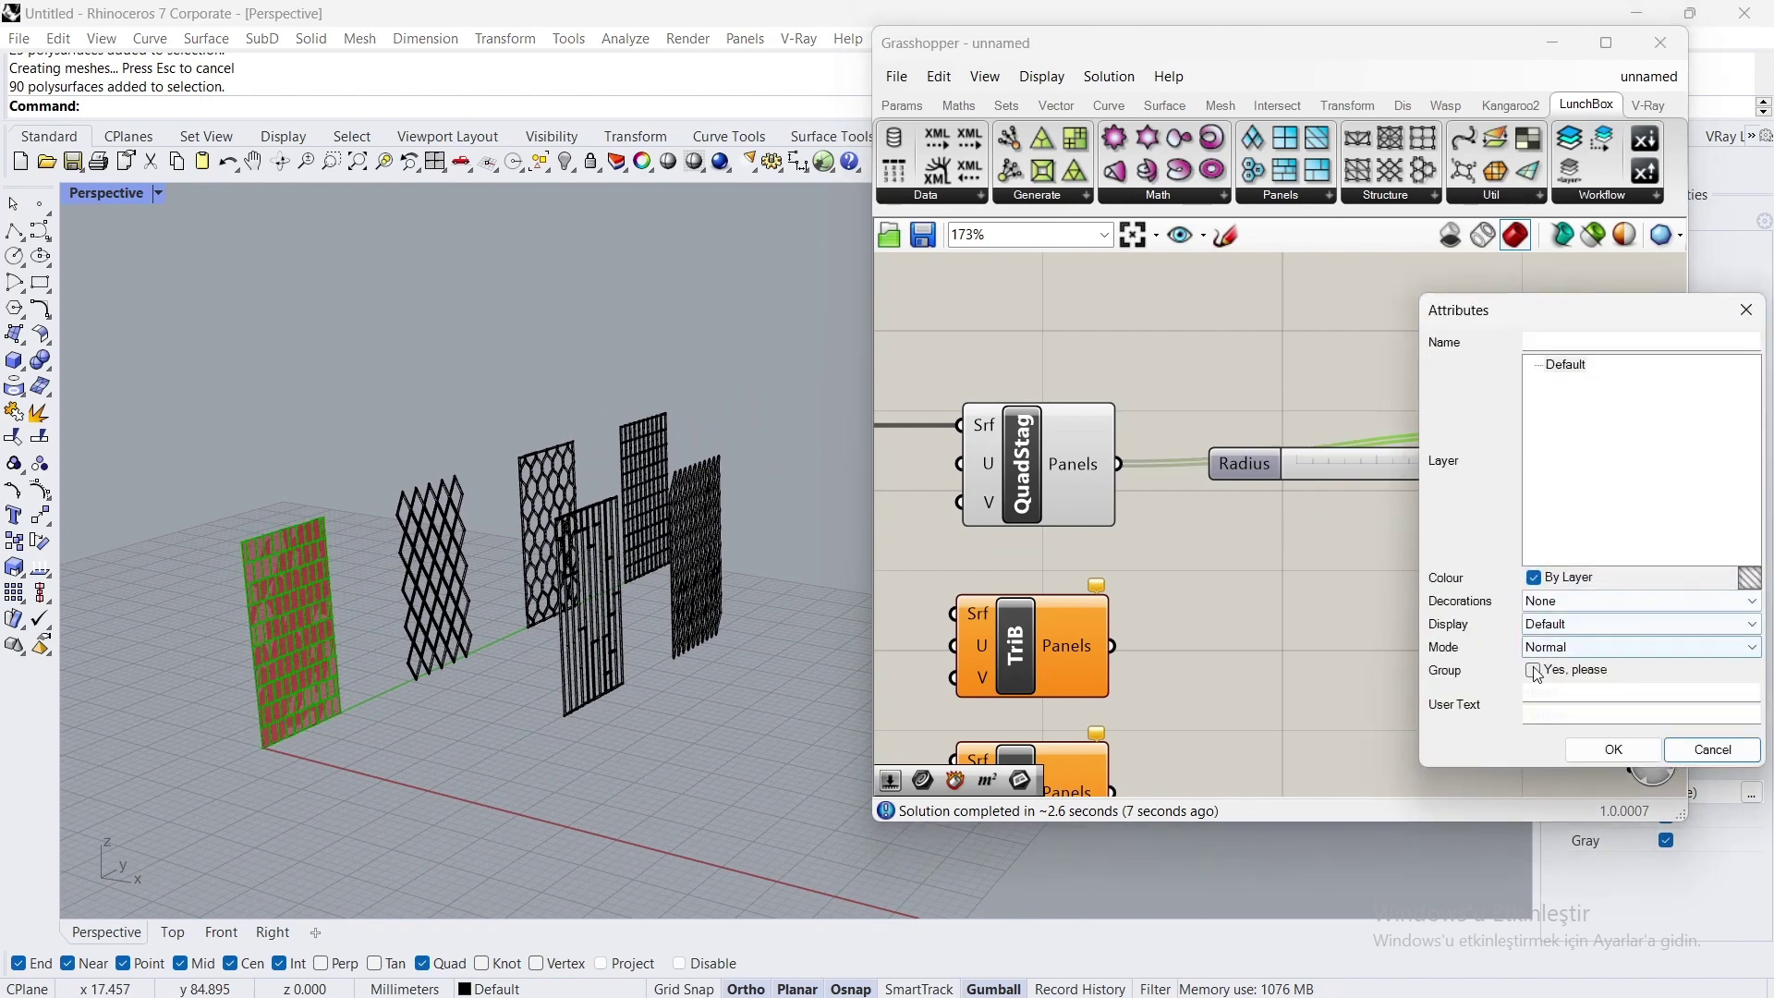
click(1614, 745)
Step: Move the baked staggered quad lattice 20 units along the red X axis and 60 units along the green Y axis
click(342, 642)
text(20)
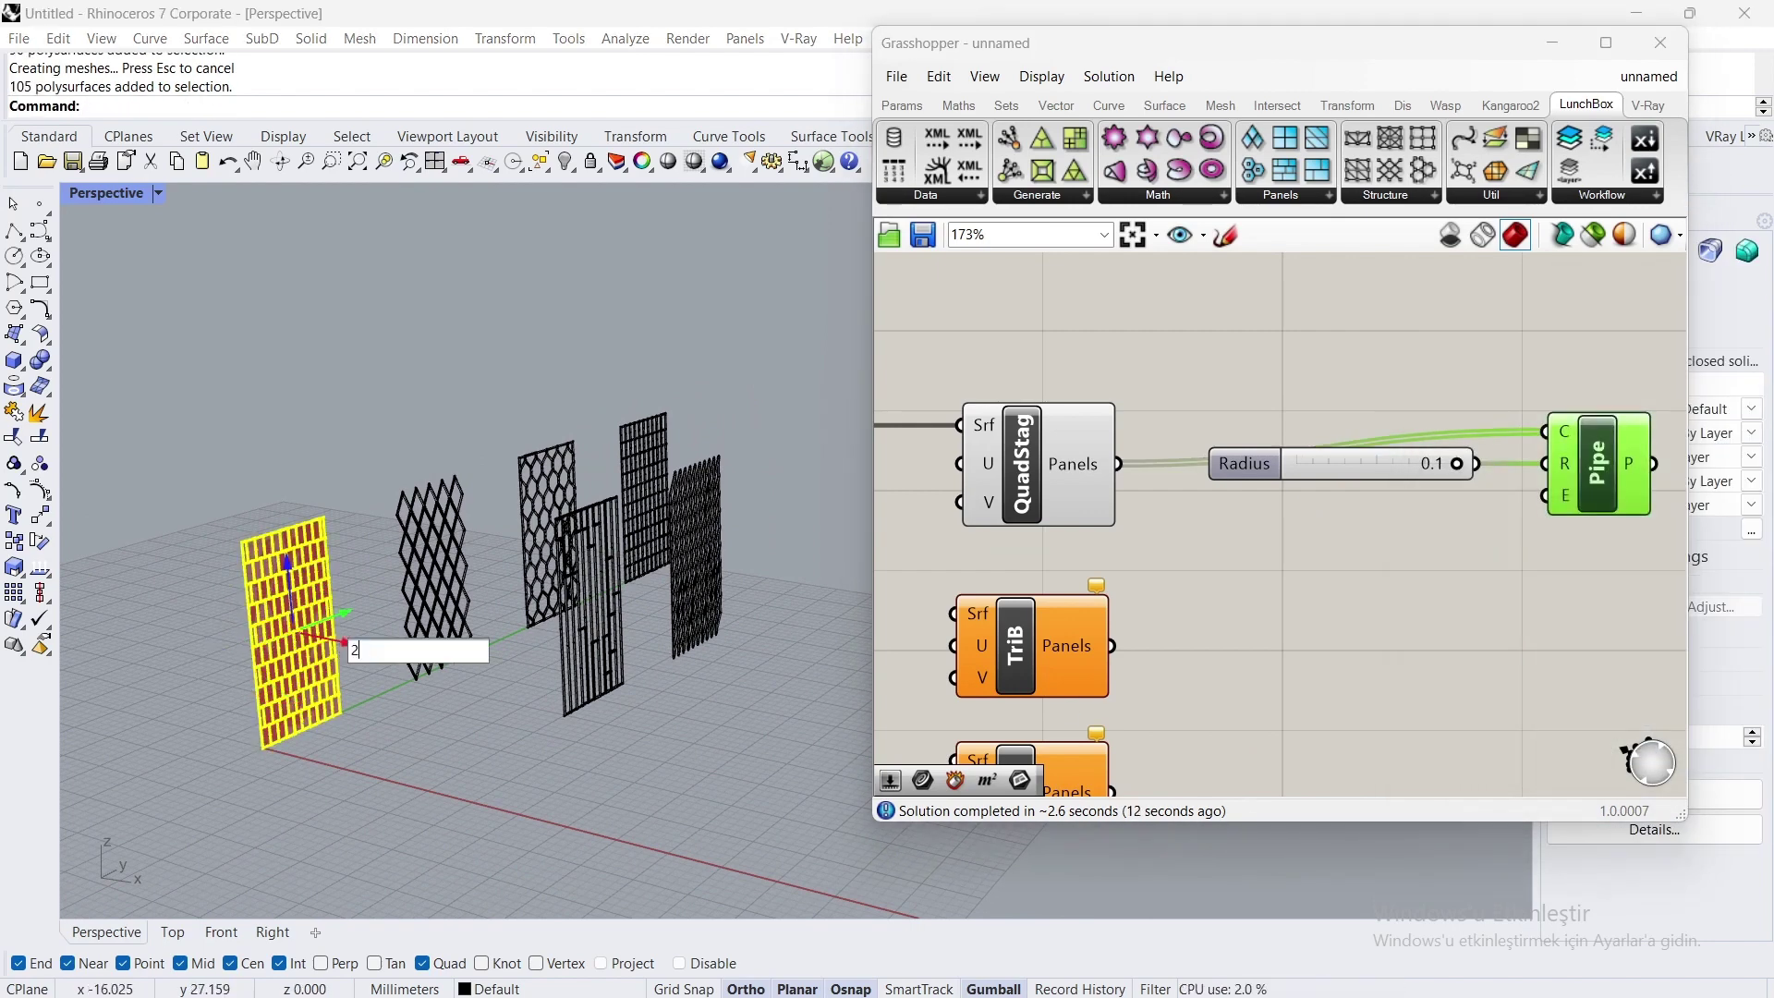
key(Return)
click(513, 647)
text(60)
key(Return)
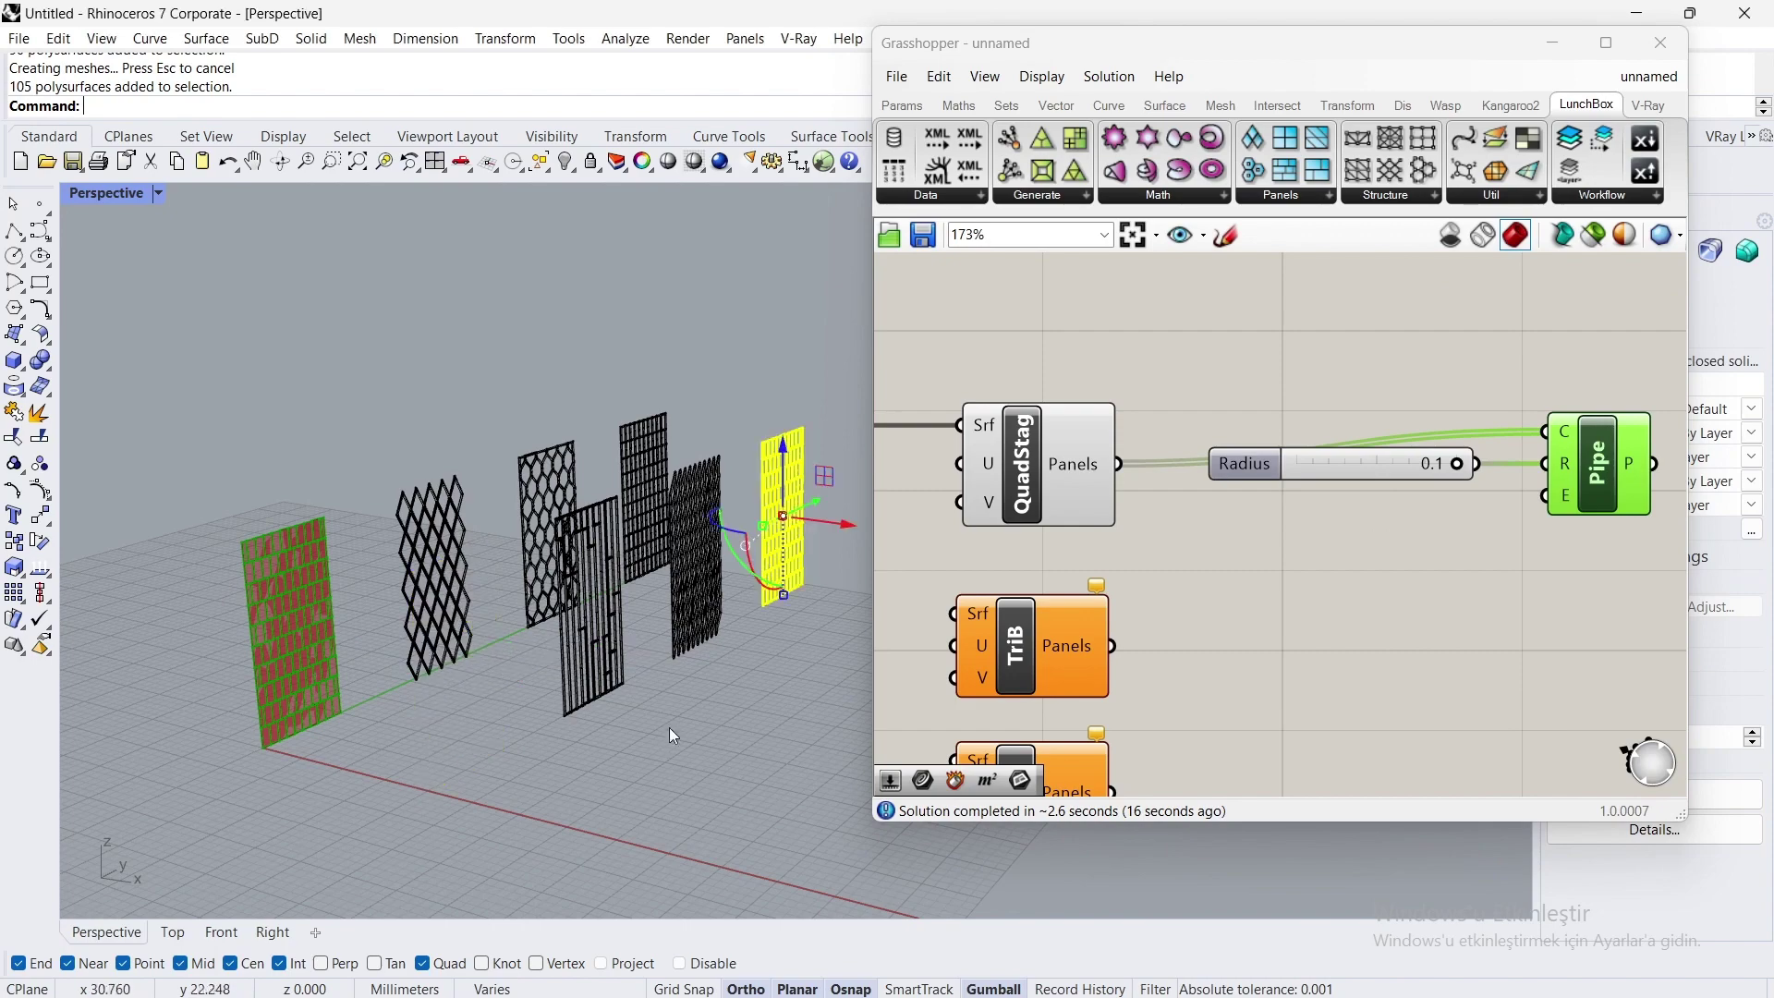
click(670, 728)
Step: Replace QuadStag with TriB, wiring the surface parameter into it and its Panels output into Pipe's curve input
scroll(1211, 368, down, 4)
scroll(1171, 387, up, 2)
click(1157, 398)
key(Delete)
scroll(1147, 370, down, 2)
drag(1178, 432, 1119, 647)
drag(1133, 470, 1101, 372)
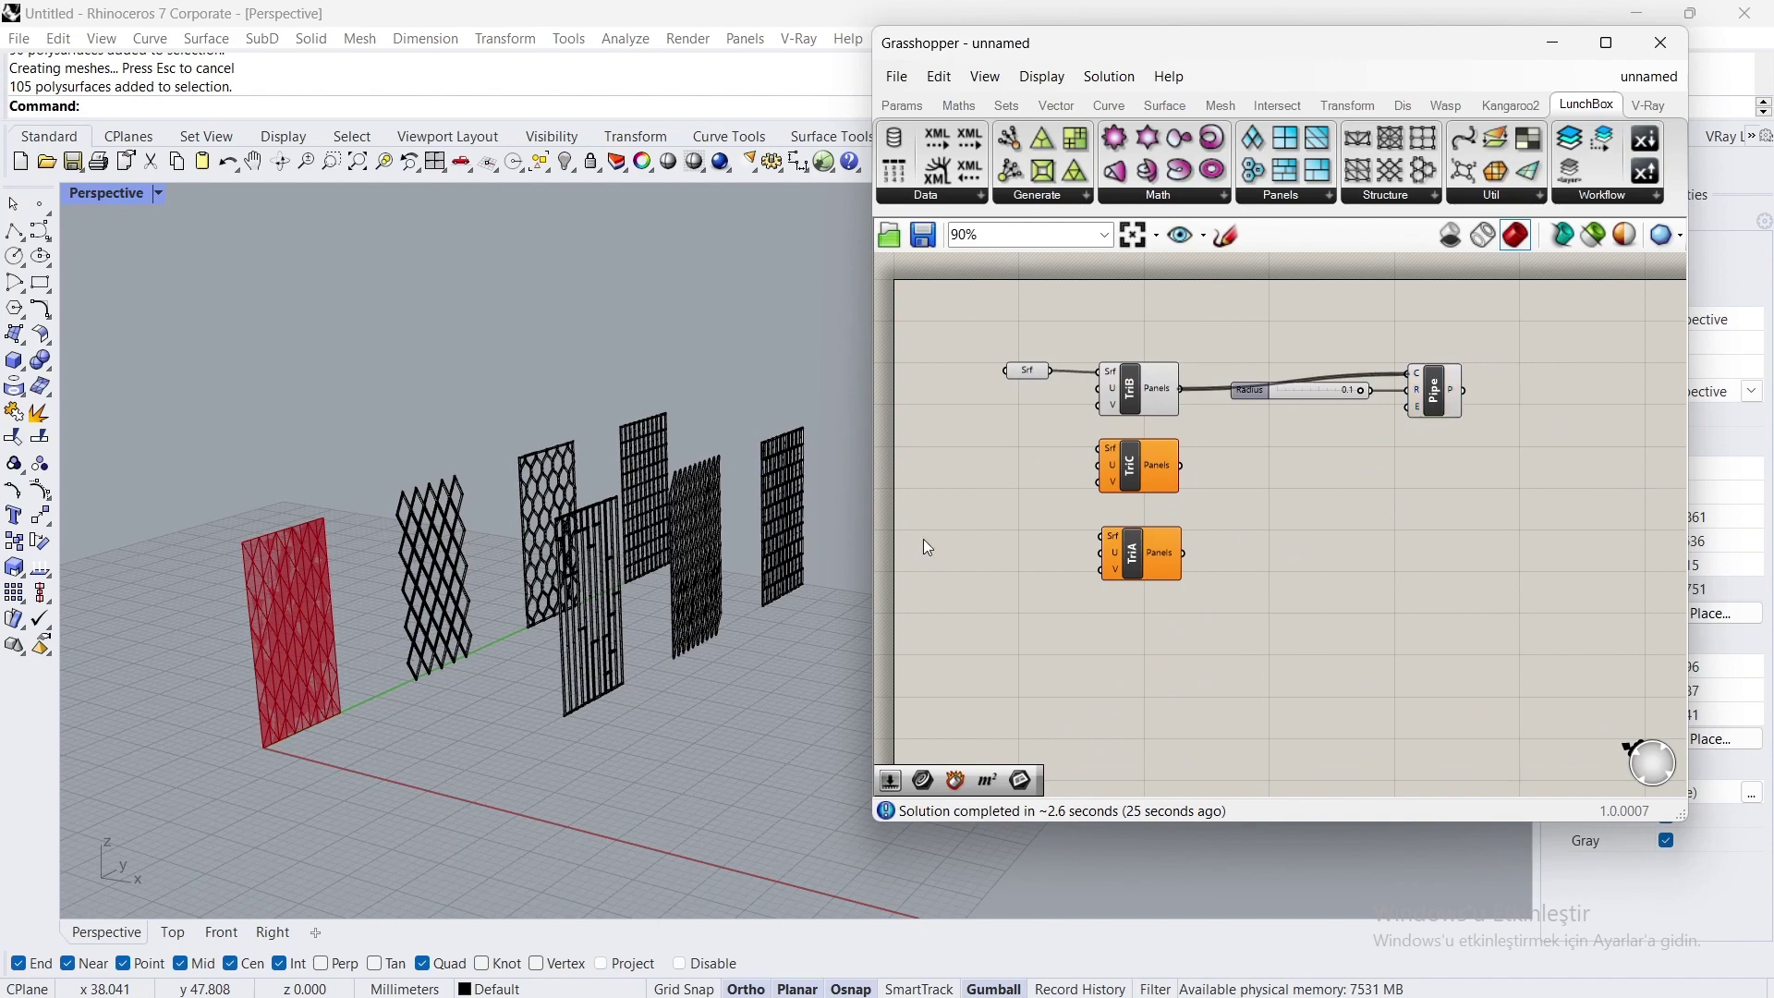
Step: Bake the TriB Pipe geometry to the Default layer as a group
right_click(1432, 407)
click(1473, 498)
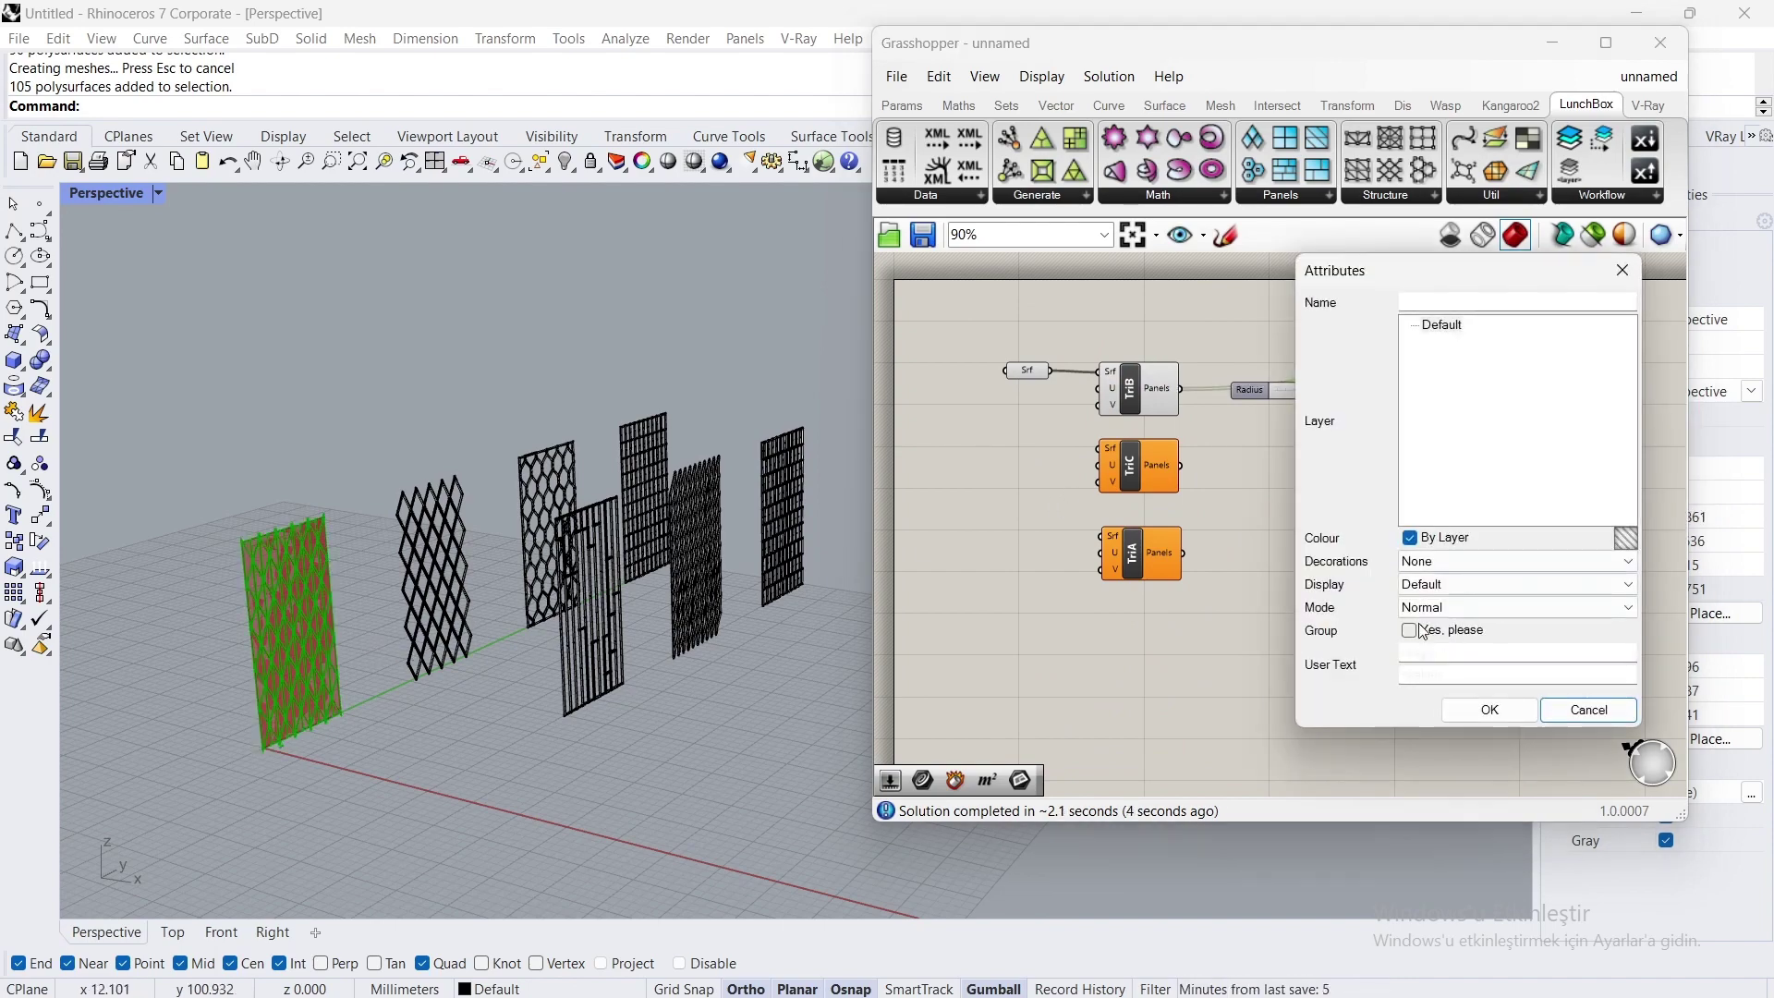
click(1488, 712)
Step: Move the baked TriB lattice 40 units along the red X axis, and along the green Y axis to start a third row
click(292, 667)
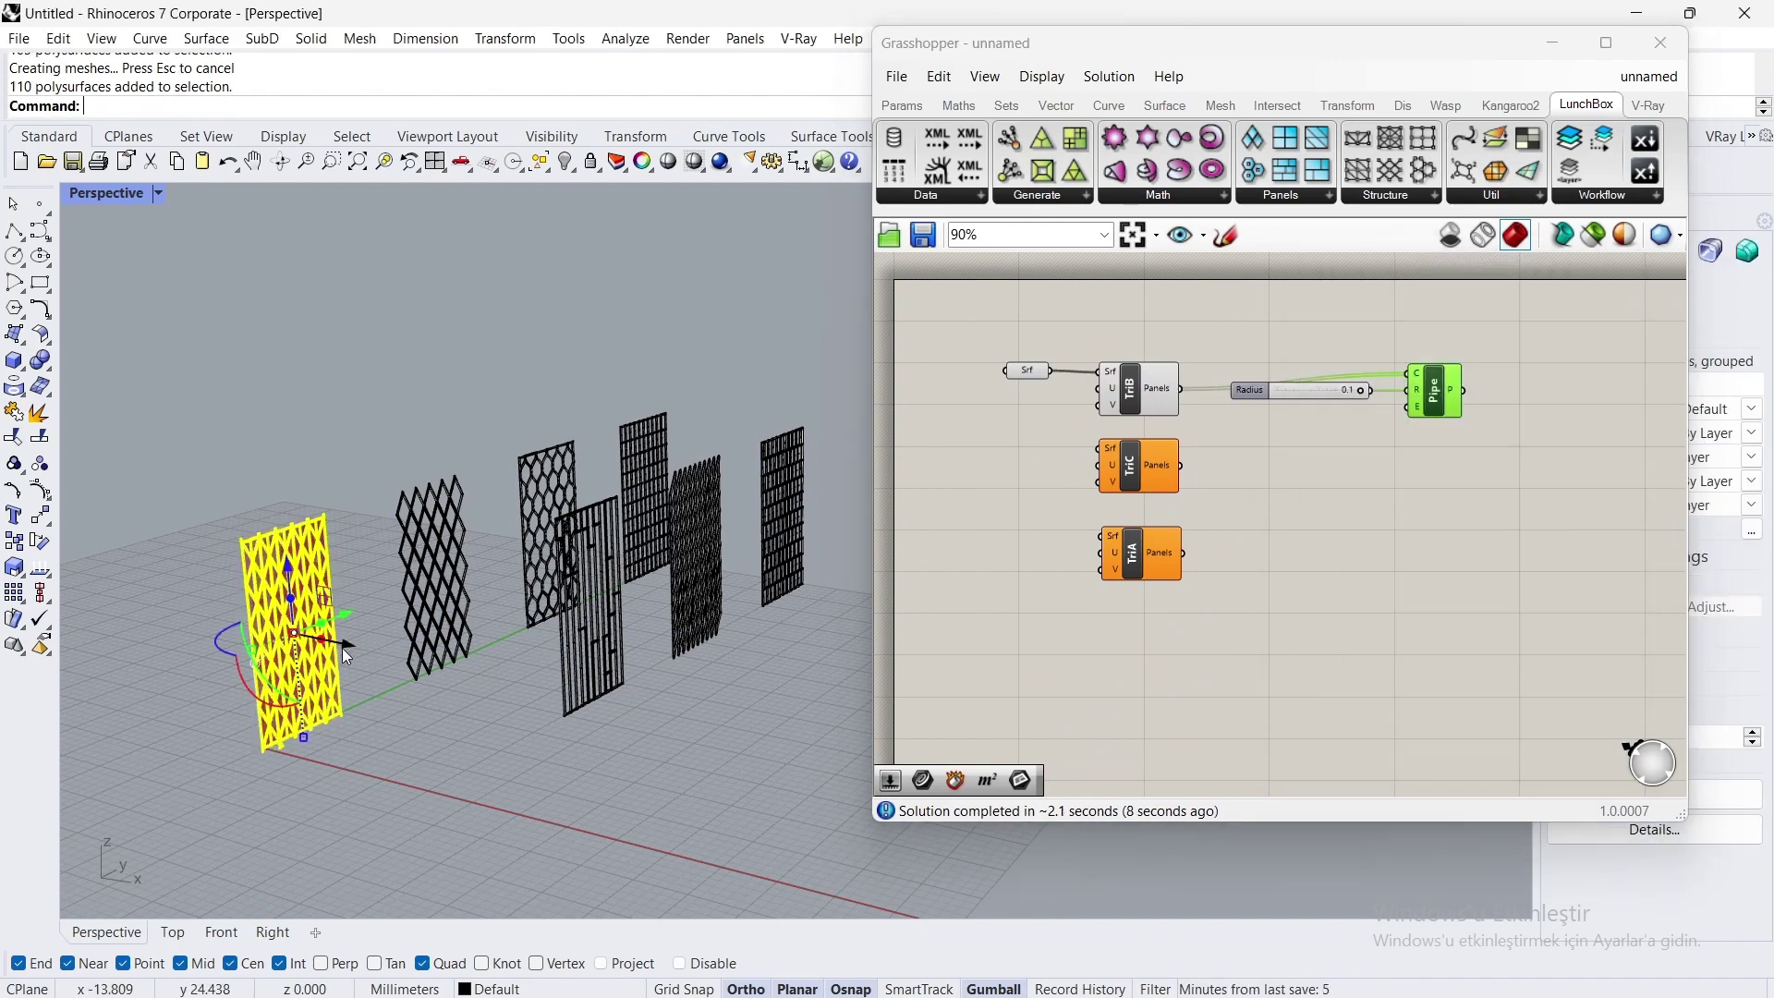
click(342, 647)
text(40)
key(Return)
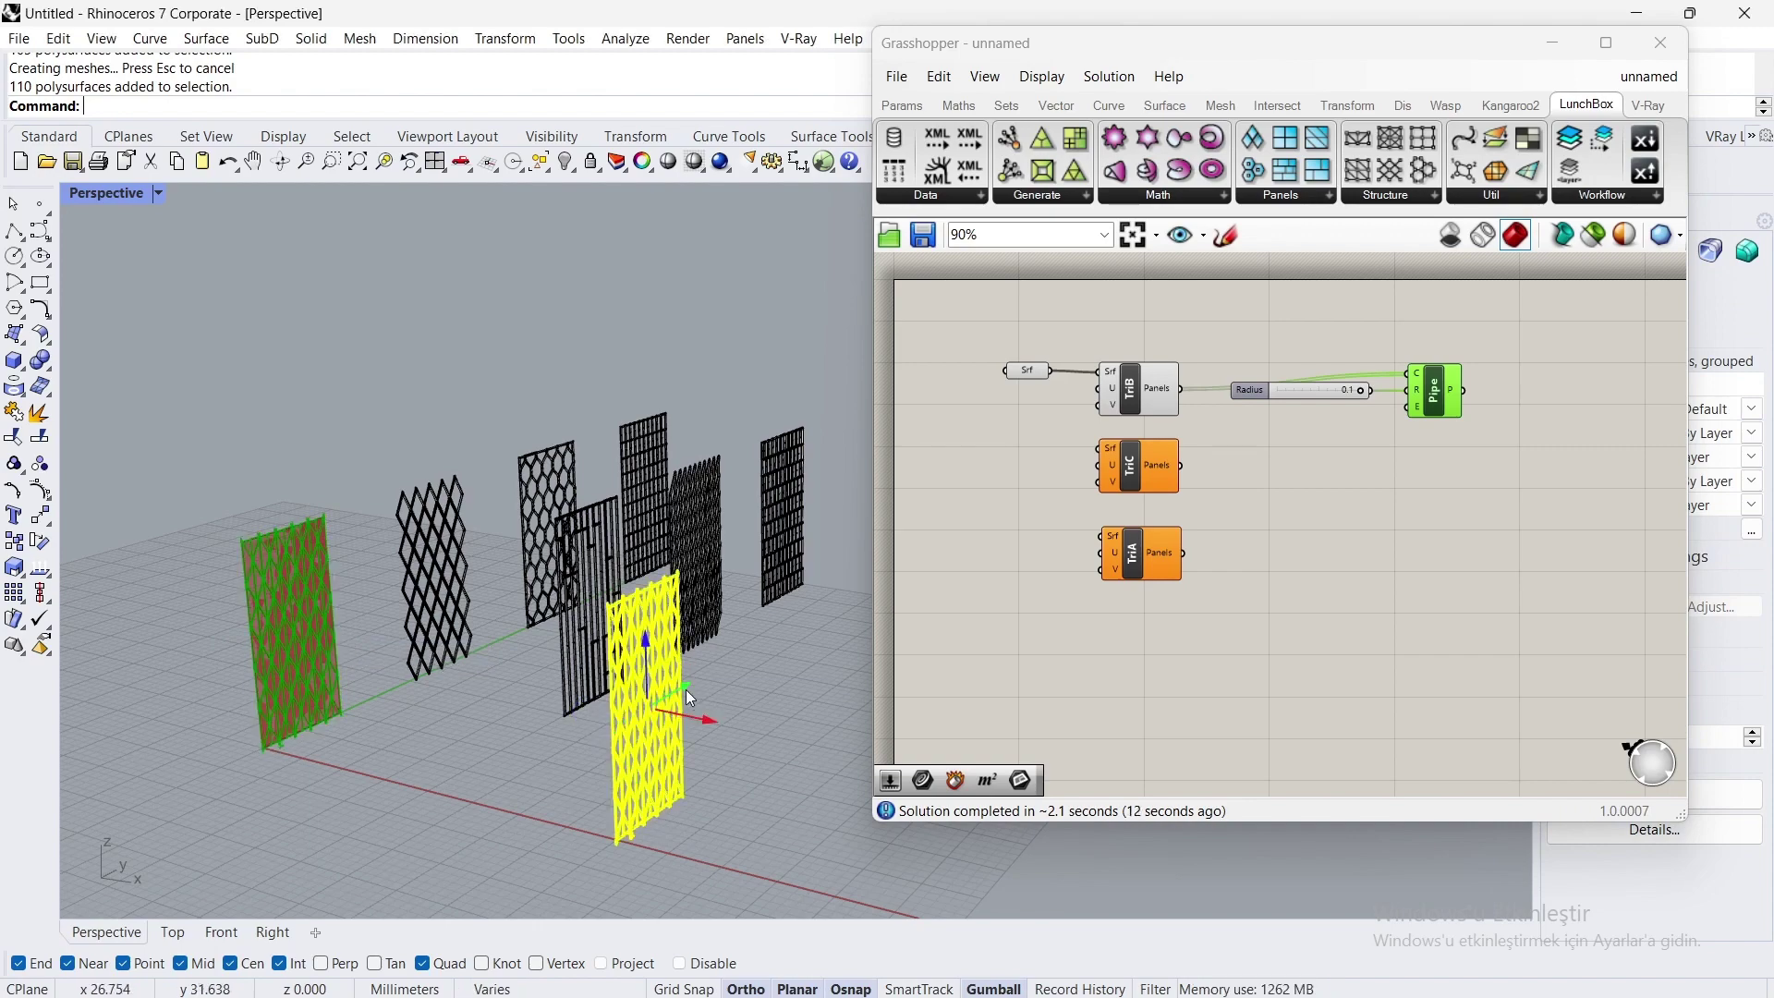
click(686, 689)
text(40)
key(Return)
Step: Replace TriB with TriC, wiring the surface parameter into it and its Panels output into Pipe's curve input
click(1131, 392)
key(Delete)
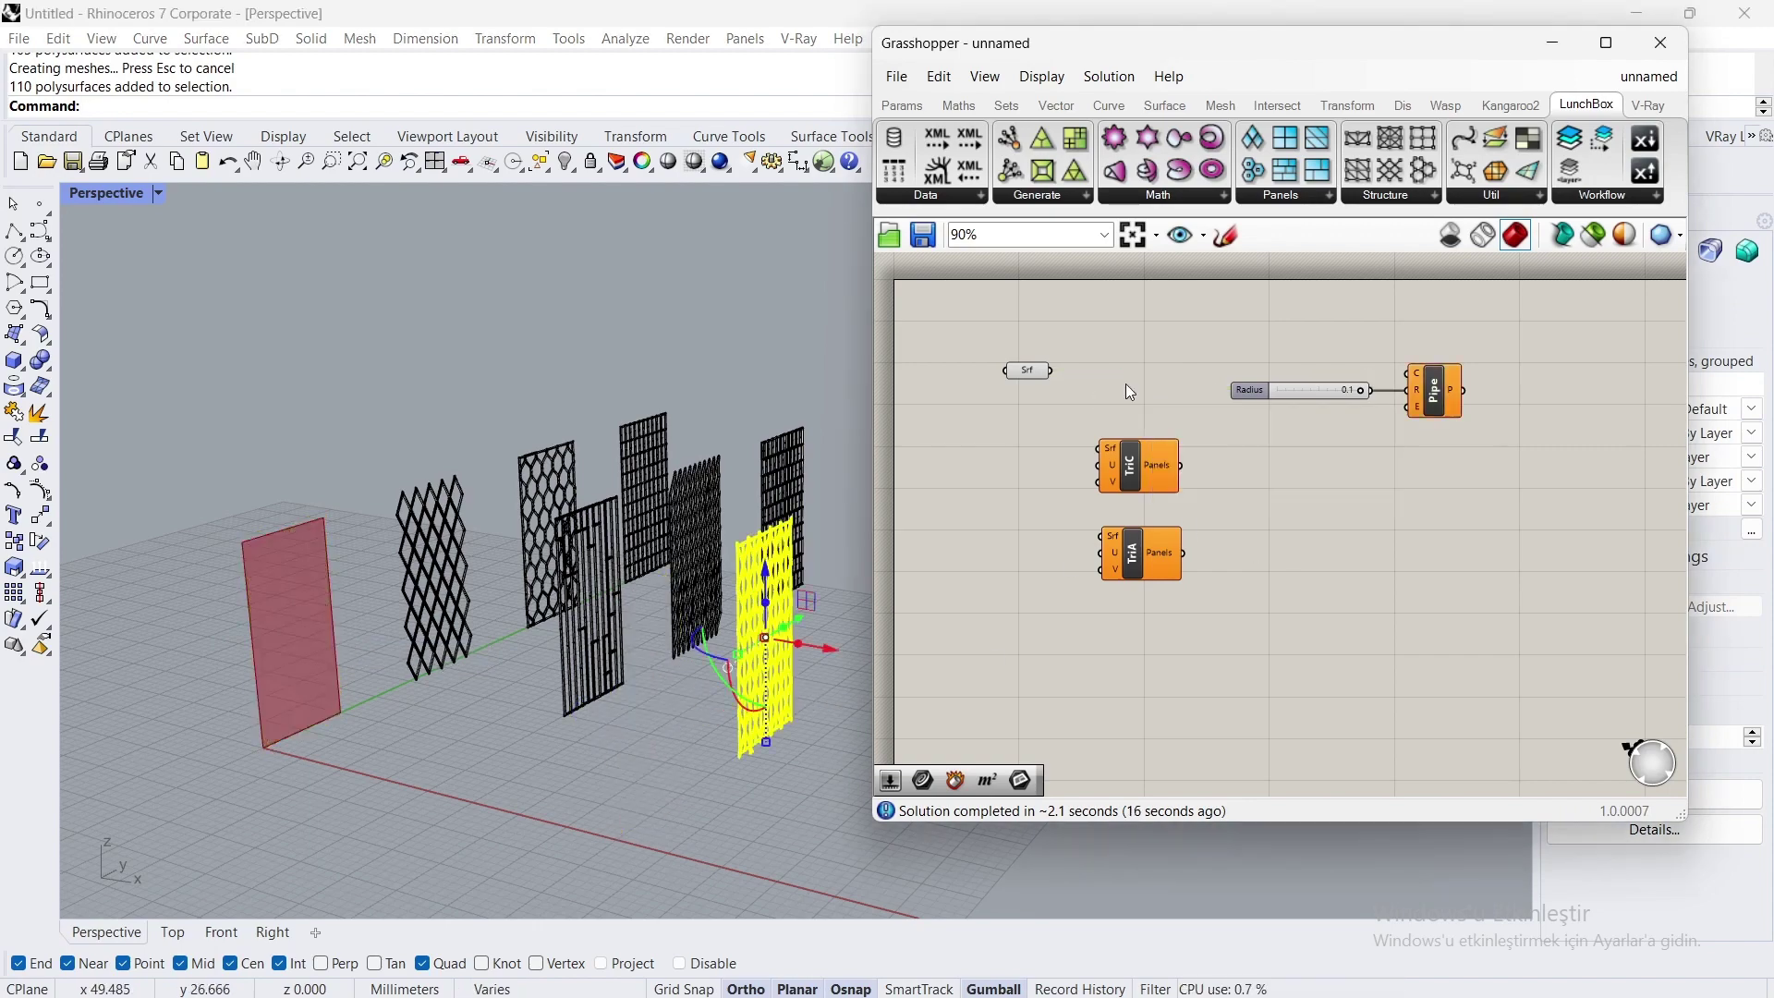
drag(1151, 339, 1136, 545)
drag(1135, 466, 1408, 386)
click(1017, 448)
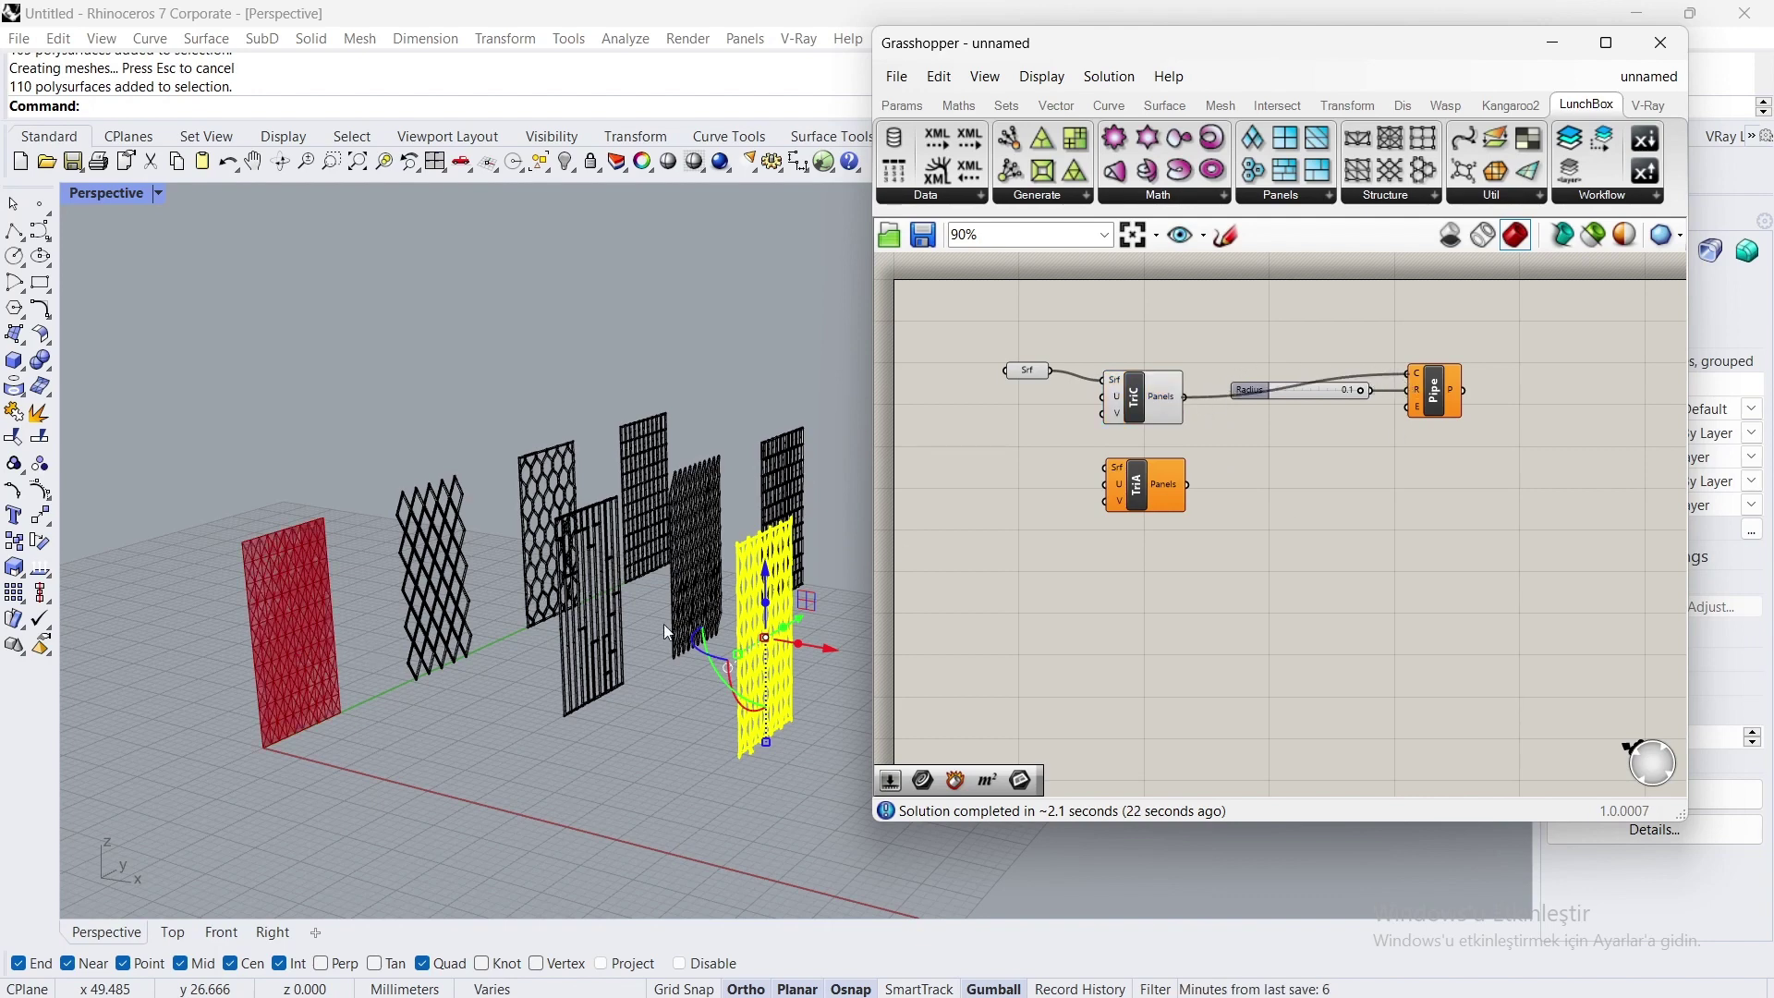
Step: Bake the TriC Pipe geometry into Rhino as a group
click(1434, 400)
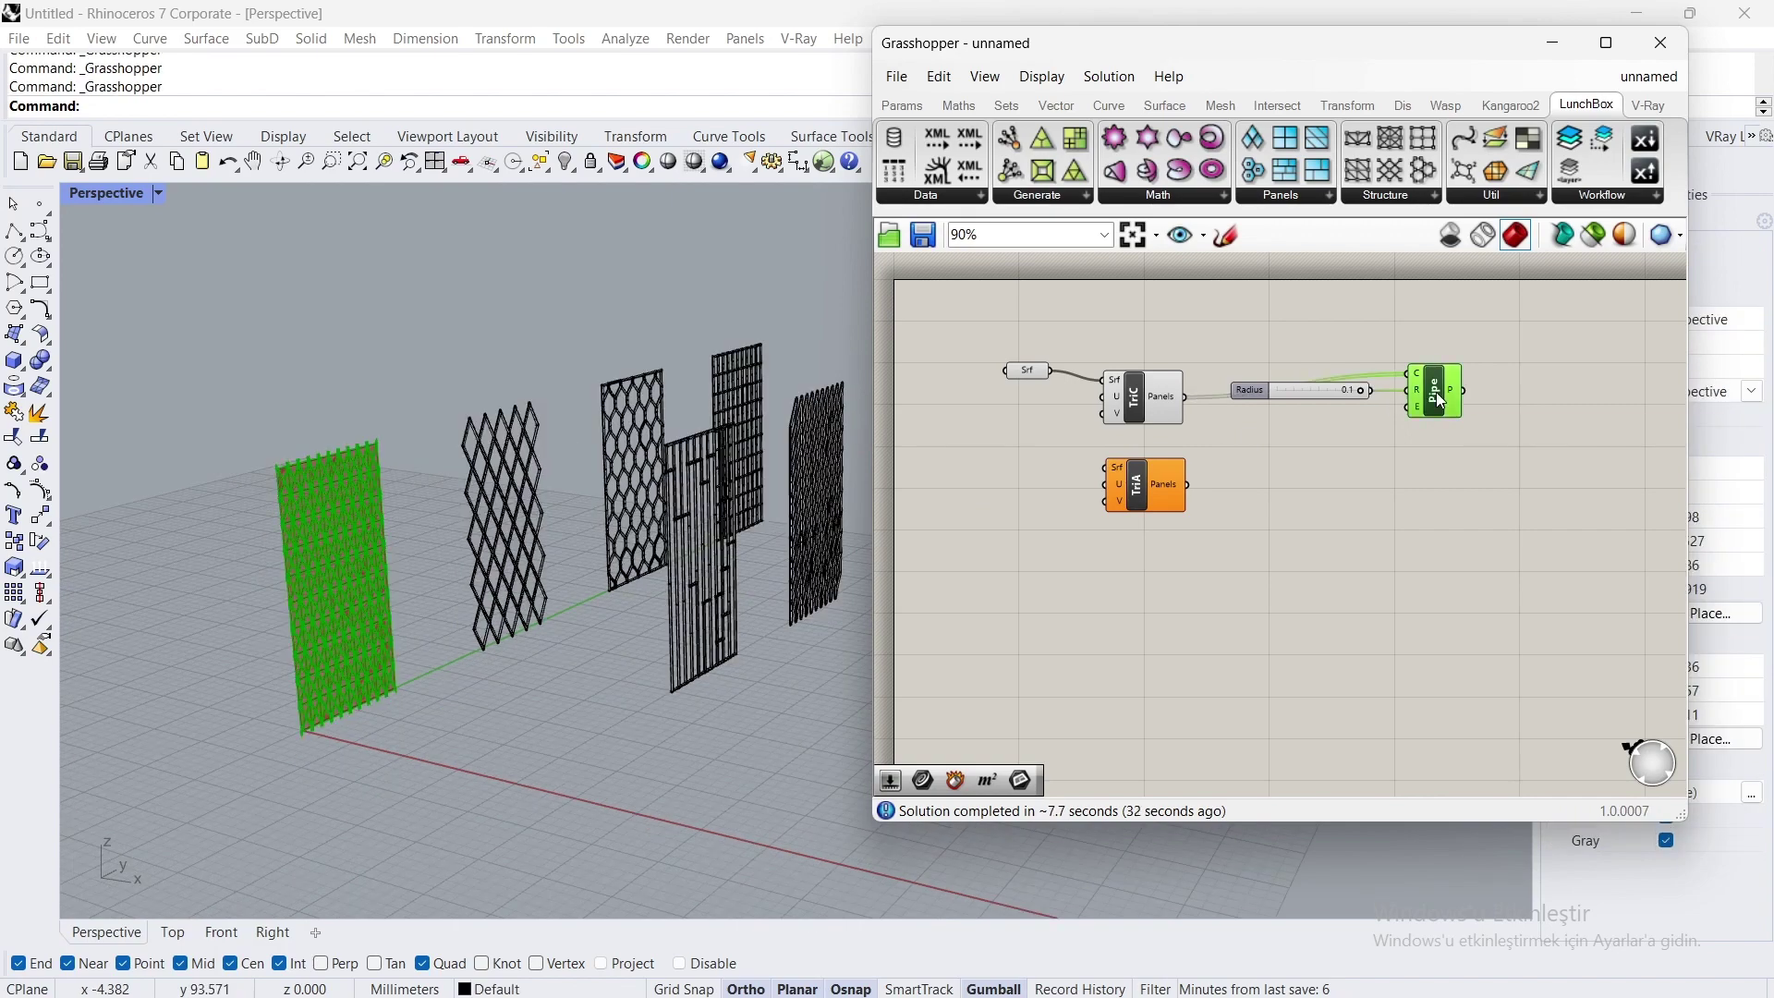
right_click(1434, 392)
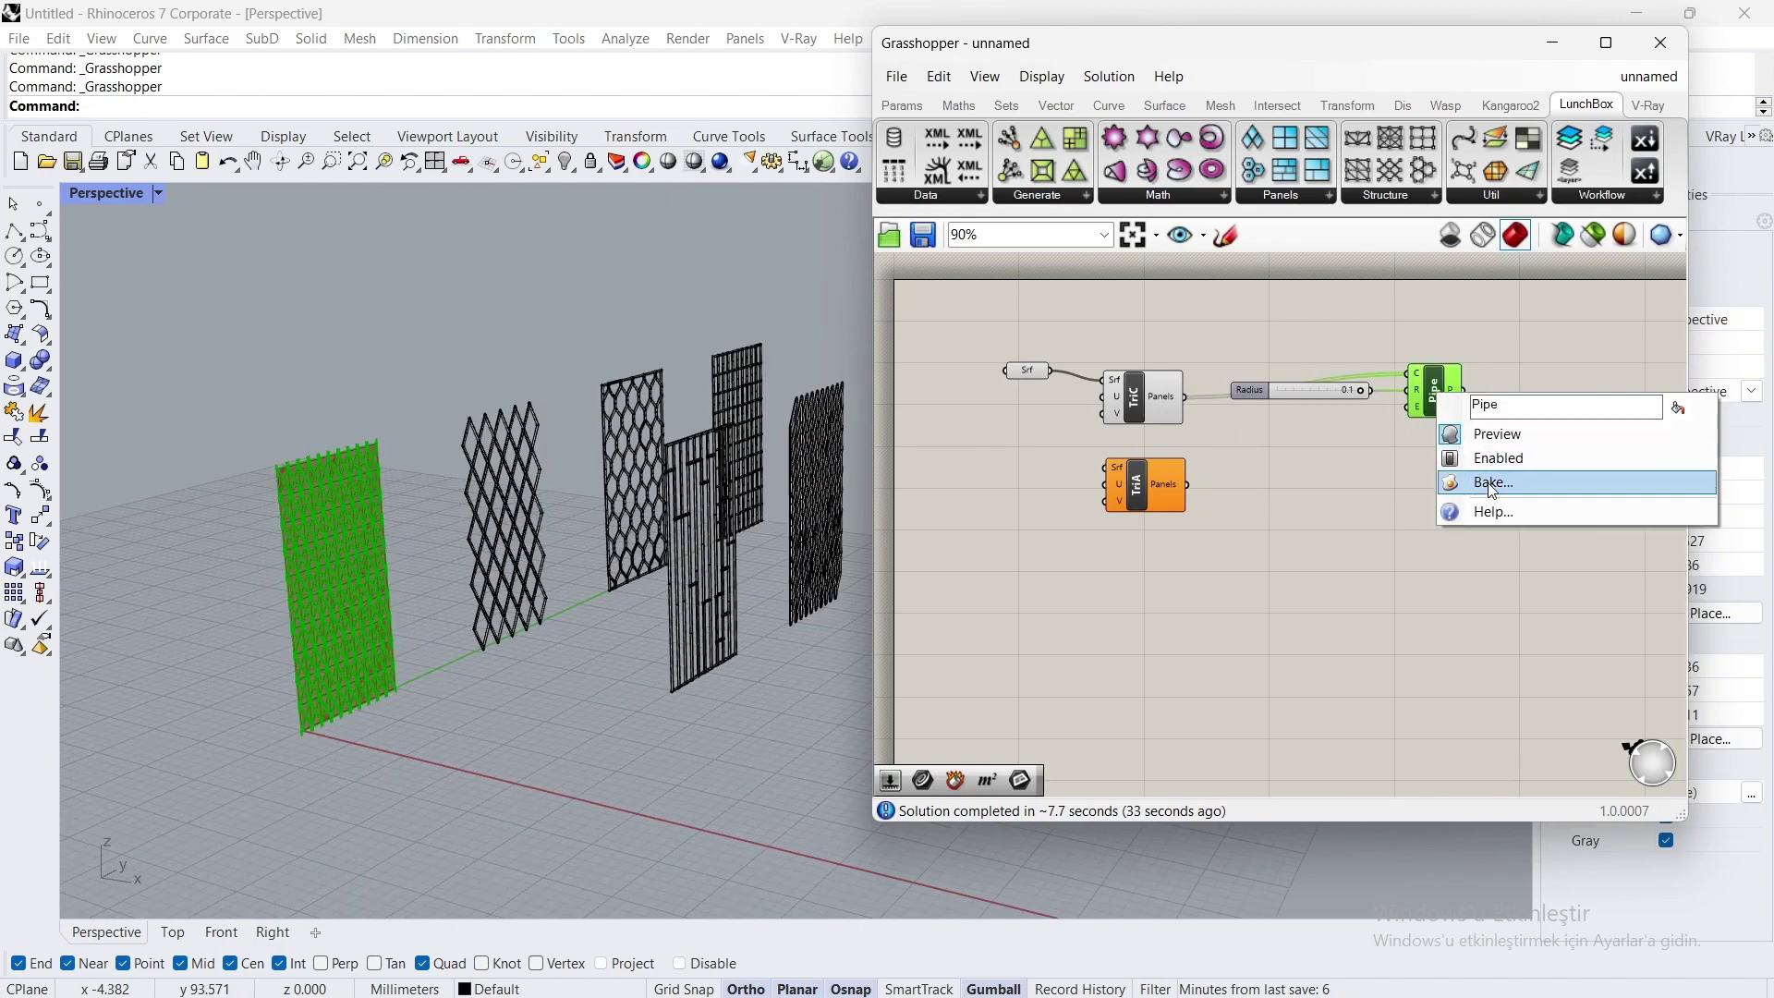
click(1460, 480)
click(1509, 697)
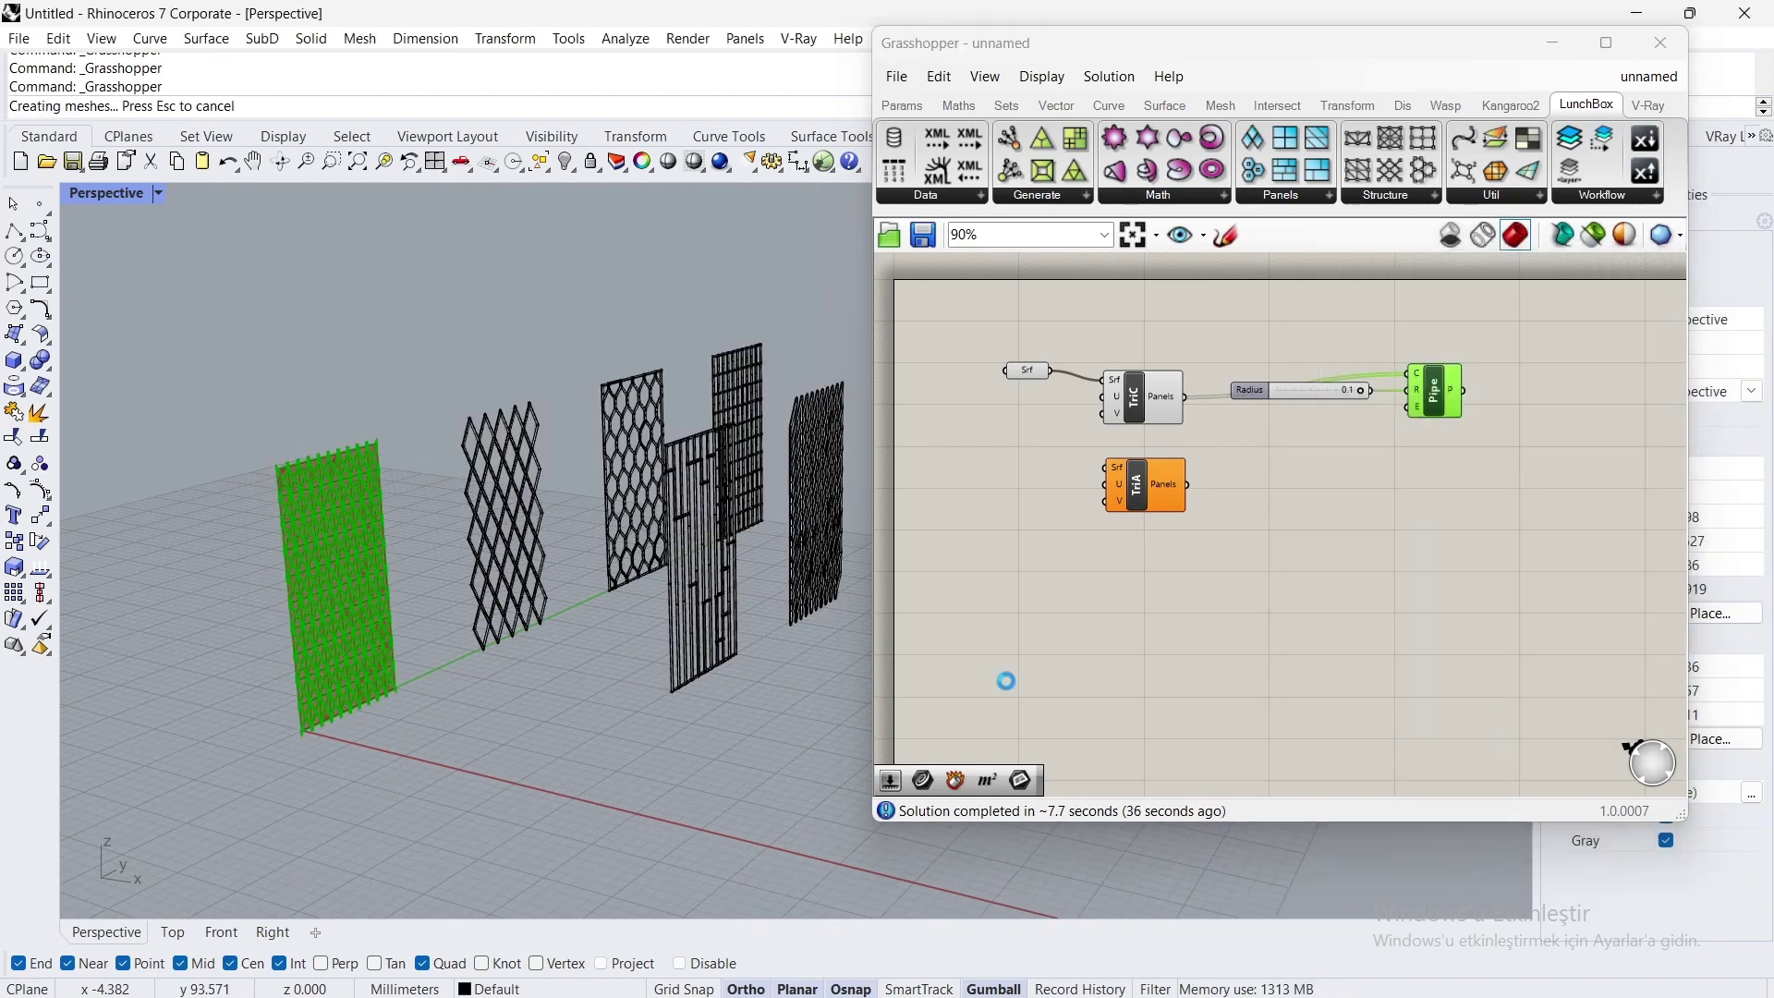
Step: Move the baked TriC lattice 40 units along the red X axis, and along the green Y axis to follow the TriB lattice
click(342, 612)
click(387, 593)
text(40)
key(Return)
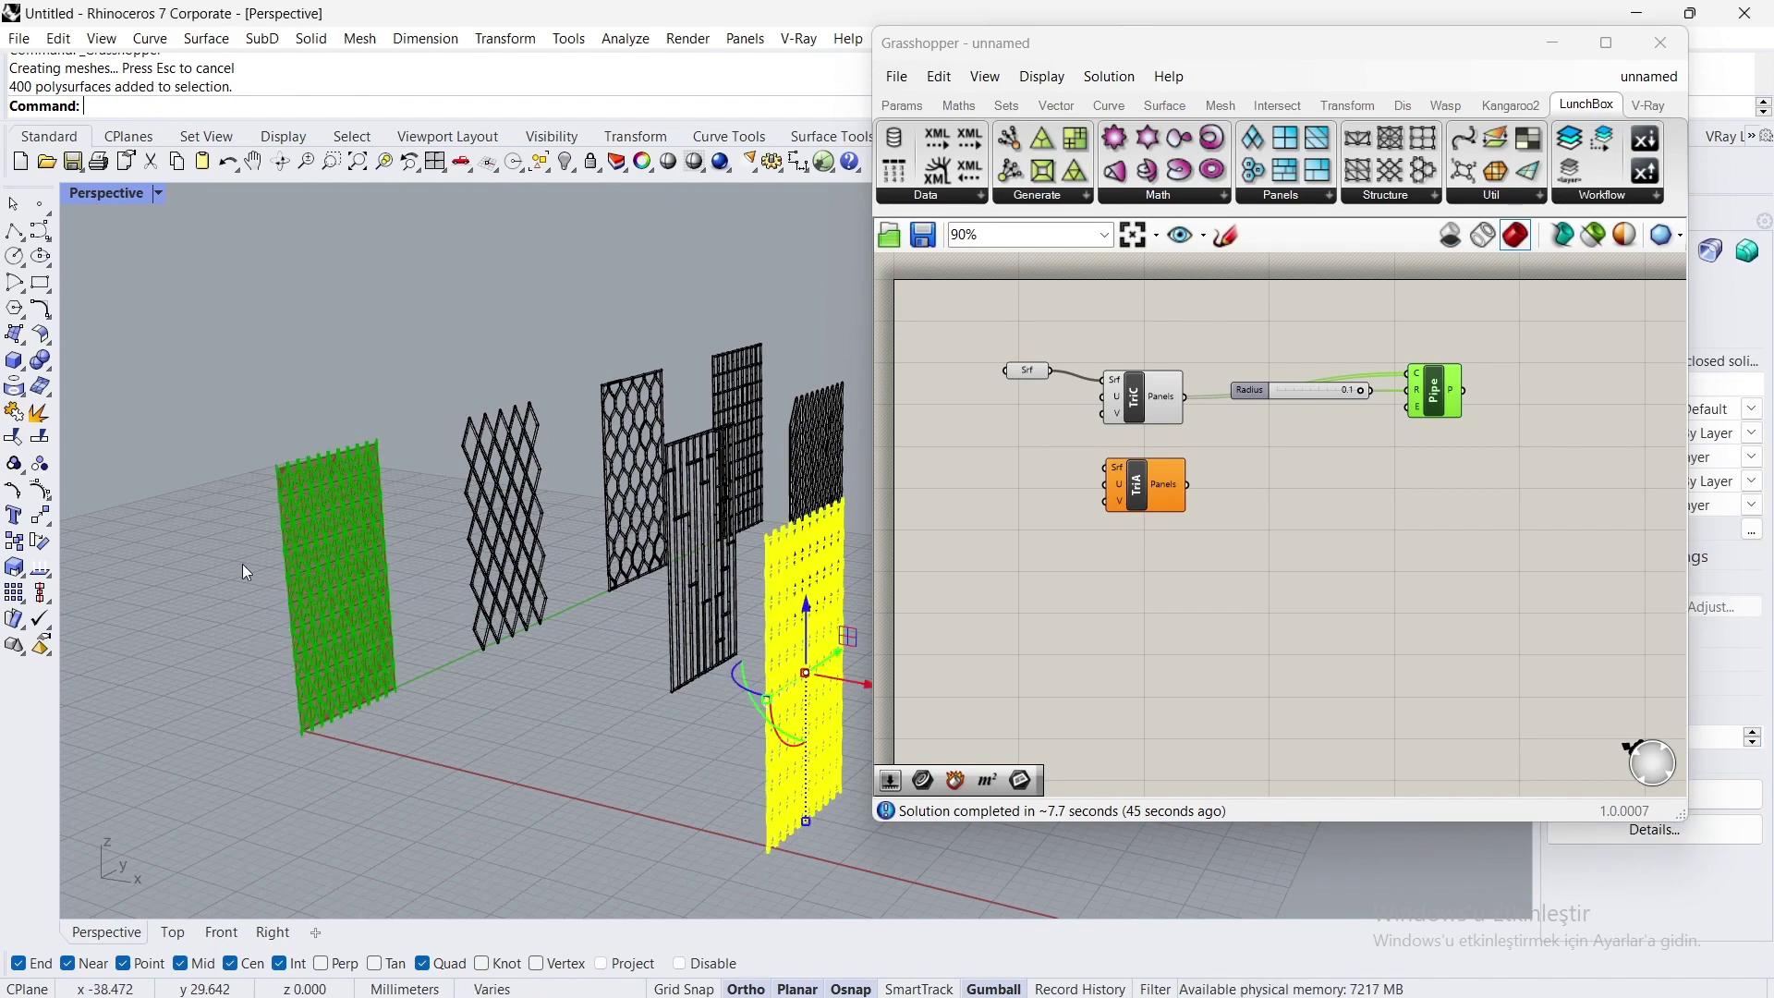
scroll(242, 564, down, 2)
shift+right_drag(693, 545, 542, 547)
click(529, 639)
key(Return)
click(635, 712)
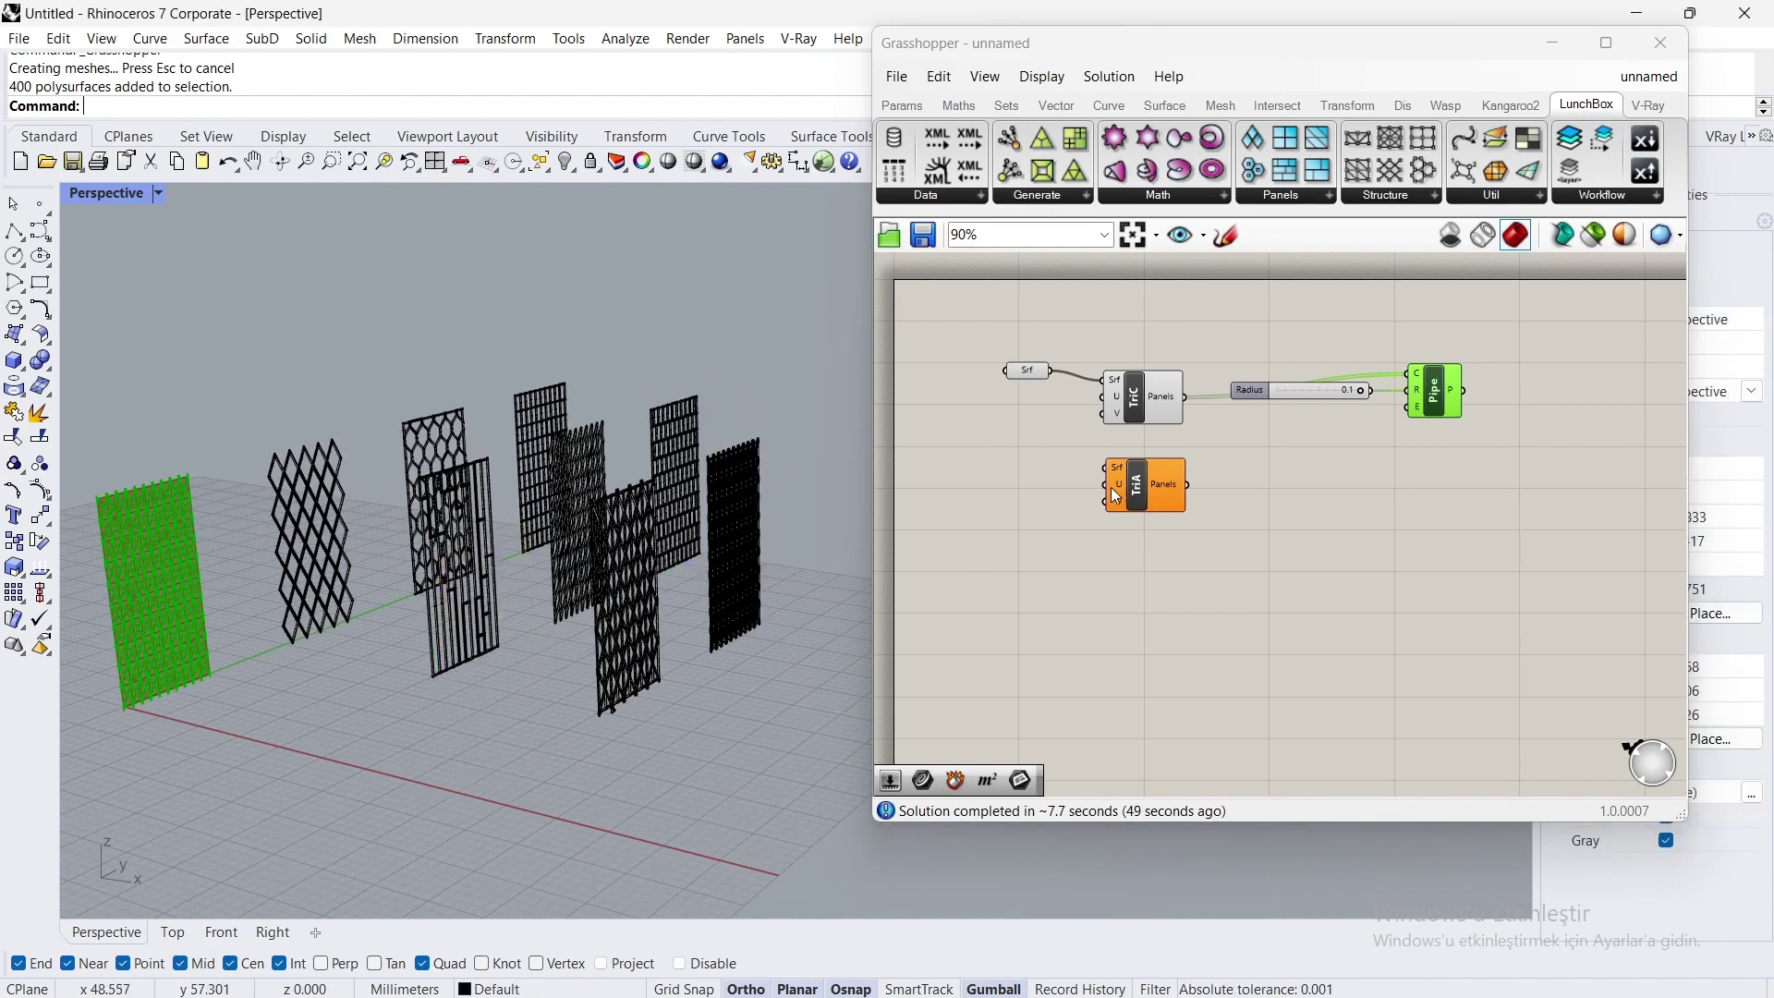
Step: Replace TriC with TriA, wiring the surface parameter into it and its Panels output into Pipe's curve input
click(1157, 397)
key(Delete)
drag(1151, 474, 1165, 383)
click(1064, 379)
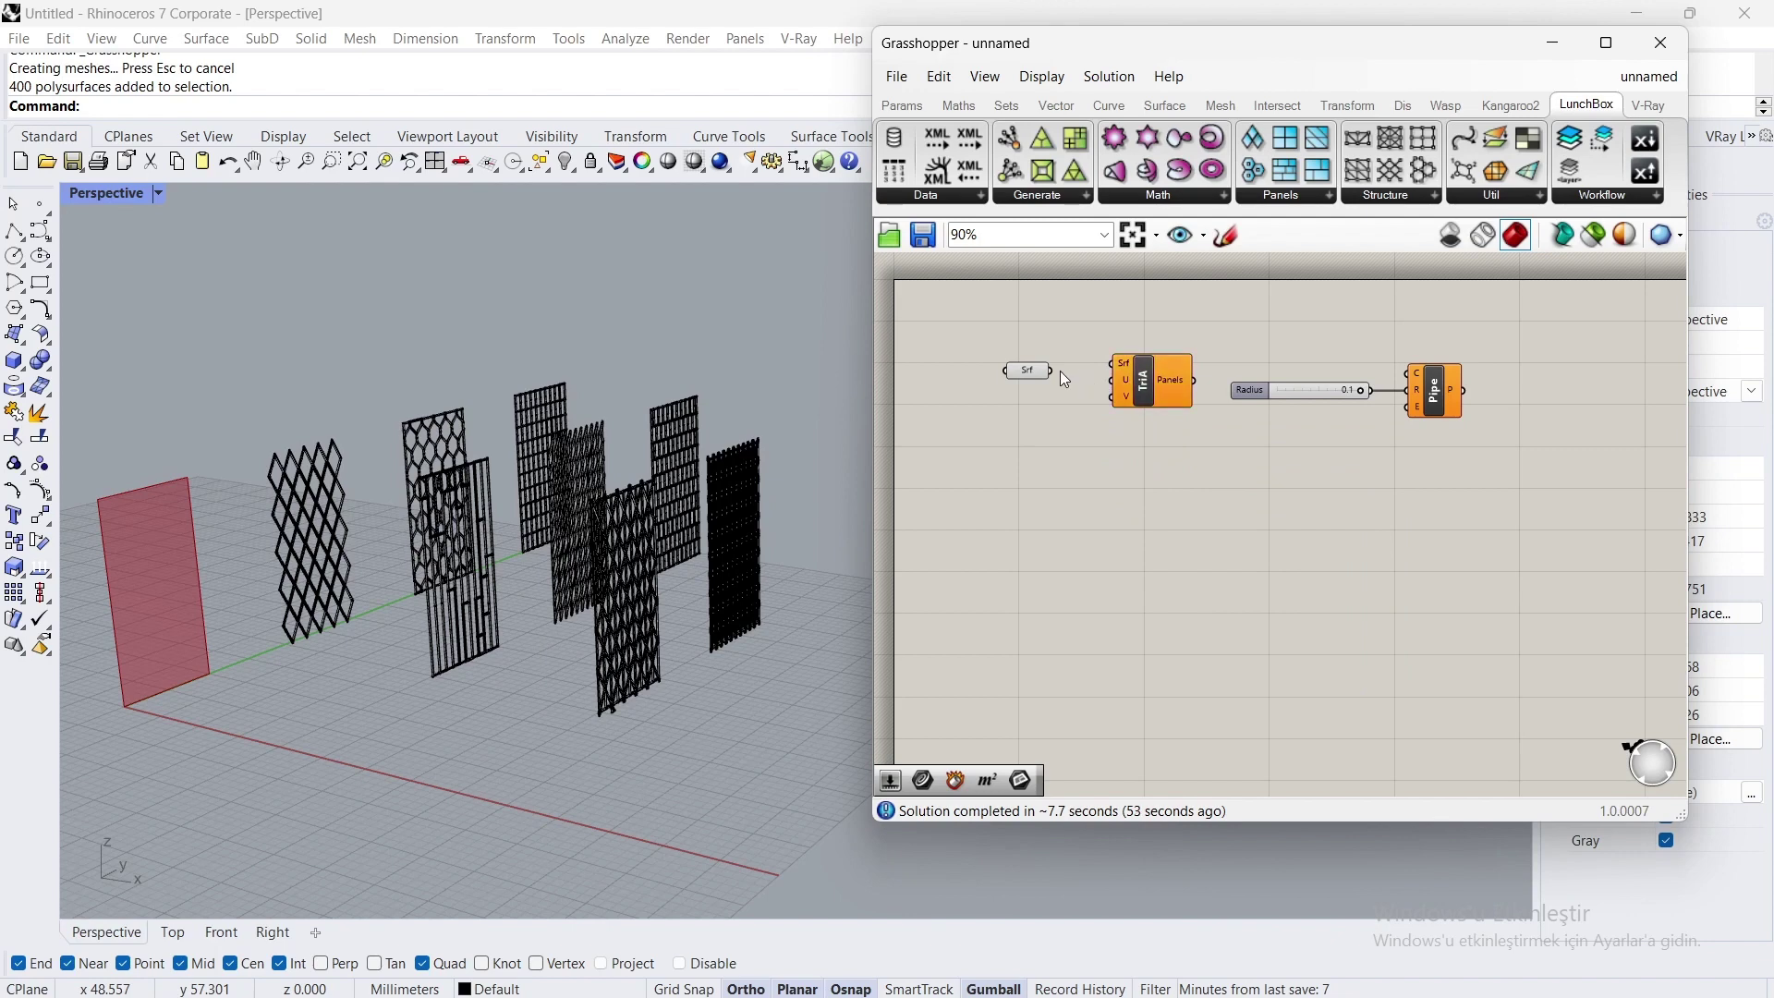
drag(1054, 372, 1189, 390)
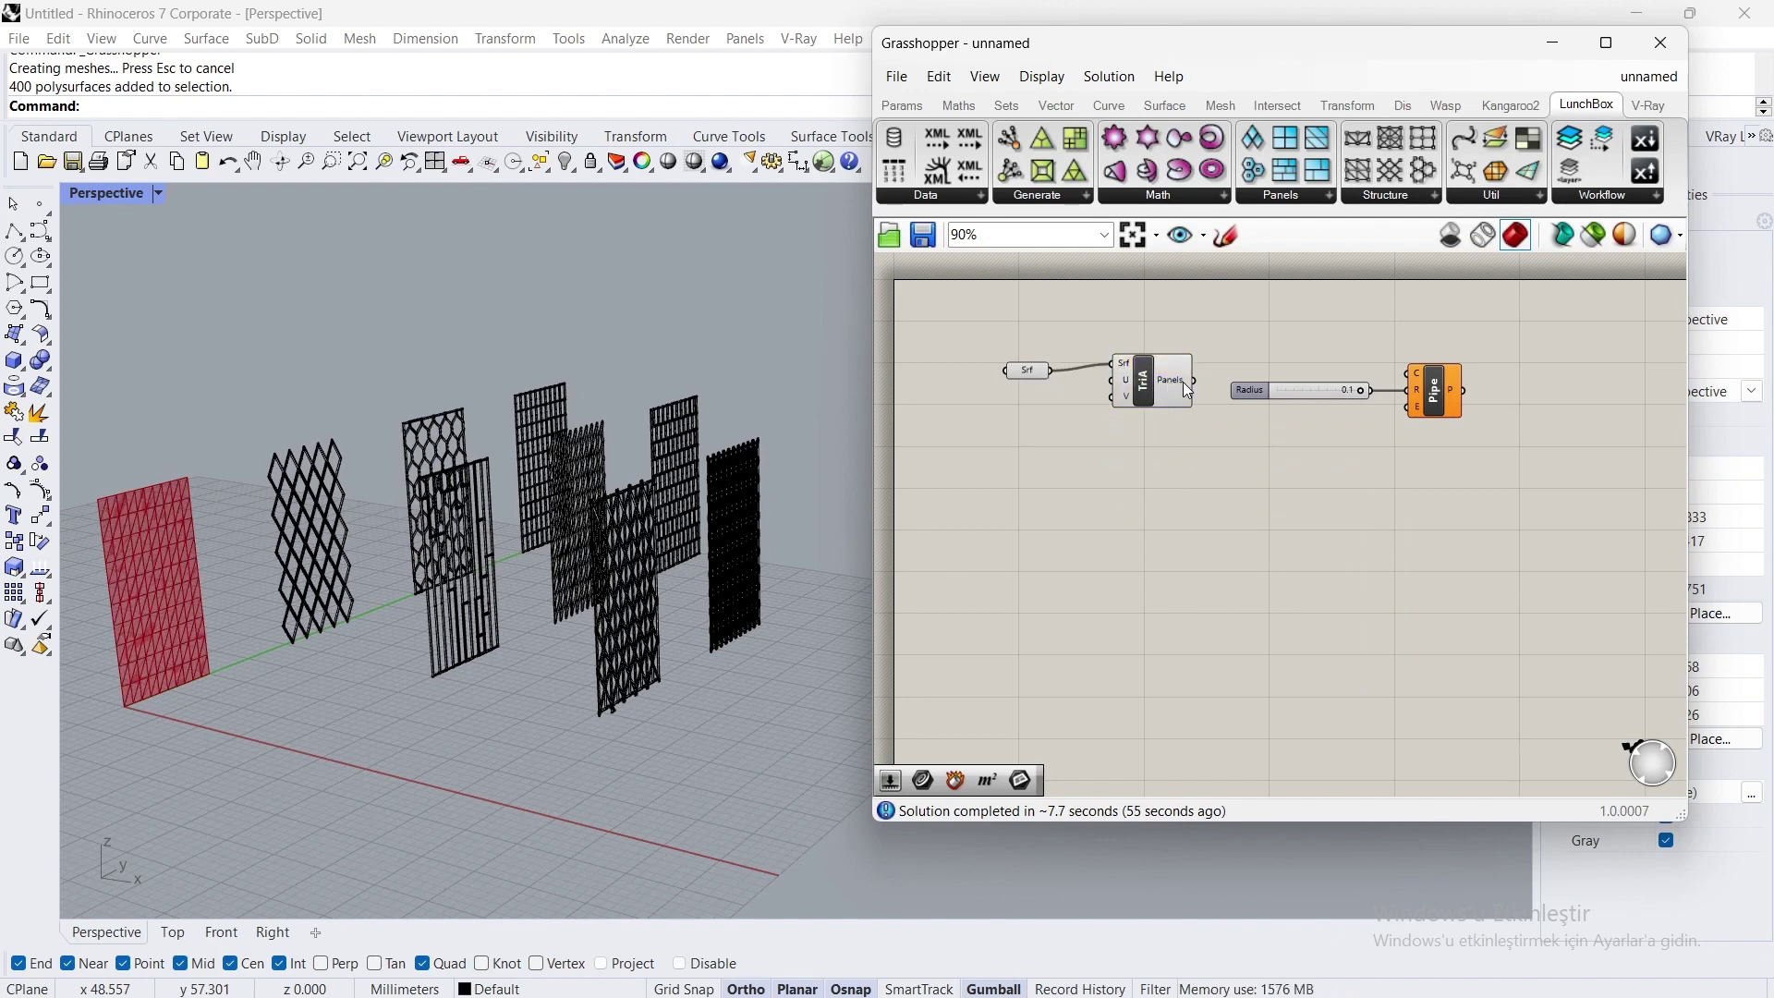
double_click(1263, 479)
Step: Bake the TriA Pipe geometry into Rhino as a group
click(1432, 396)
right_click(1441, 400)
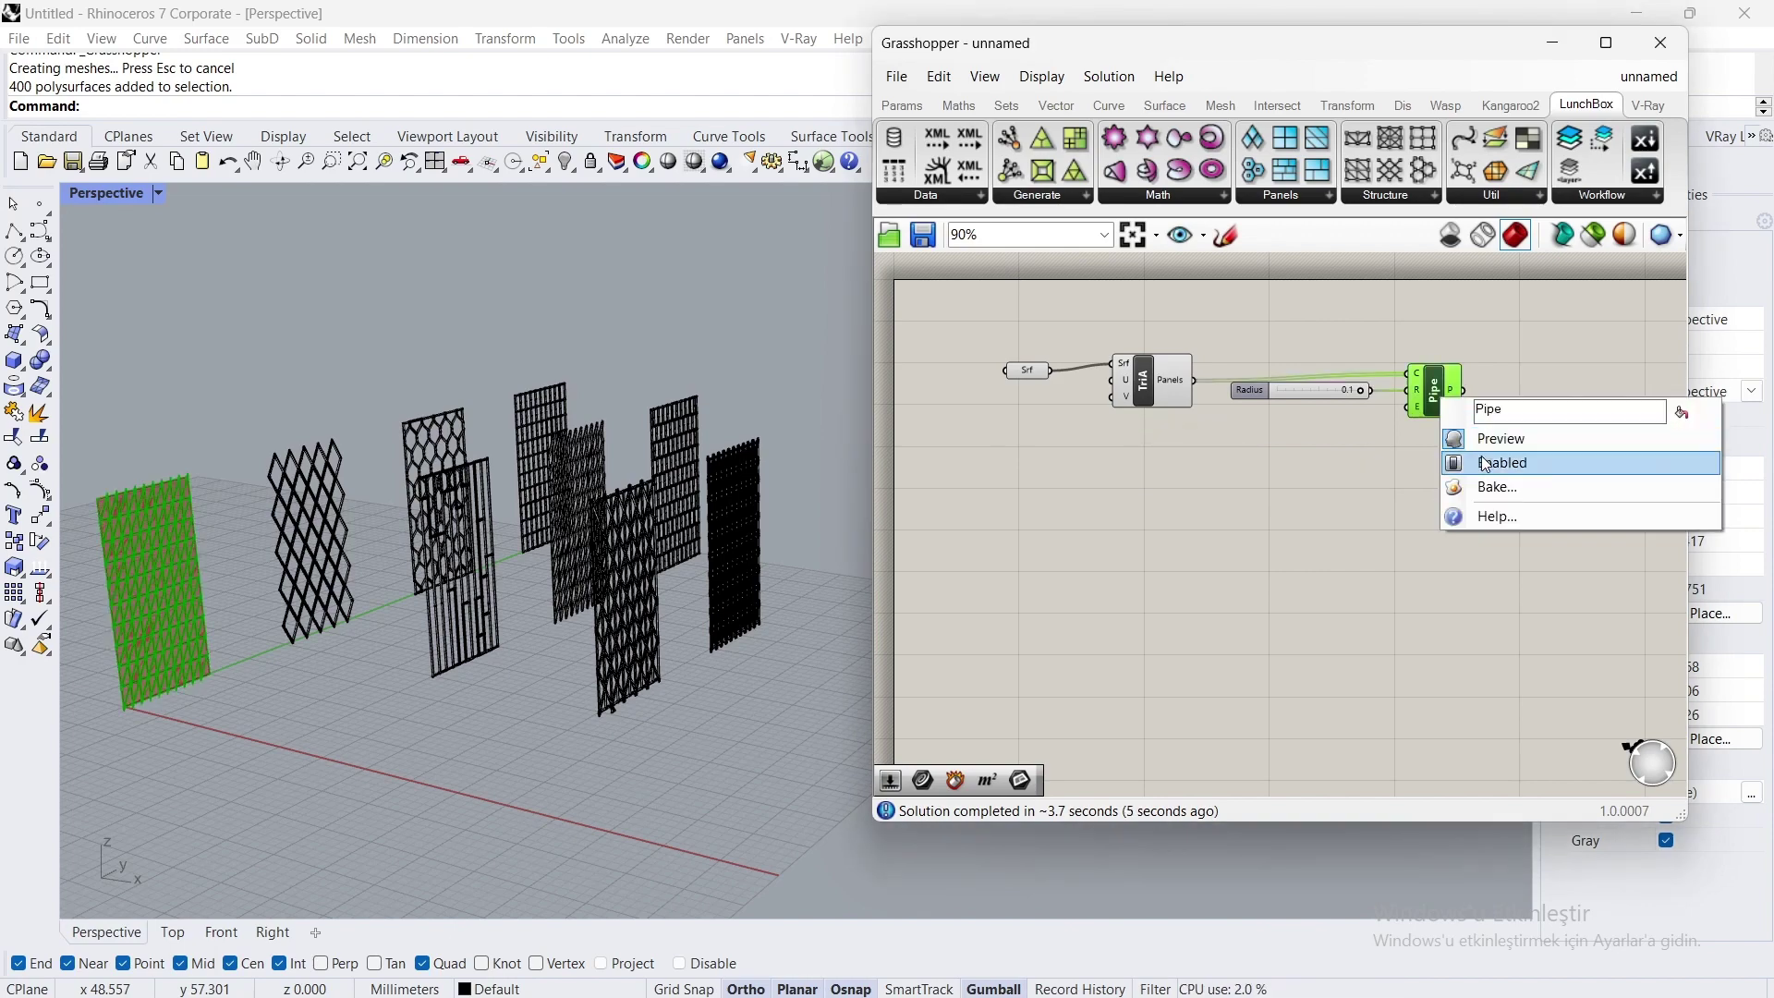
click(1499, 488)
click(1505, 700)
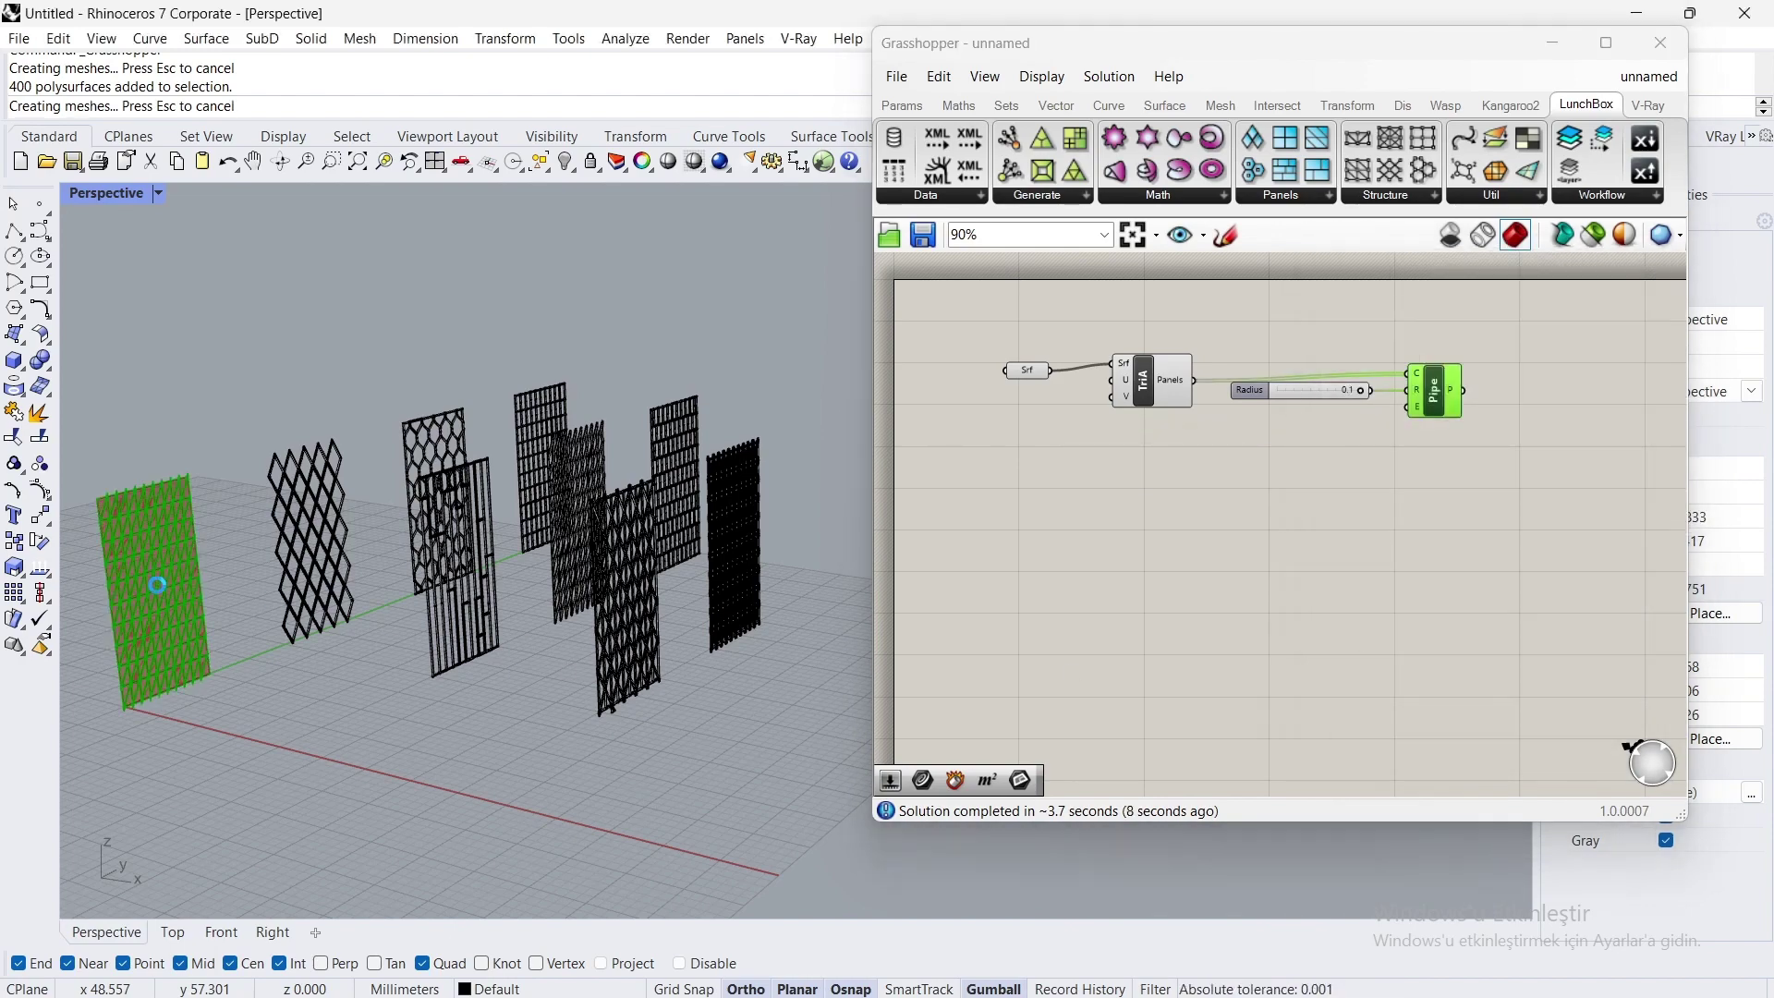
Step: Move the baked TriA lattice along the red X axis into the third row and 60 units along the green Y axis
drag(148, 596, 531, 647)
click(530, 642)
text(60)
key(Return)
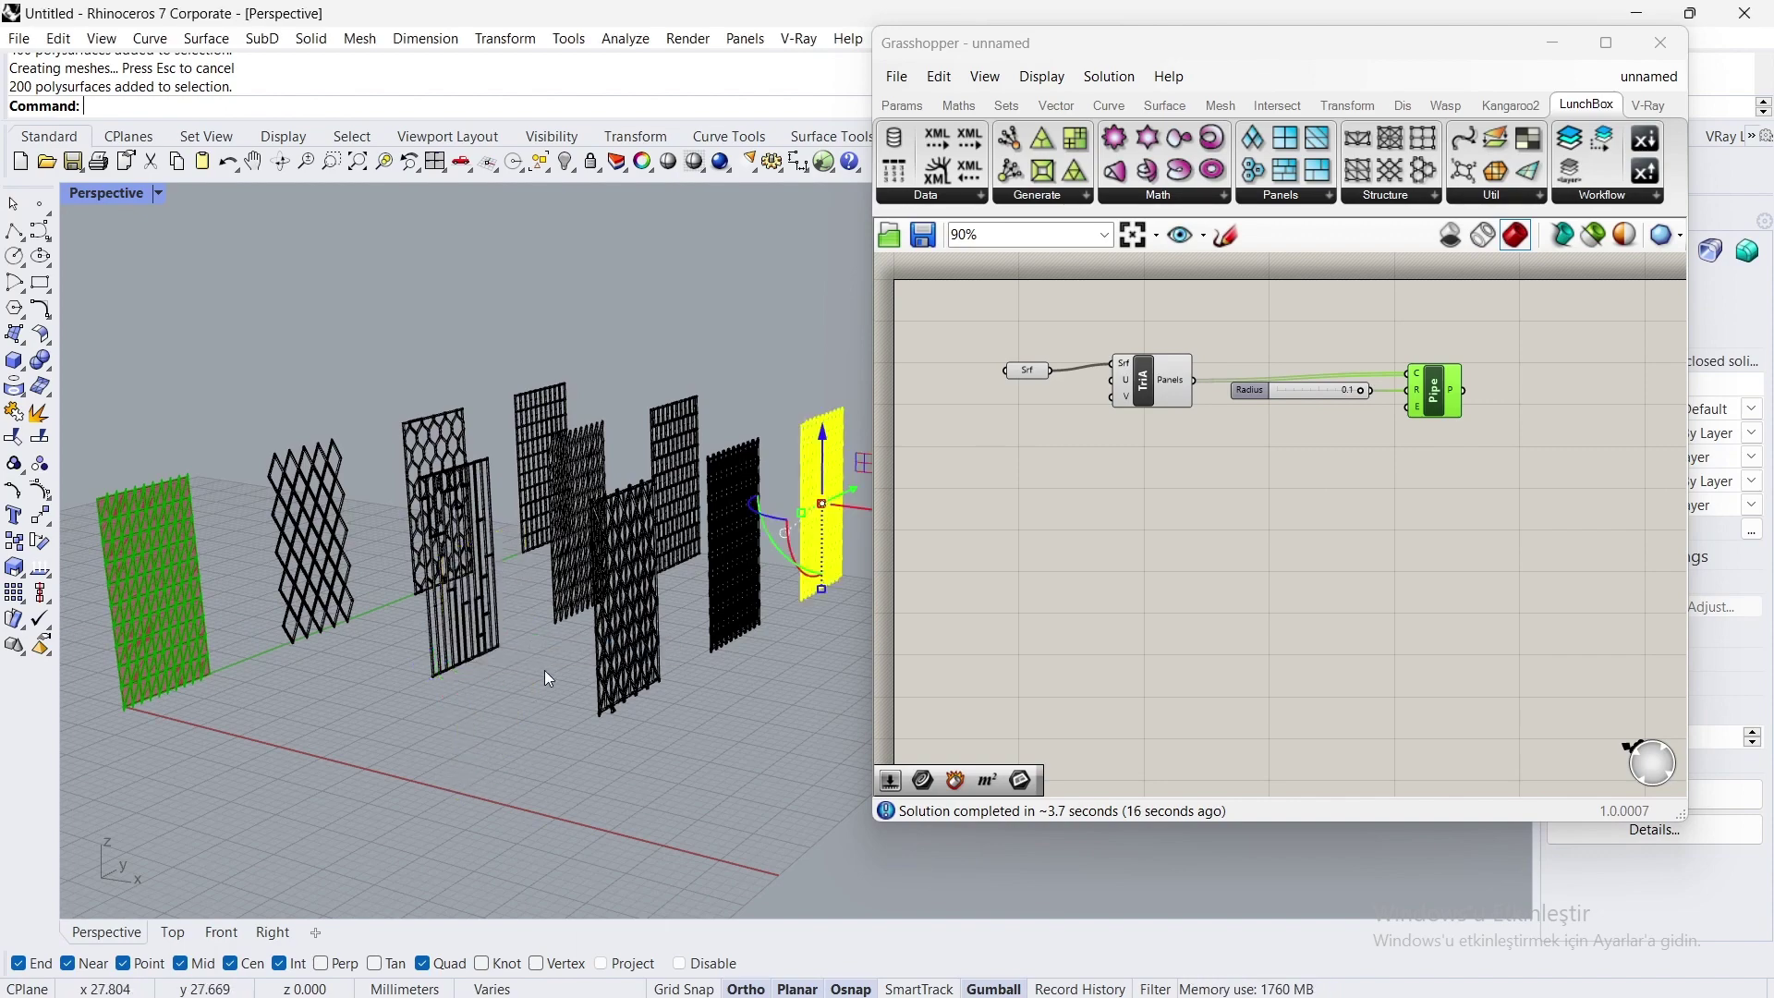
click(612, 722)
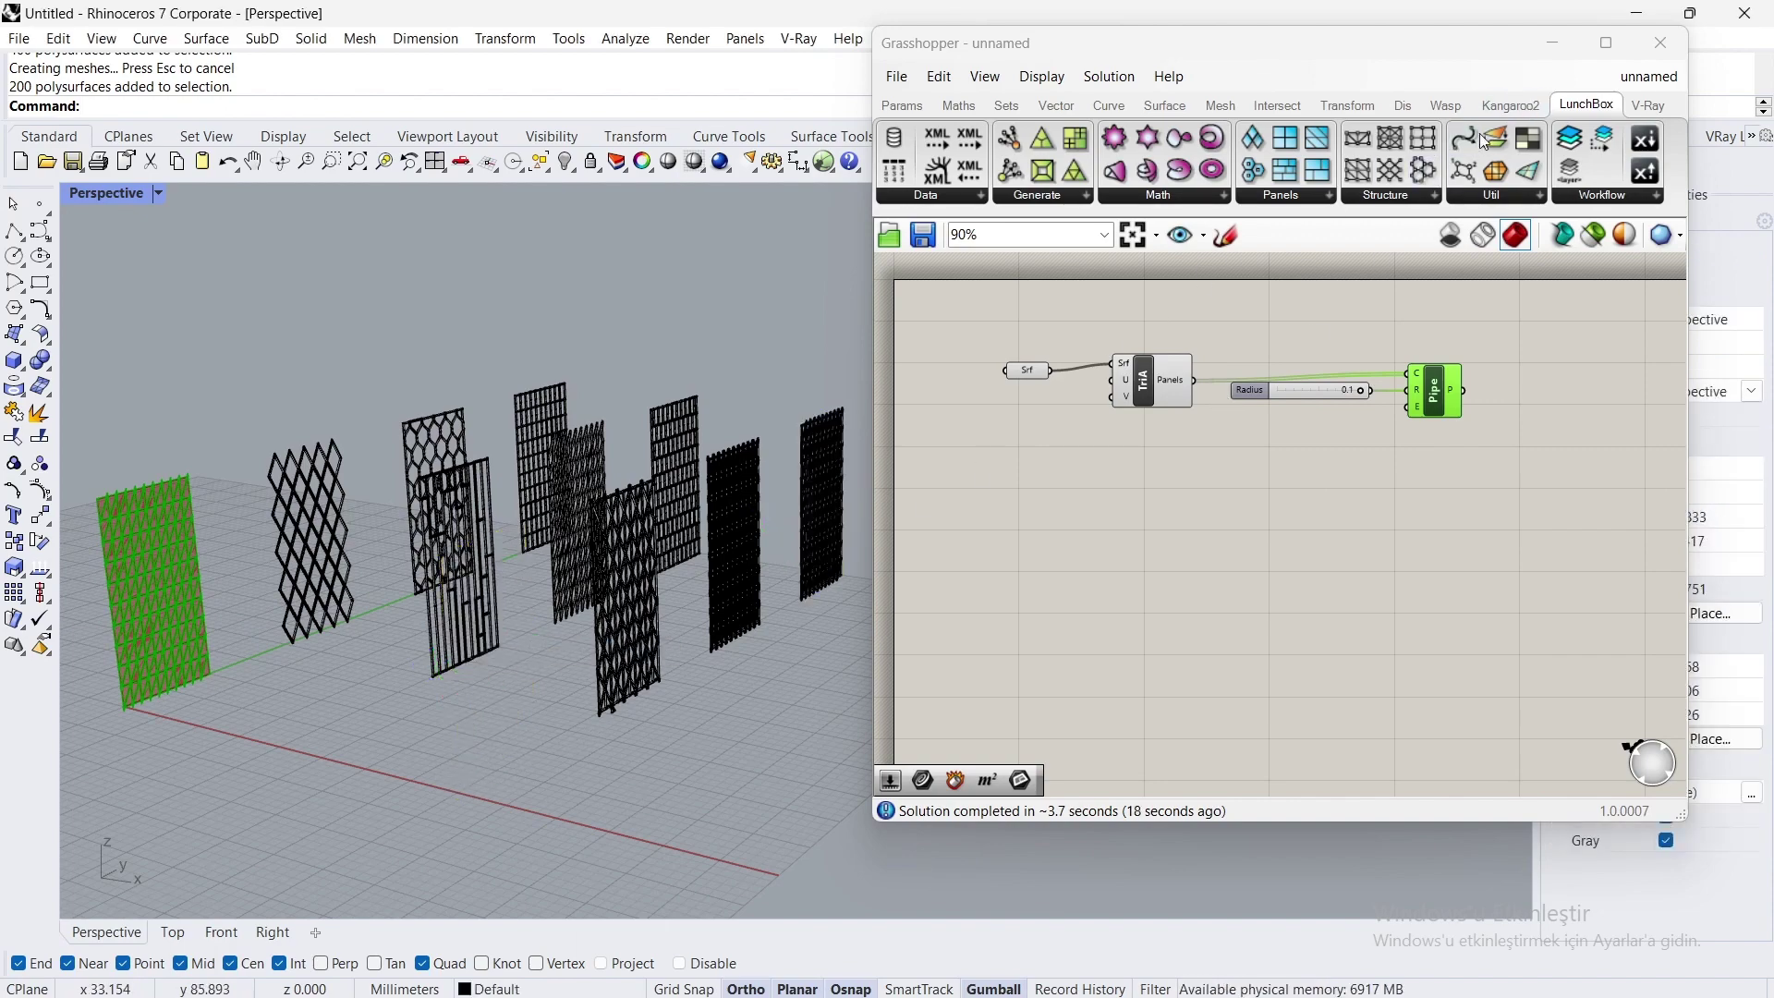
Step: Minimise the Grasshopper window, select all the baked lattices in the perspective view and zoom to the selection
click(1553, 42)
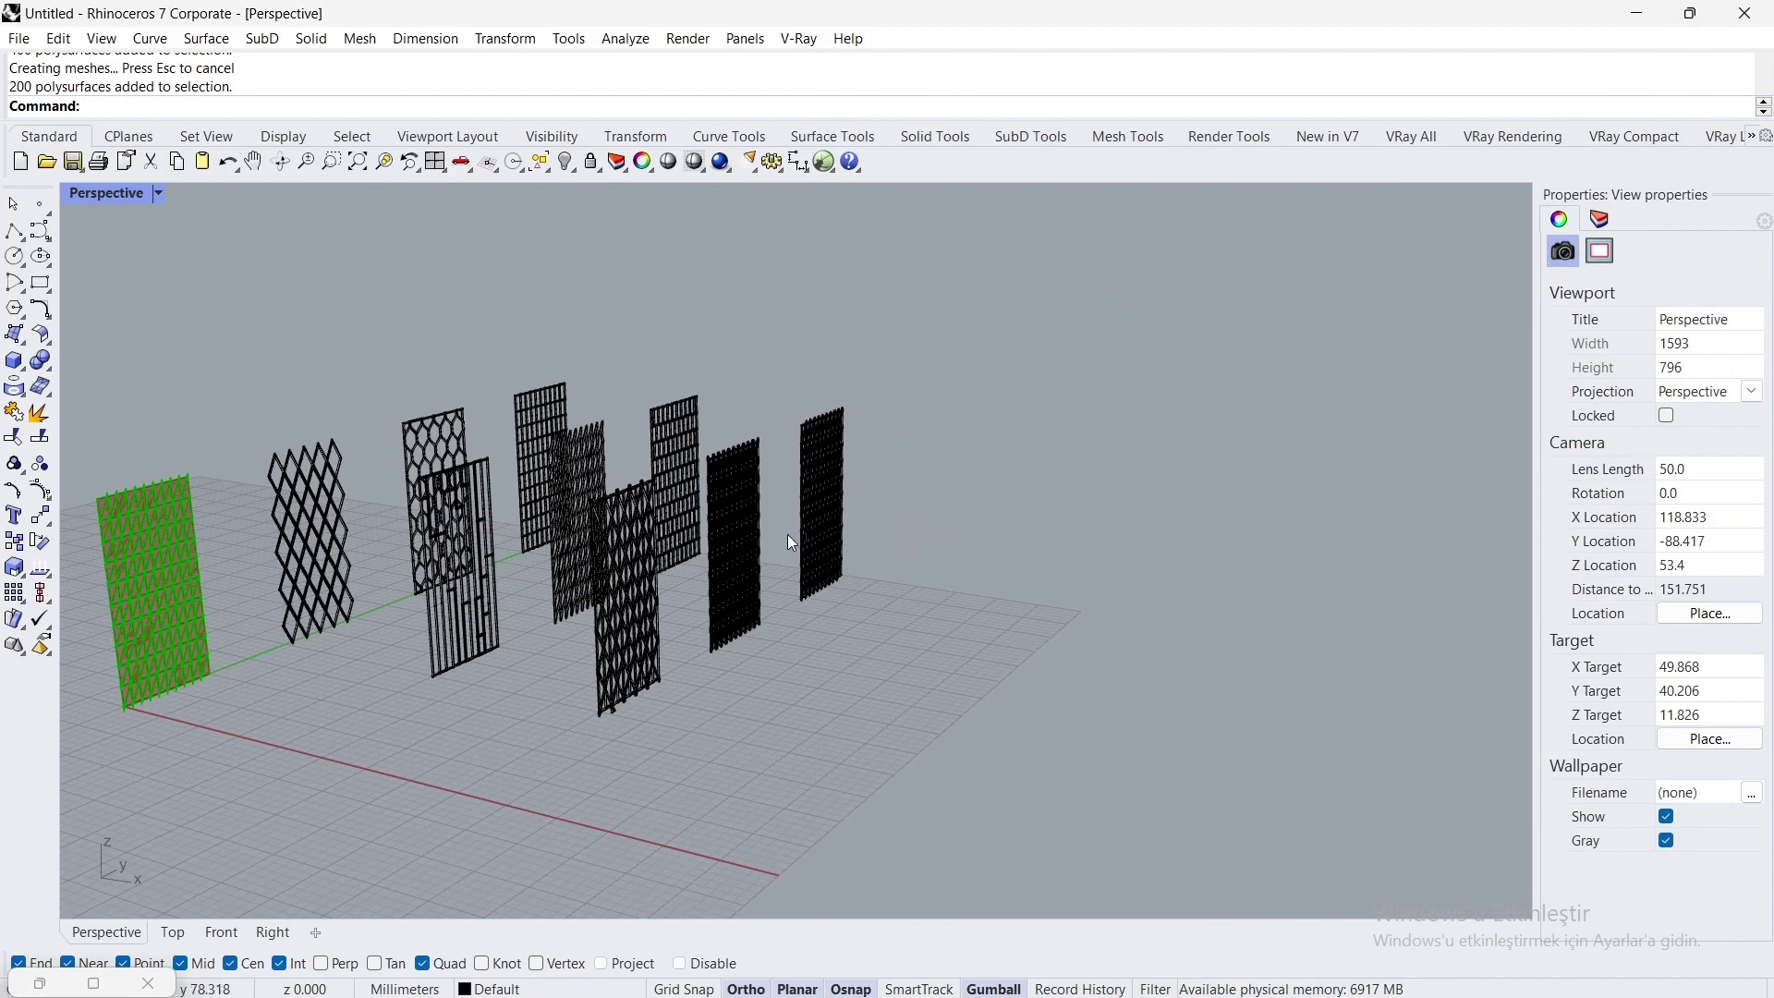
scroll(676, 520, up, 4)
shift+right_drag(614, 619, 859, 550)
drag(1379, 216, 155, 793)
click(384, 161)
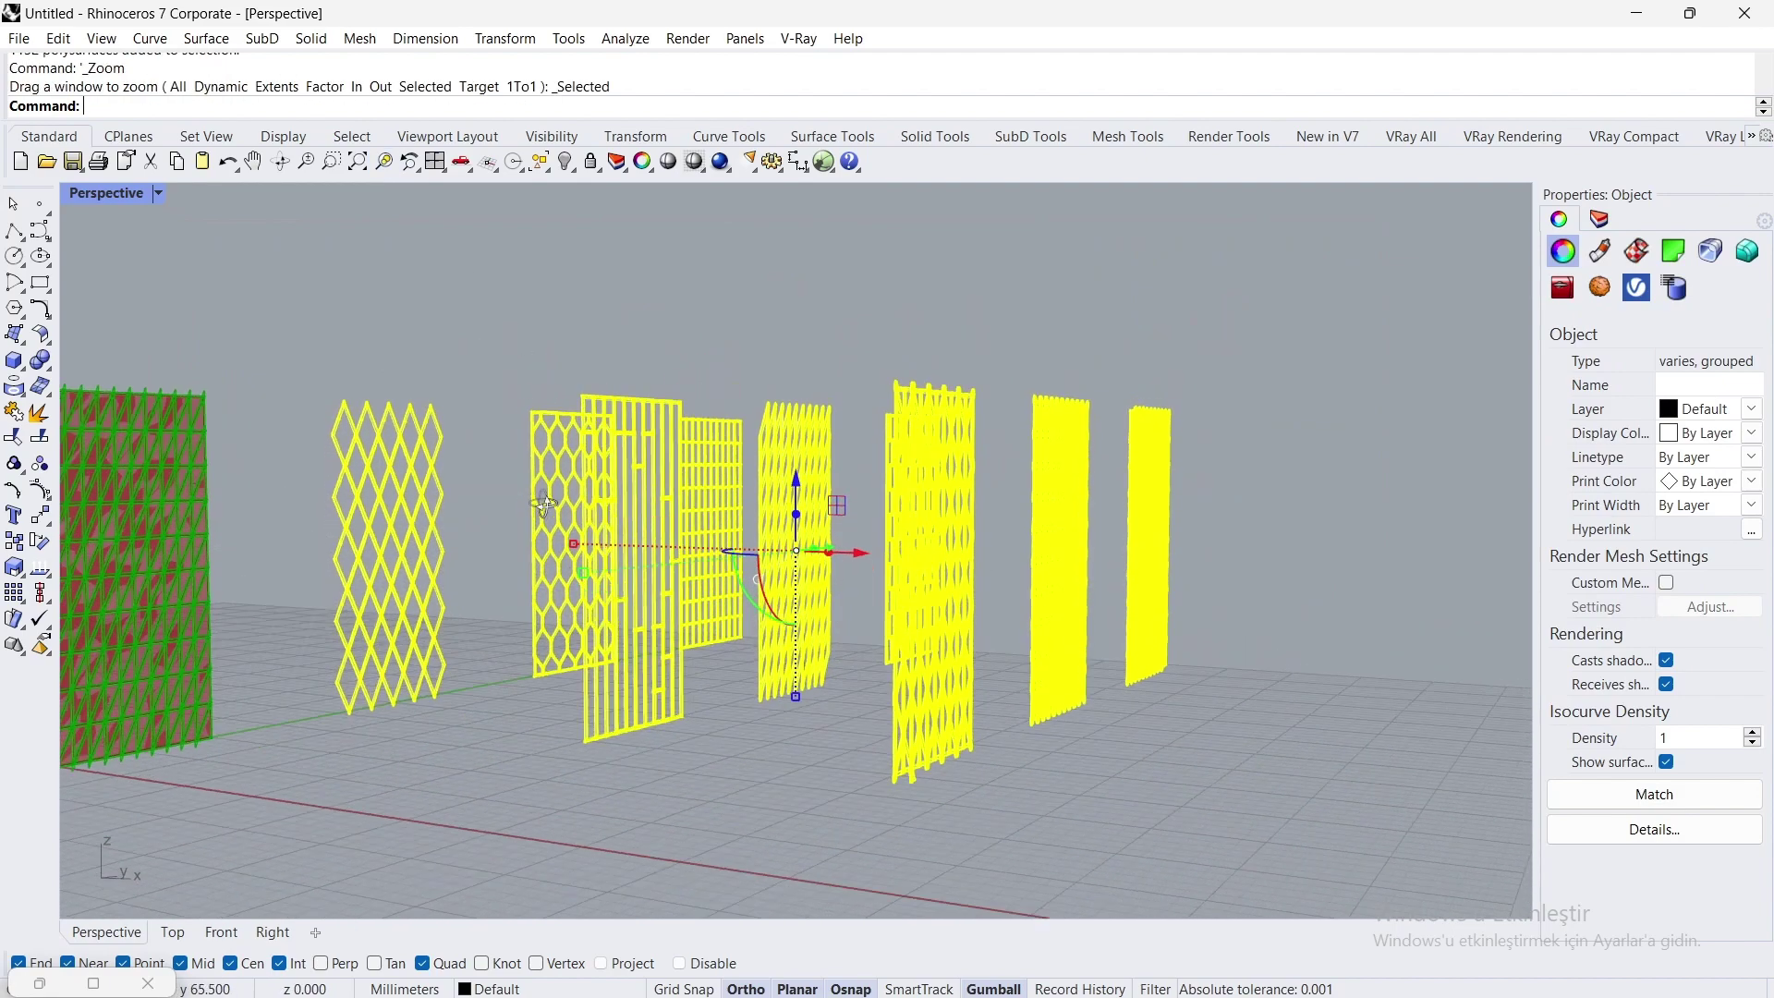